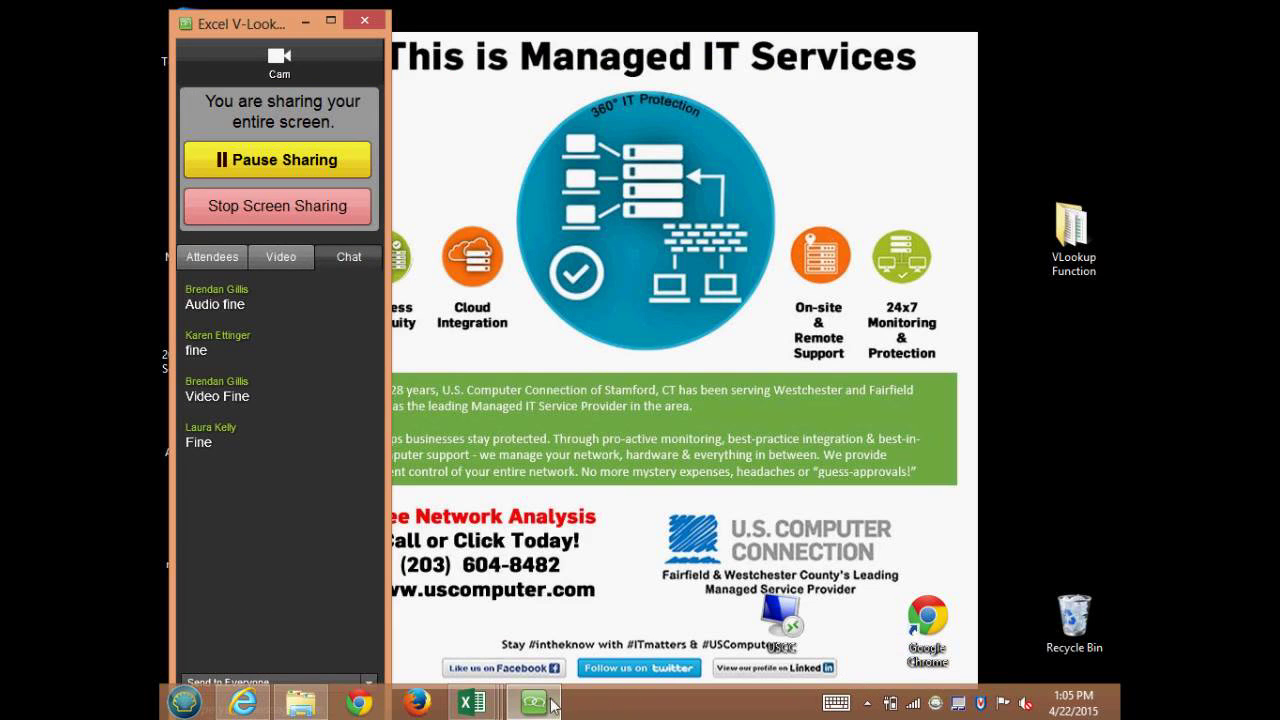
# Switch to the Vlookup - Simple workbook in Excel
pyautogui.moveTo(466, 704)
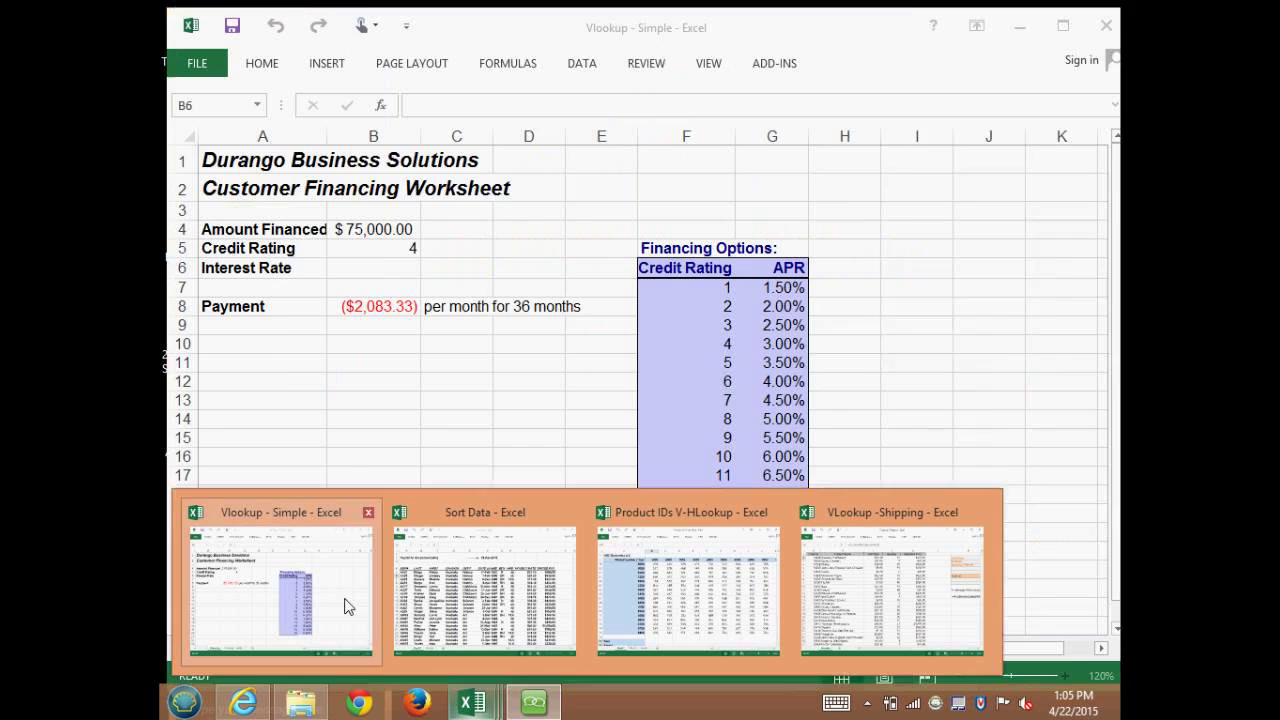
pyautogui.click(349, 604)
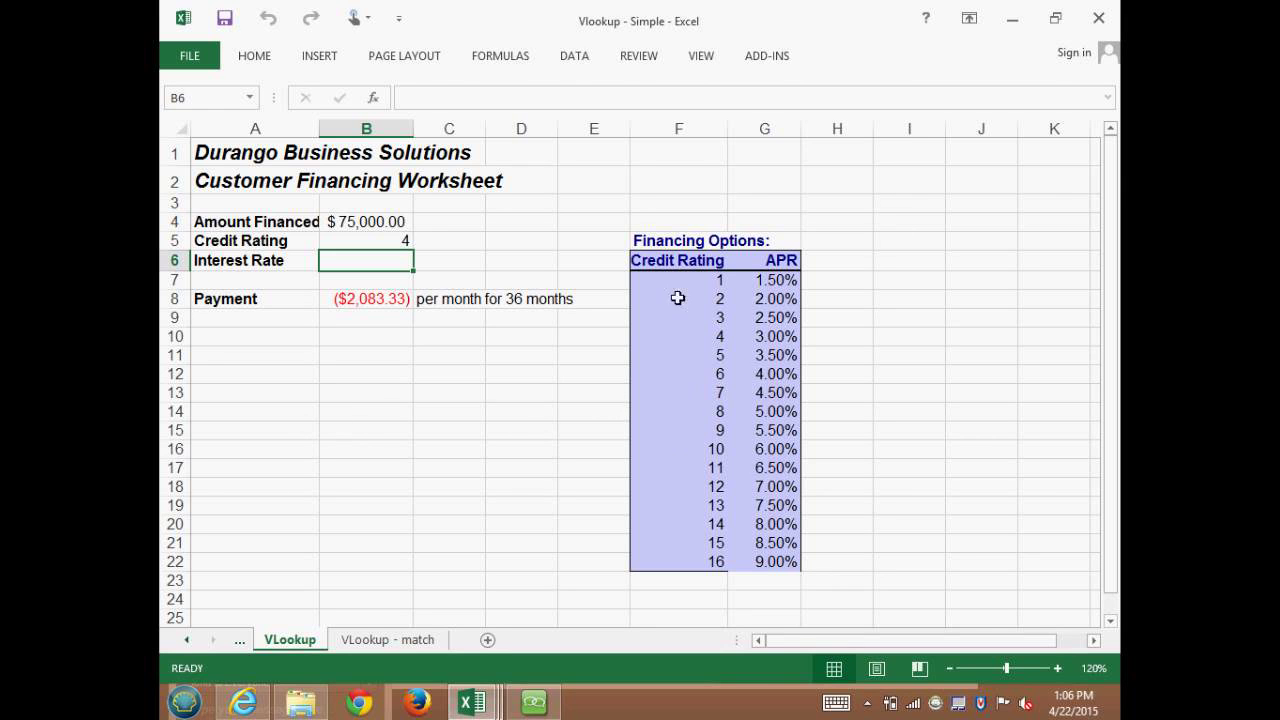
# Examine the Financing Options table, the customer's credit rating, the empty interest rate cell and the APR matching that rating
pyautogui.moveTo(666, 262); pyautogui.dragTo(779, 578)
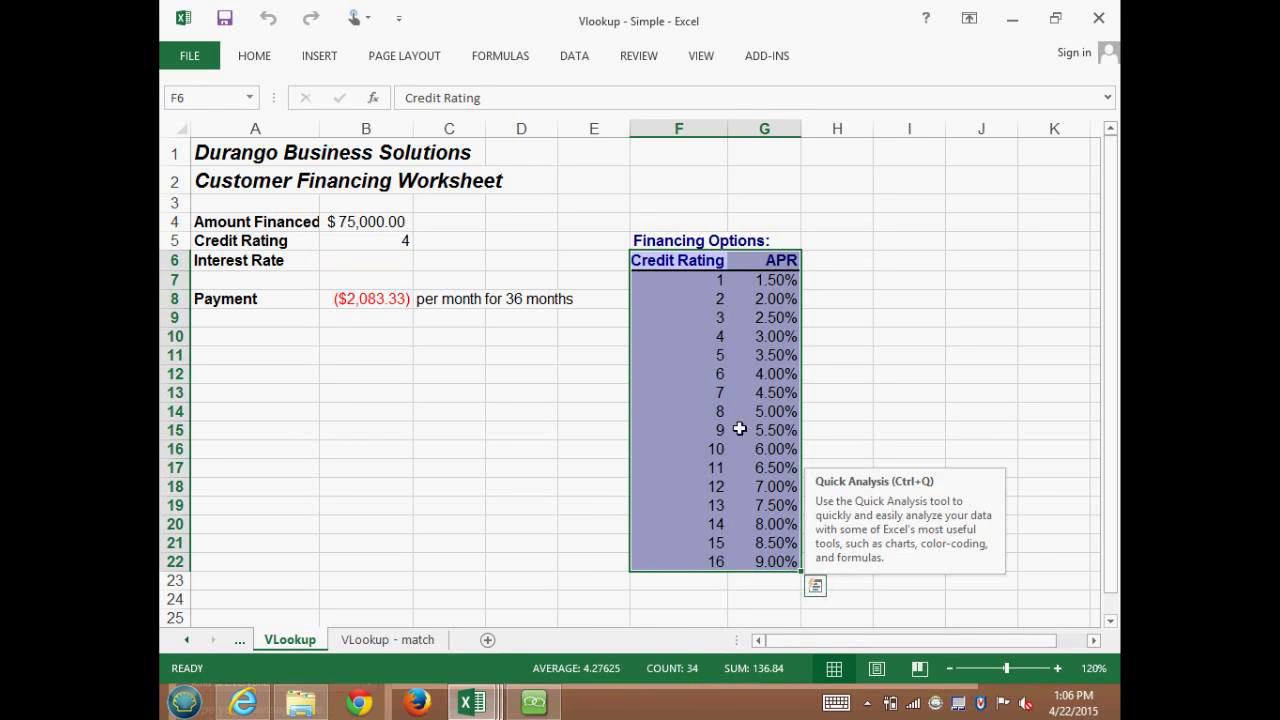
pyautogui.click(700, 320)
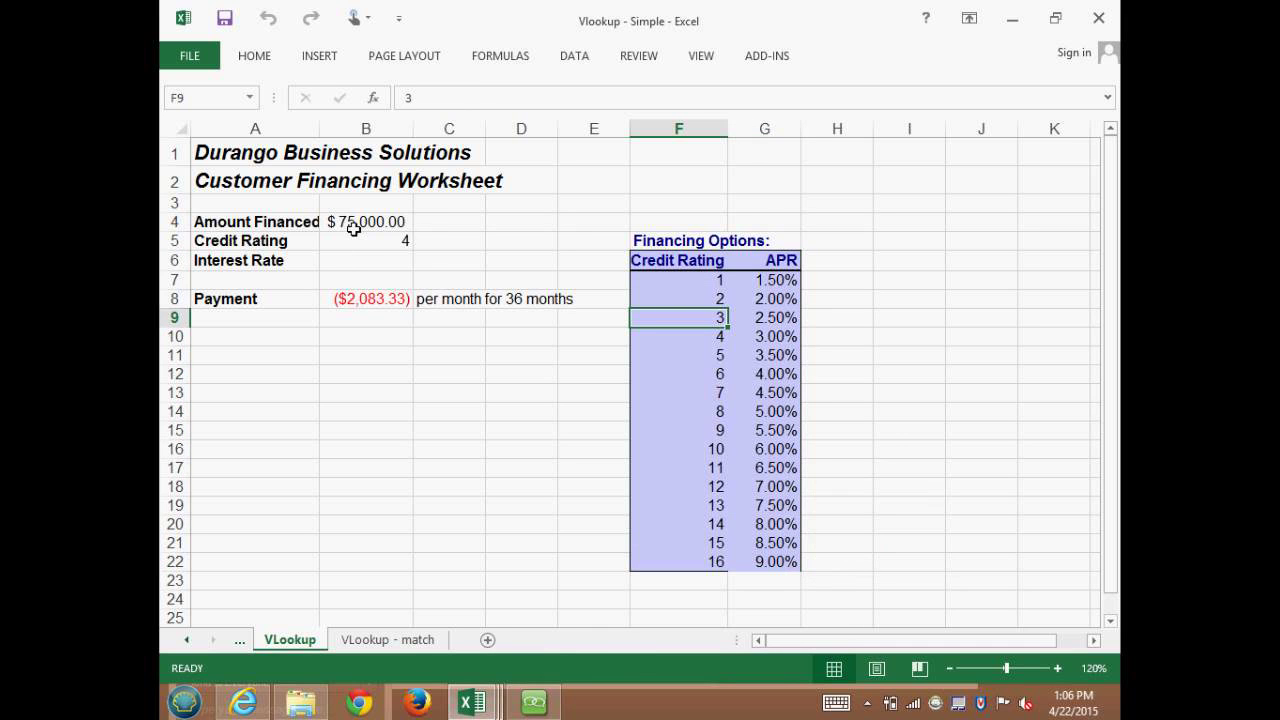
pyautogui.click(362, 305)
pyautogui.click(365, 265)
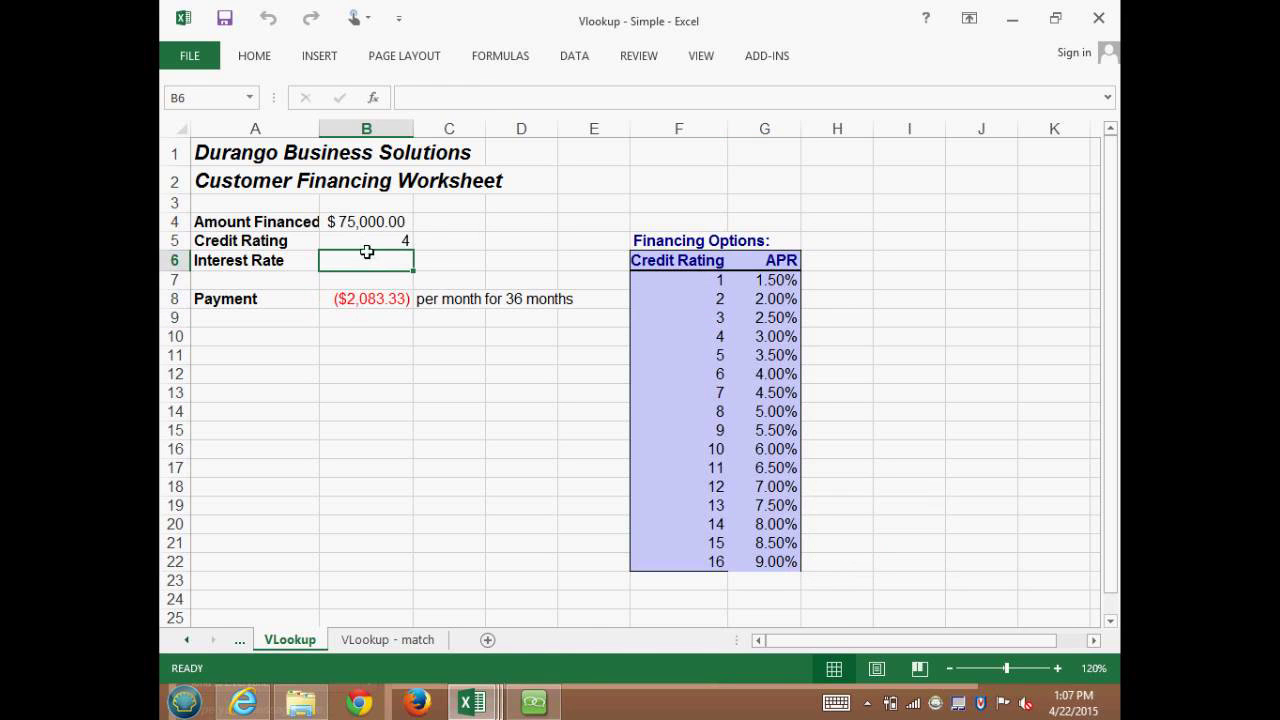
pyautogui.click(369, 248)
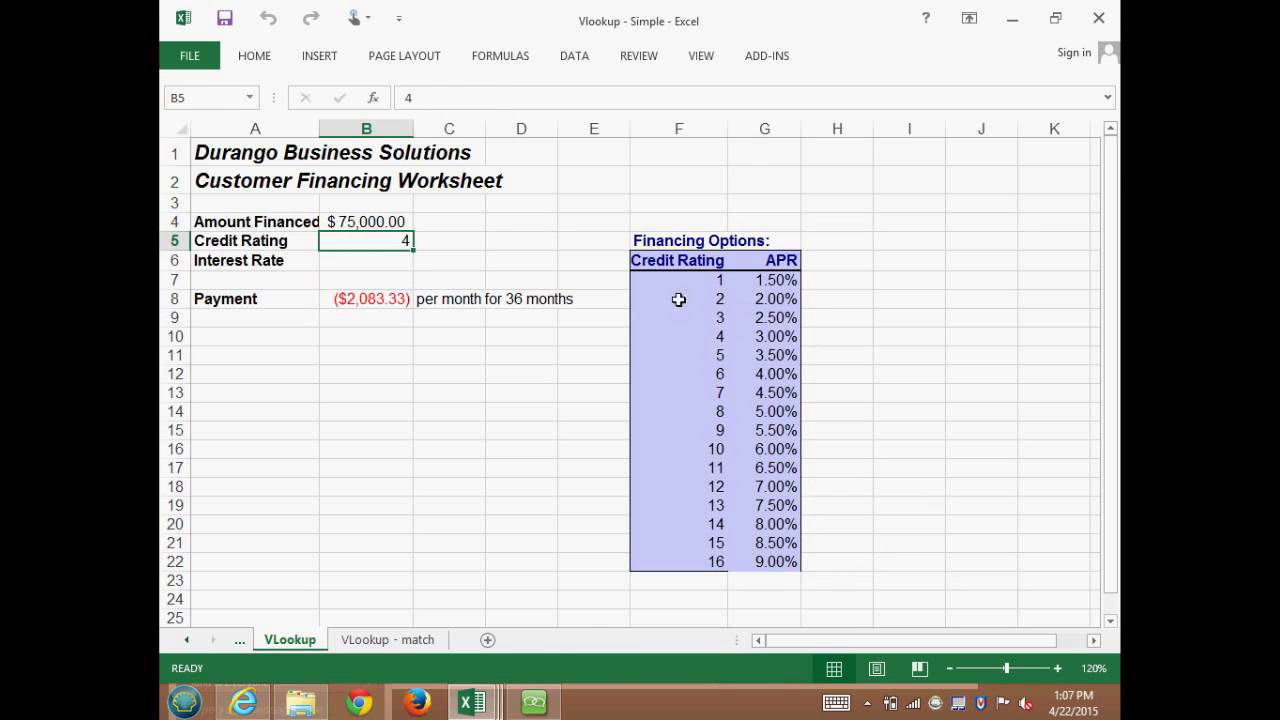
pyautogui.moveTo(771, 281); pyautogui.dragTo(722, 528)
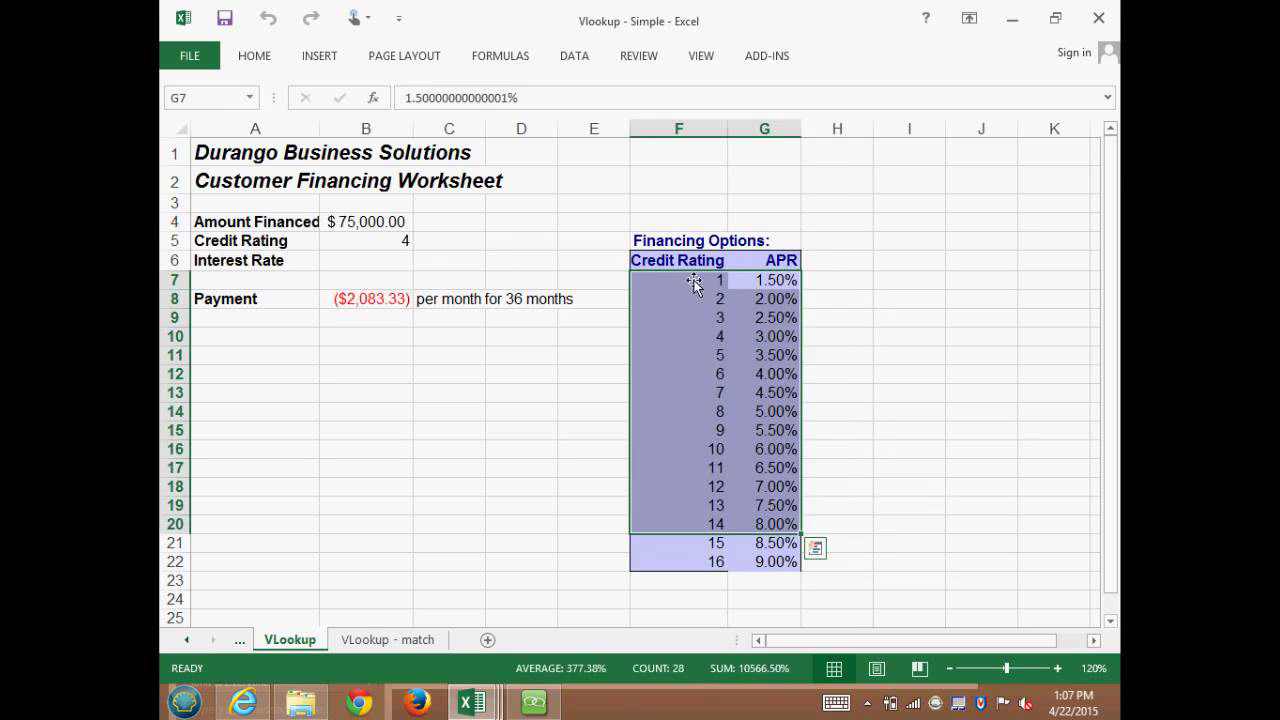
pyautogui.click(725, 340)
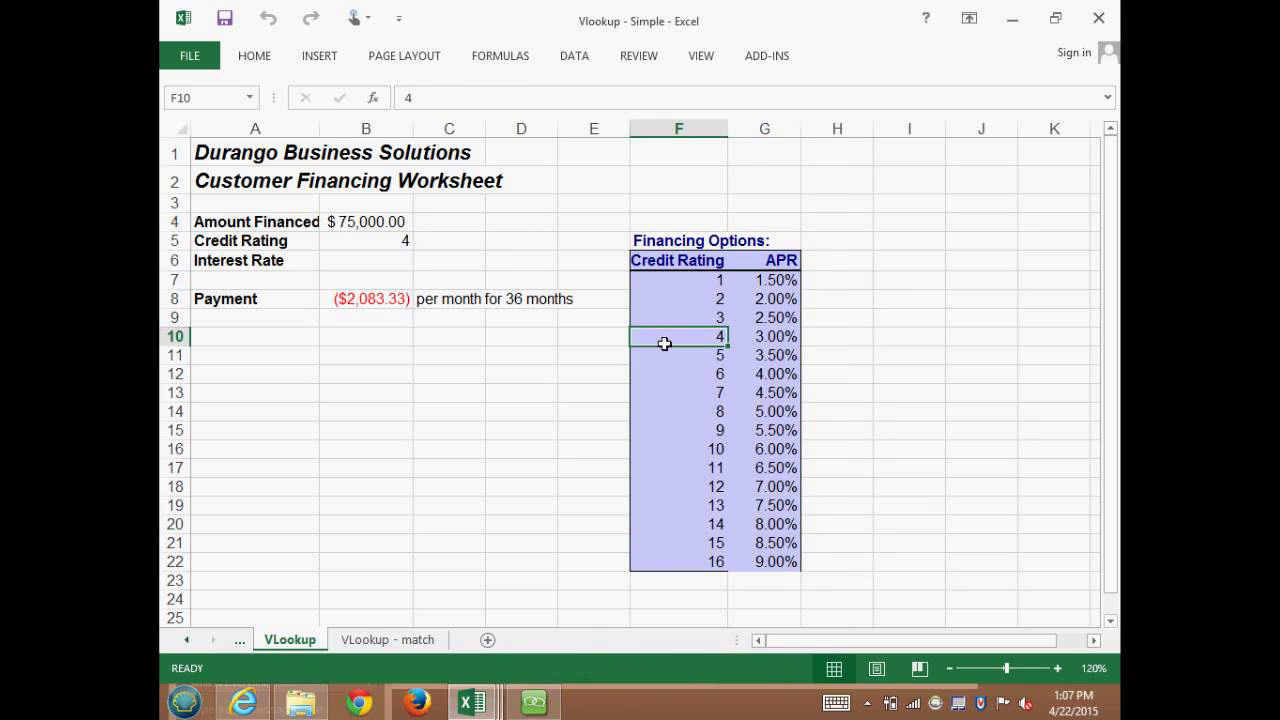
pyautogui.click(781, 343)
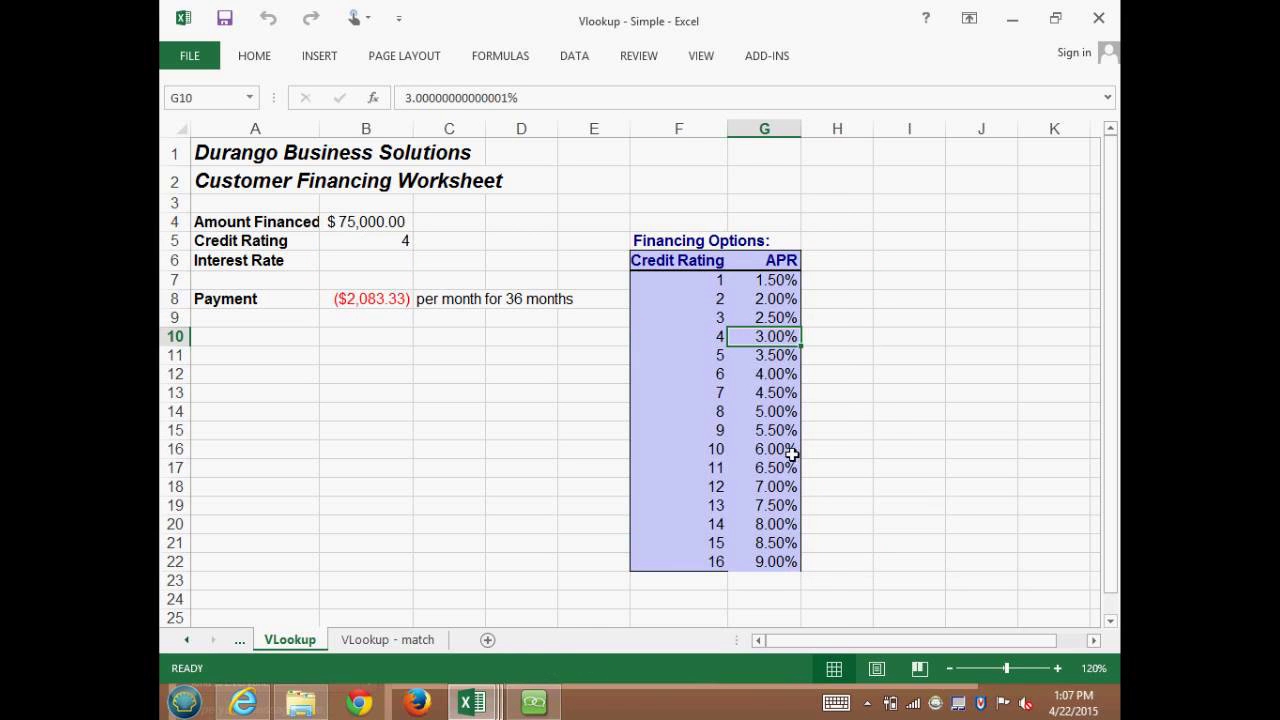
# Start a VLOOKUP function in the Interest Rate cell B6 with credit rating cell B5 as the lookup value
pyautogui.click(390, 264)
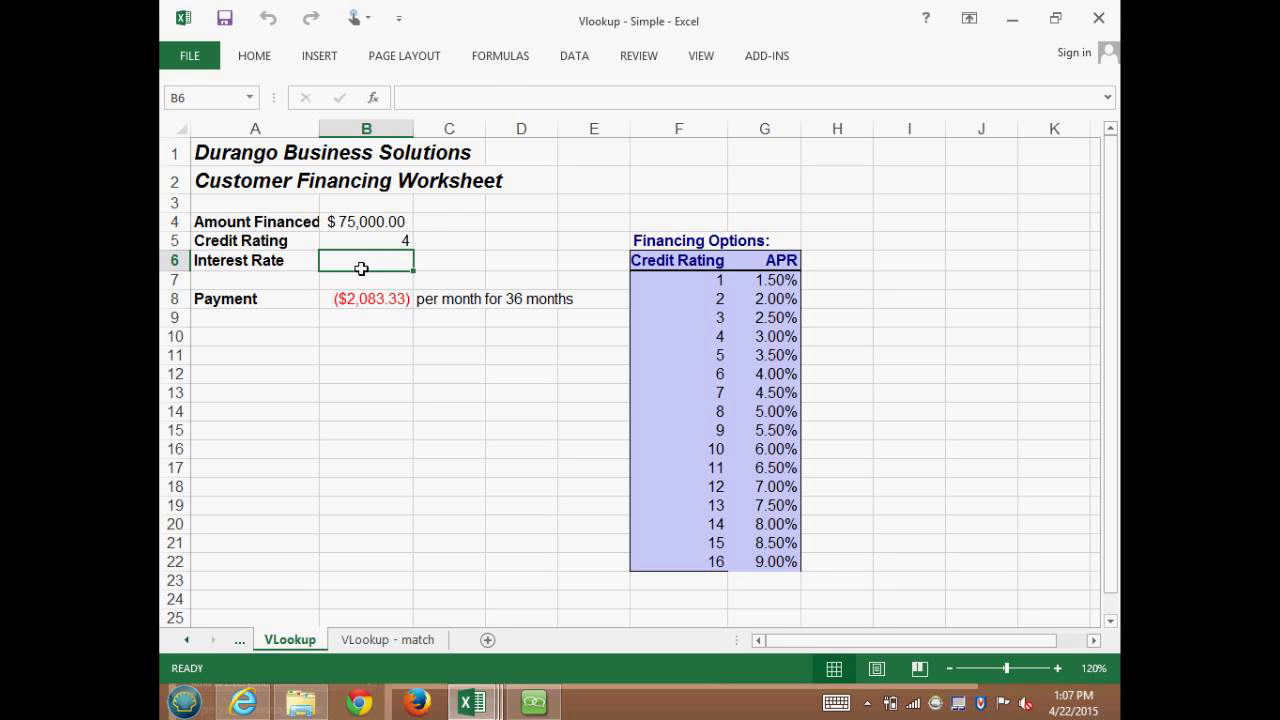
pyautogui.click(508, 58)
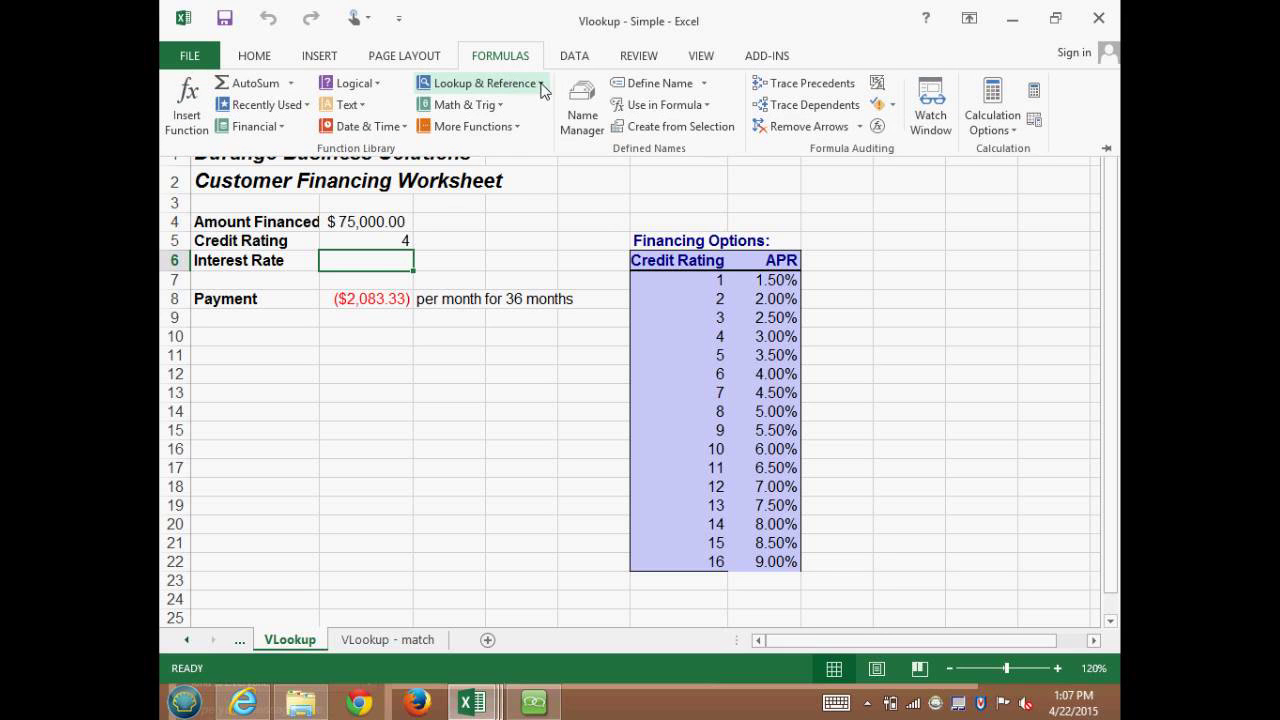
pyautogui.click(540, 90)
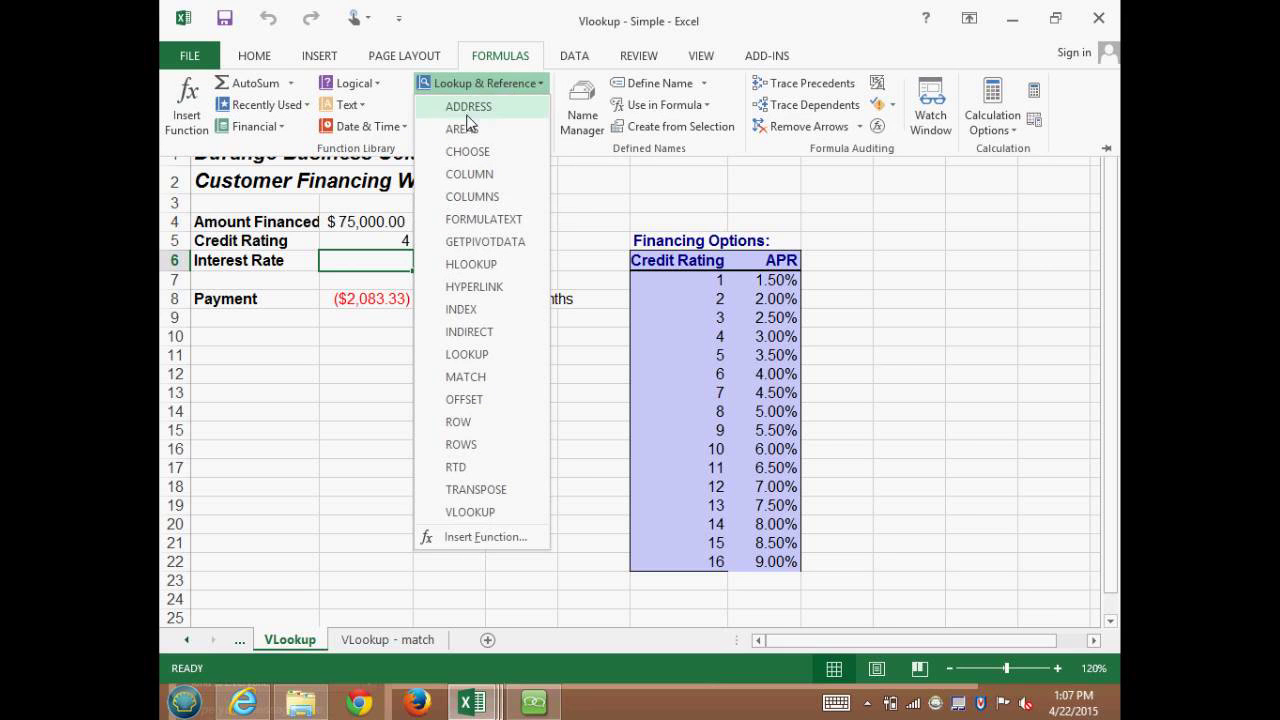
pyautogui.click(478, 514)
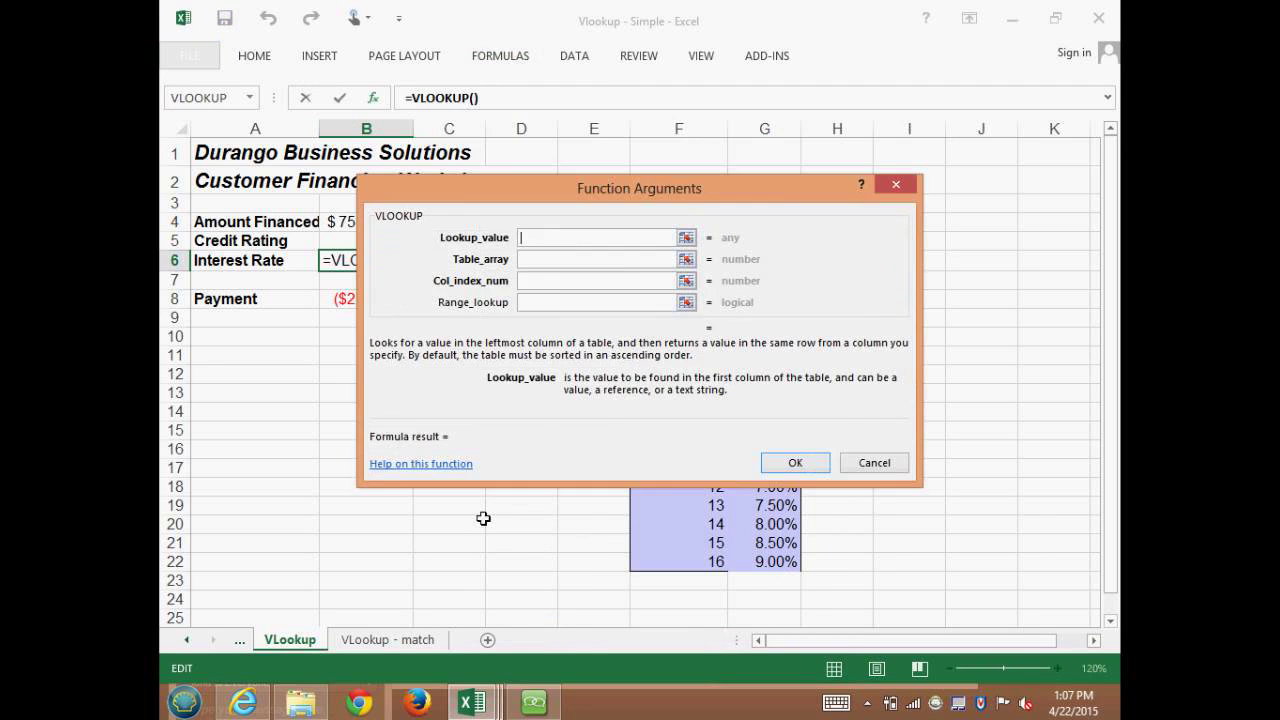
pyautogui.moveTo(780, 187); pyautogui.dragTo(998, 15)
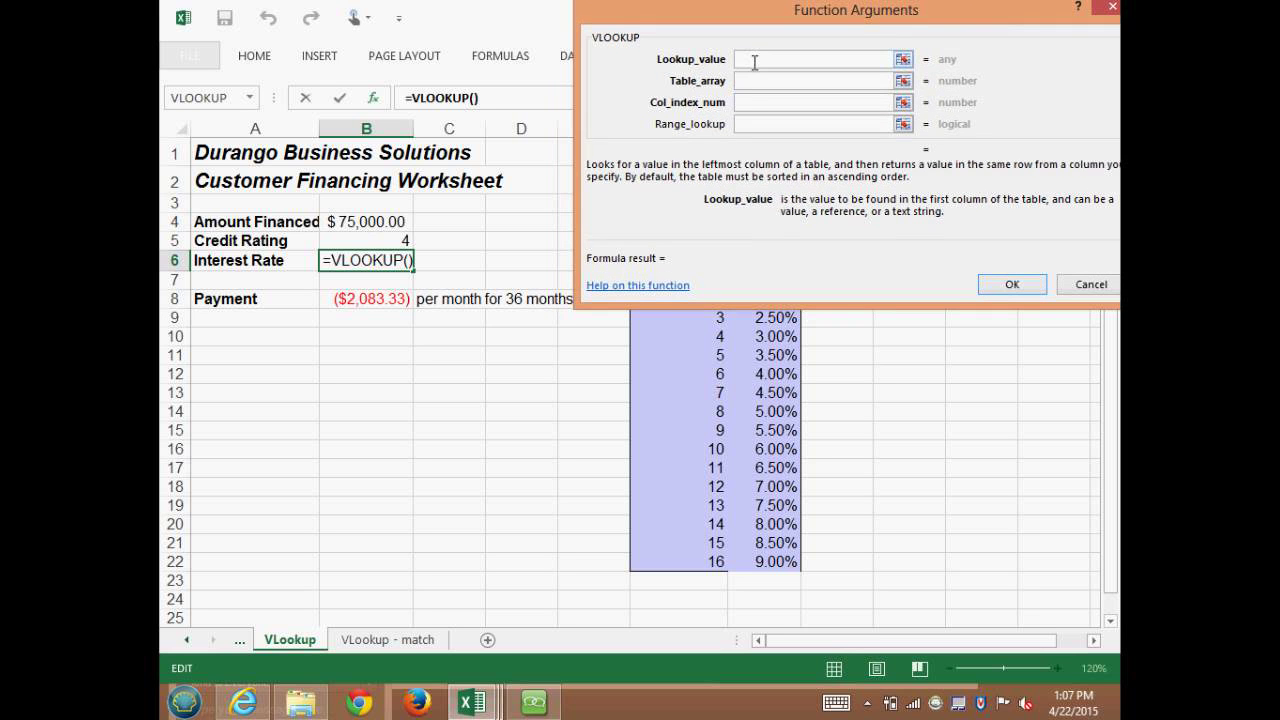
pyautogui.click(373, 249)
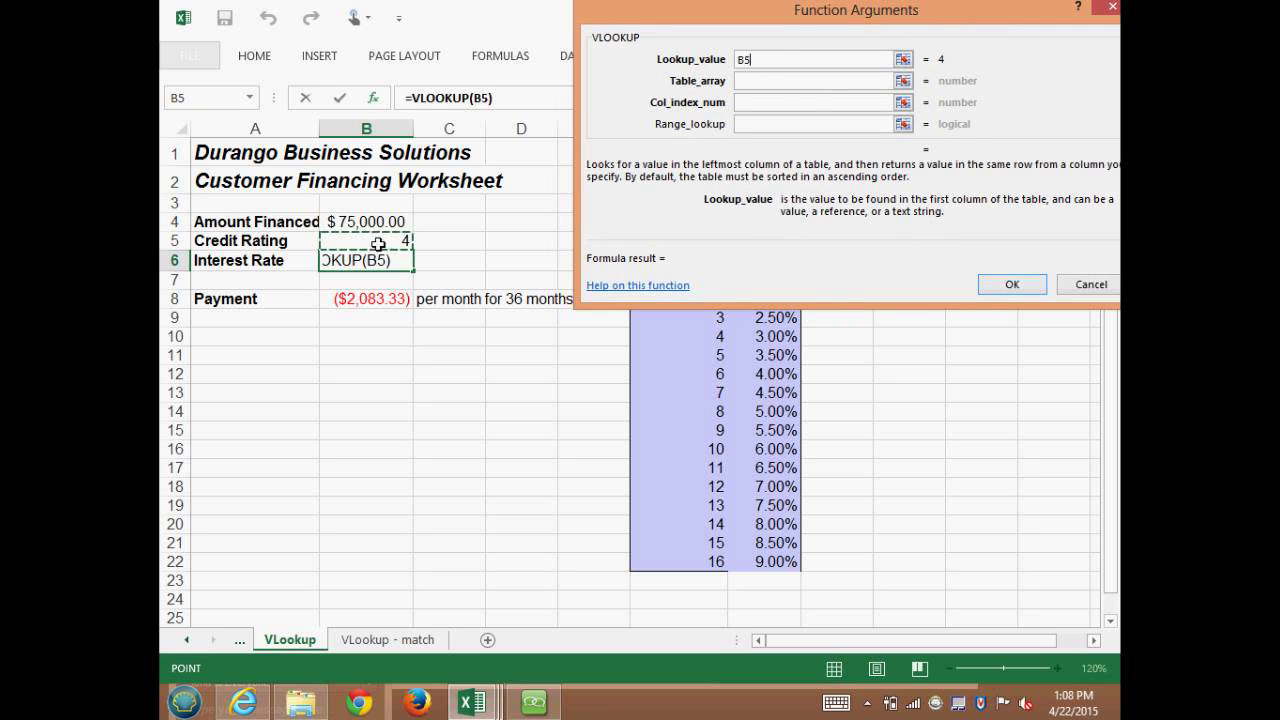
# Set the VLOOKUP table array to the Financing Options range F6:G22, including the headers
pyautogui.click(764, 87)
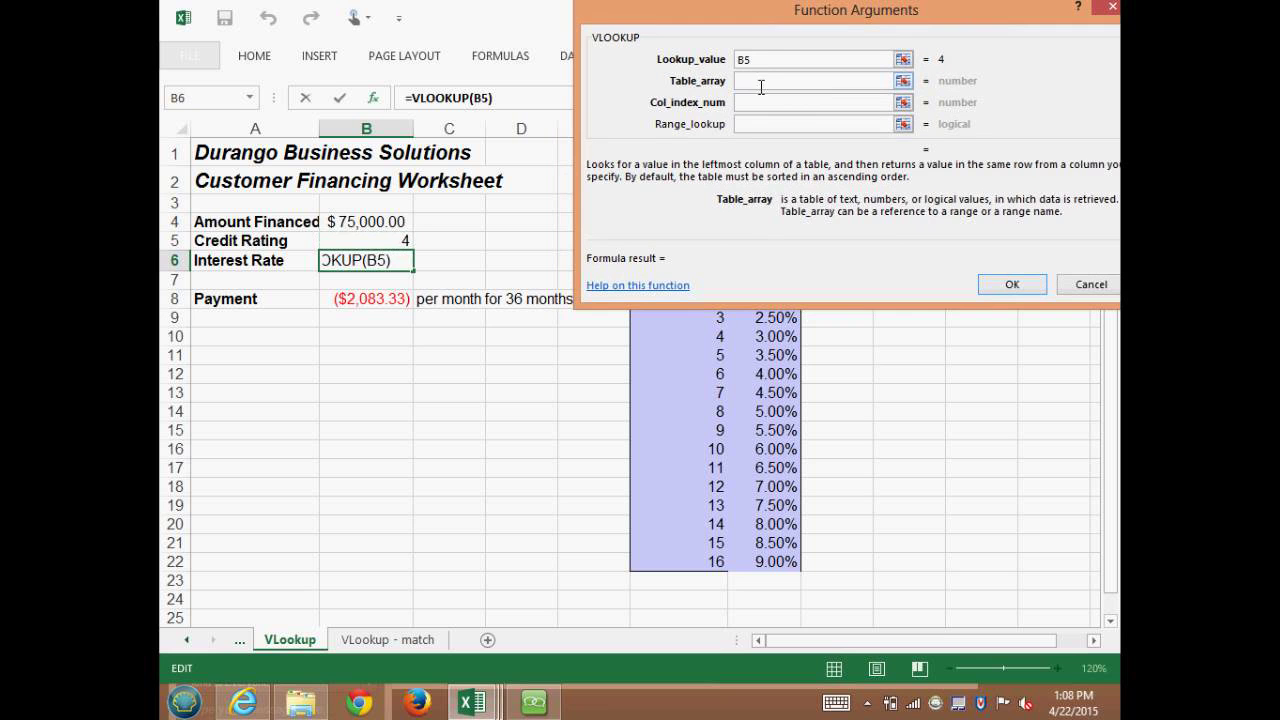
pyautogui.moveTo(755, 22); pyautogui.dragTo(218, 46)
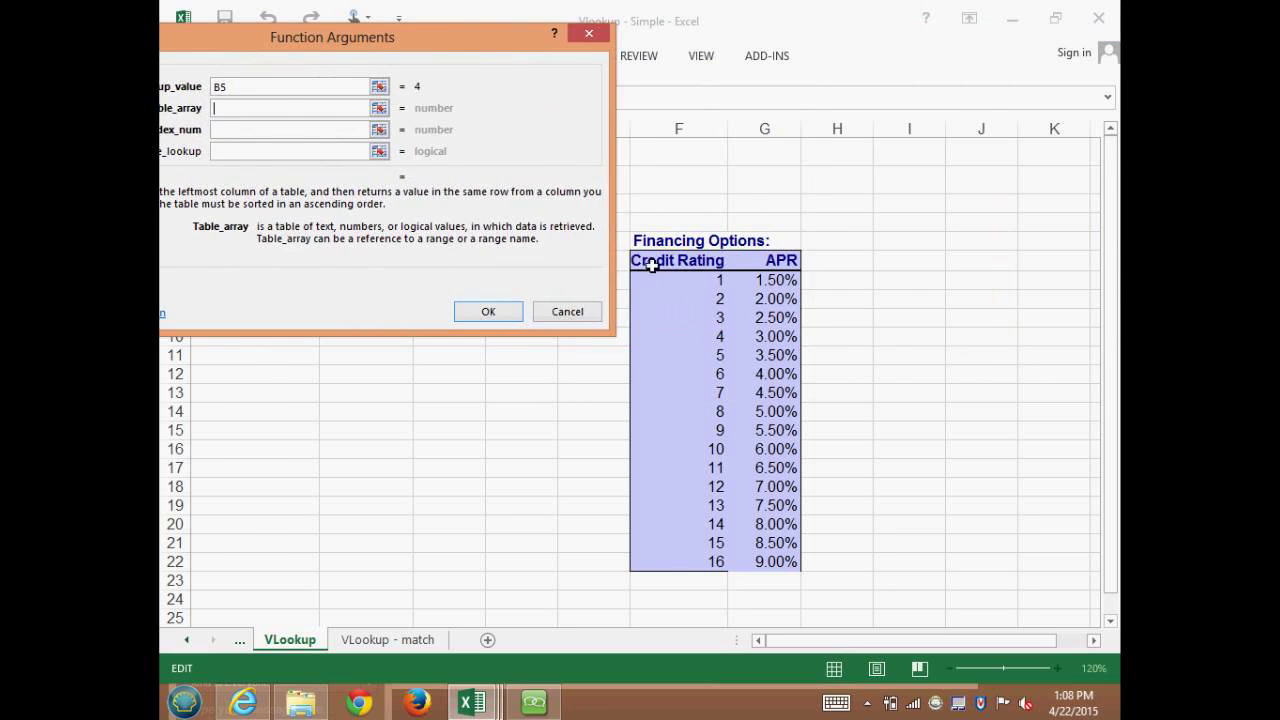
pyautogui.moveTo(645, 262); pyautogui.dragTo(800, 562)
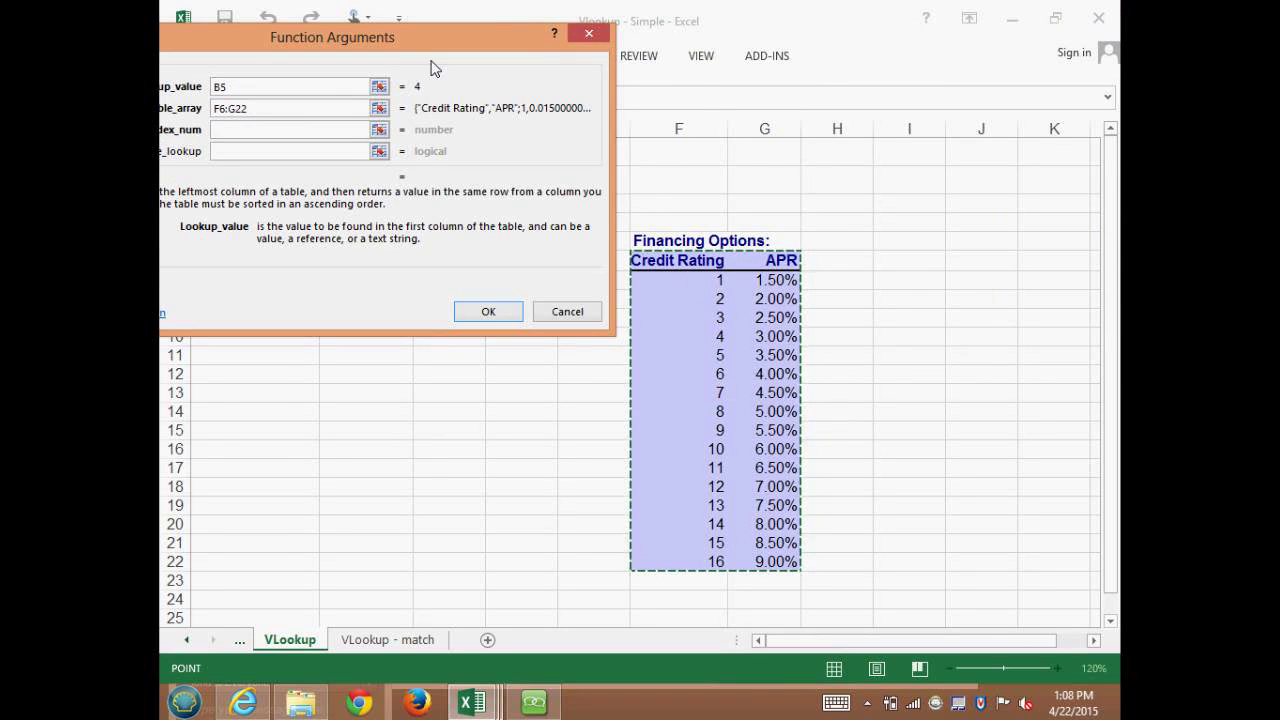
# Set the column index to 2, leave the range lookup empty, complete the VLOOKUP and check it against the table row for rating 4
pyautogui.moveTo(418, 40); pyautogui.dragTo(438, 40)
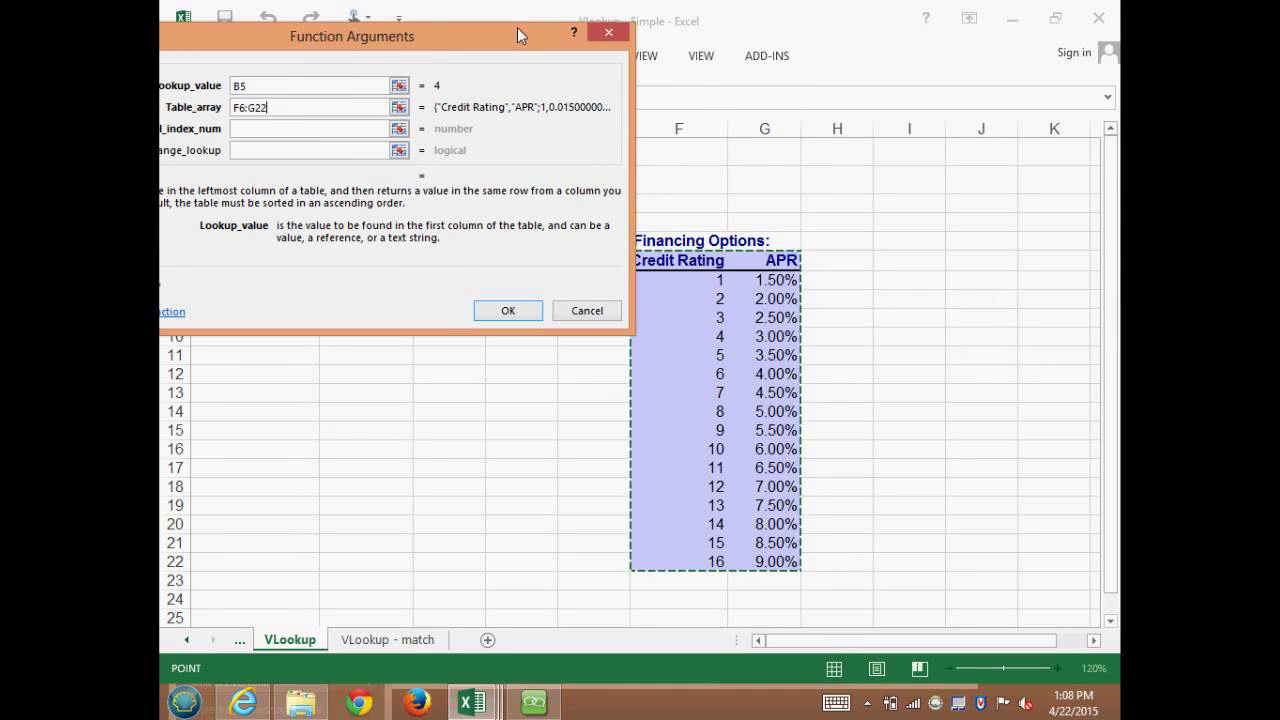
pyautogui.moveTo(505, 34); pyautogui.dragTo(1062, 31)
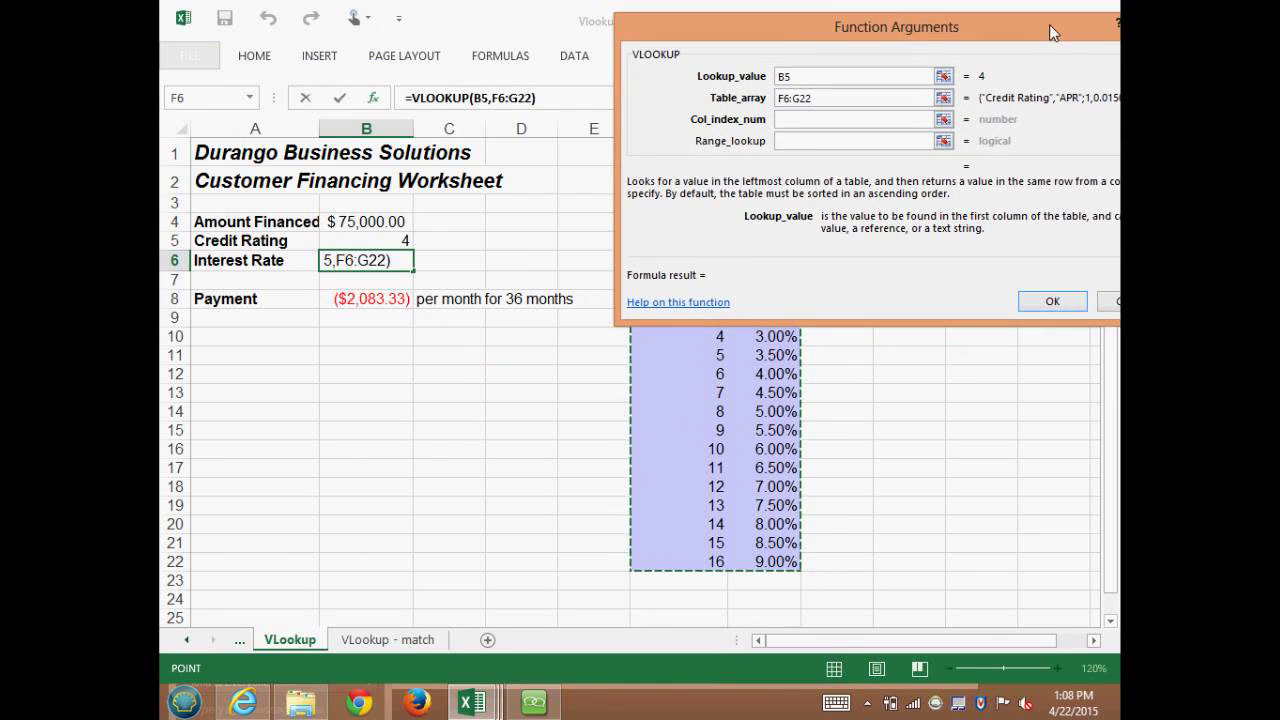
pyautogui.click(806, 121)
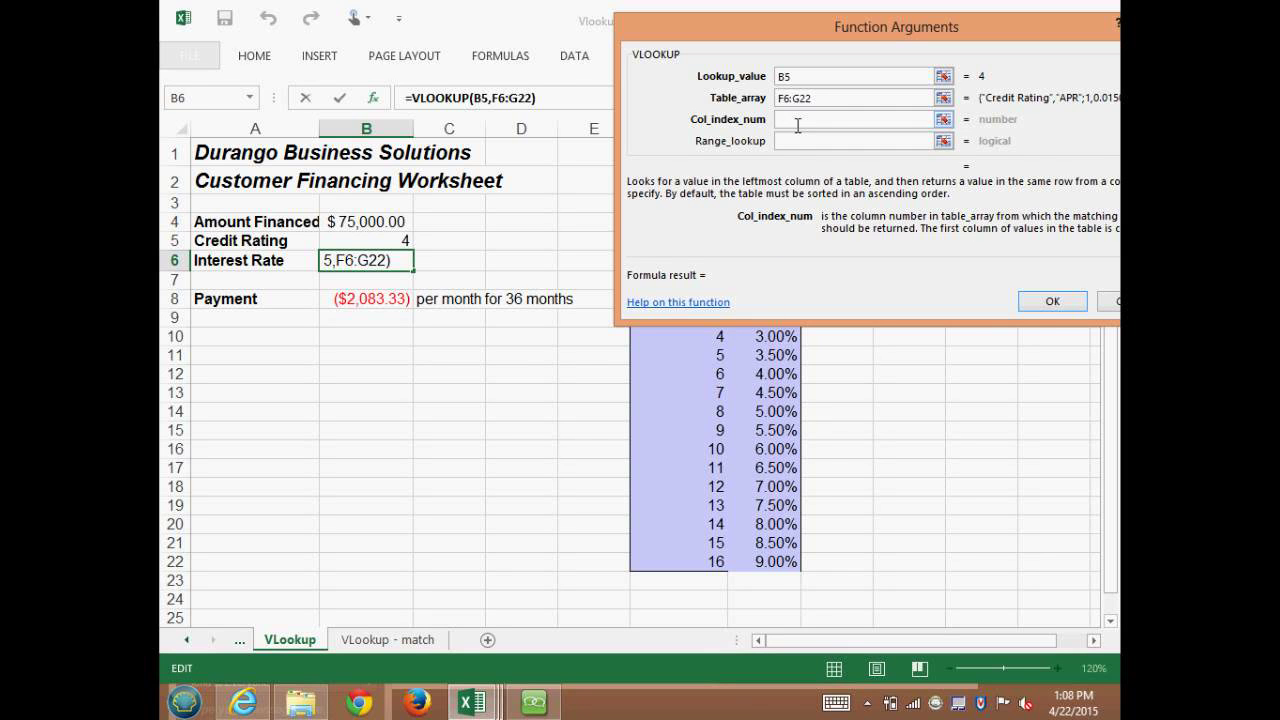
pyautogui.write('2')
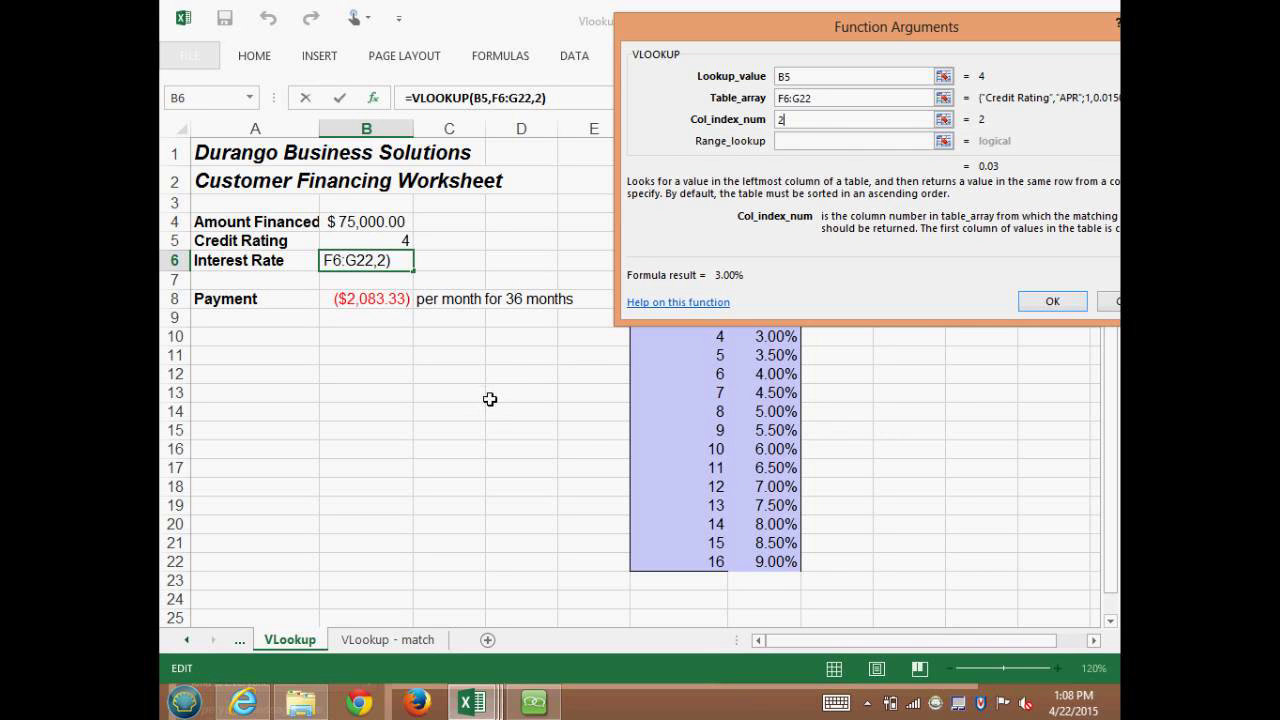
pyautogui.click(797, 146)
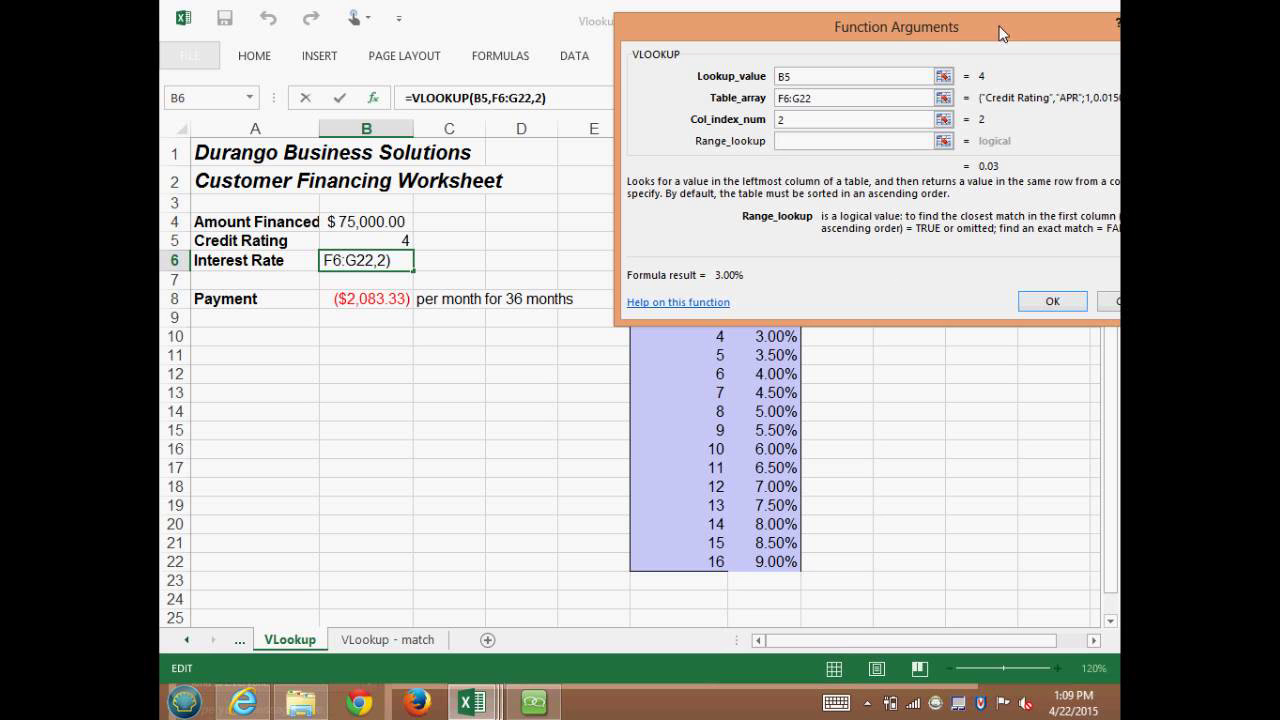
pyautogui.moveTo(1000, 32); pyautogui.dragTo(930, 25)
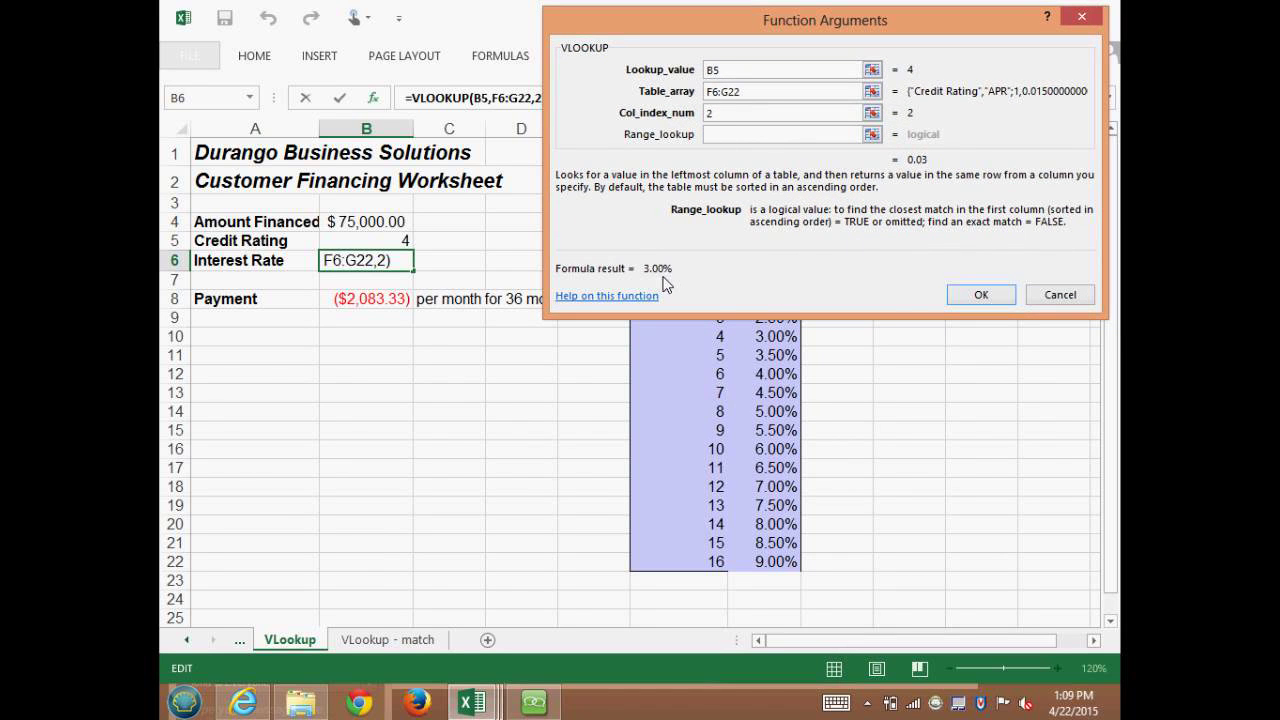
pyautogui.click(981, 294)
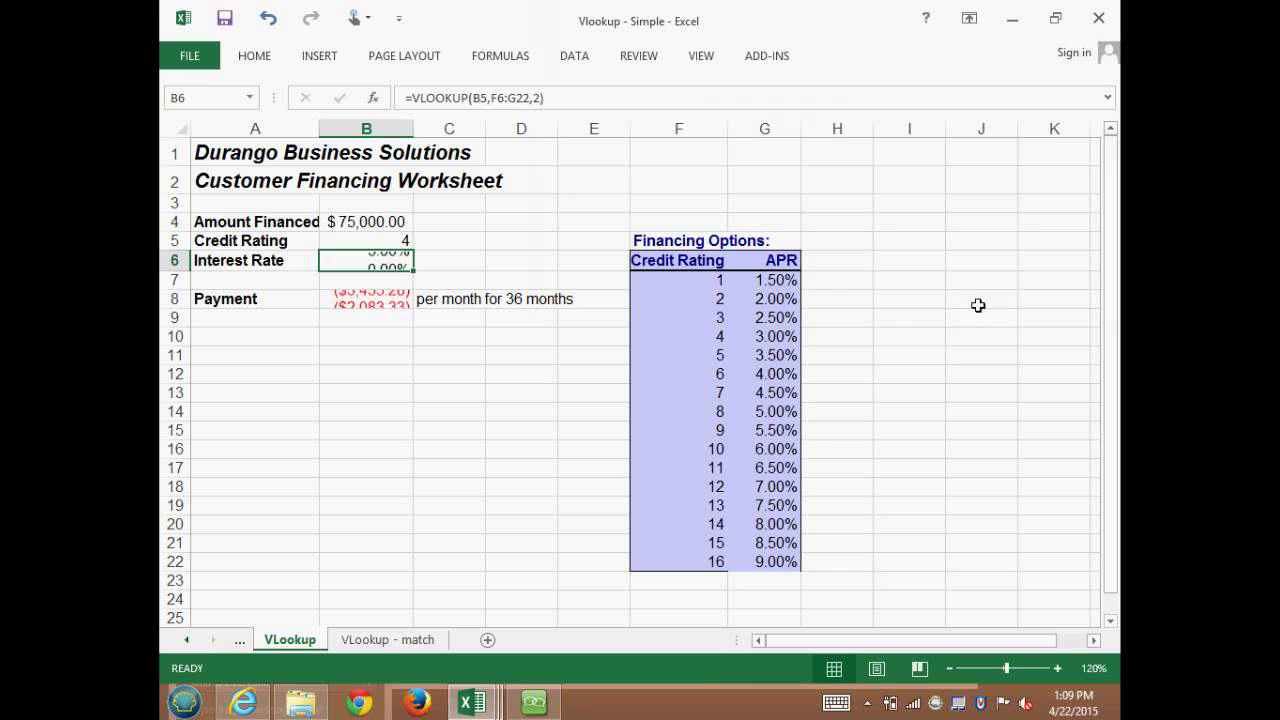
pyautogui.click(712, 341)
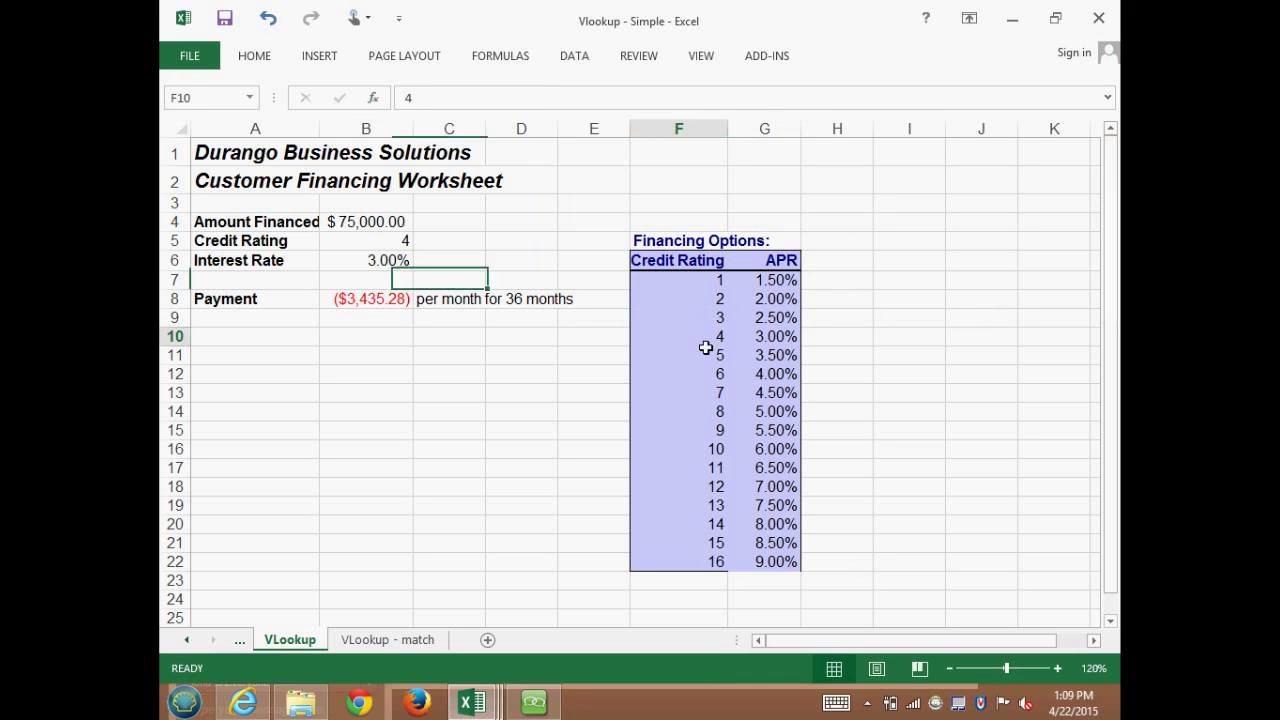
pyautogui.click(771, 338)
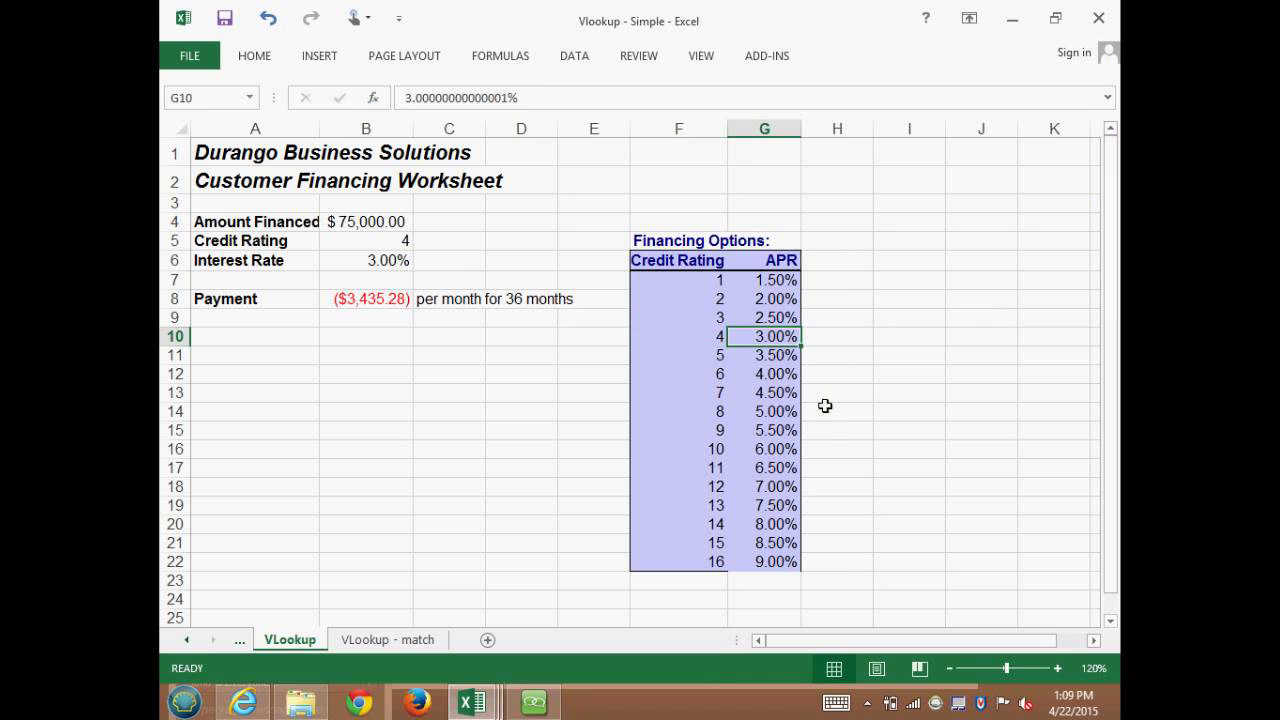
# Set the credit rating in B5 to 8.4 and compare the returned interest rate with the financing table
pyautogui.click(387, 247)
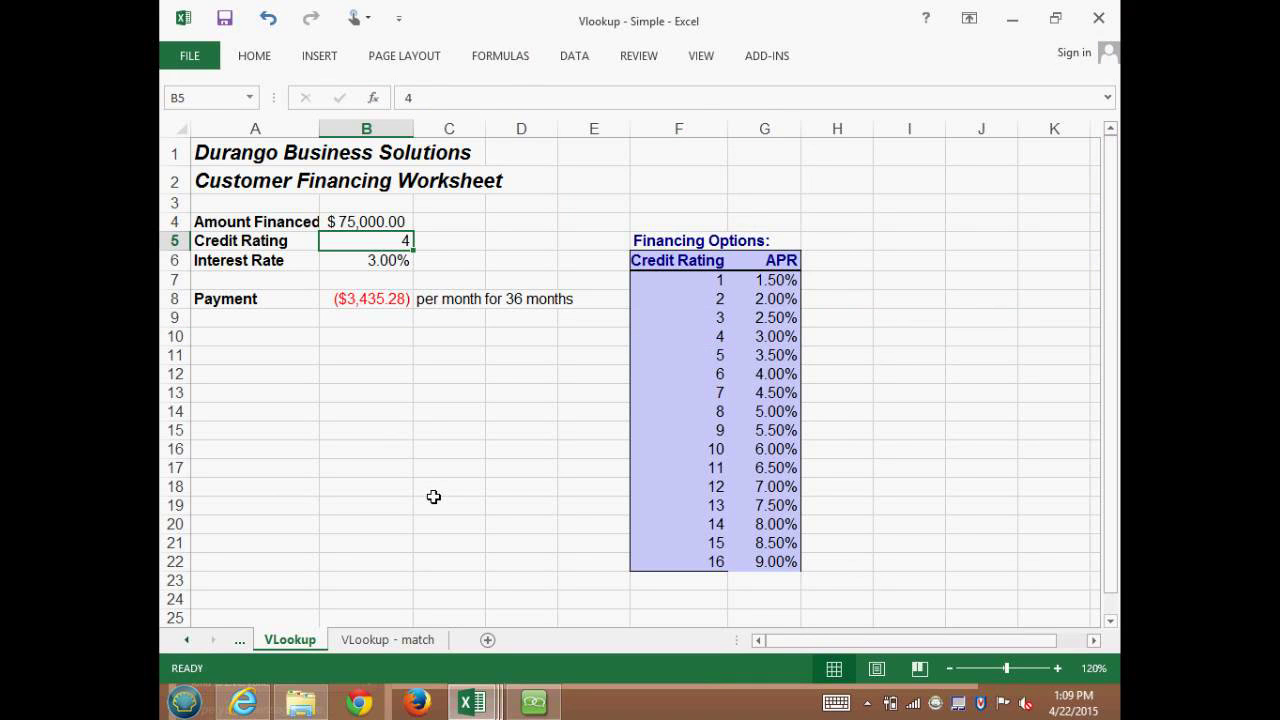
pyautogui.write('8')
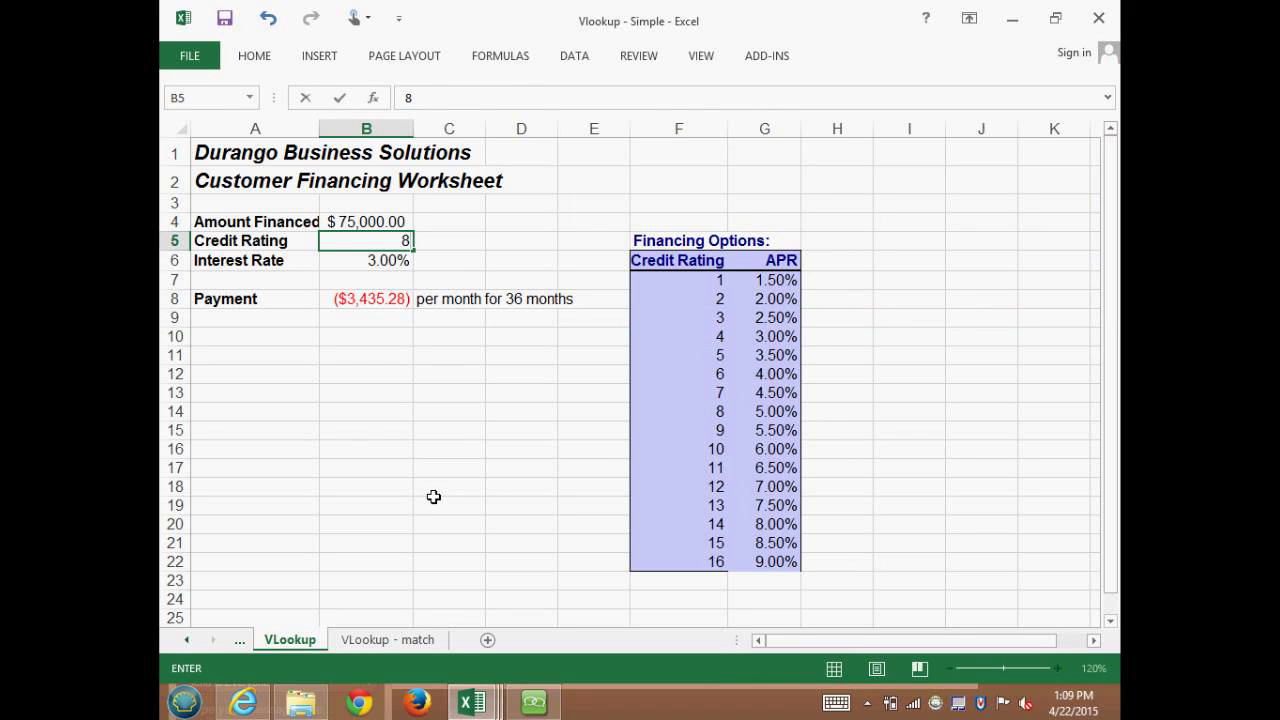
pyautogui.write('.4')
pyautogui.press('Return')
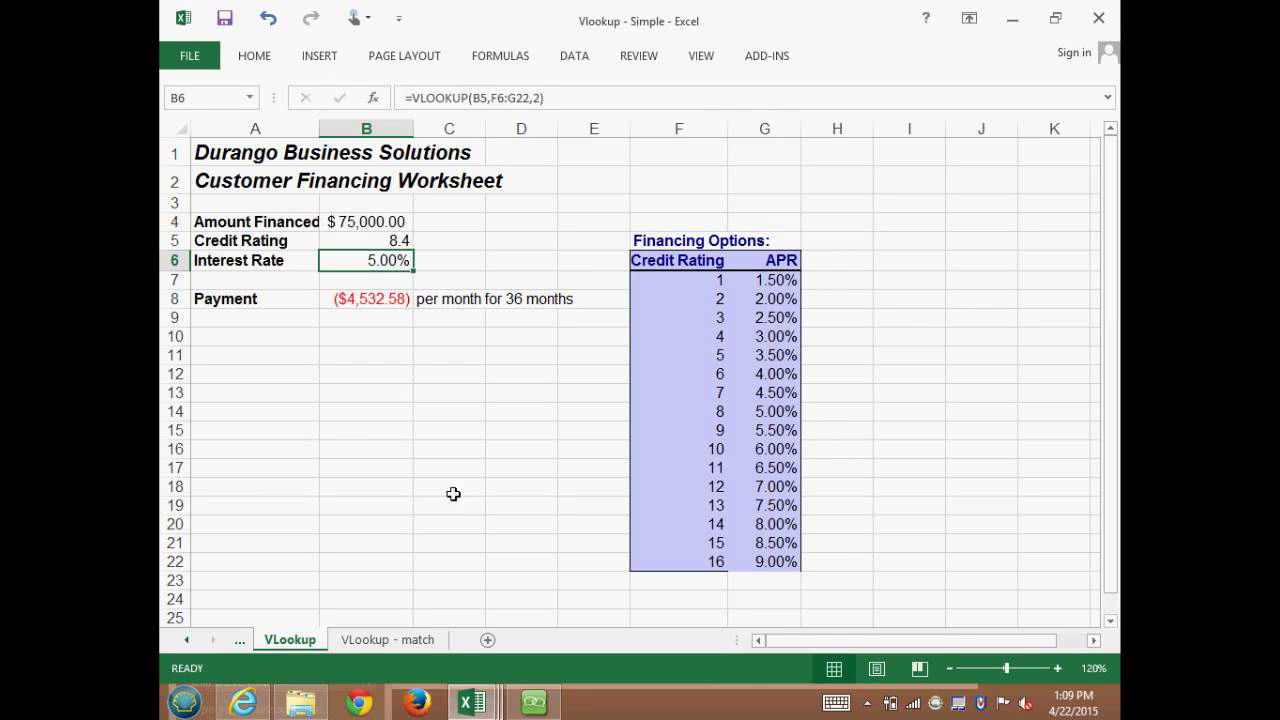
pyautogui.click(776, 418)
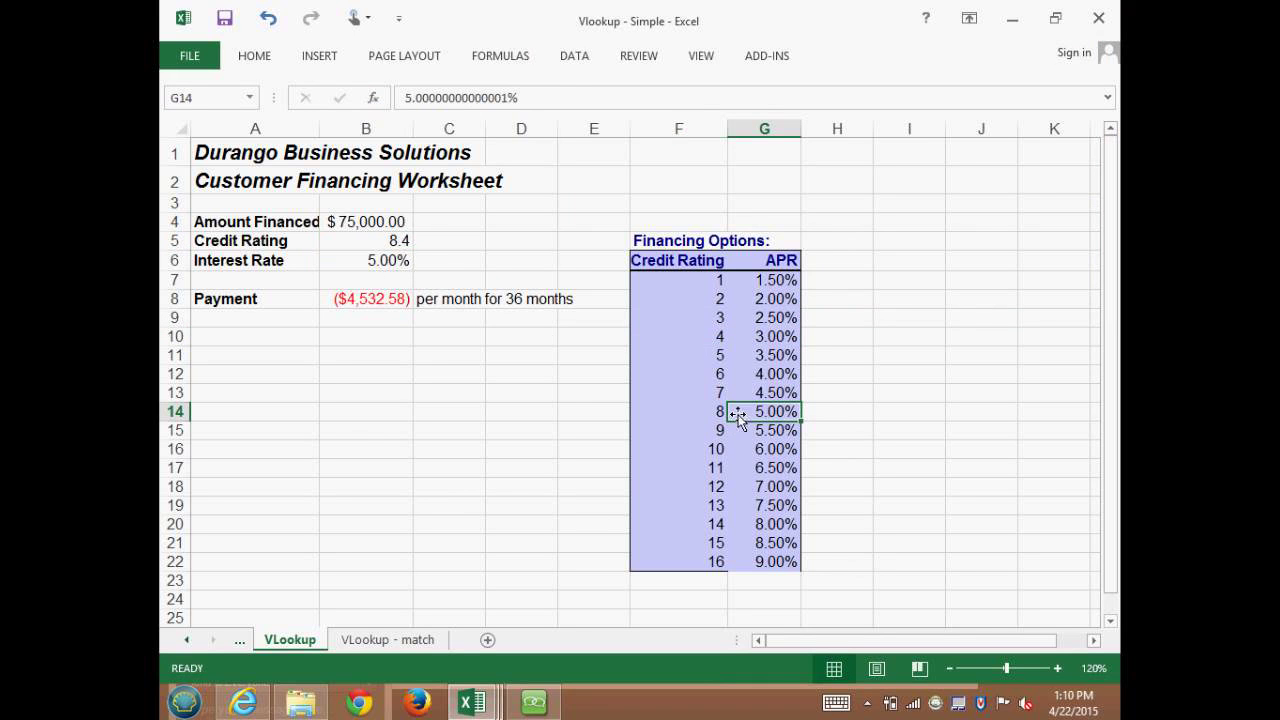
# Set the credit rating in B5 to 5.9 and check the returned rate against the APR column
pyautogui.click(382, 248)
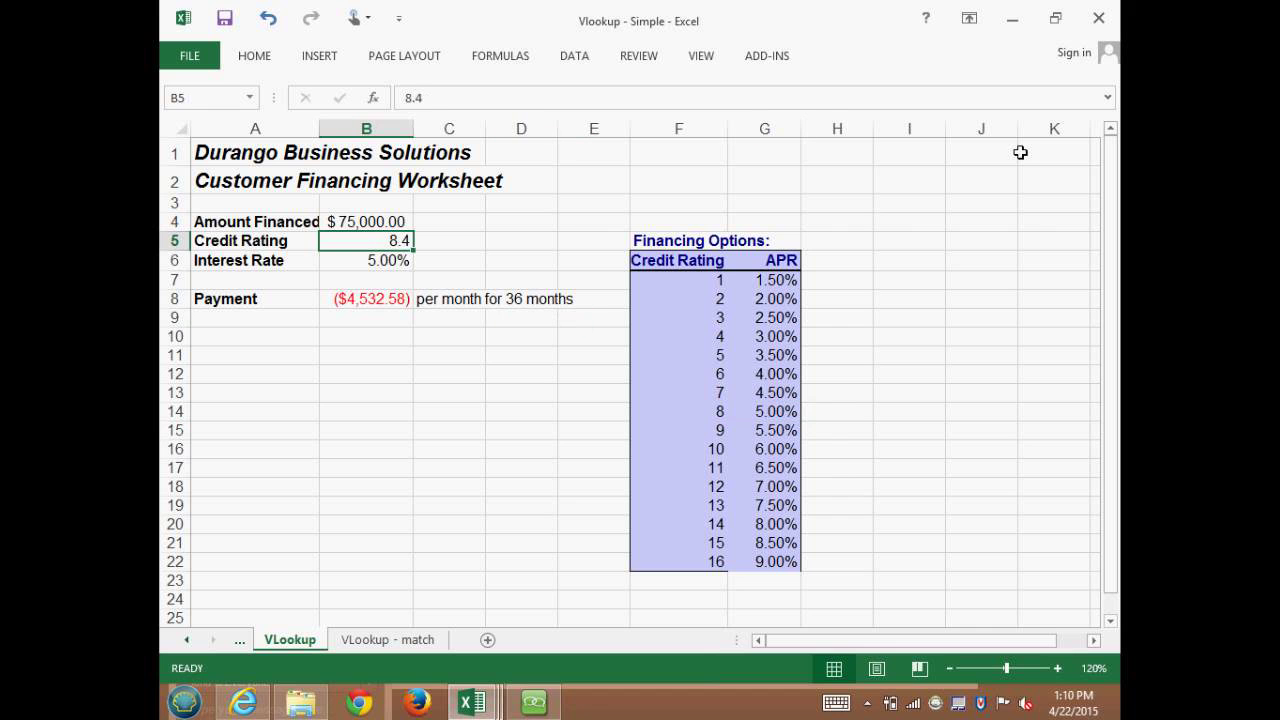
pyautogui.write('5')
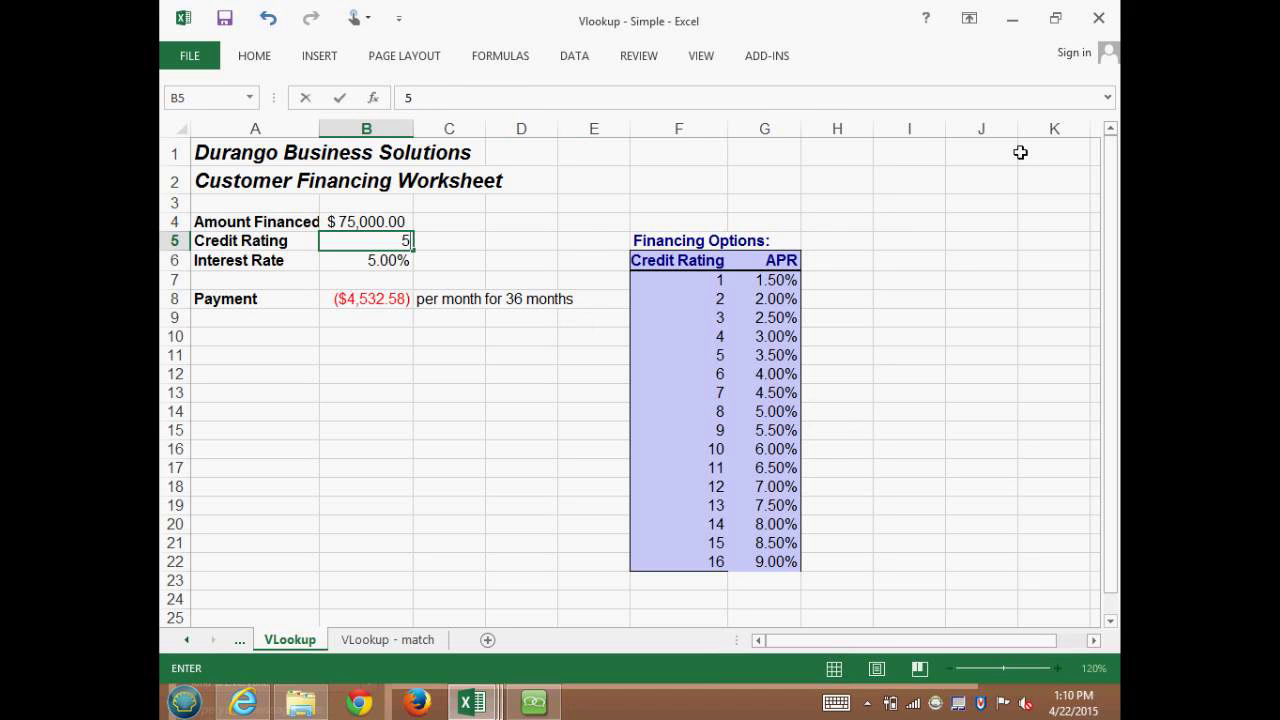
pyautogui.write('.9')
pyautogui.press('Return')
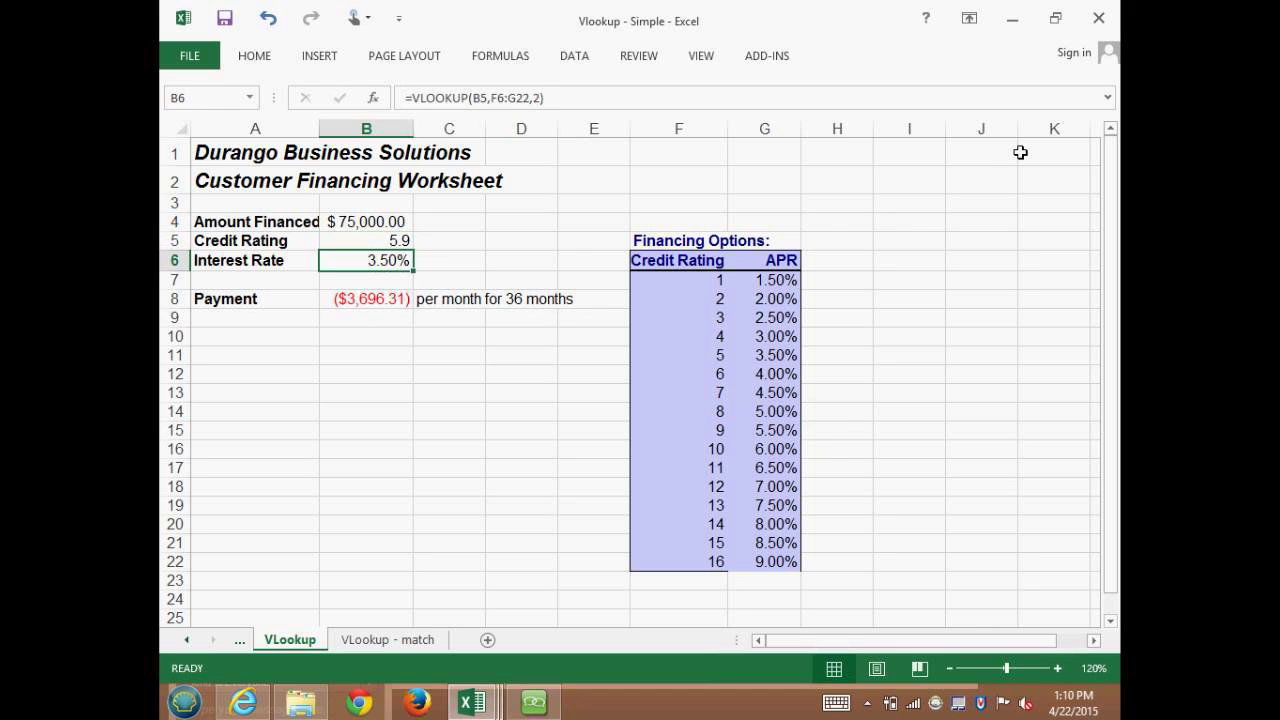
pyautogui.click(766, 357)
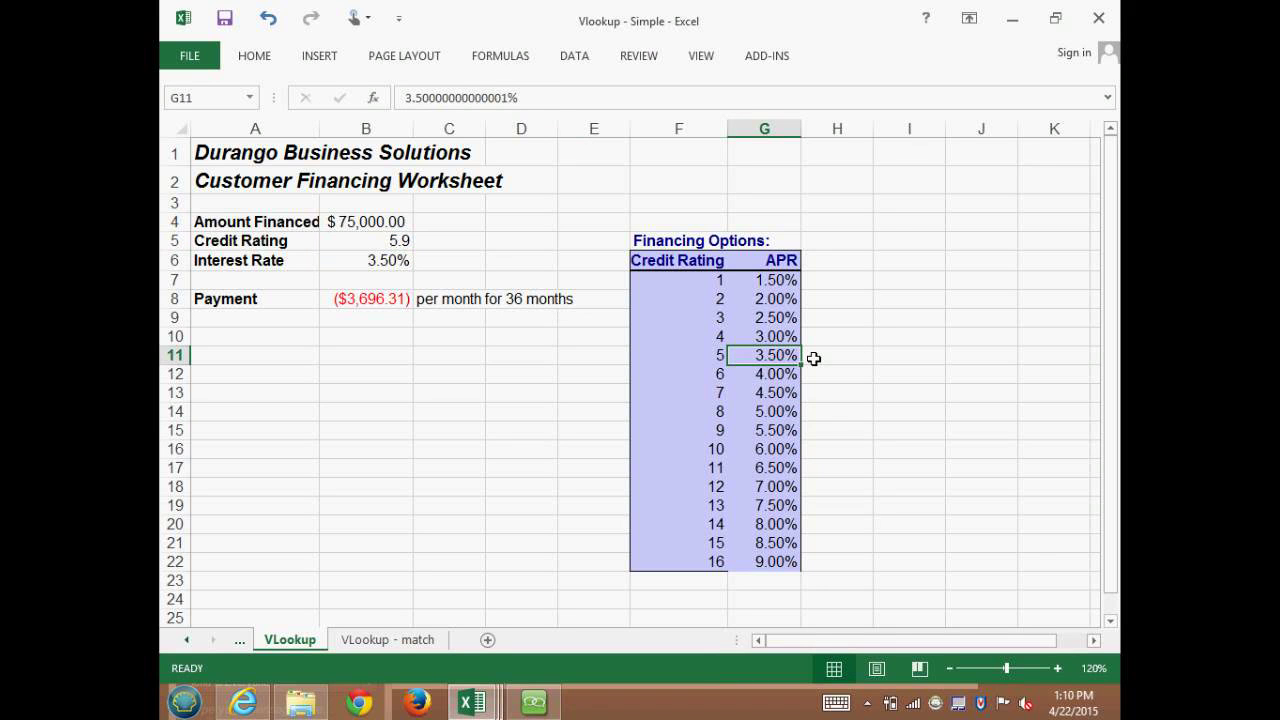
# Set the credit rating in B5 to 19 and compare the returned rate with the end of the financing table
pyautogui.click(389, 246)
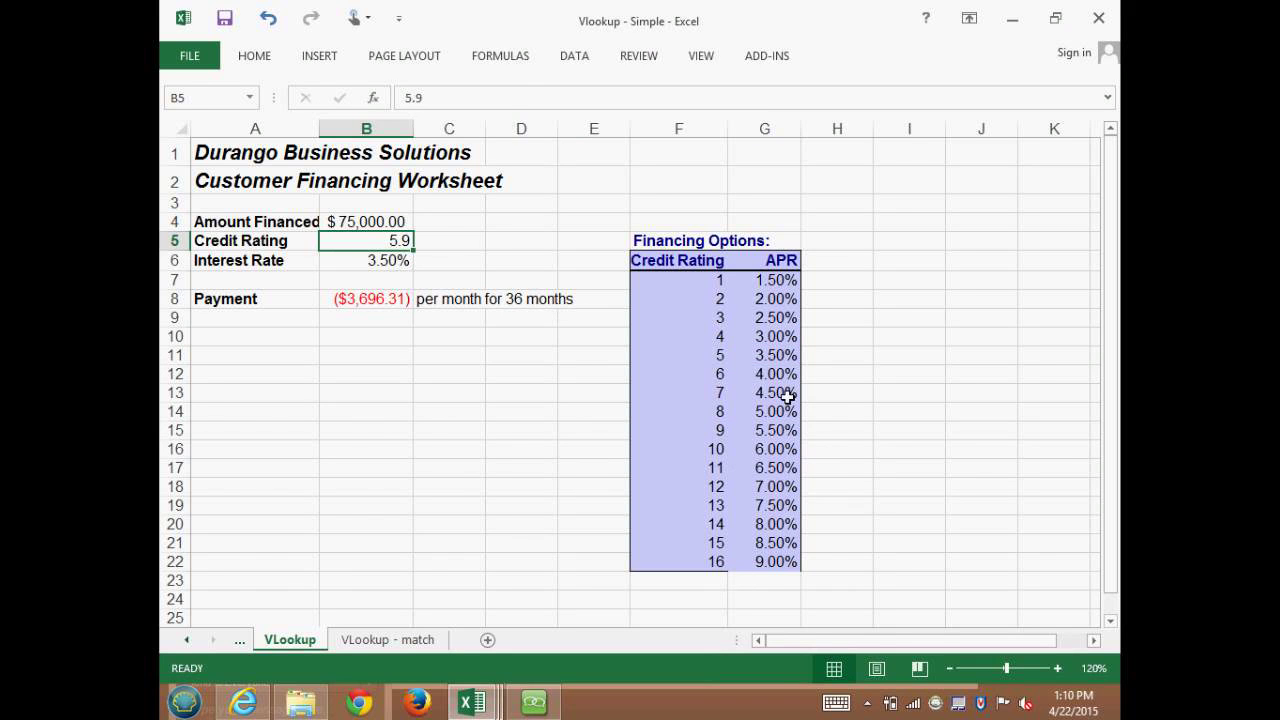
pyautogui.write('19')
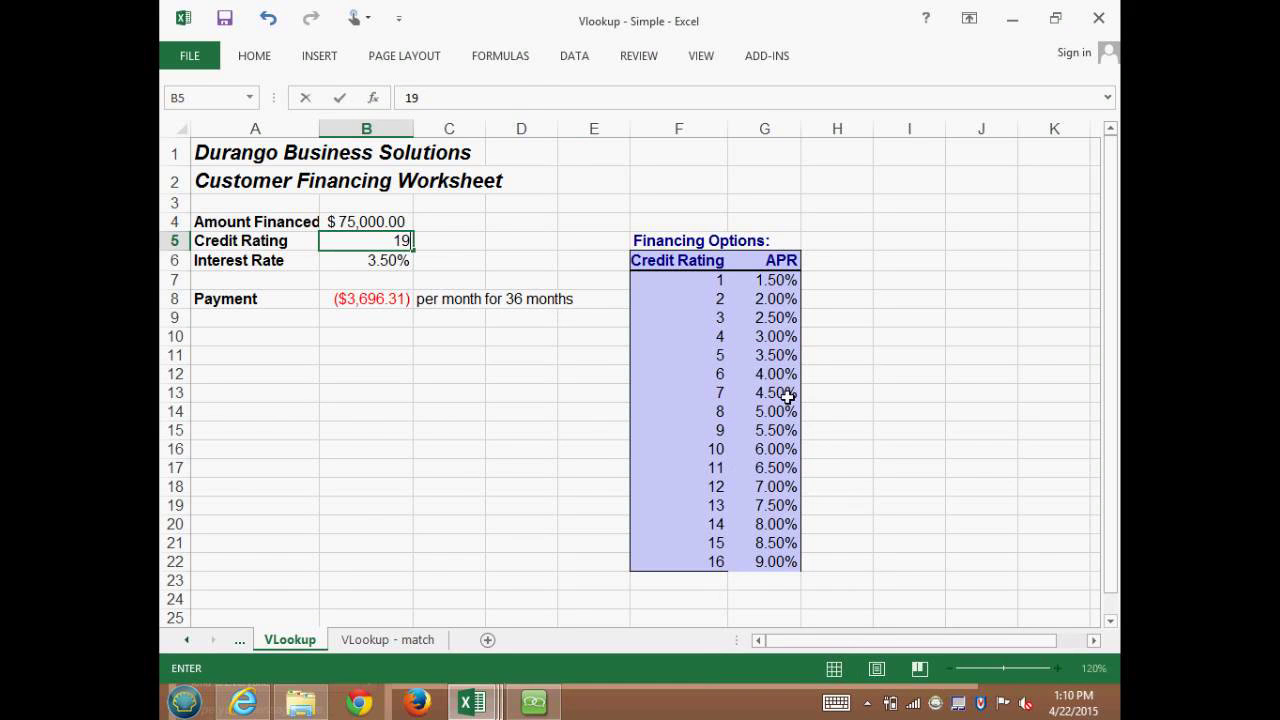
pyautogui.press('Return')
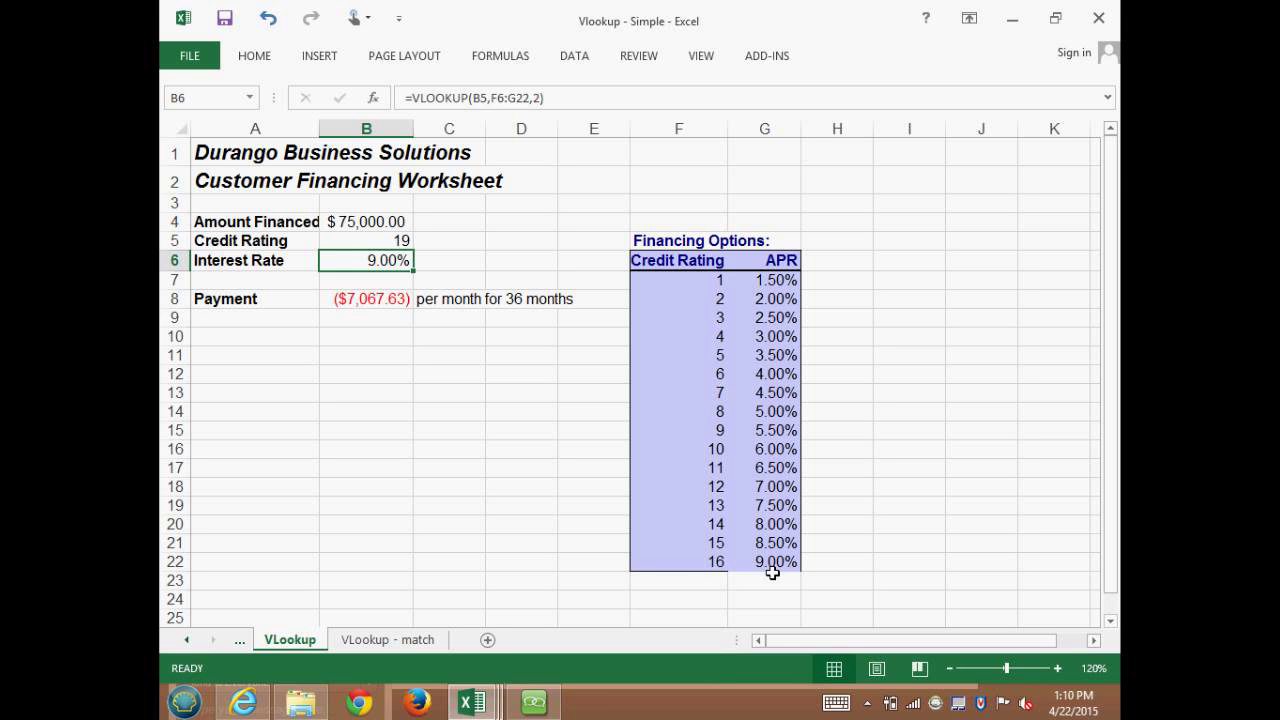
# Set the credit rating in B5 to .5 to test a rating below the table's lowest entry
pyautogui.click(390, 242)
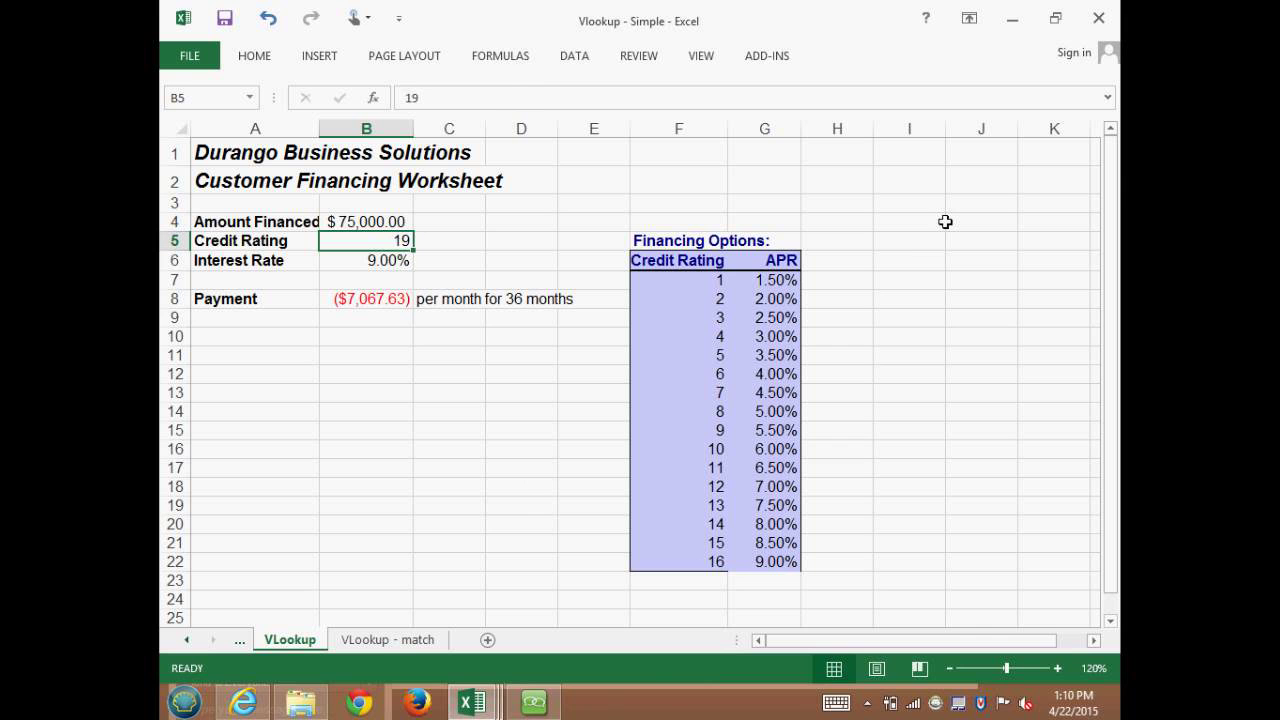
pyautogui.write('.5')
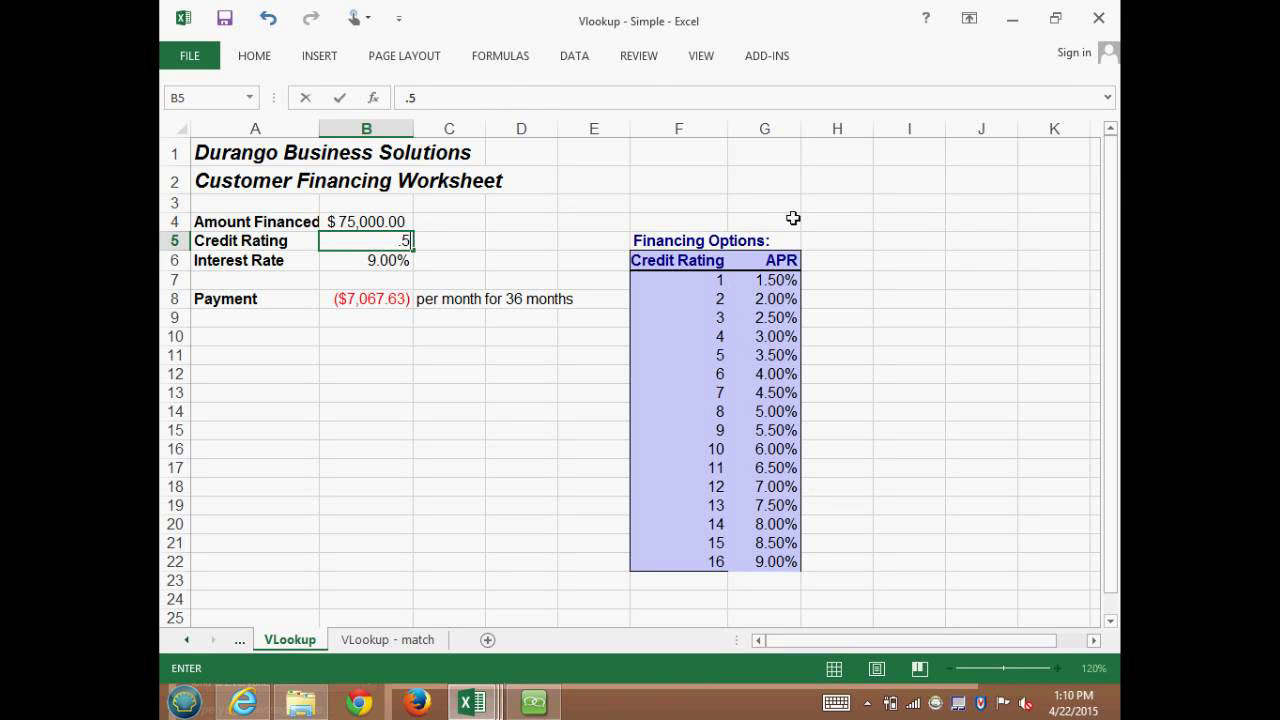
pyautogui.press('Return')
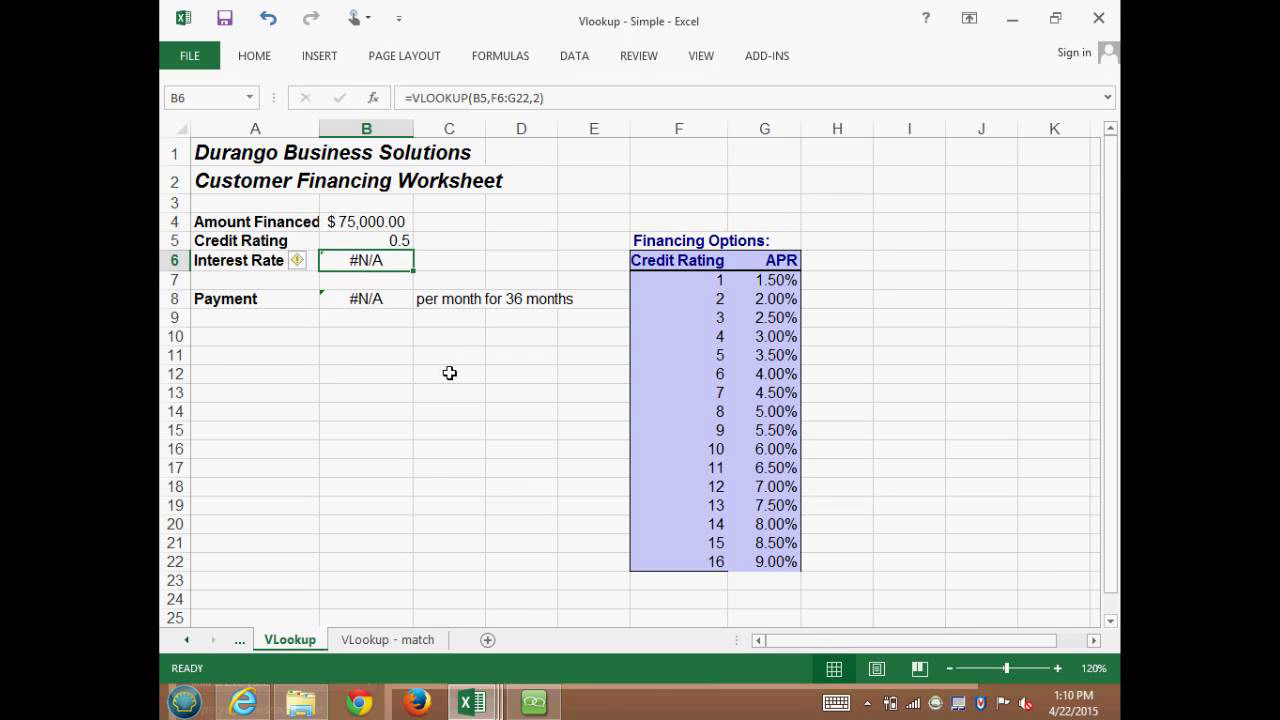
# Set the credit rating in B5 back to 4
pyautogui.click(376, 242)
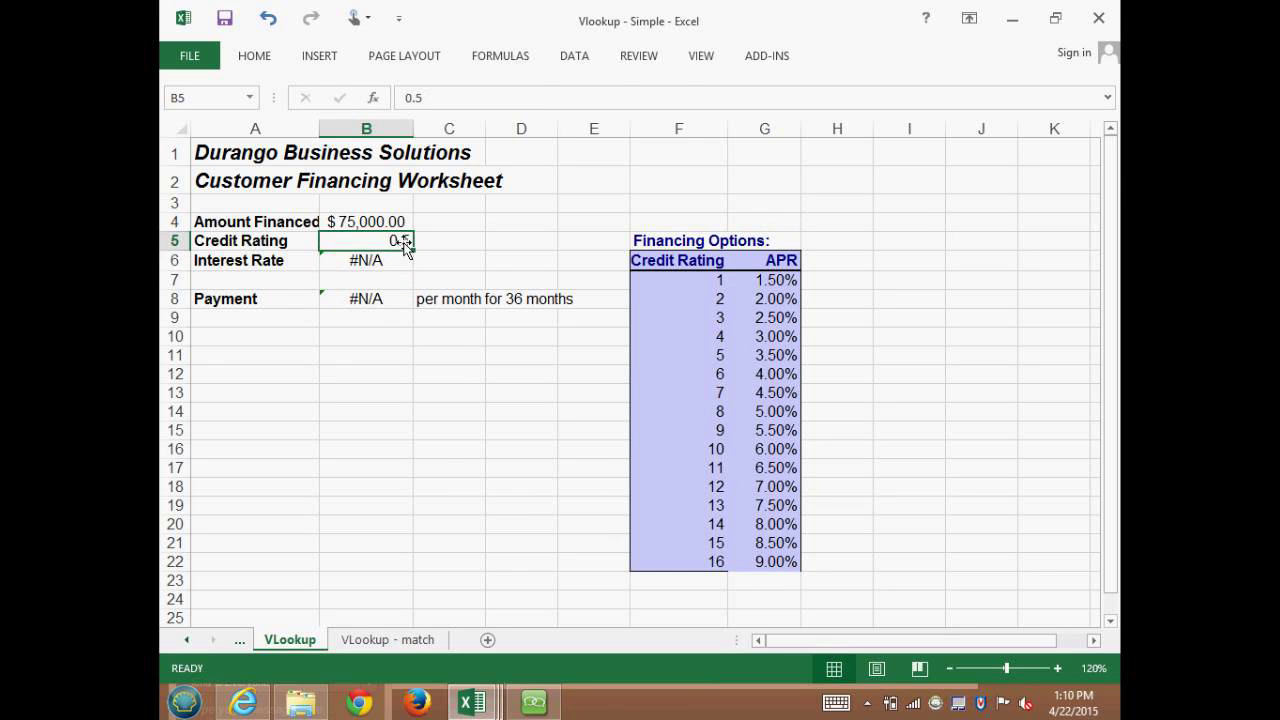
pyautogui.write('4')
pyautogui.press('Return')
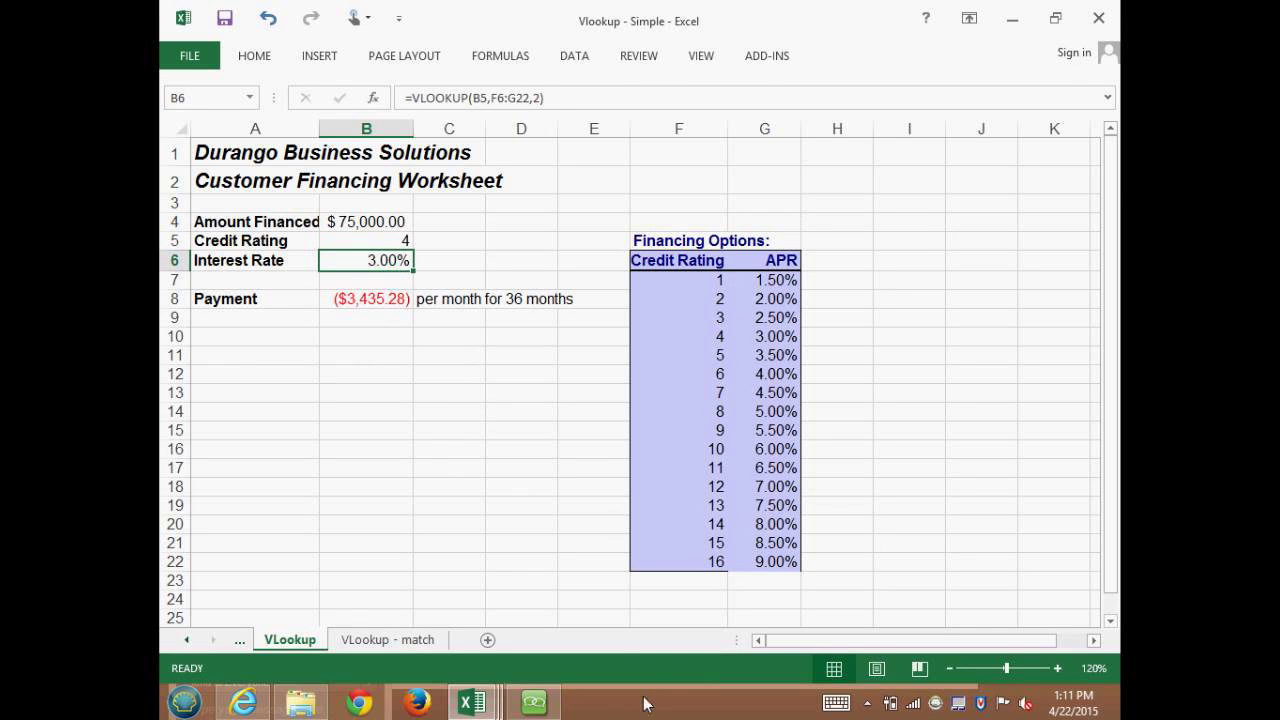
# Switch to the Sort Data workbook and copy the employee number from A10 of the Payroll sheet into B1 of the Lookup sheet
pyautogui.moveTo(480, 717)
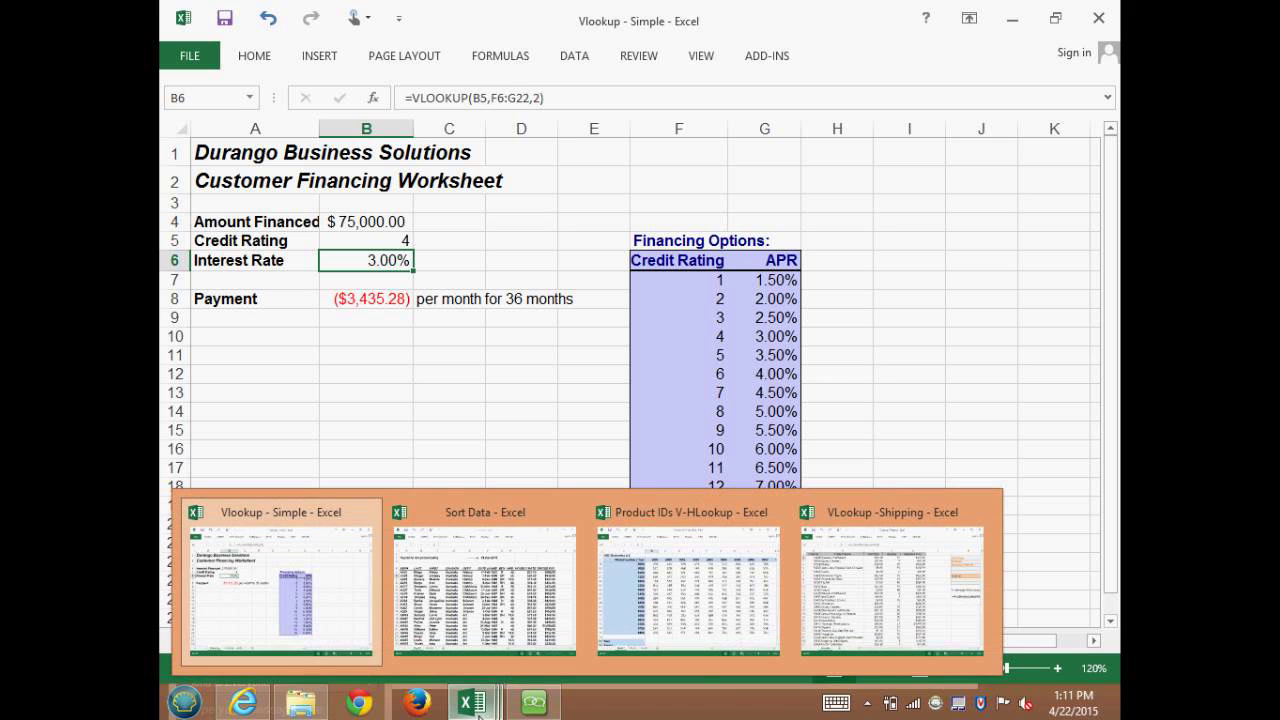
pyautogui.click(500, 591)
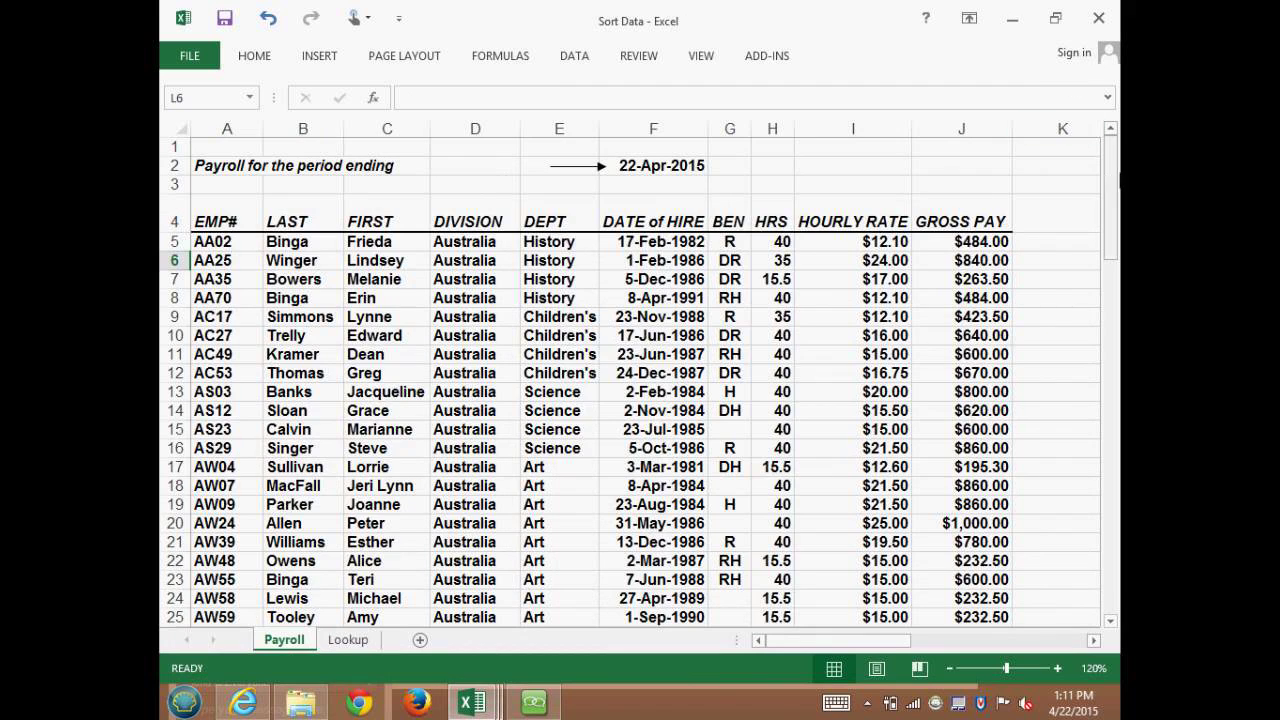
pyautogui.moveTo(1113, 176)
pyautogui.mouseDown()
pyautogui.moveTo(1120, 549)
pyautogui.moveTo(1117, 168)
pyautogui.mouseUp()
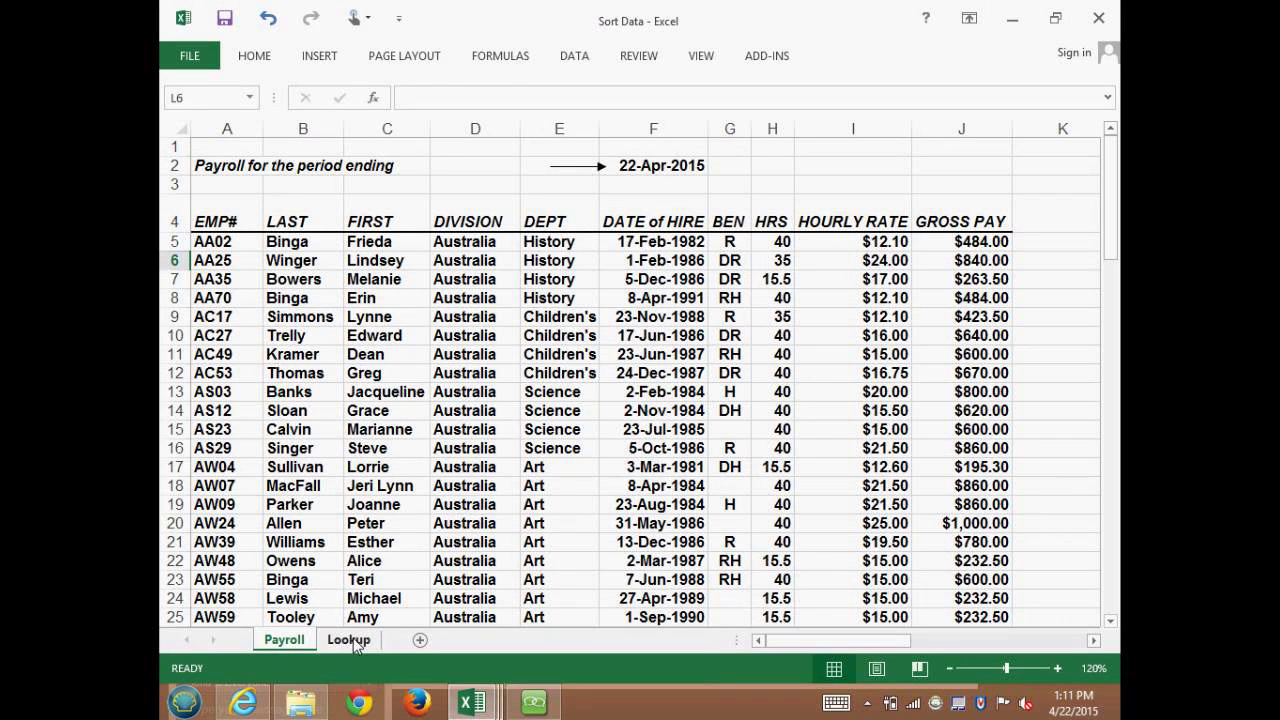
pyautogui.click(220, 340)
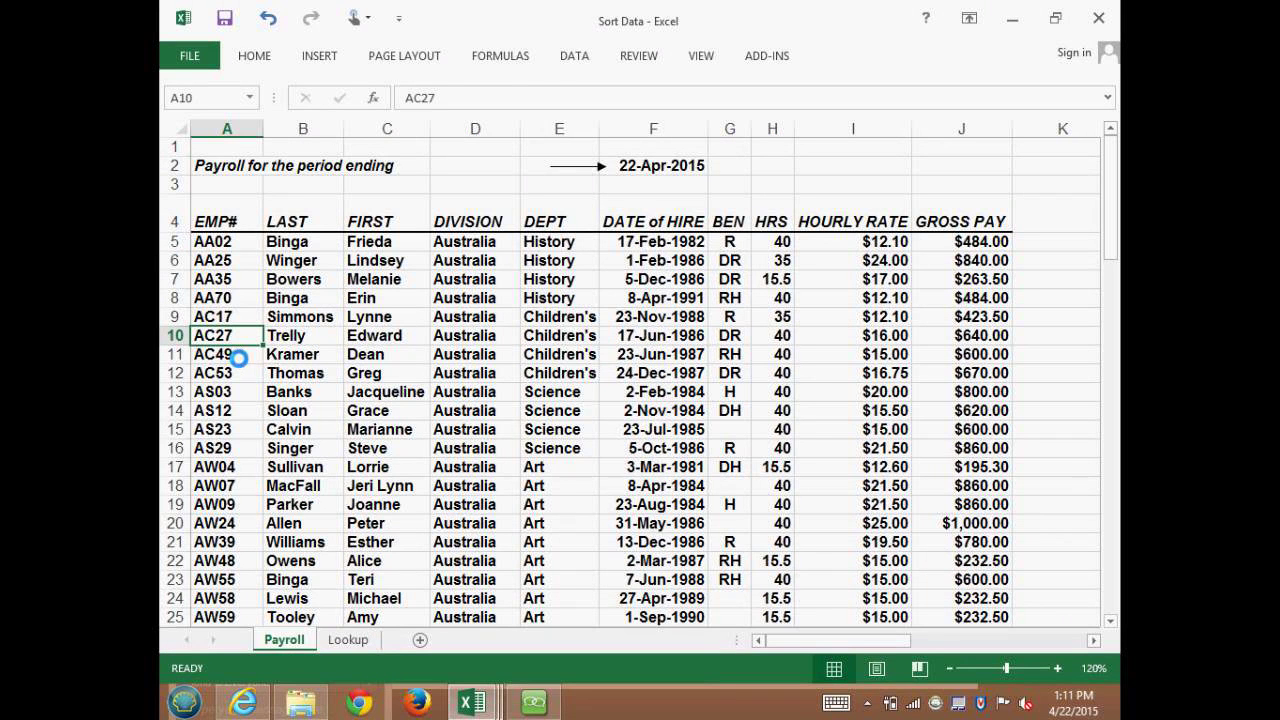
pyautogui.hotkey('ctrl', 'c')
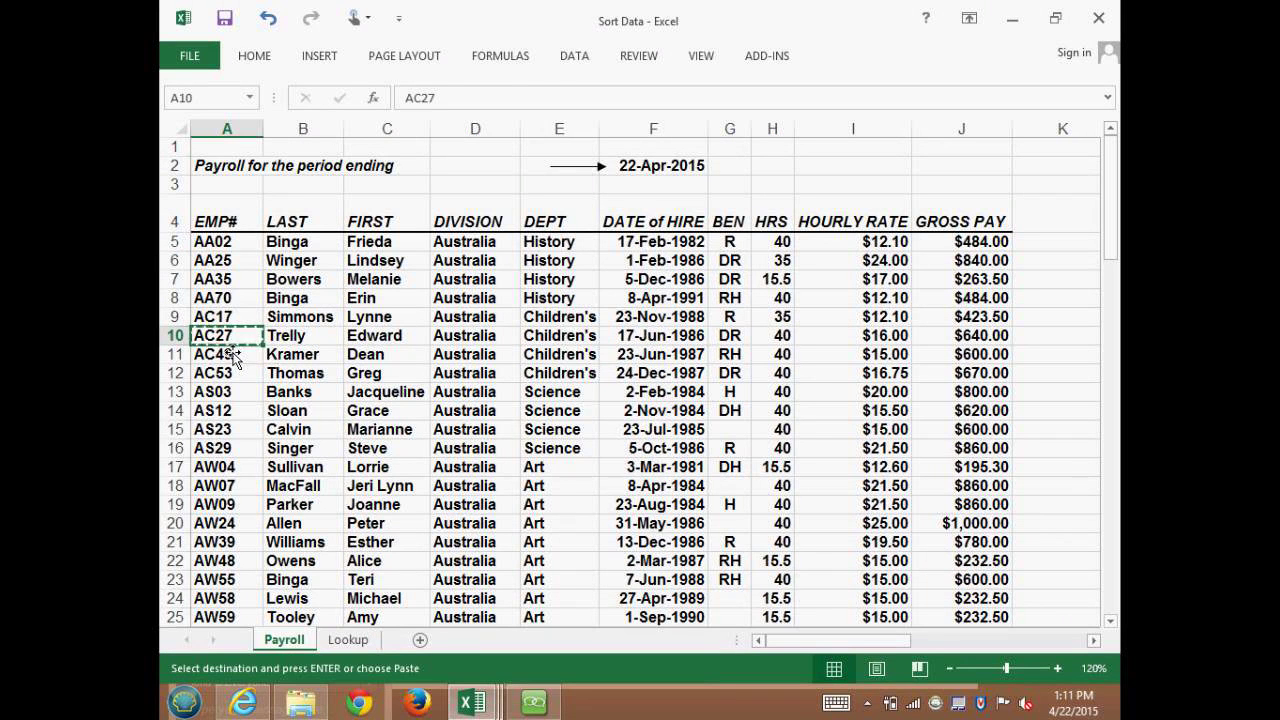
pyautogui.click(352, 645)
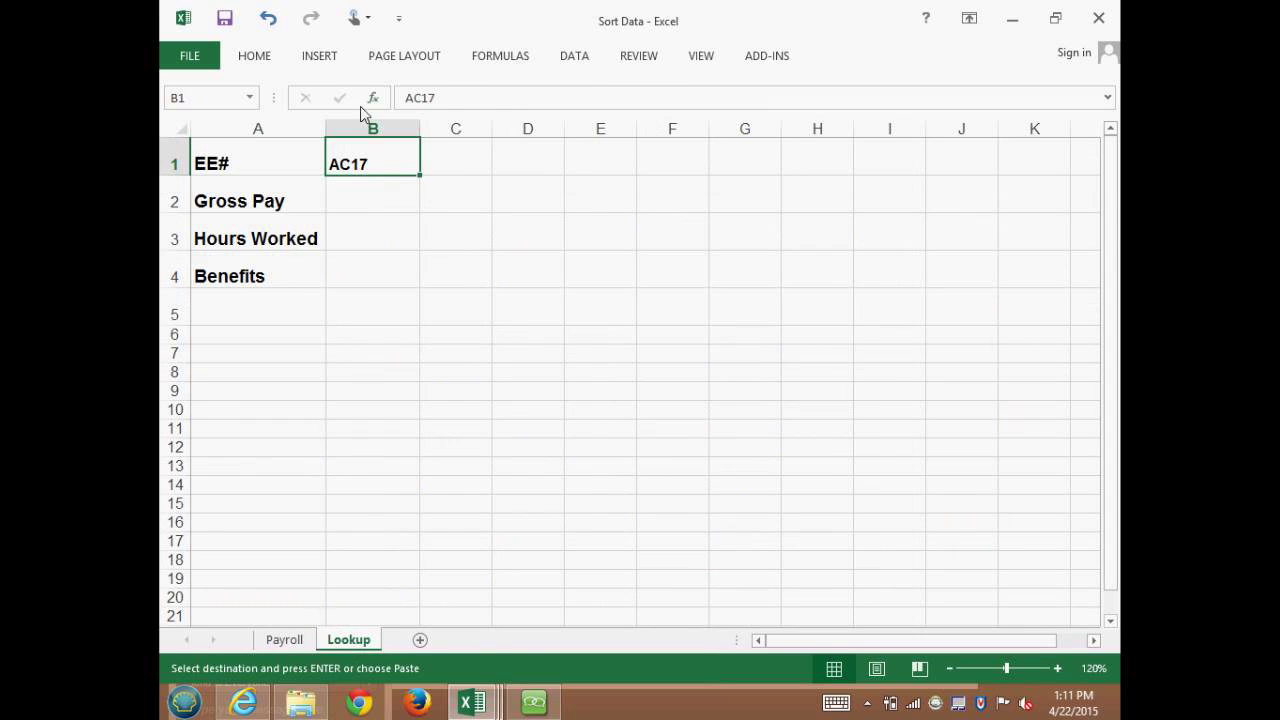
pyautogui.rightClick(361, 164)
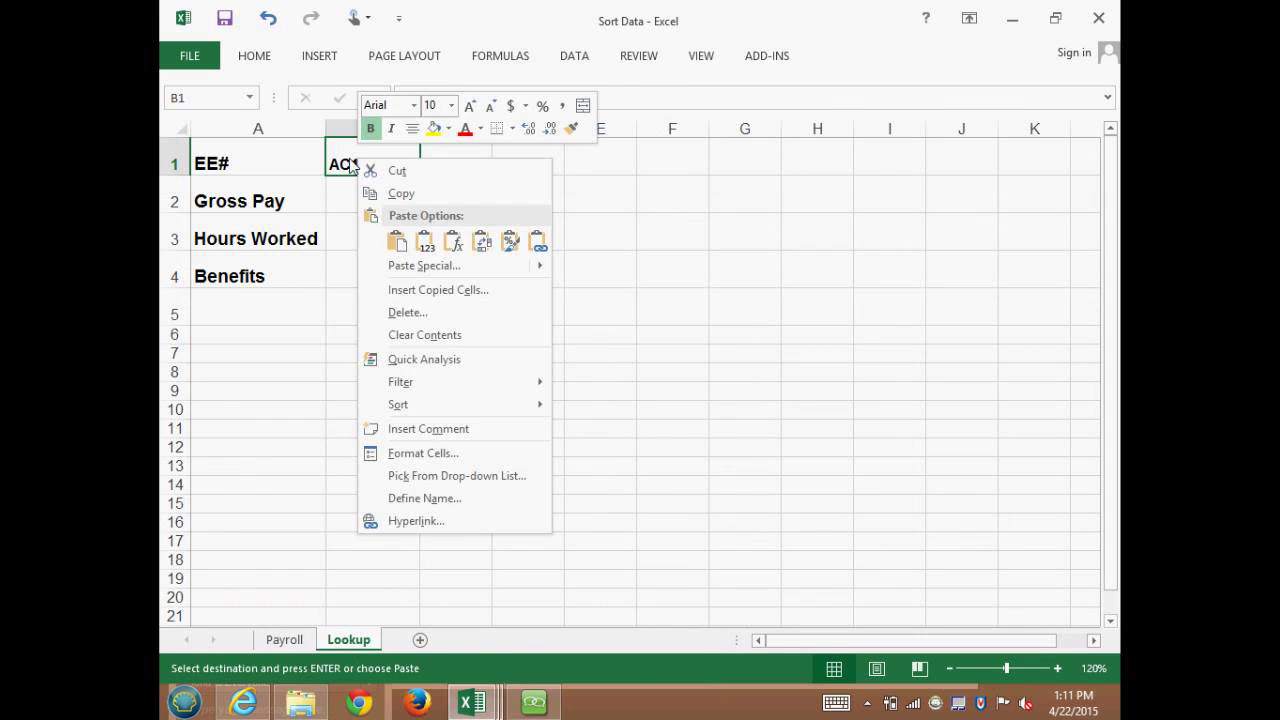
pyautogui.click(397, 244)
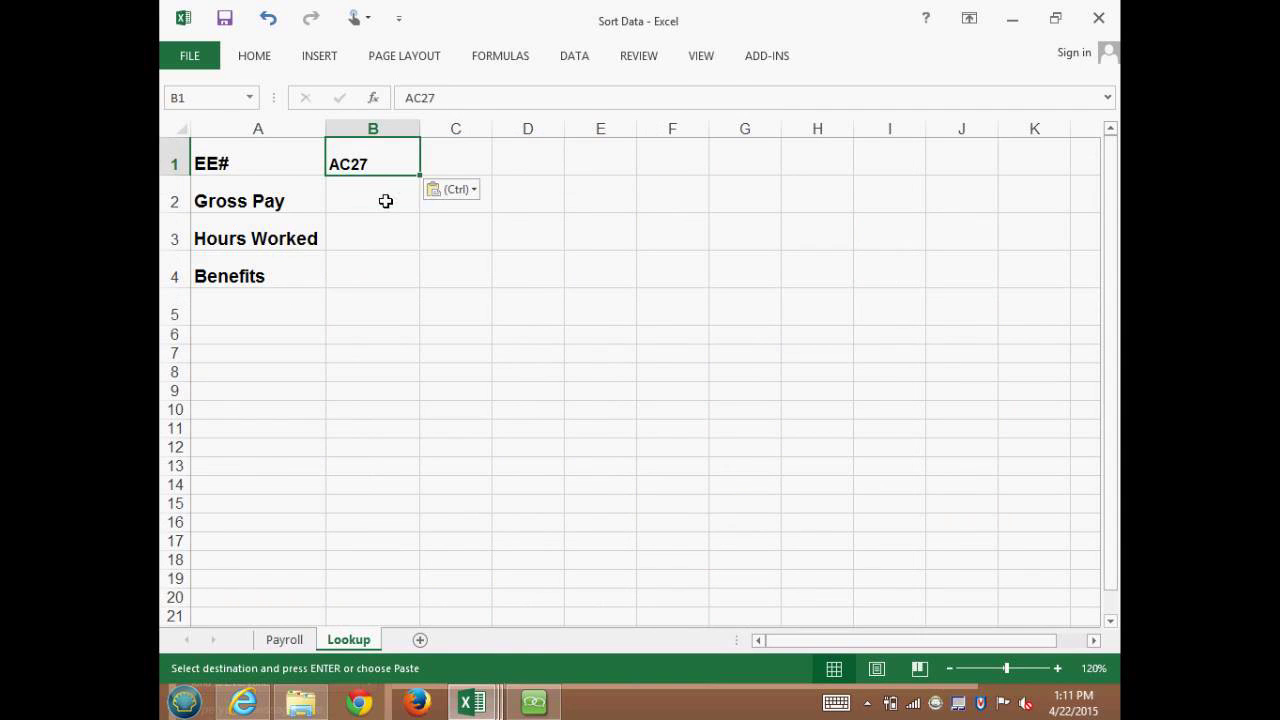
# Start a VLOOKUP for Gross Pay in B2 with its function arguments open and use B1 as the lookup value
pyautogui.click(382, 201)
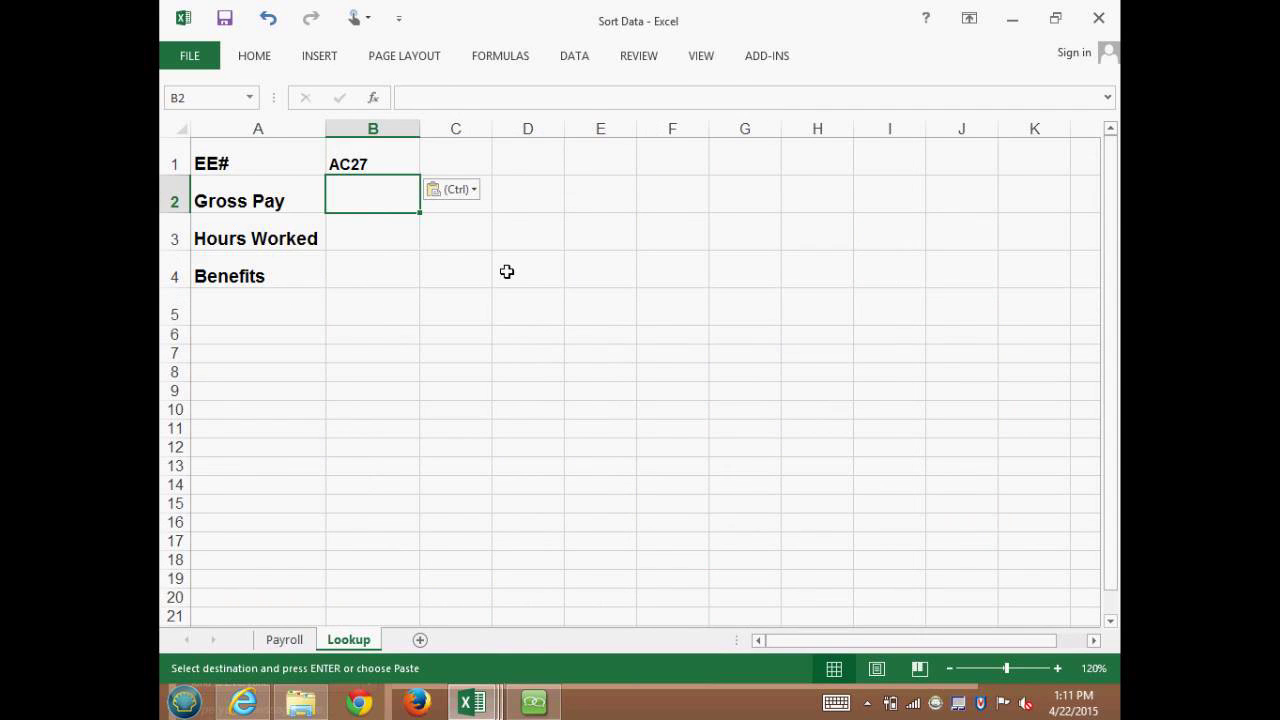
pyautogui.write('=')
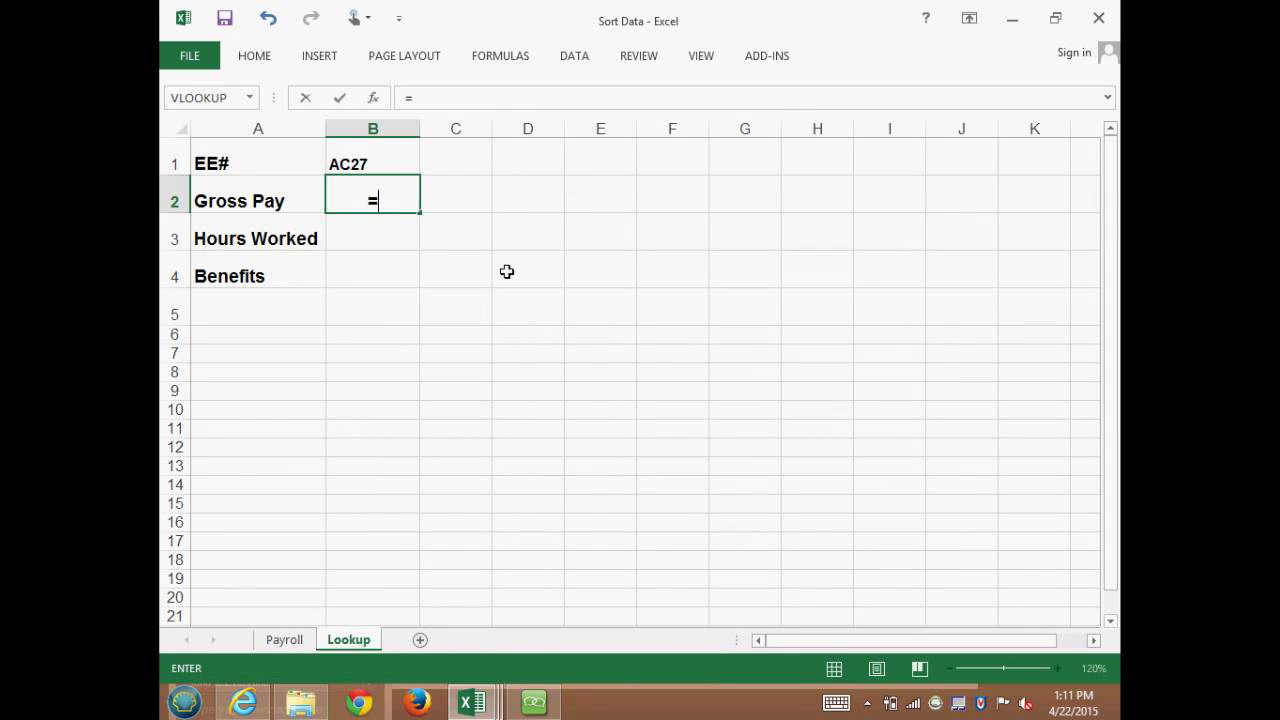
pyautogui.write('vl')
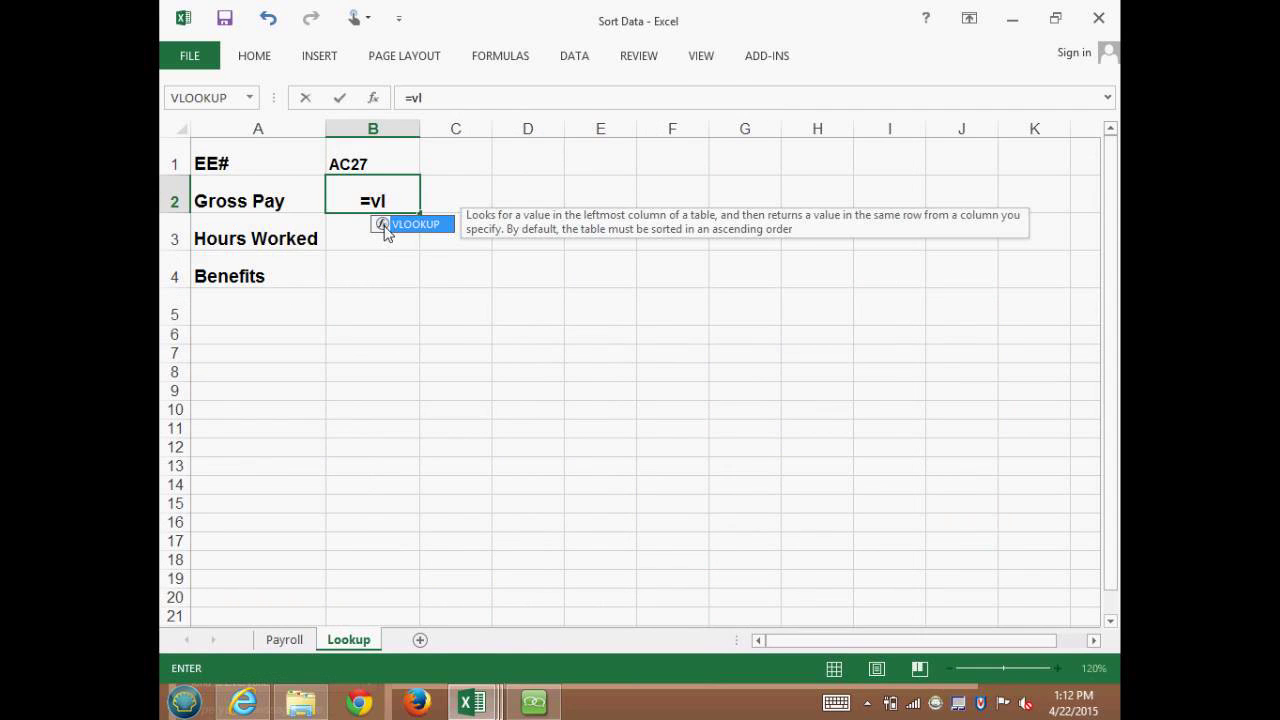
pyautogui.doubleClick(384, 226)
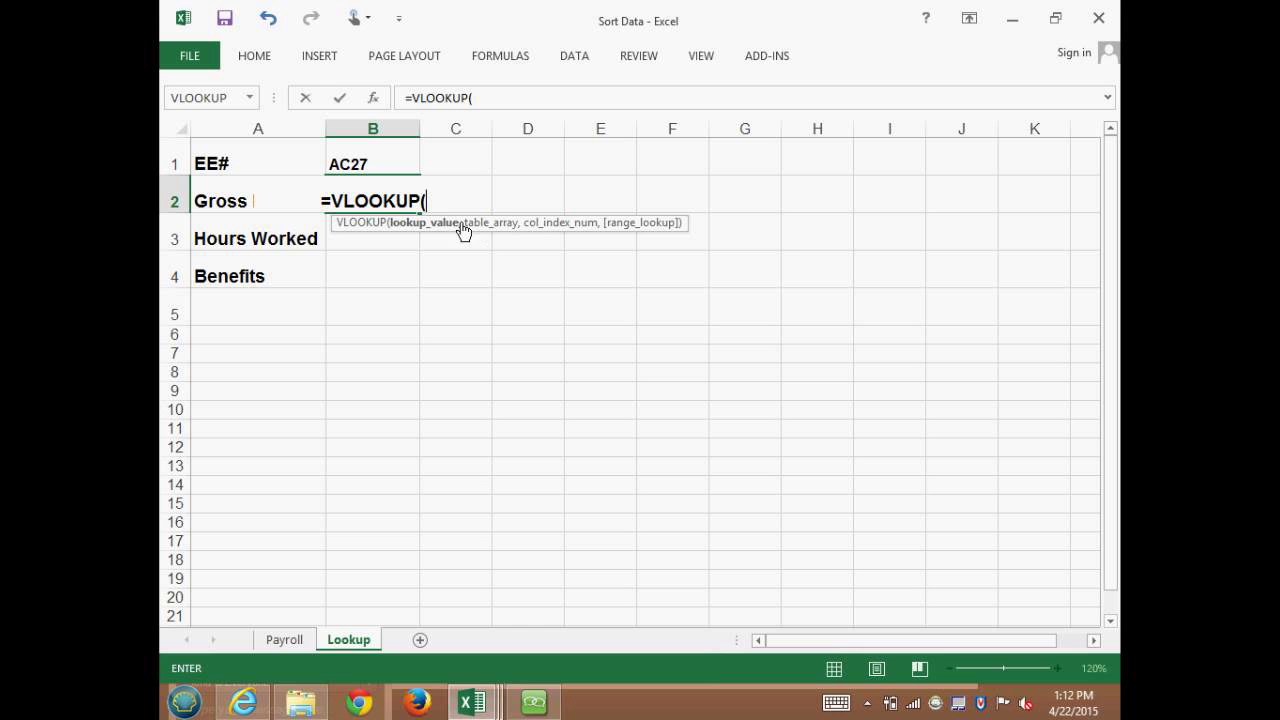
pyautogui.click(375, 98)
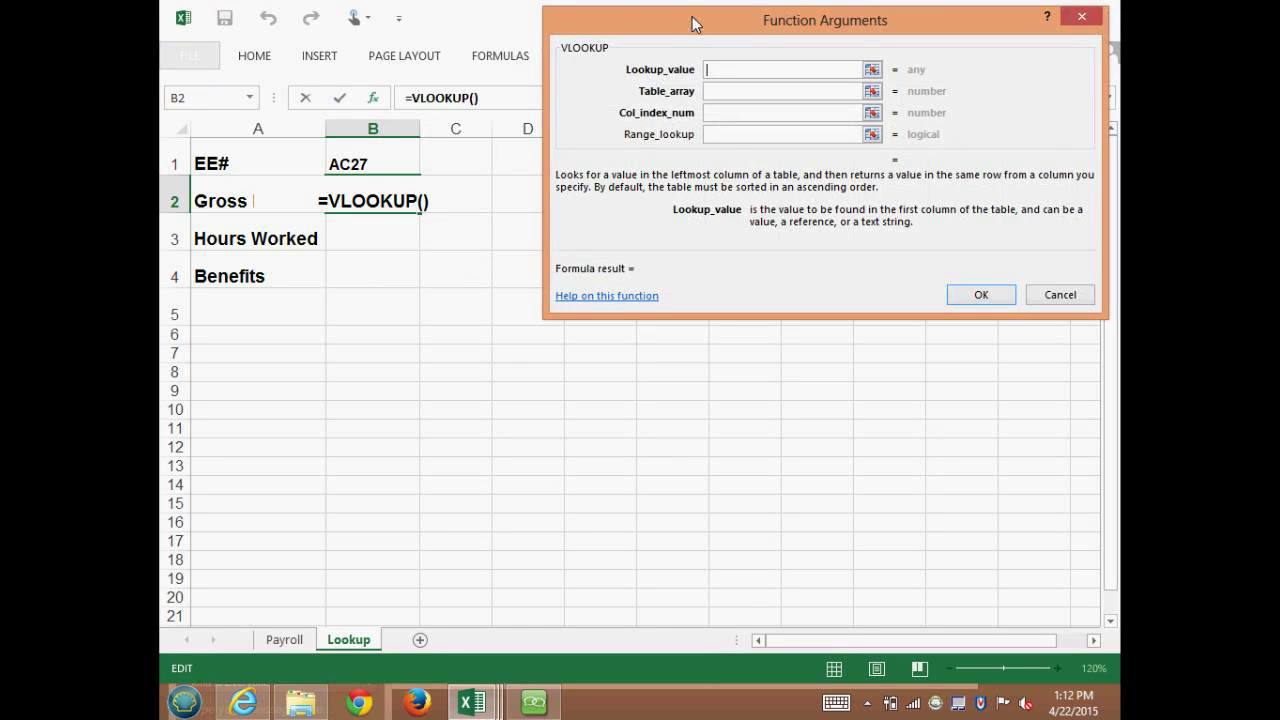
pyautogui.moveTo(693, 20); pyautogui.dragTo(711, 89)
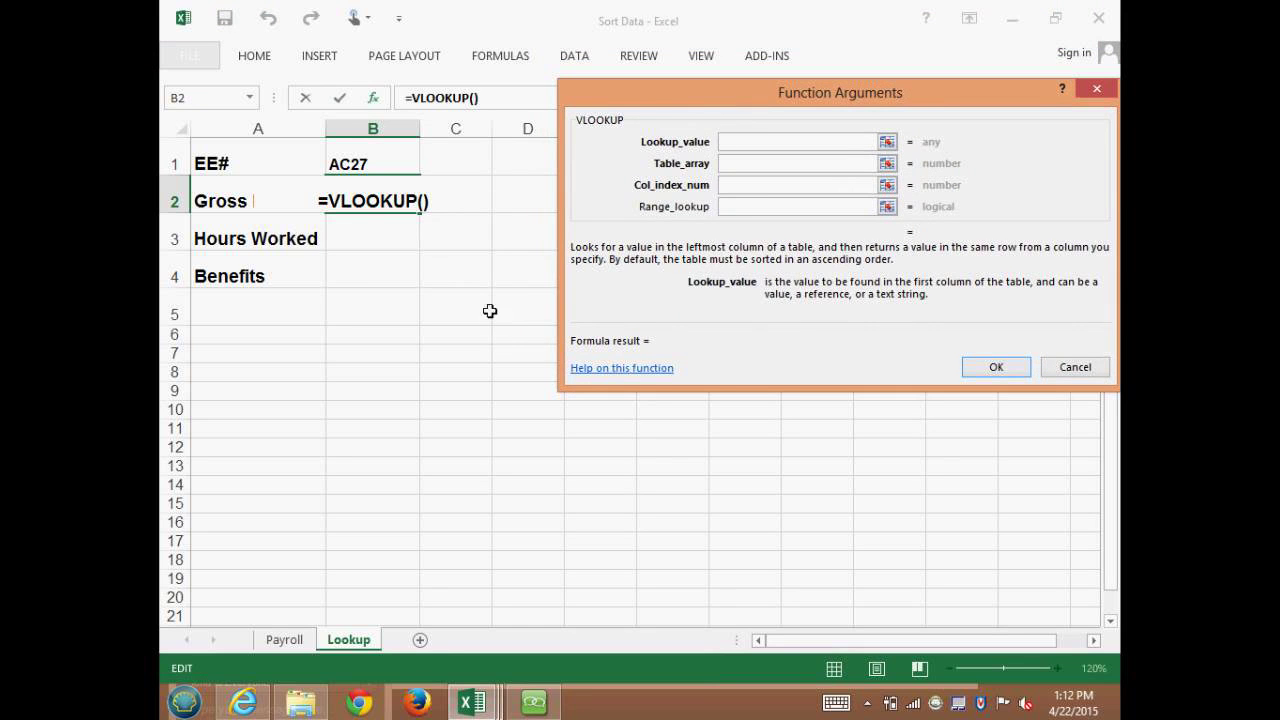
pyautogui.click(373, 161)
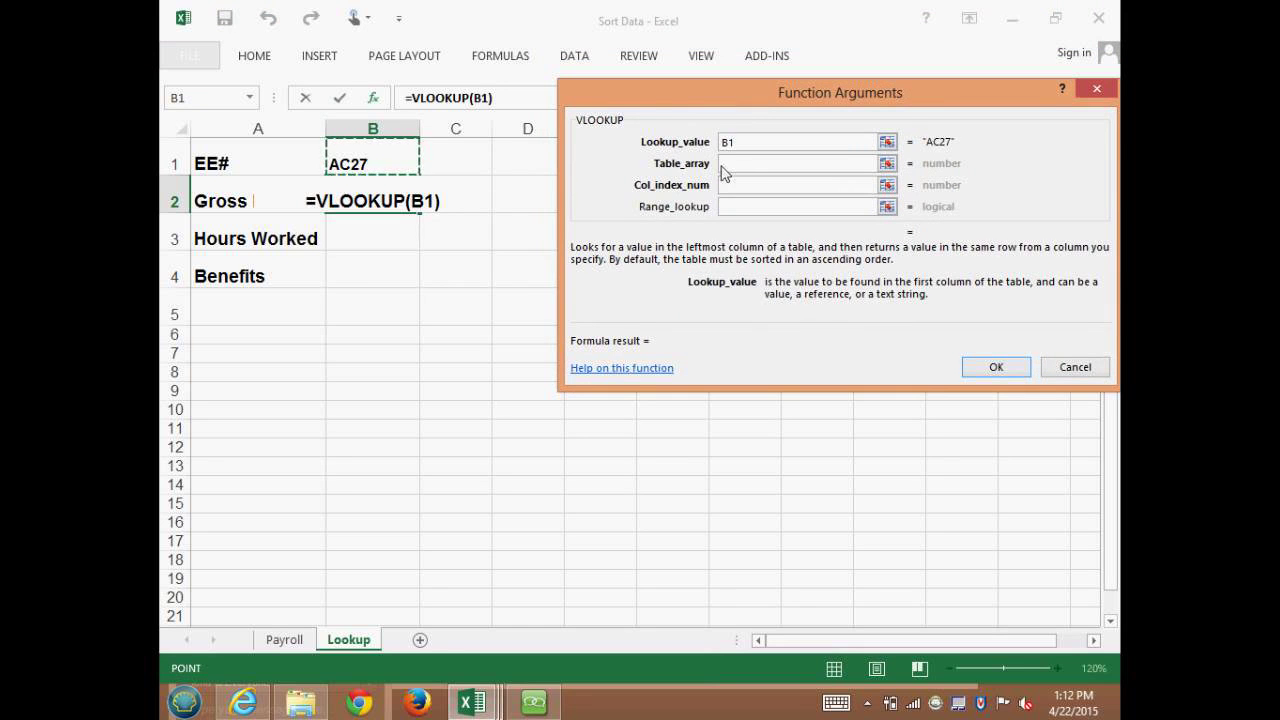
# Complete the Gross Pay VLOOKUP with table array data, column index 10 and range lookup false
pyautogui.click(739, 166)
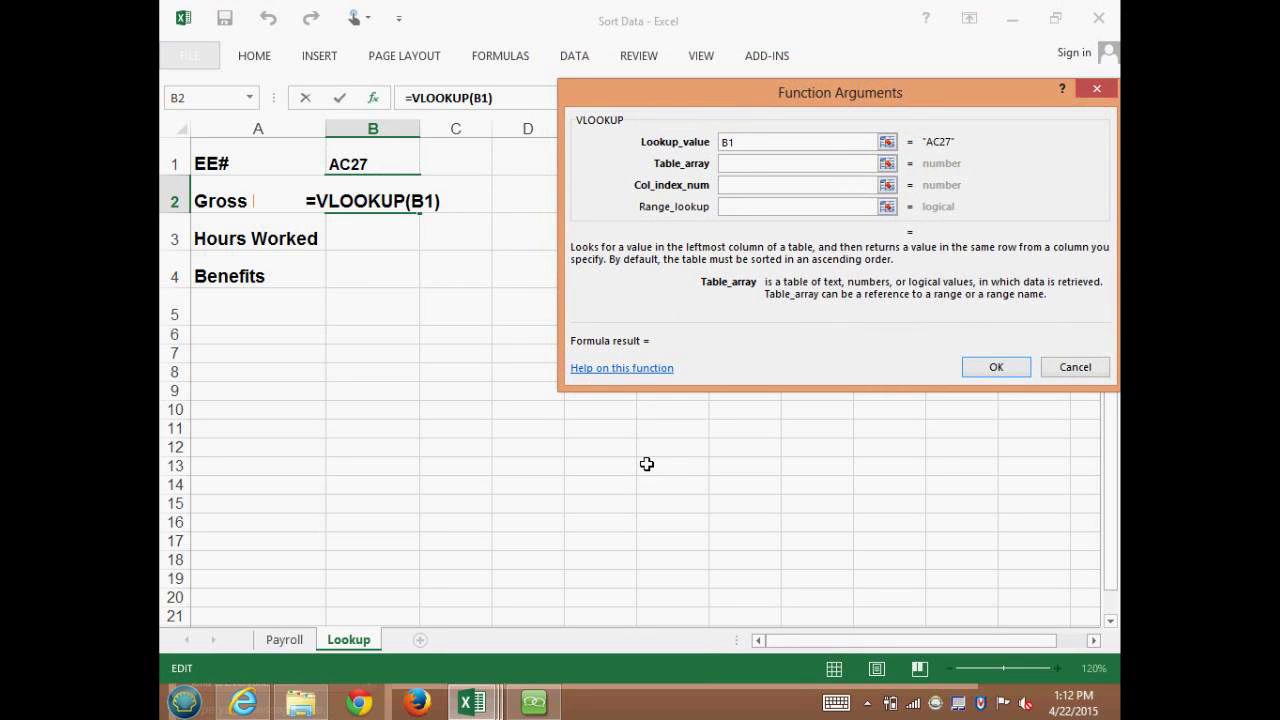
pyautogui.write('data')
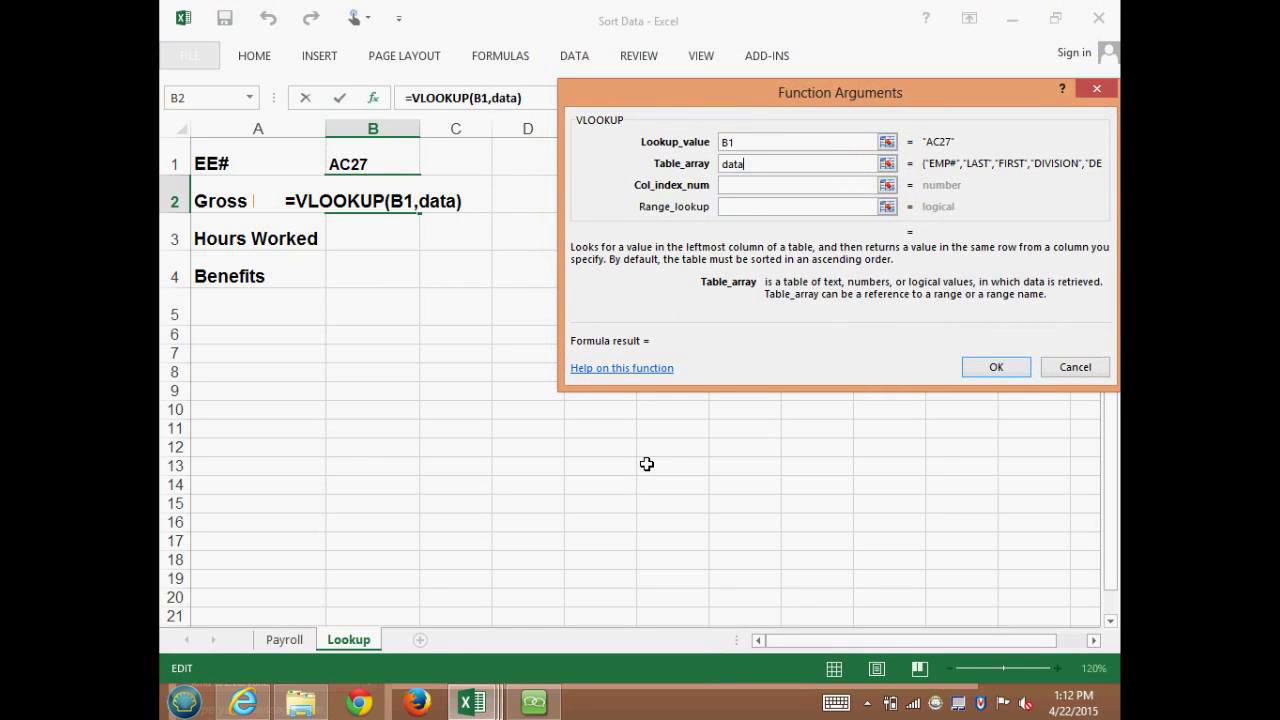
pyautogui.press('Tab')
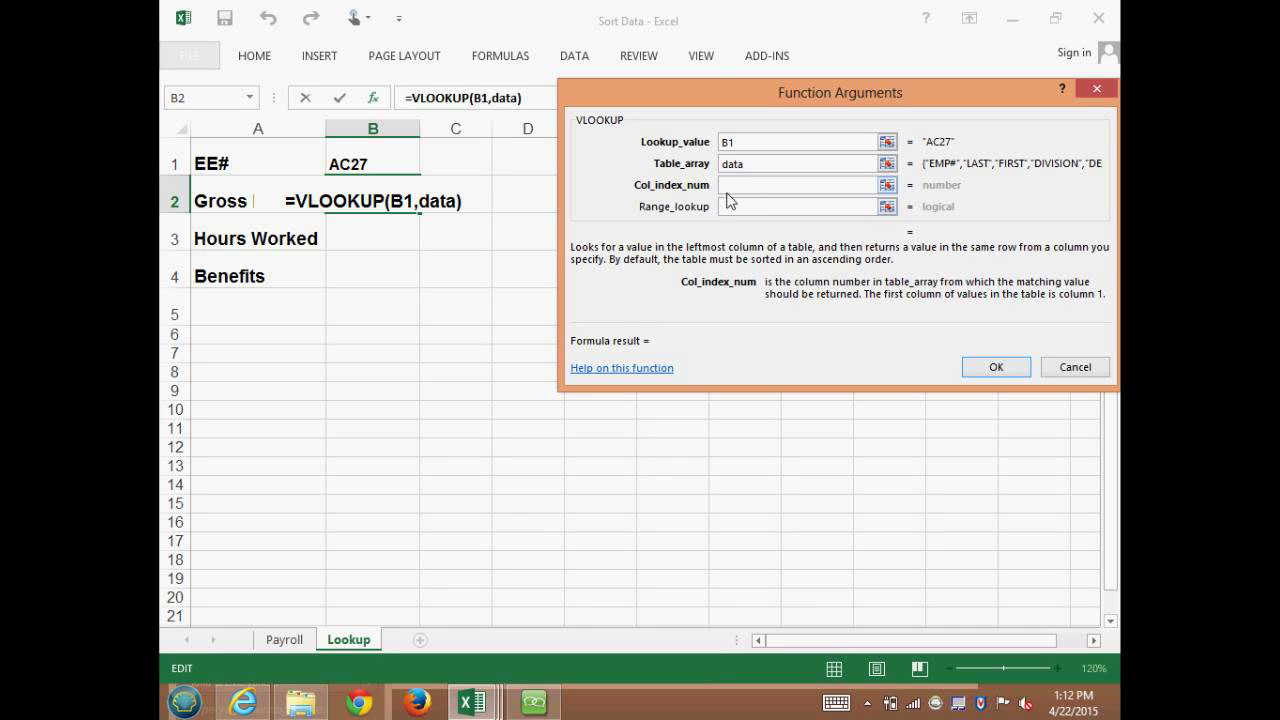
pyautogui.write('10')
pyautogui.click(754, 209)
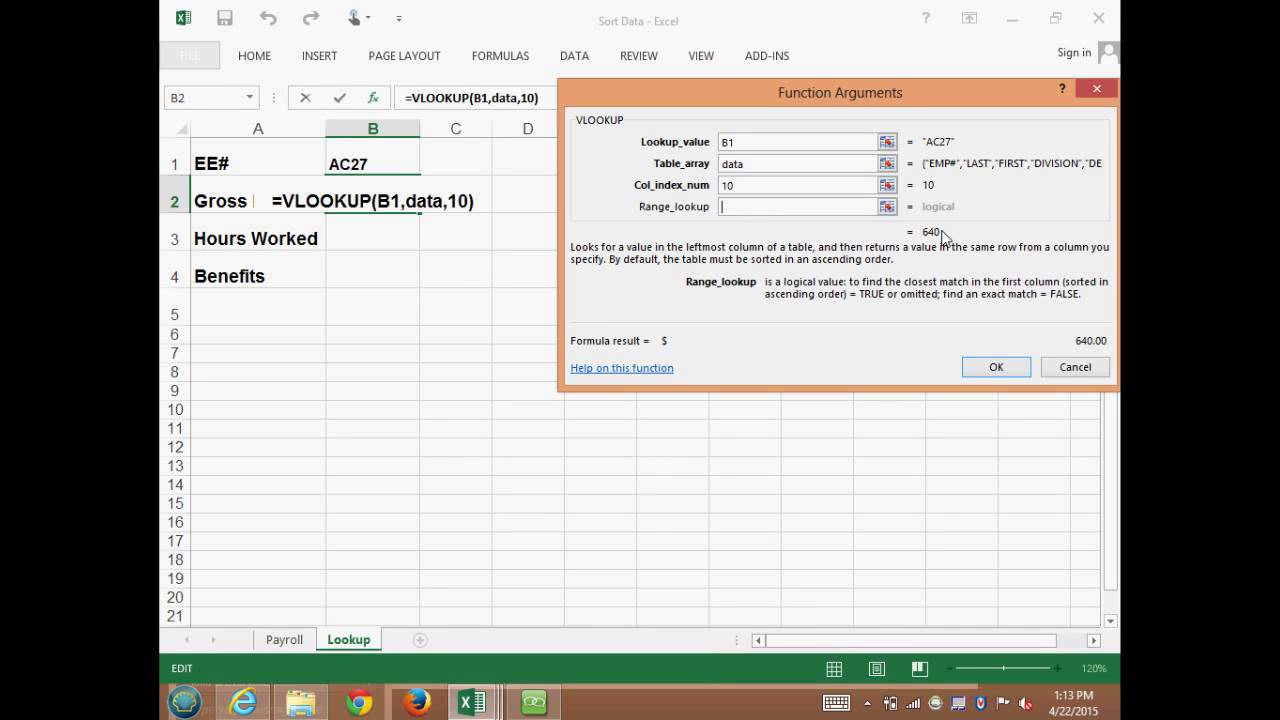
pyautogui.write('f')
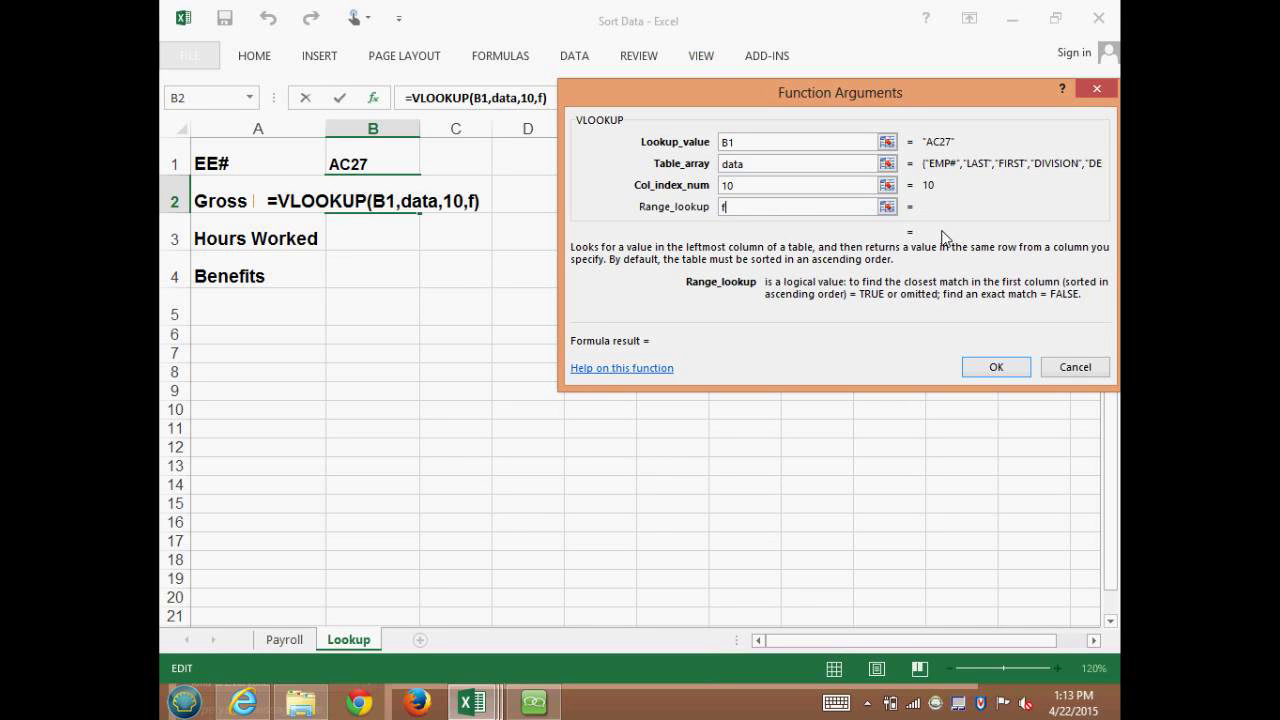
pyautogui.write('alse')
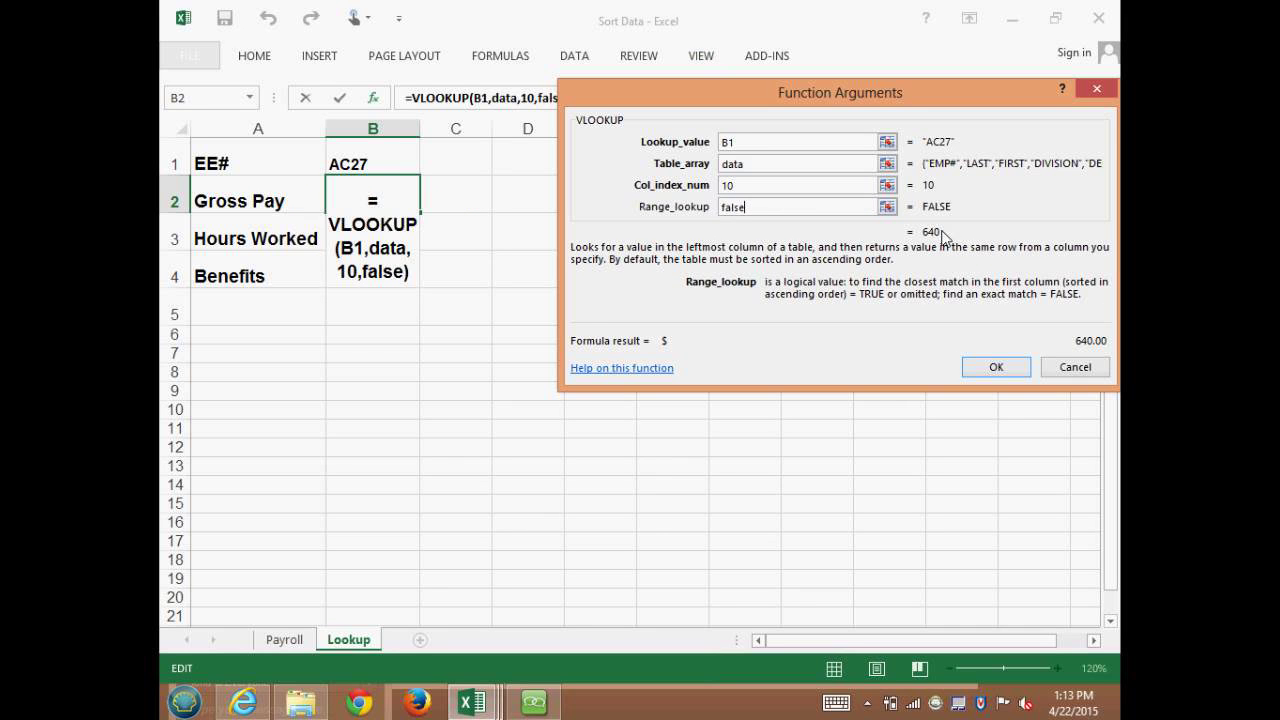
pyautogui.click(997, 368)
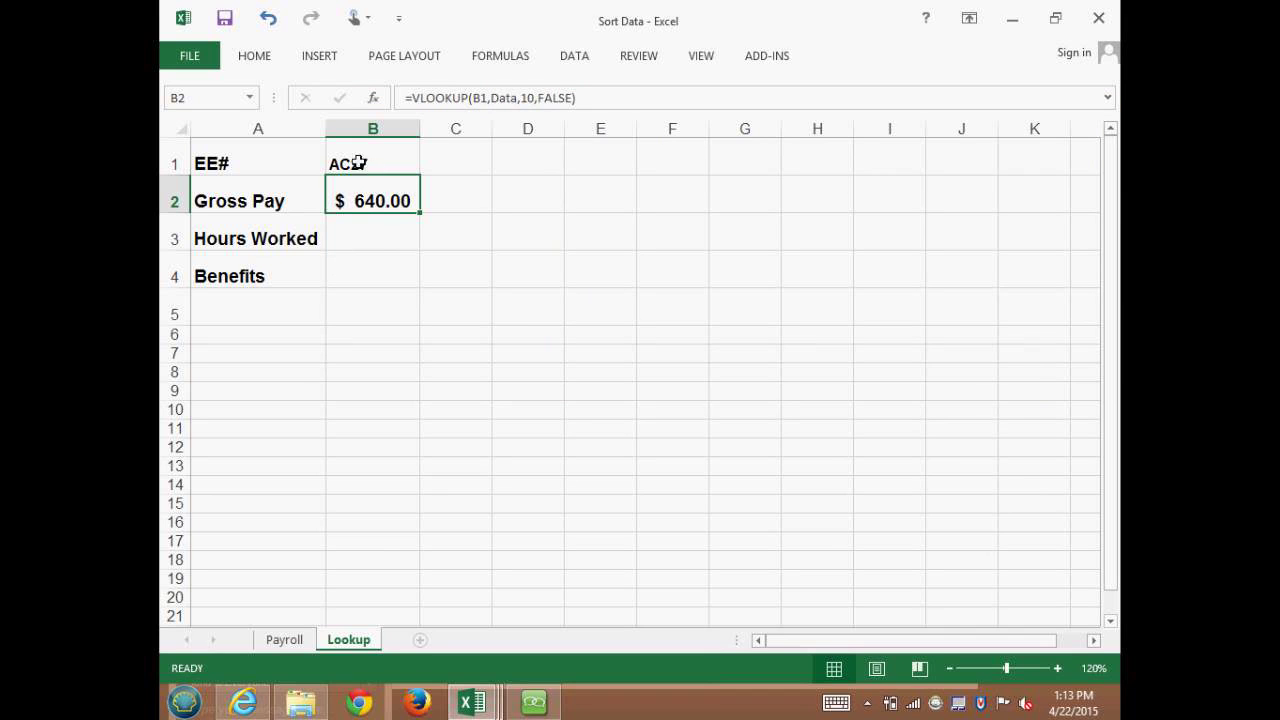
# Check the Gross Pay result against the employee's record in row 10 of the Payroll sheet, and return to the Lookup sheet
pyautogui.click(287, 640)
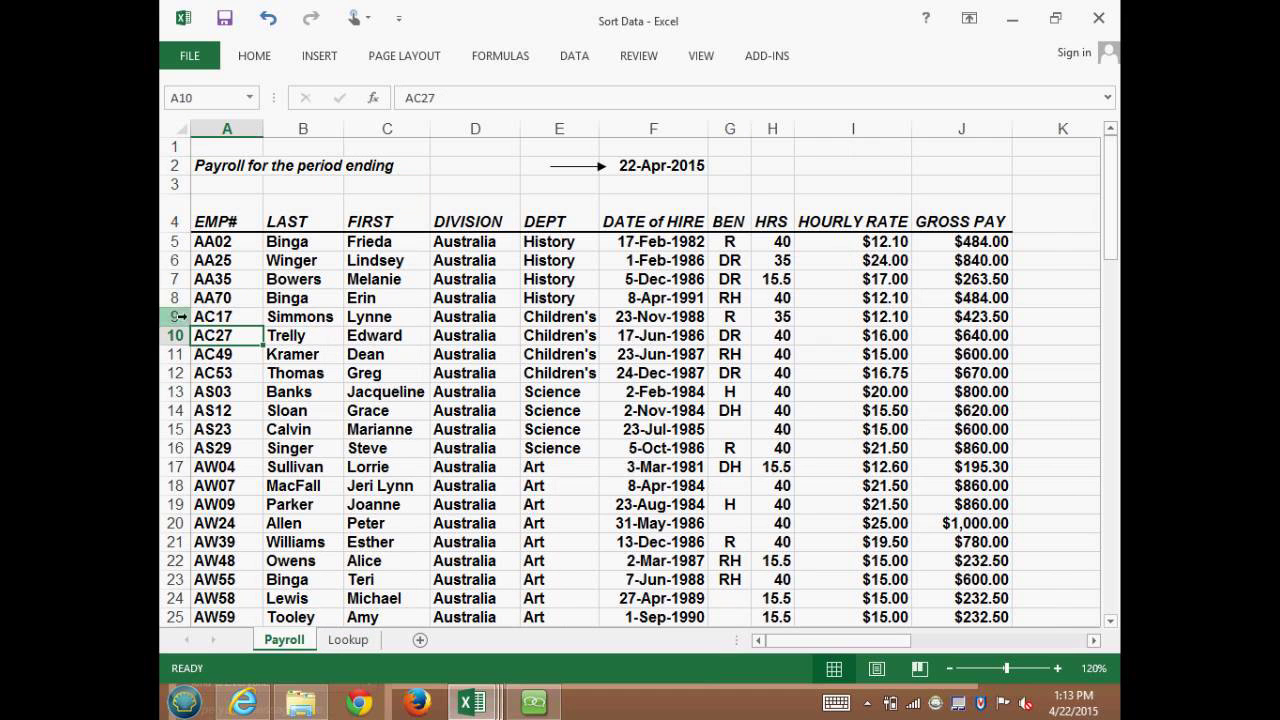
pyautogui.click(175, 335)
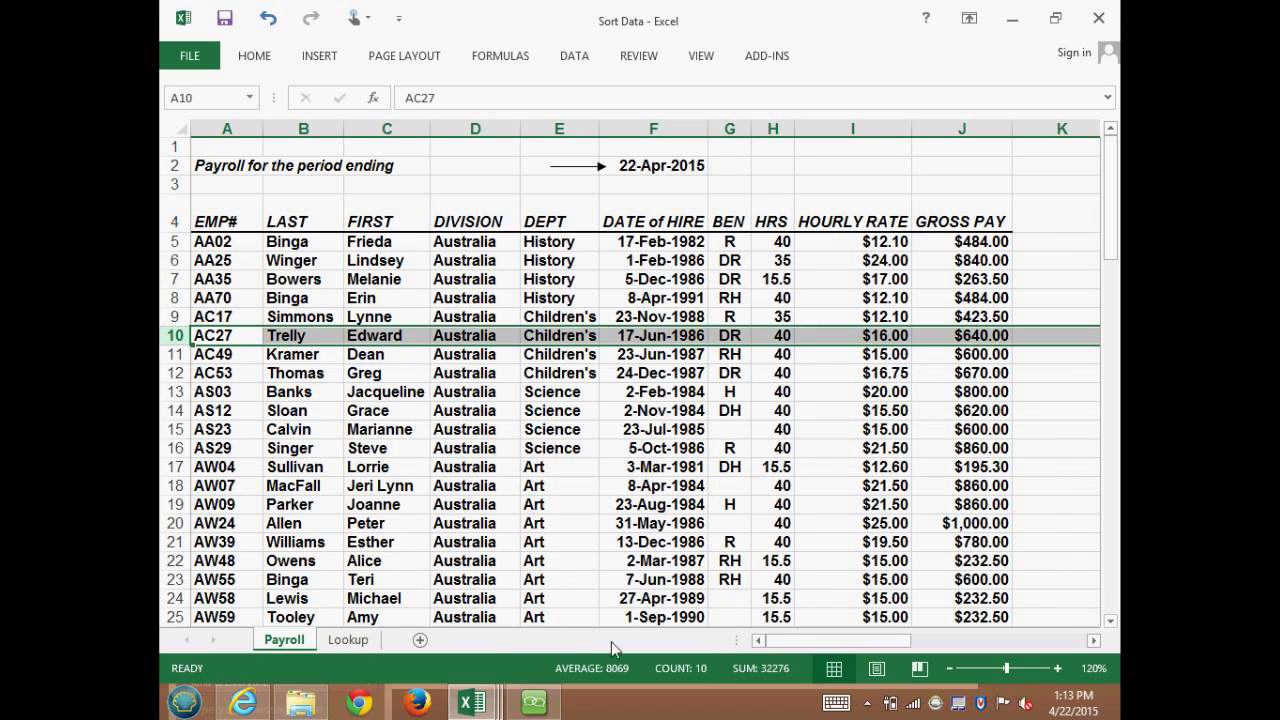
pyautogui.click(362, 640)
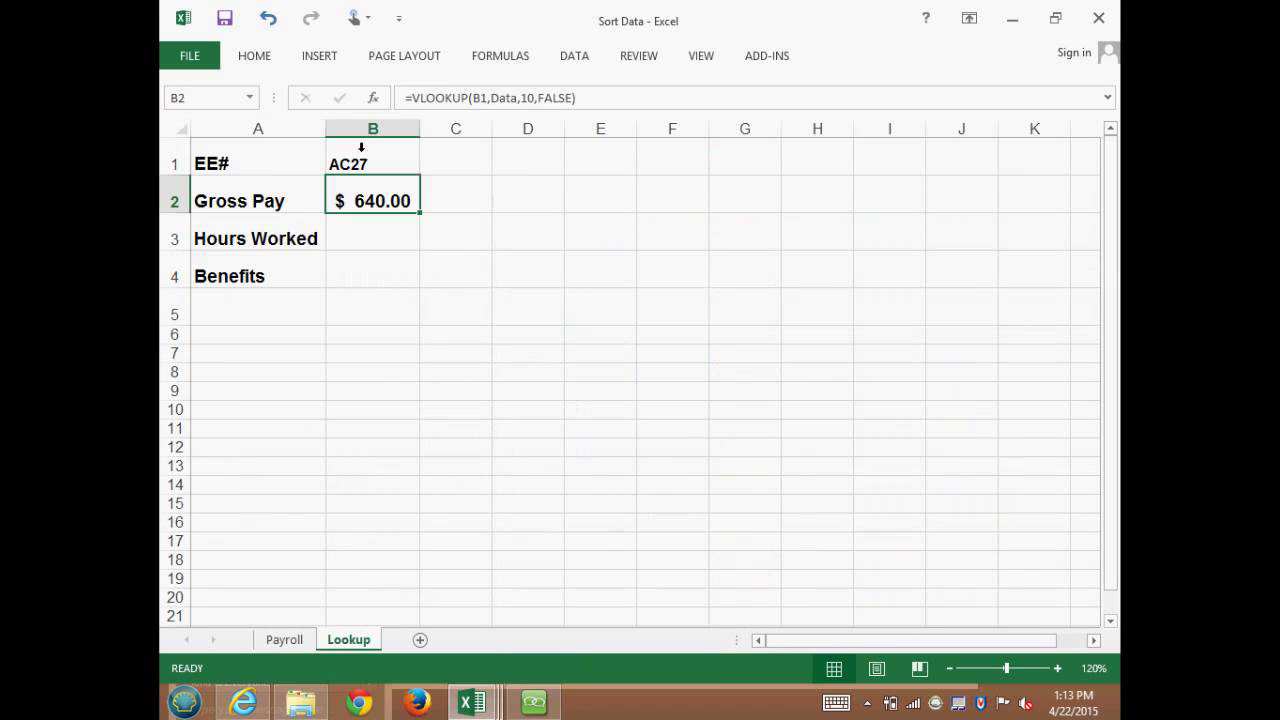
# Start a VLOOKUP for Hours Worked in B3 with its function arguments open and use B1 as the lookup value
pyautogui.click(364, 245)
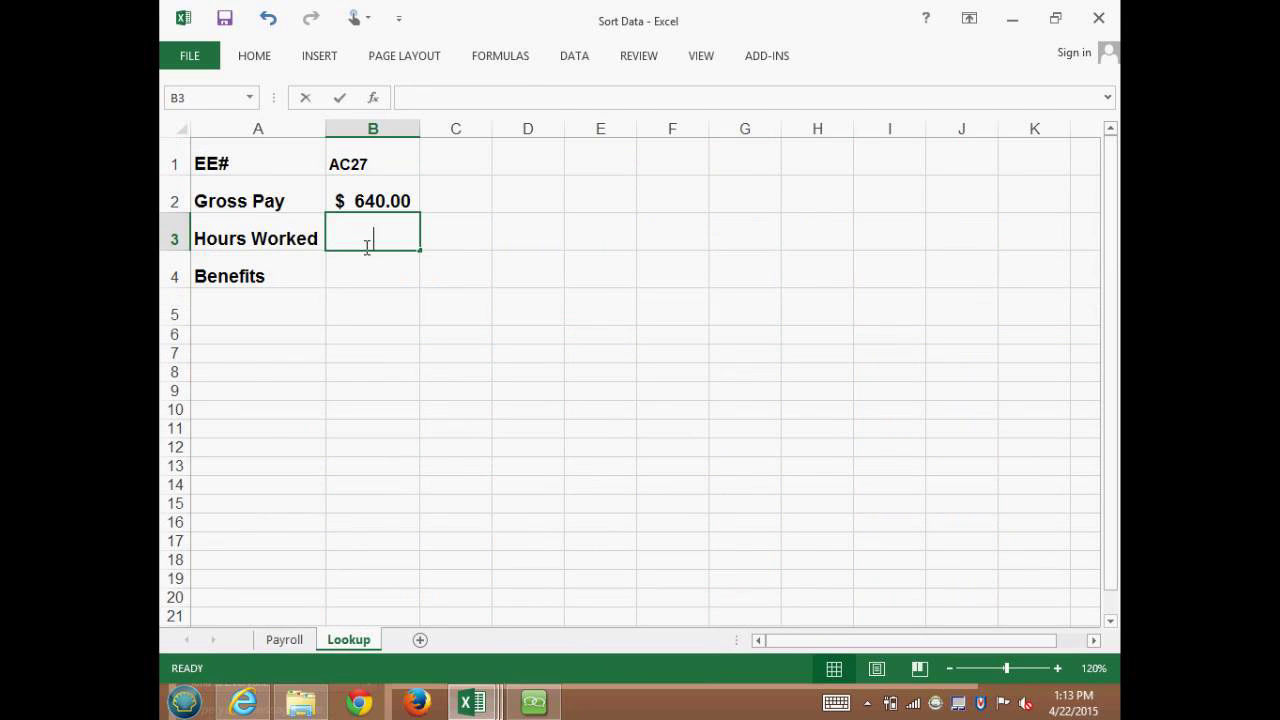
pyautogui.write('=vl')
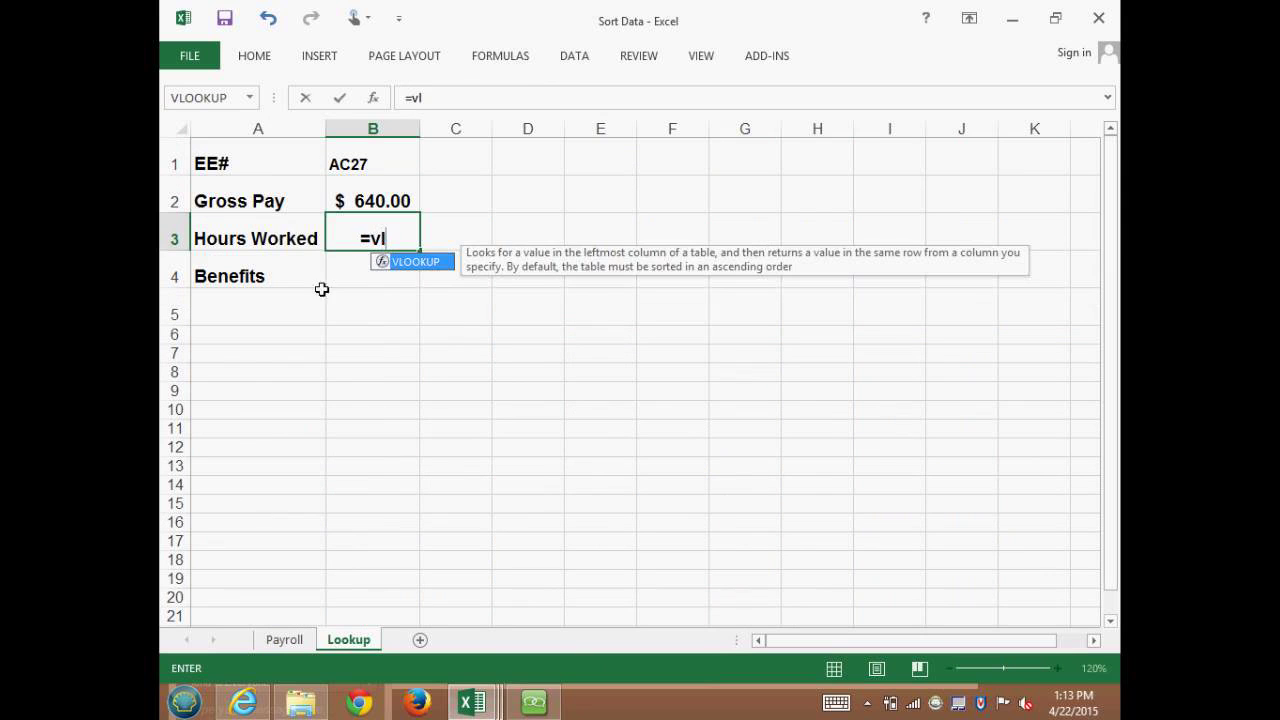
pyautogui.doubleClick(388, 263)
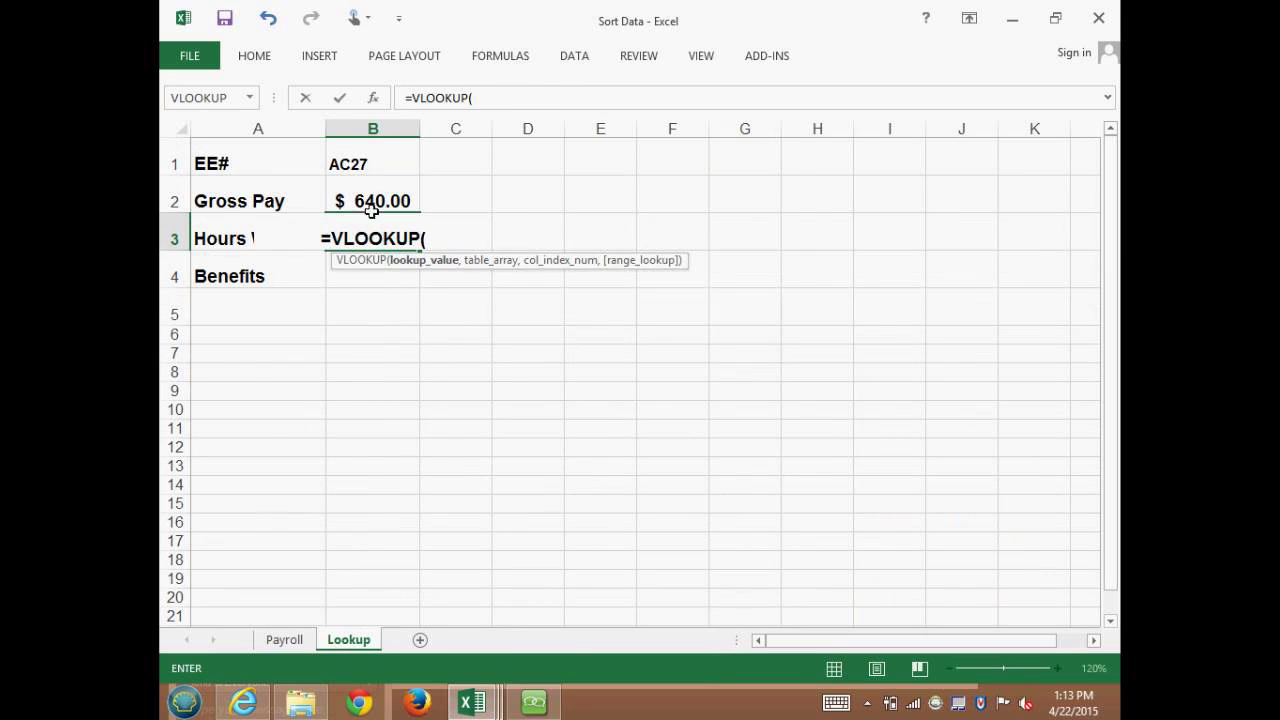
pyautogui.click(373, 98)
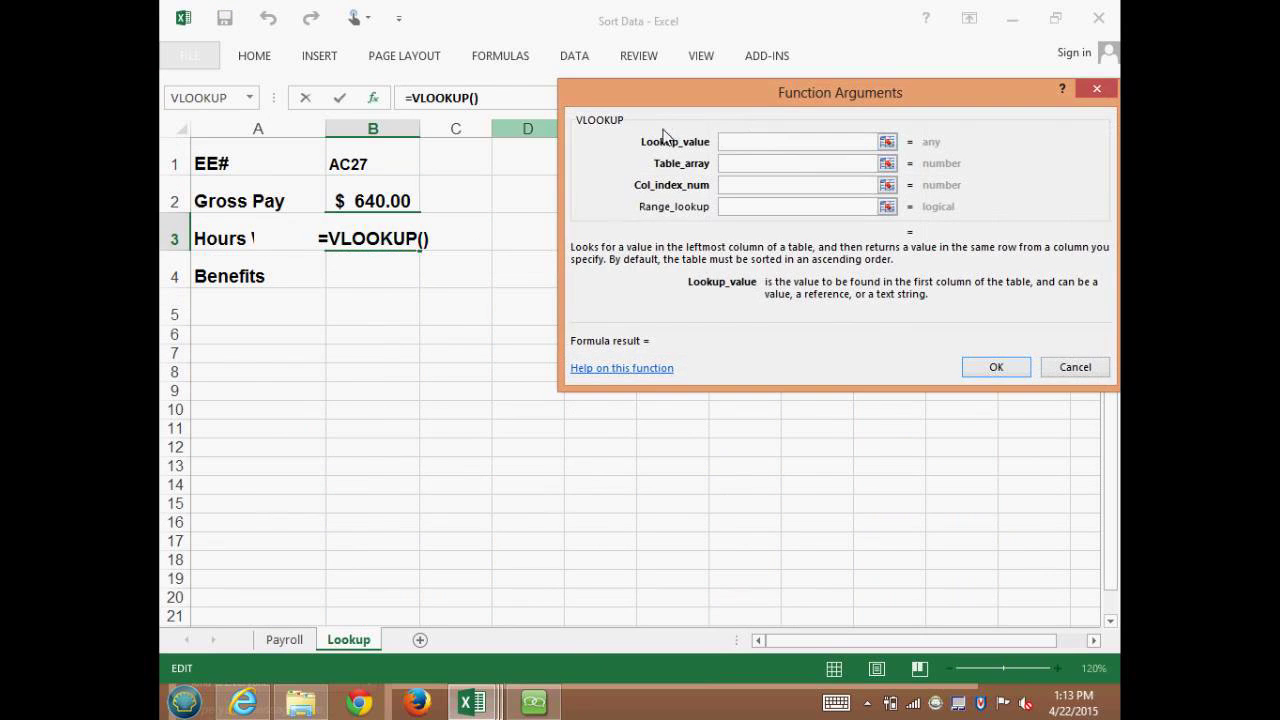
pyautogui.click(385, 166)
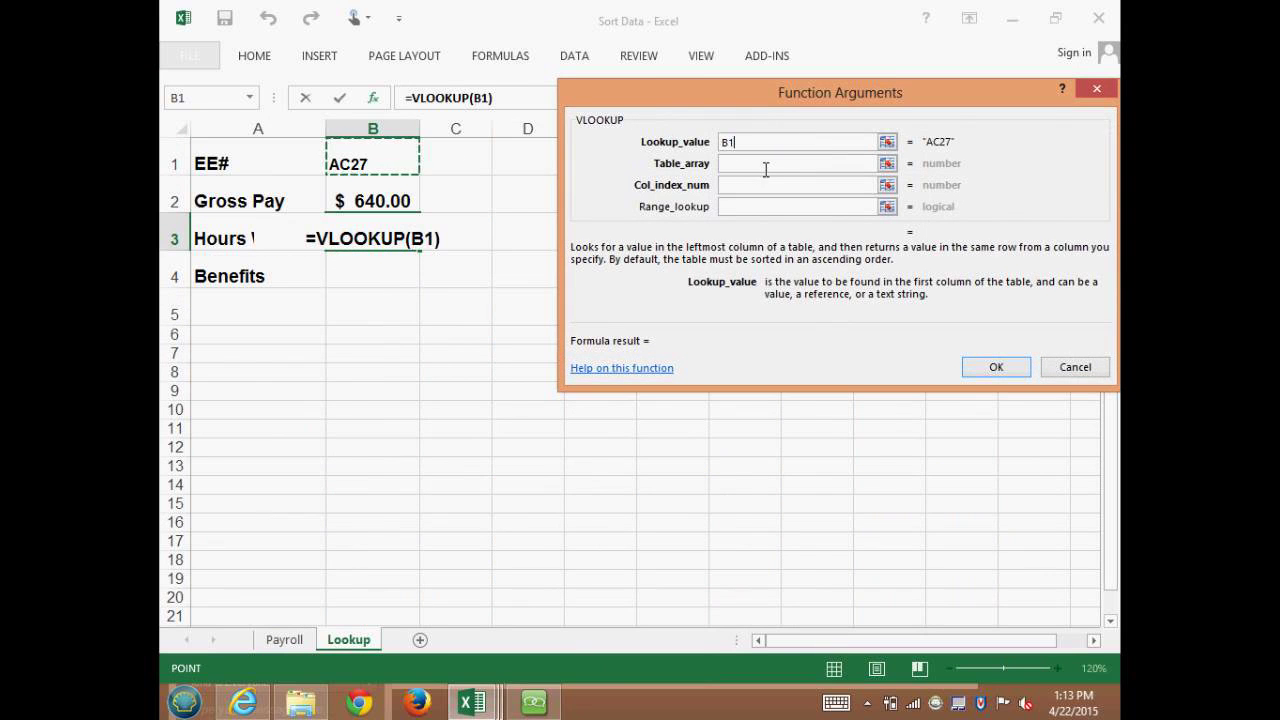
# Complete the Hours Worked VLOOKUP with table array data, column index 8 and range lookup false
pyautogui.click(764, 166)
pyautogui.write('data')
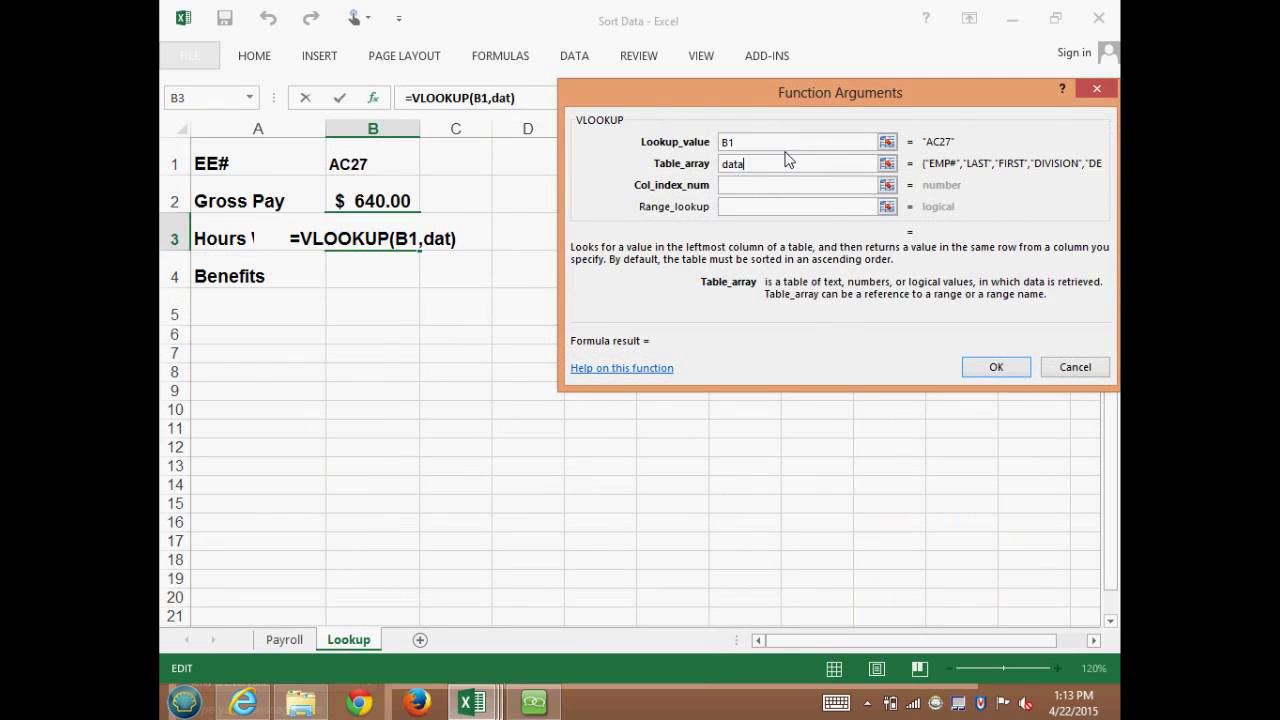
pyautogui.click(749, 187)
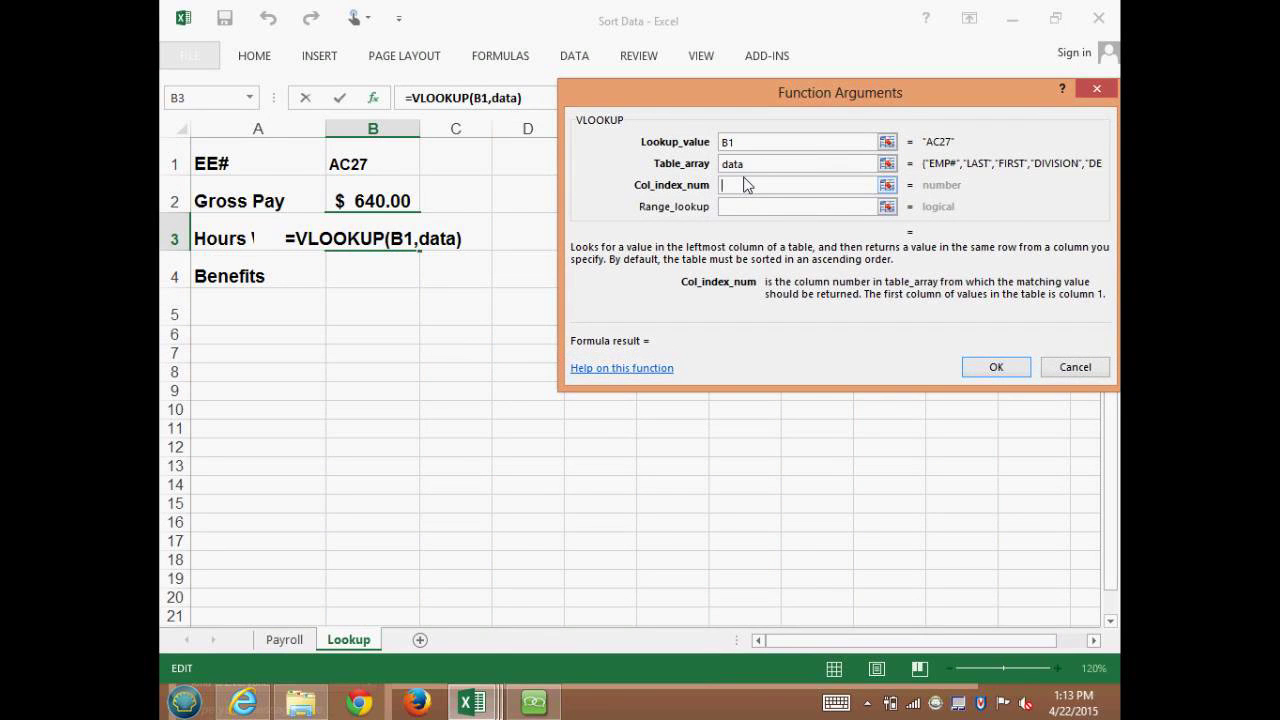
pyautogui.write('8')
pyautogui.click(738, 208)
pyautogui.write('f')
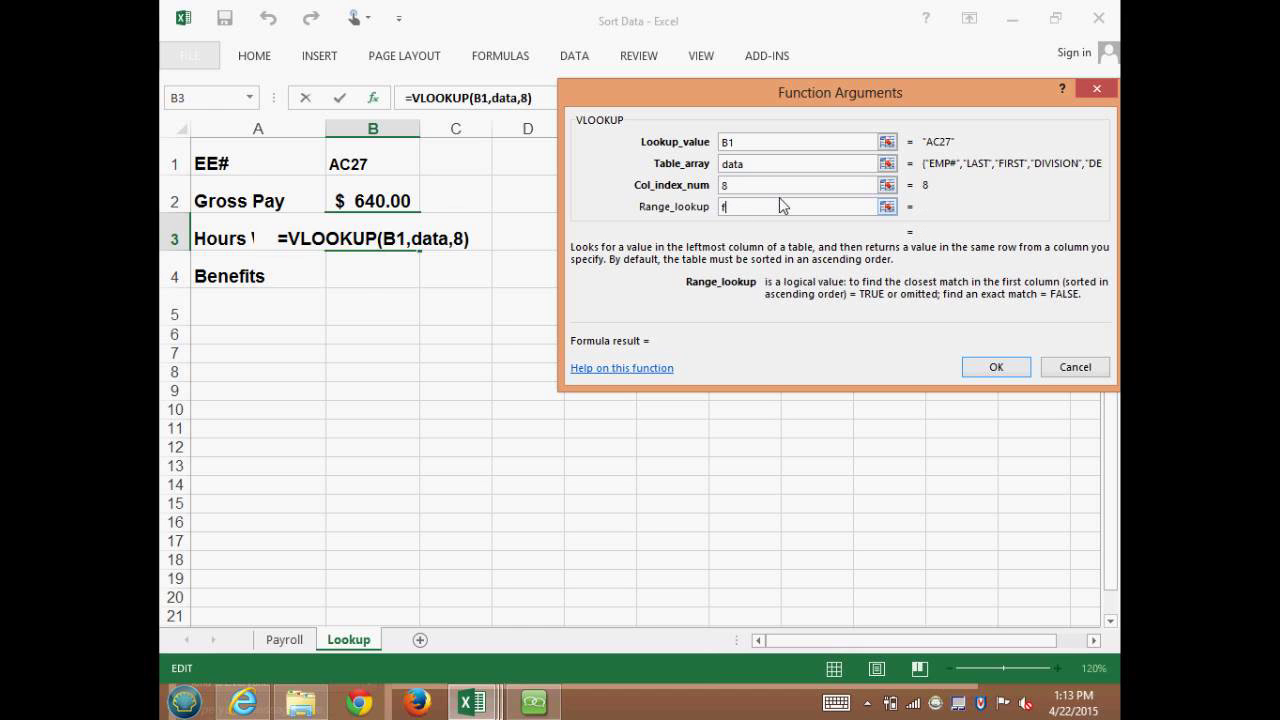
pyautogui.write('alse')
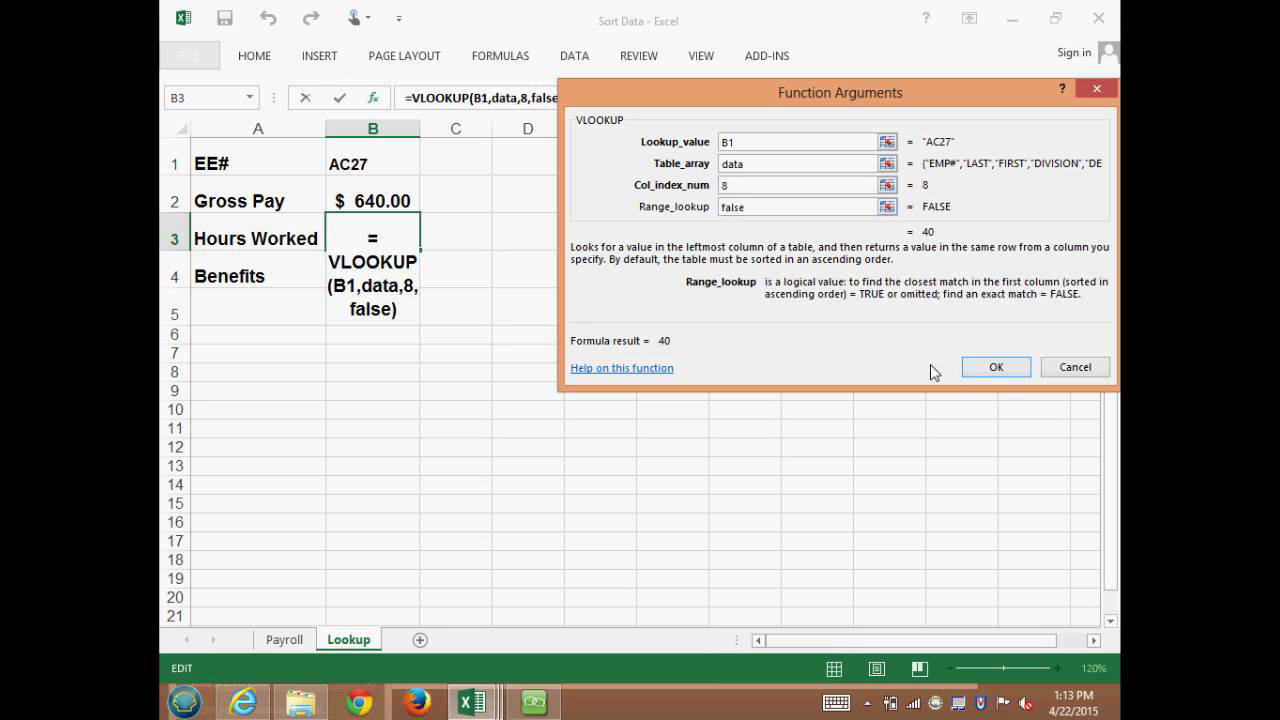
pyautogui.click(996, 368)
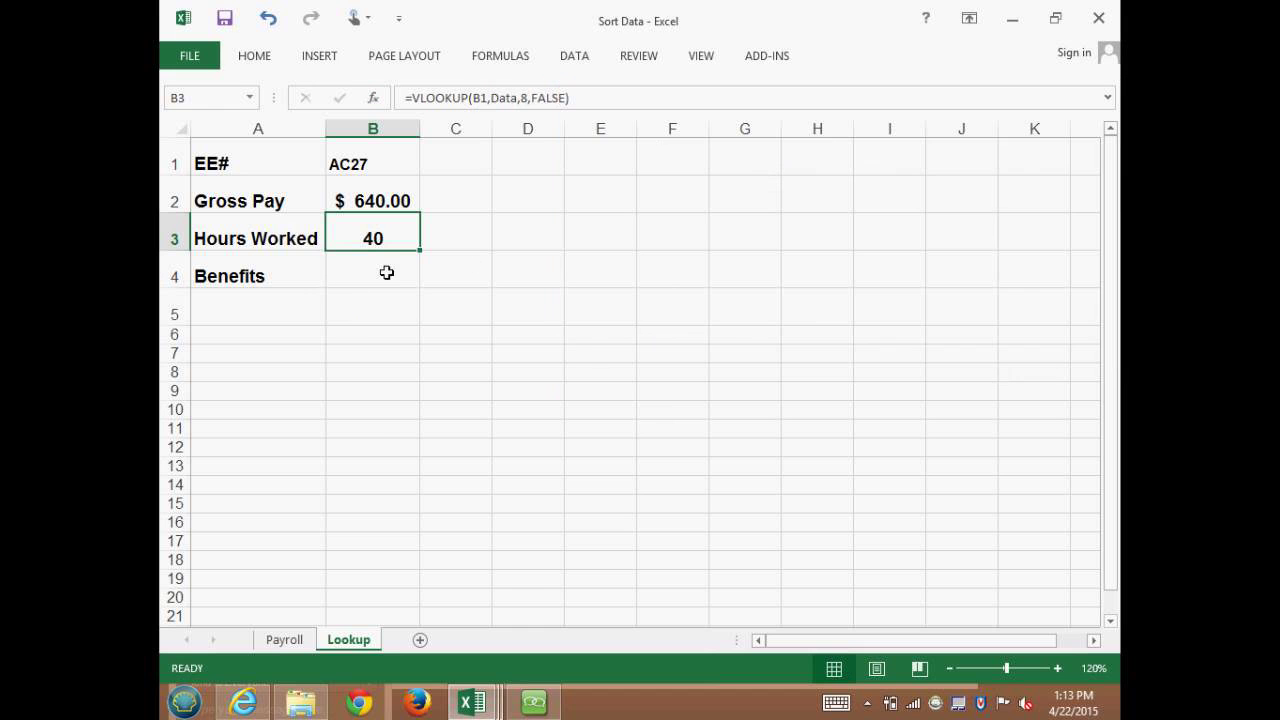
# Check the Payroll sheet's columns, and start a VLOOKUP for Benefits in B4 of the Lookup sheet with B1 as the lookup value
pyautogui.click(270, 640)
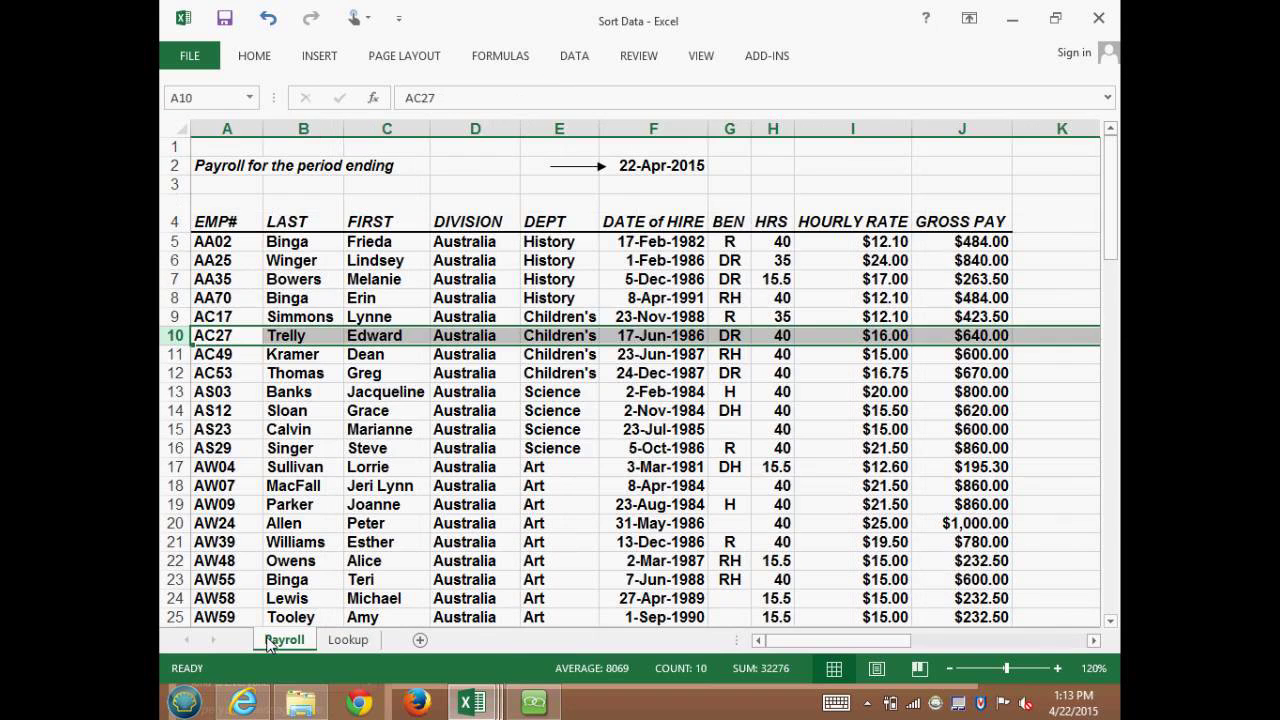
pyautogui.click(356, 641)
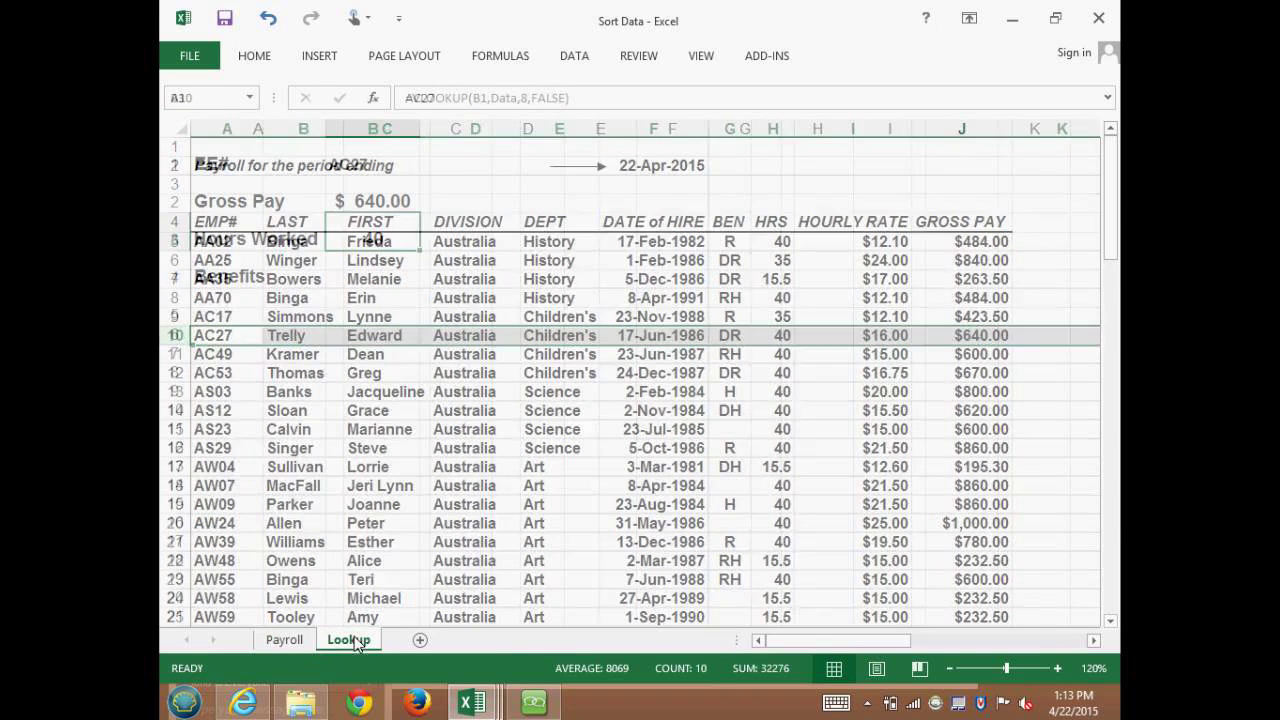
pyautogui.click(373, 267)
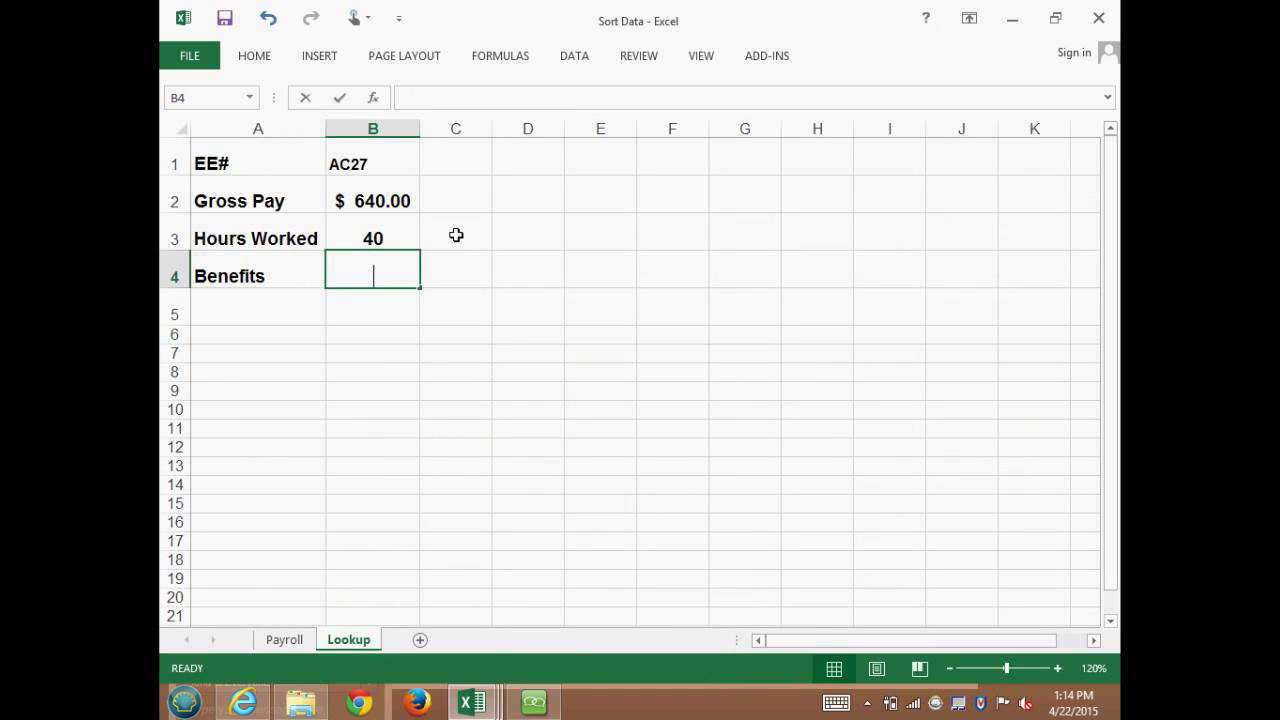
pyautogui.write('=vl')
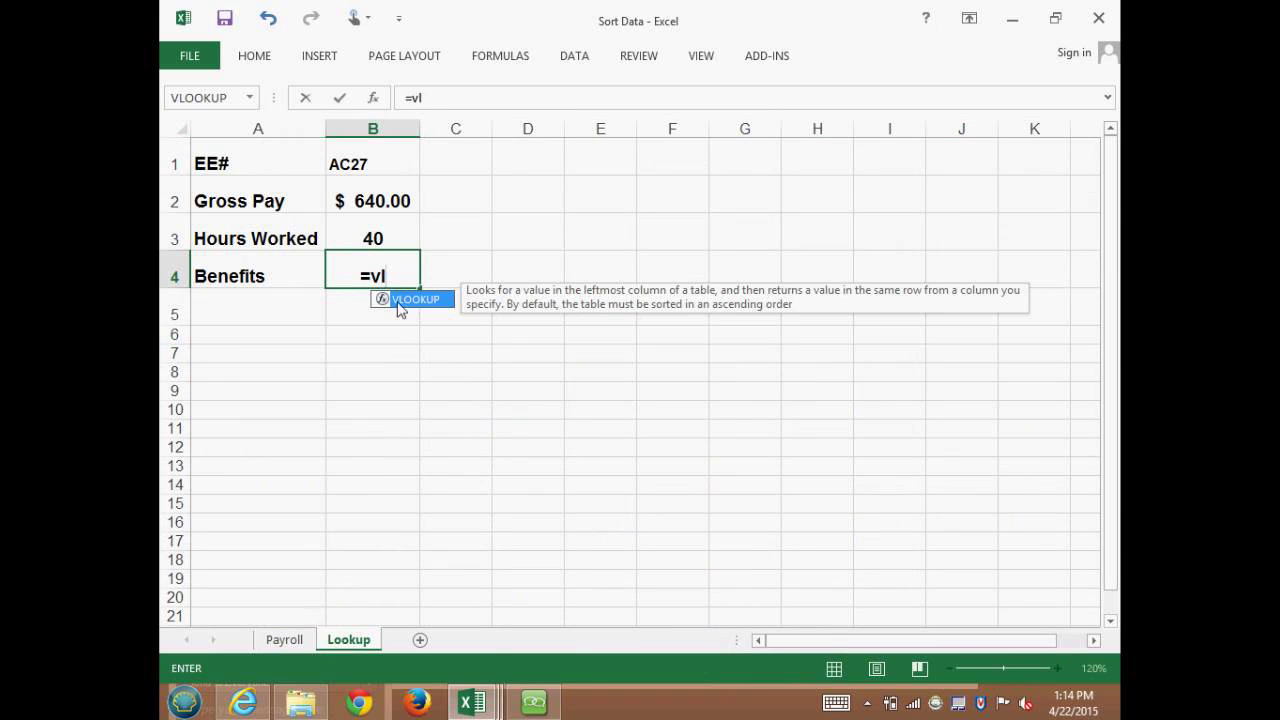
pyautogui.doubleClick(410, 299)
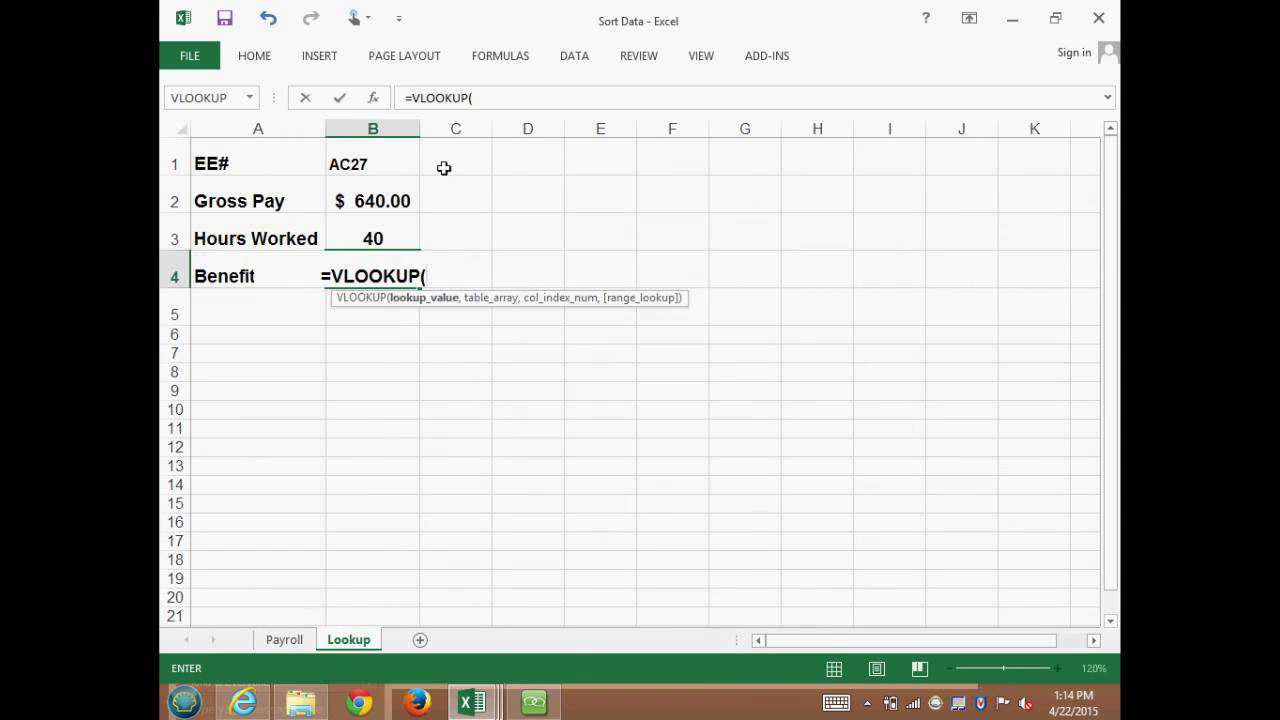
pyautogui.click(372, 98)
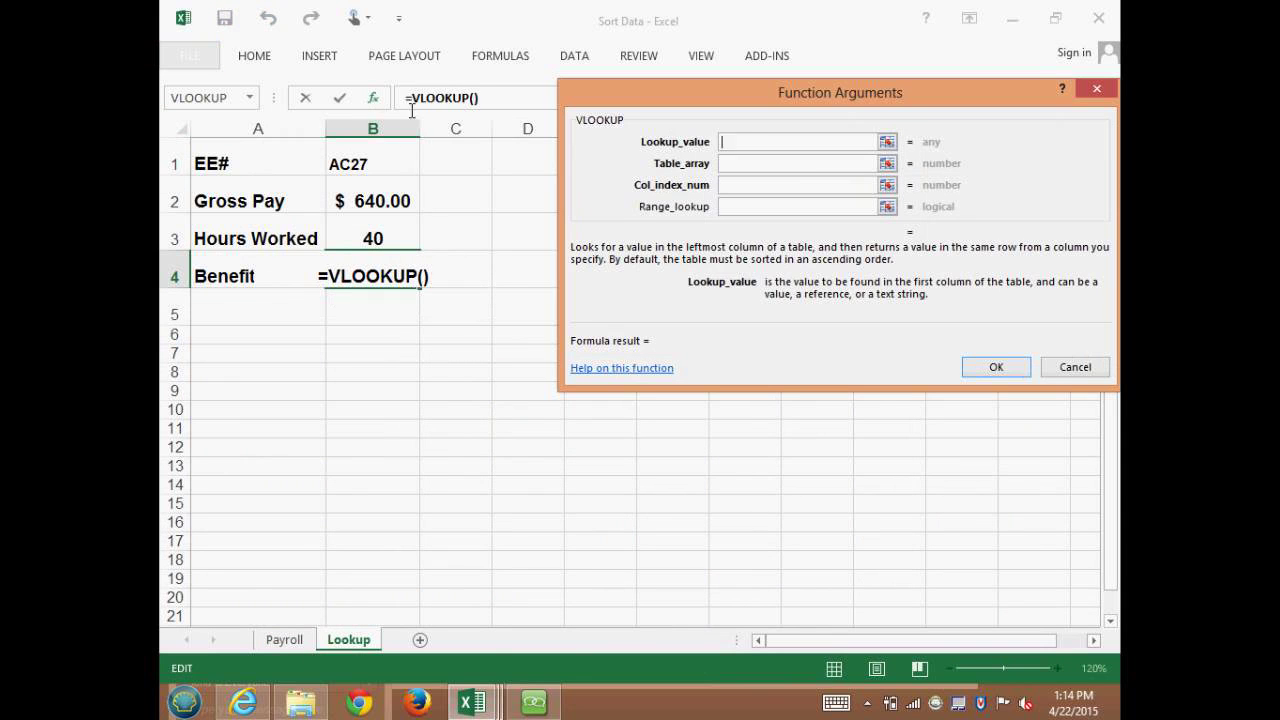
pyautogui.click(375, 171)
# Complete the Benefits VLOOKUP with table array data, column index 7 and range lookup false
pyautogui.click(782, 163)
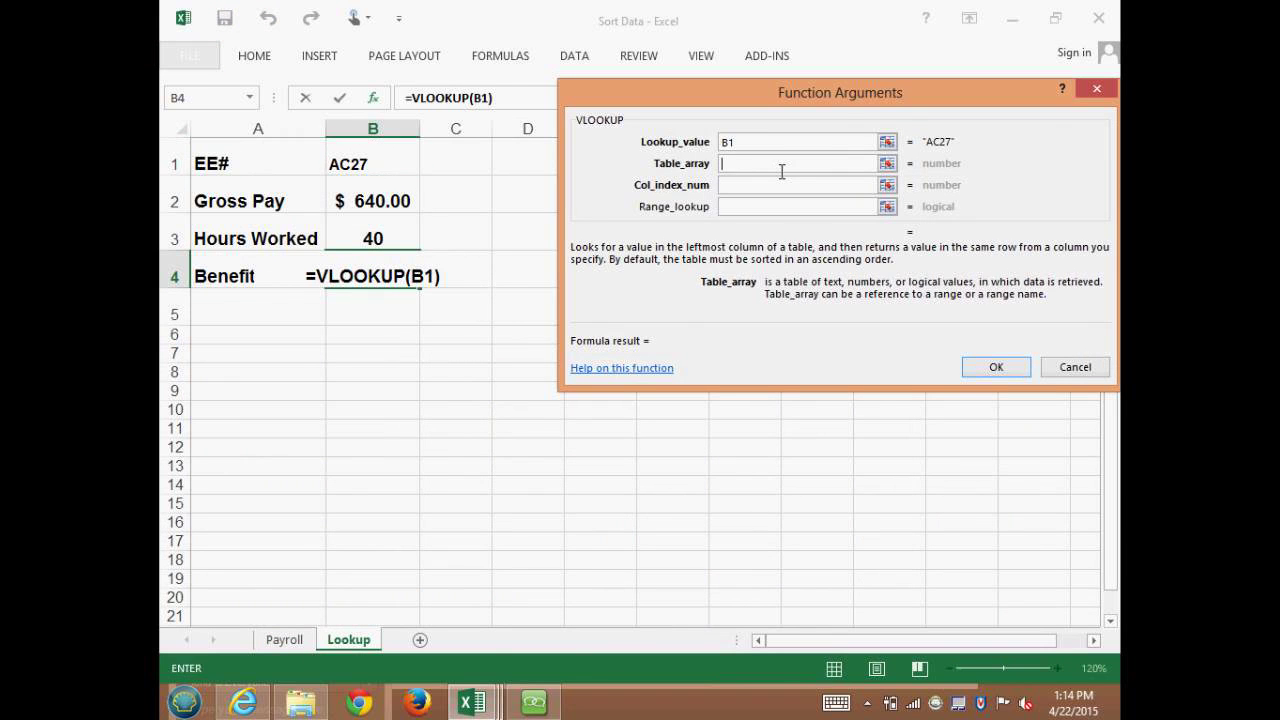
pyautogui.write('data')
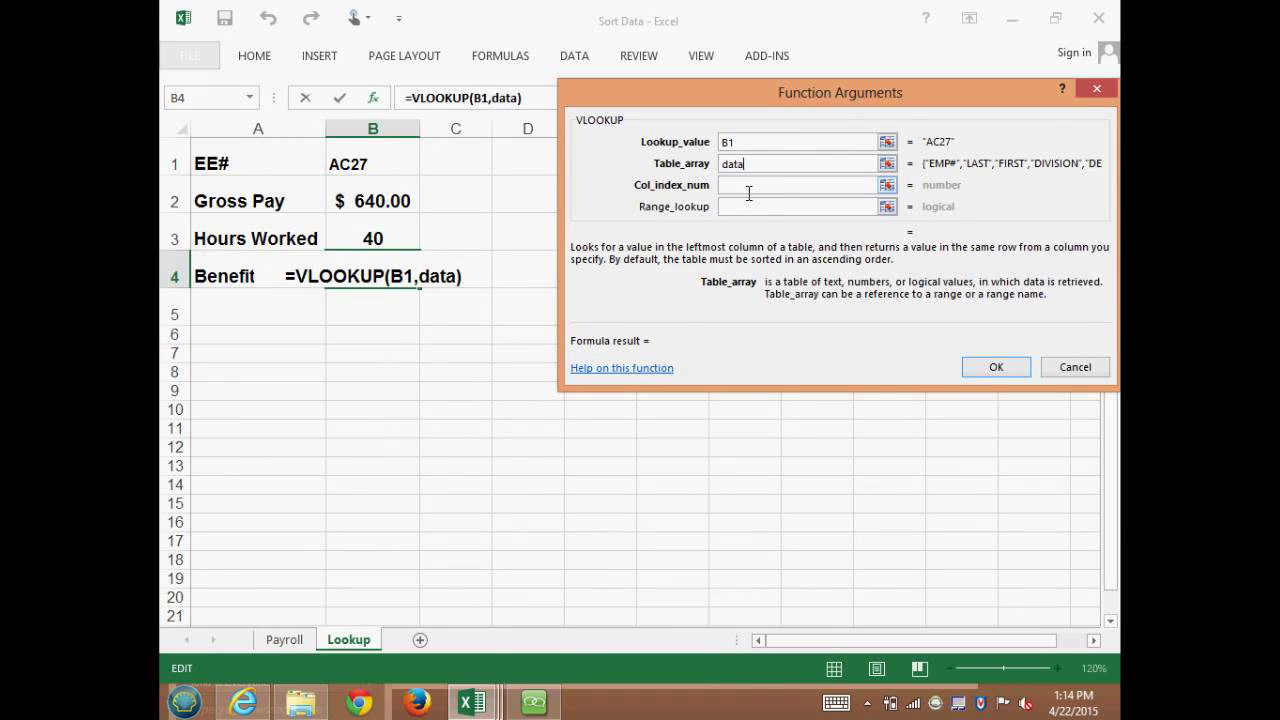
pyautogui.click(742, 187)
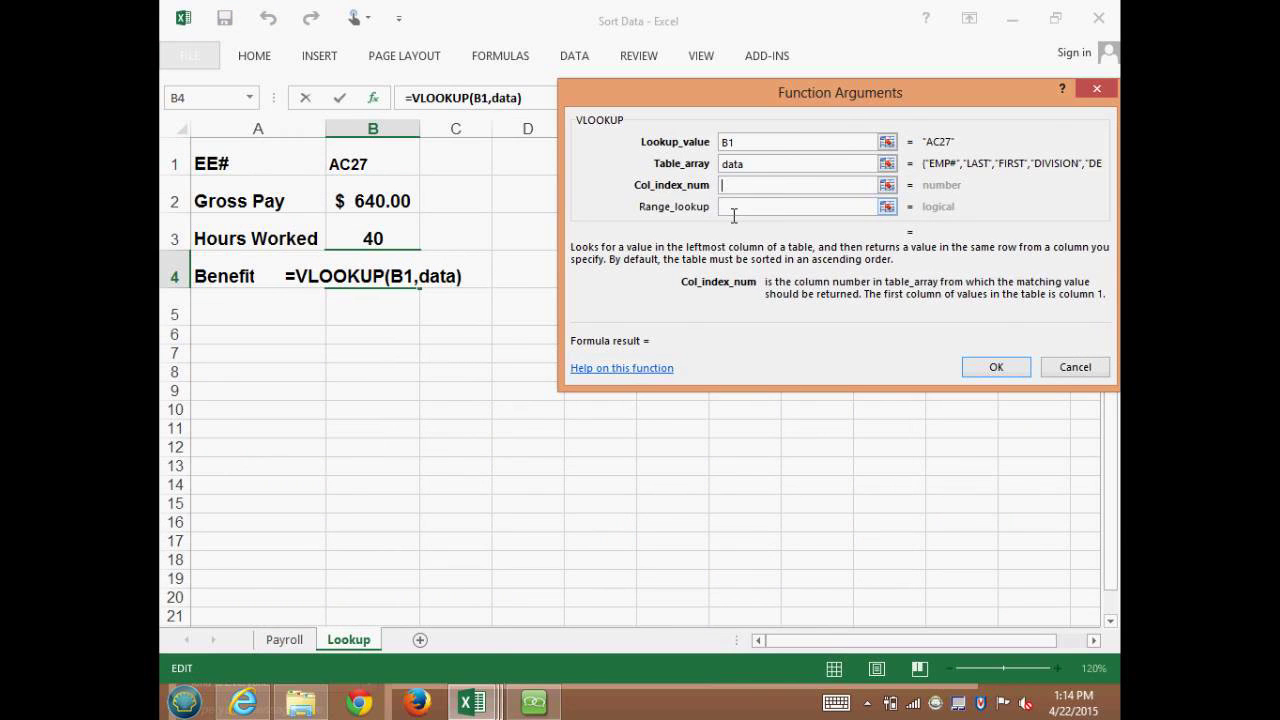
pyautogui.write('7')
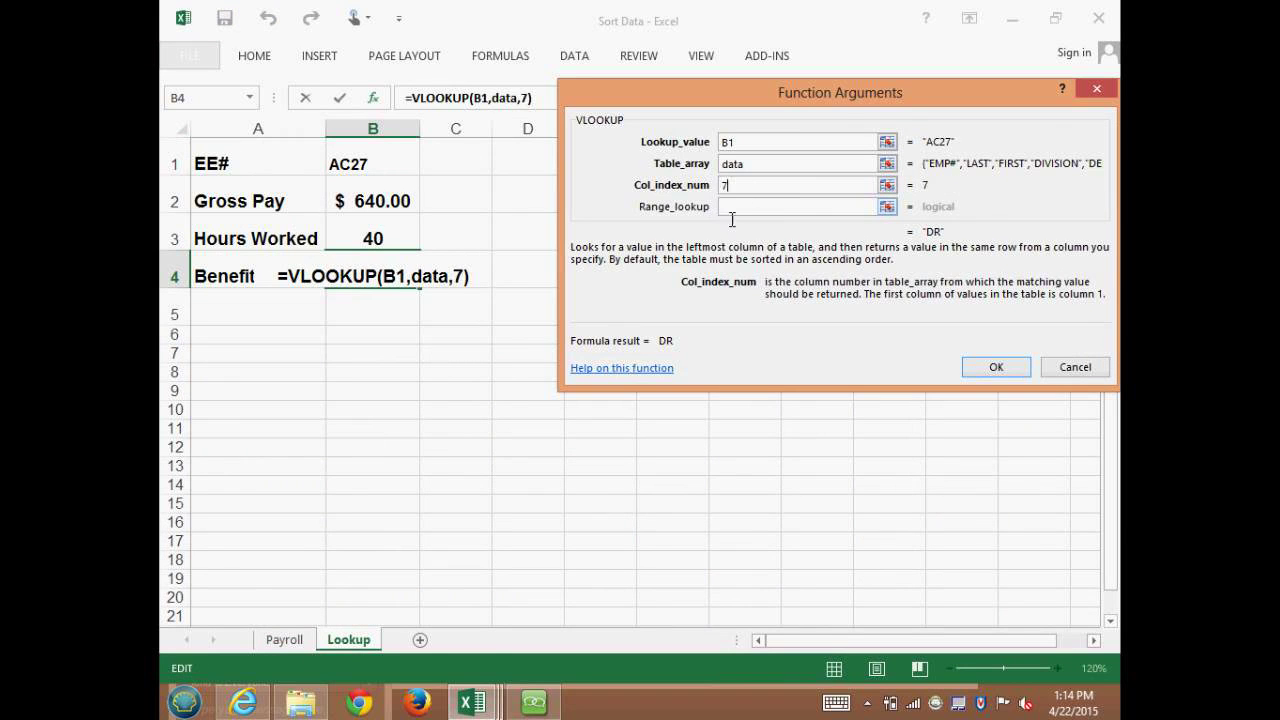
pyautogui.click(735, 210)
pyautogui.write('false')
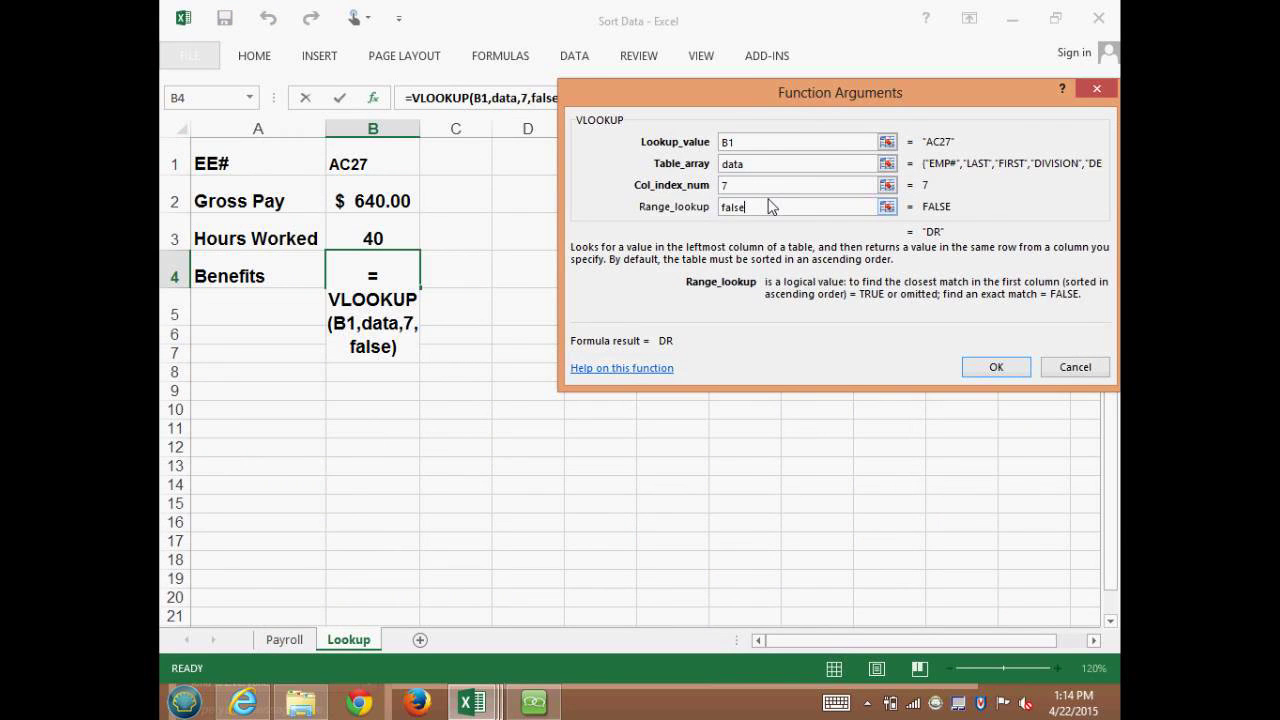
pyautogui.press('Return')
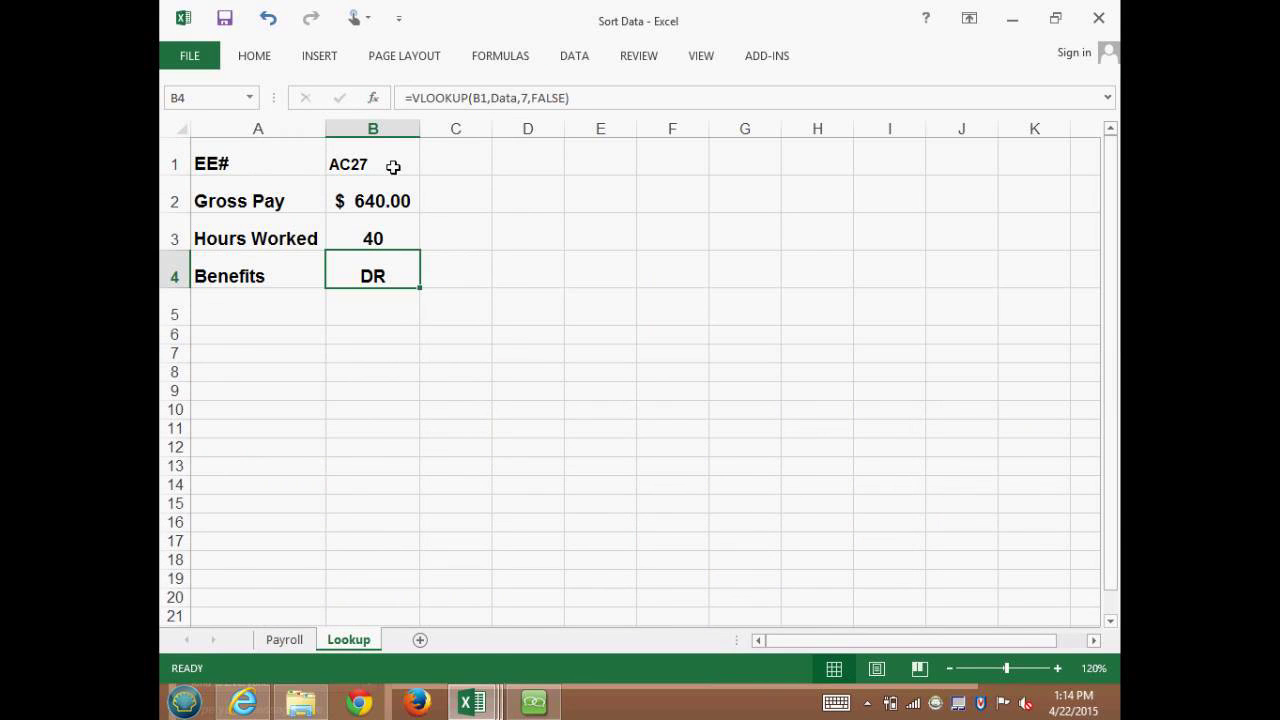
# Copy the employee number from A47 of the Payroll sheet into B1 of the Lookup sheet
pyautogui.click(286, 641)
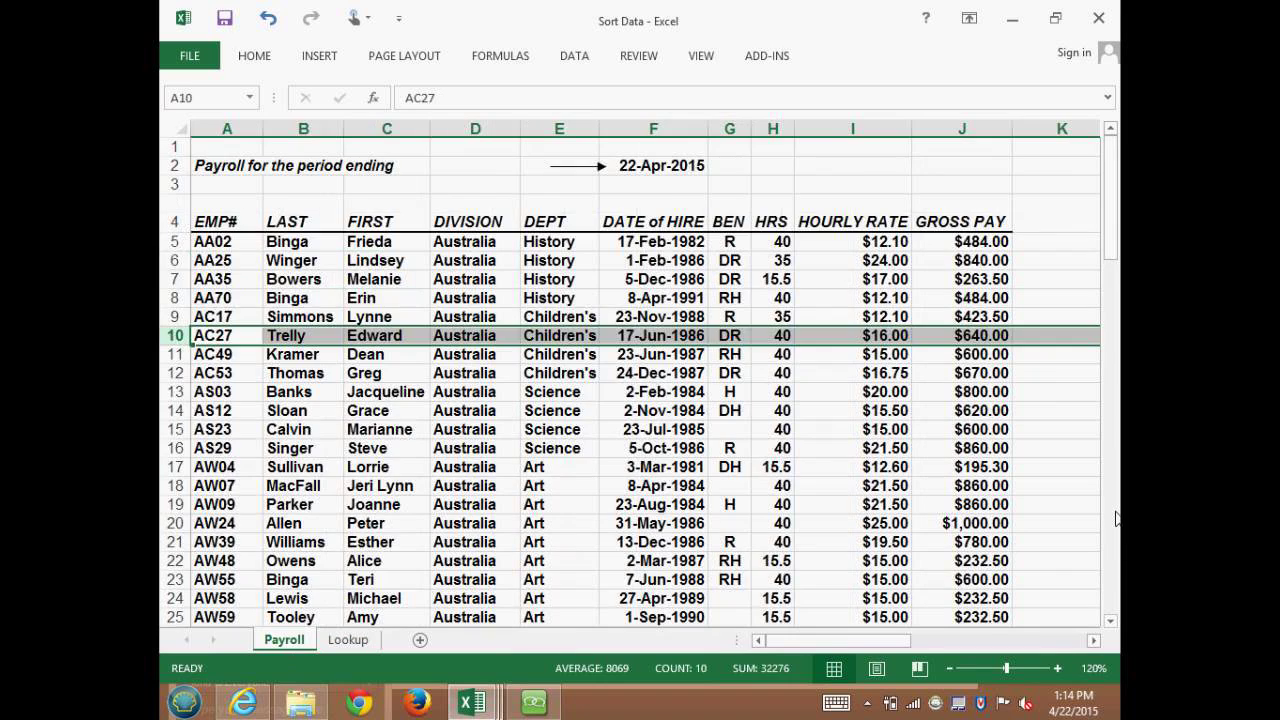
pyautogui.scroll(-7, 1116, 518)
pyautogui.scroll(-1, 1116, 523)
pyautogui.rightClick(207, 541)
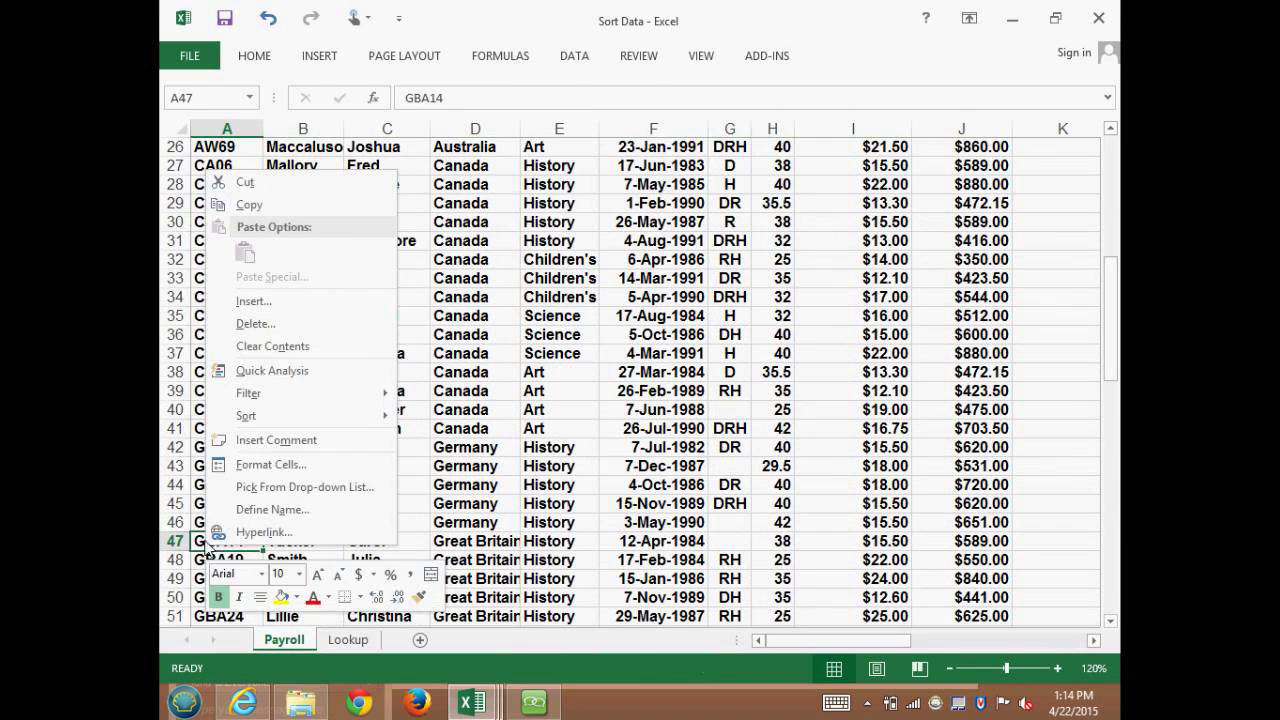
pyautogui.click(266, 210)
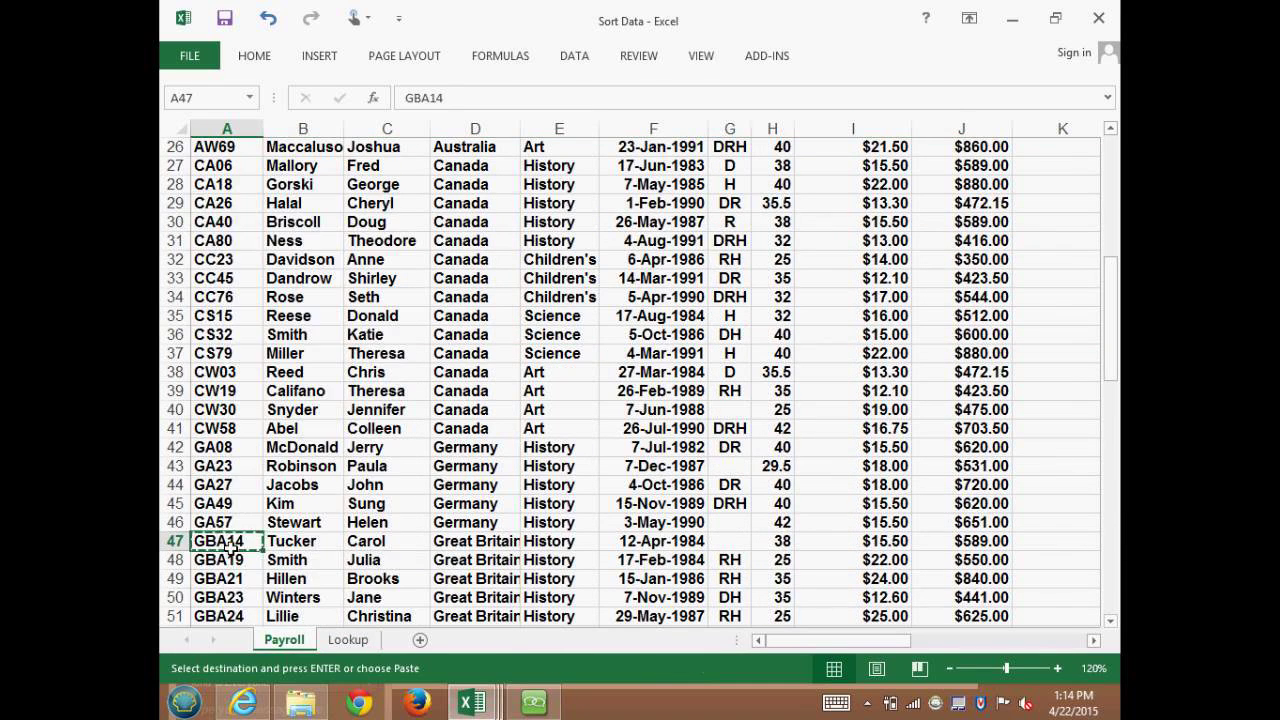
pyautogui.click(349, 640)
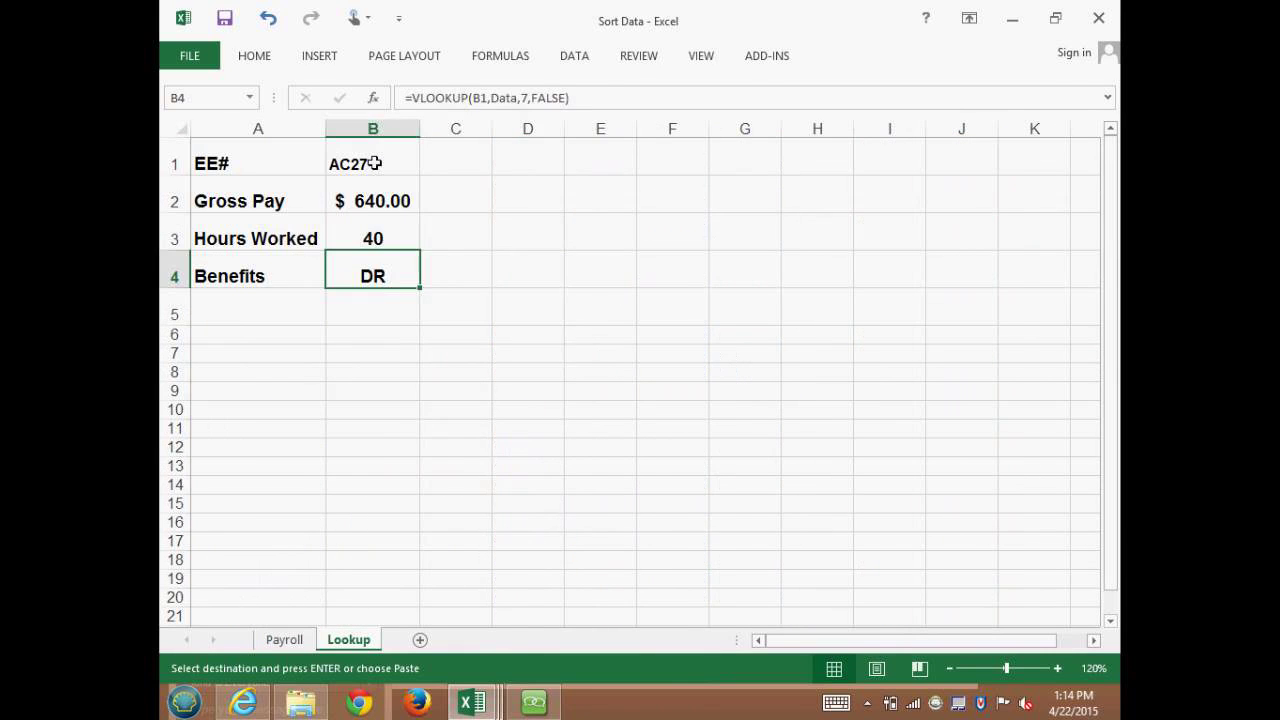
pyautogui.rightClick(370, 165)
pyautogui.click(407, 238)
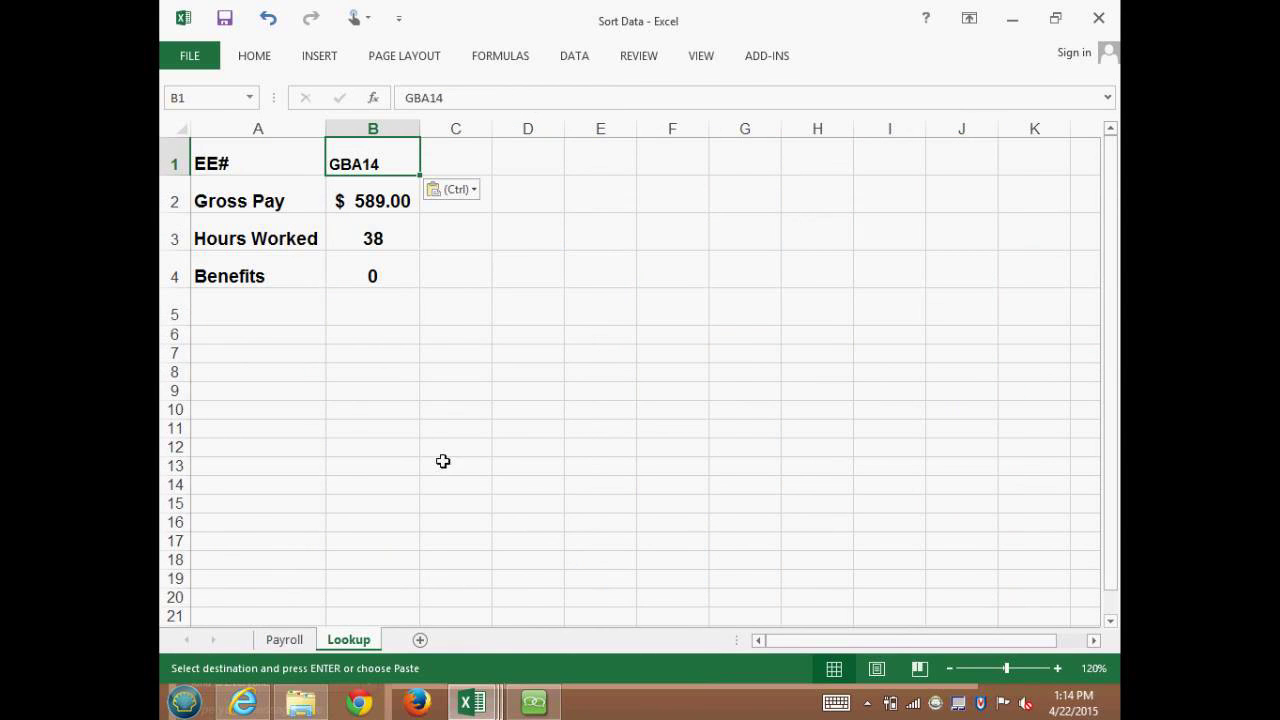
# Check the lookup results against the employee's record in row 47 of the Payroll sheet, and return to the Lookup sheet
pyautogui.click(284, 640)
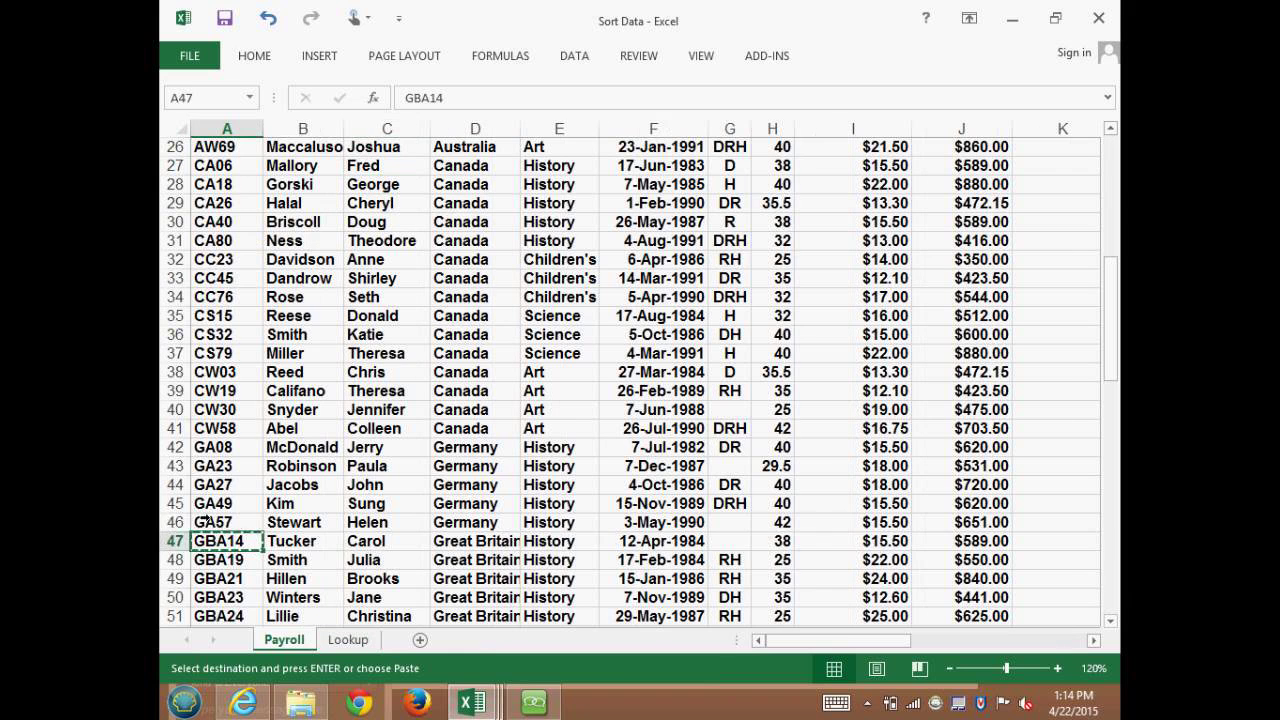
pyautogui.hotkey('shift', 'space')
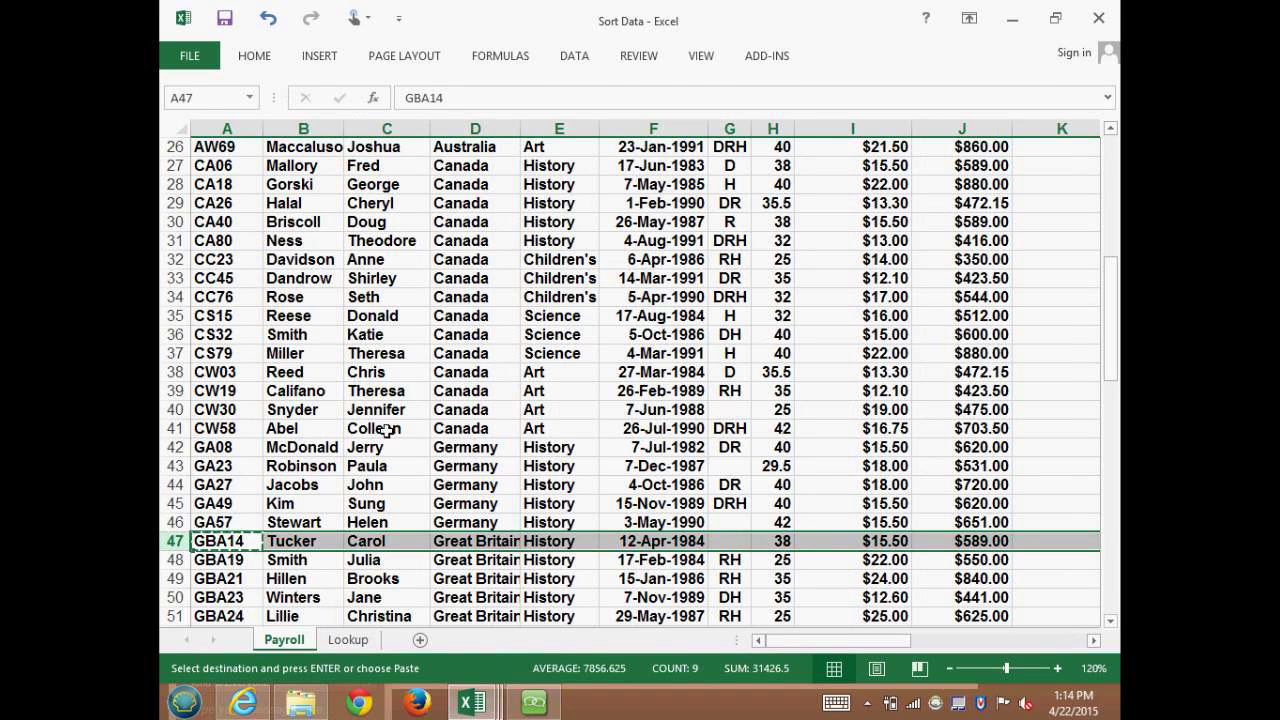
pyautogui.click(348, 640)
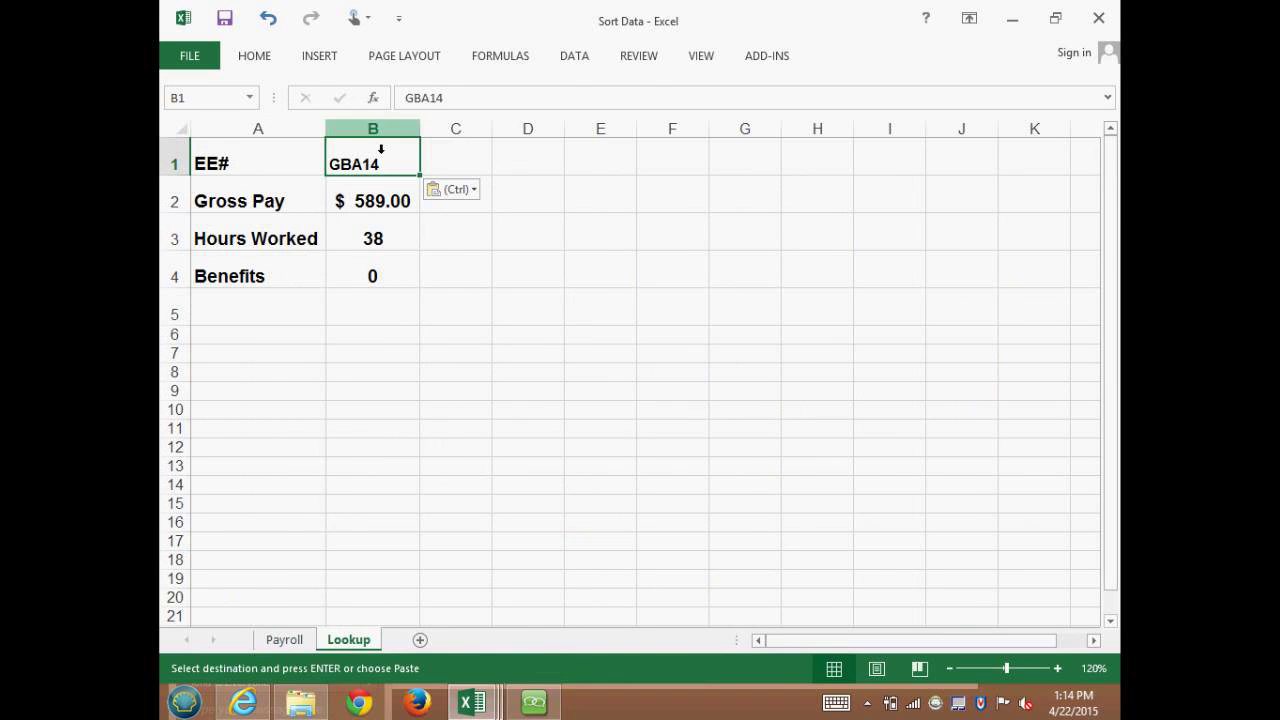
# Select the named range Data on the Payroll sheet to review the cells it covers, and clear the selection by selecting B12
pyautogui.click(298, 636)
pyautogui.click(414, 337)
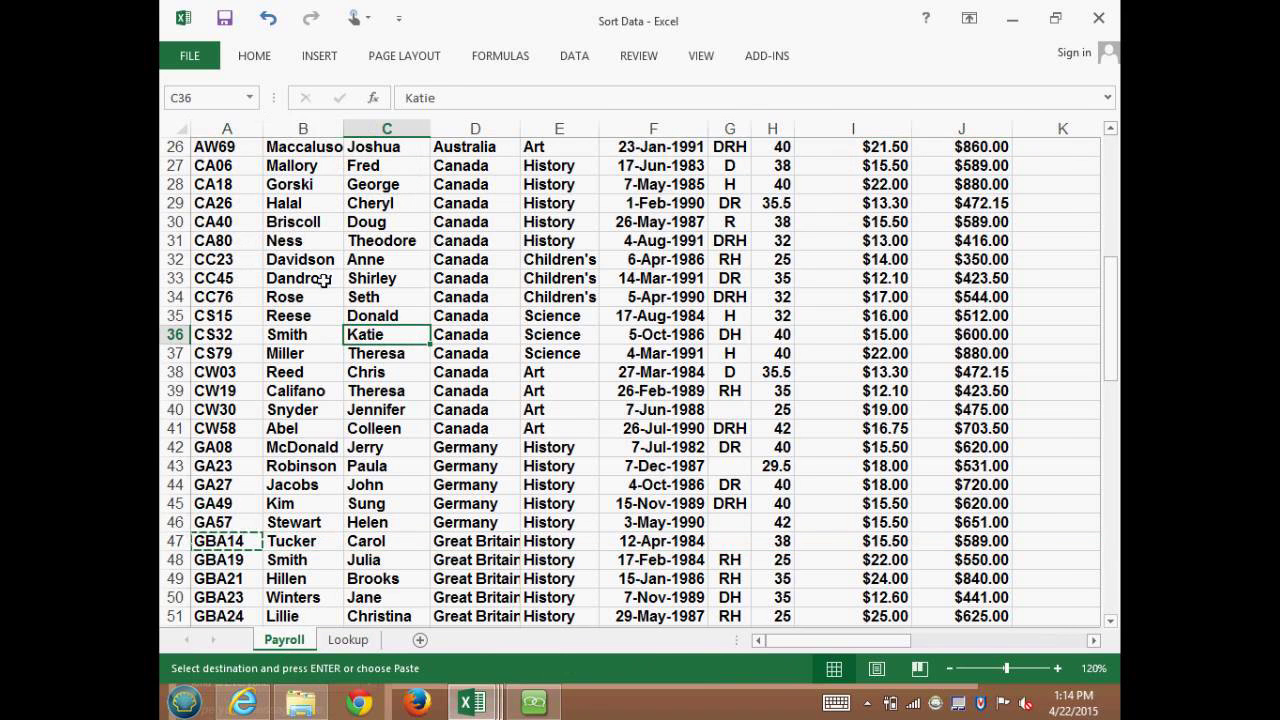
pyautogui.click(1107, 97)
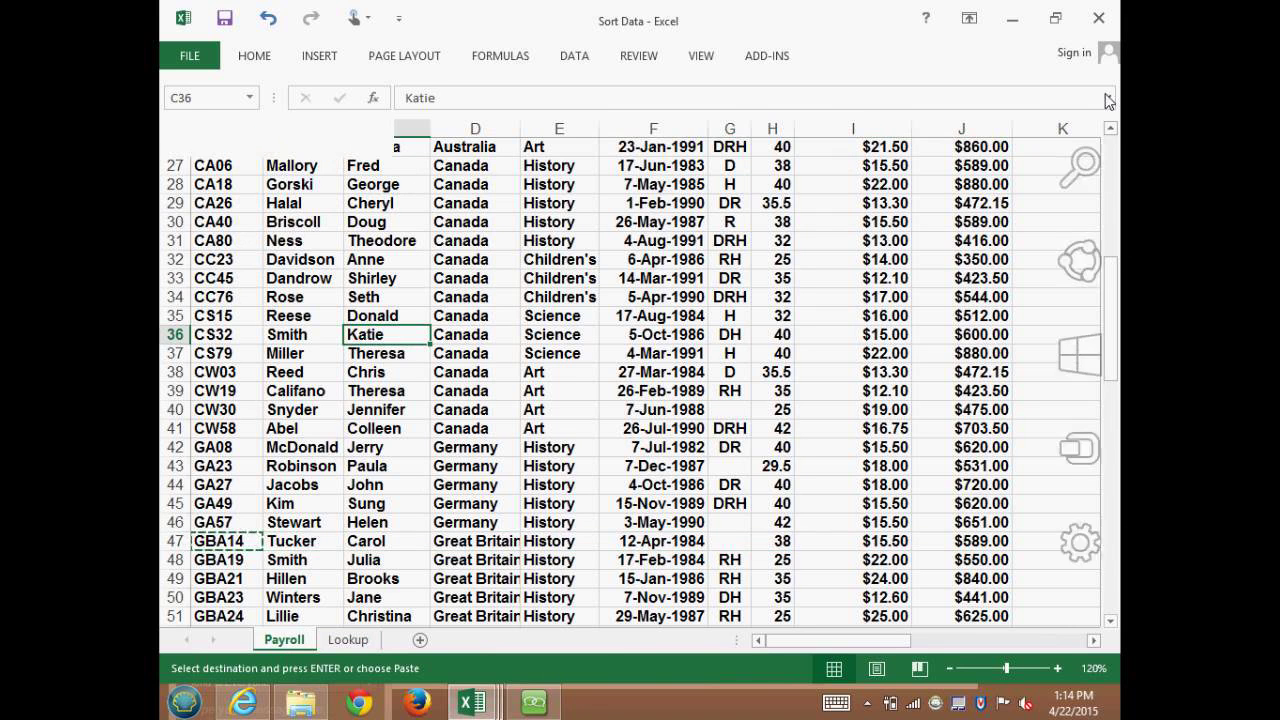
pyautogui.click(250, 99)
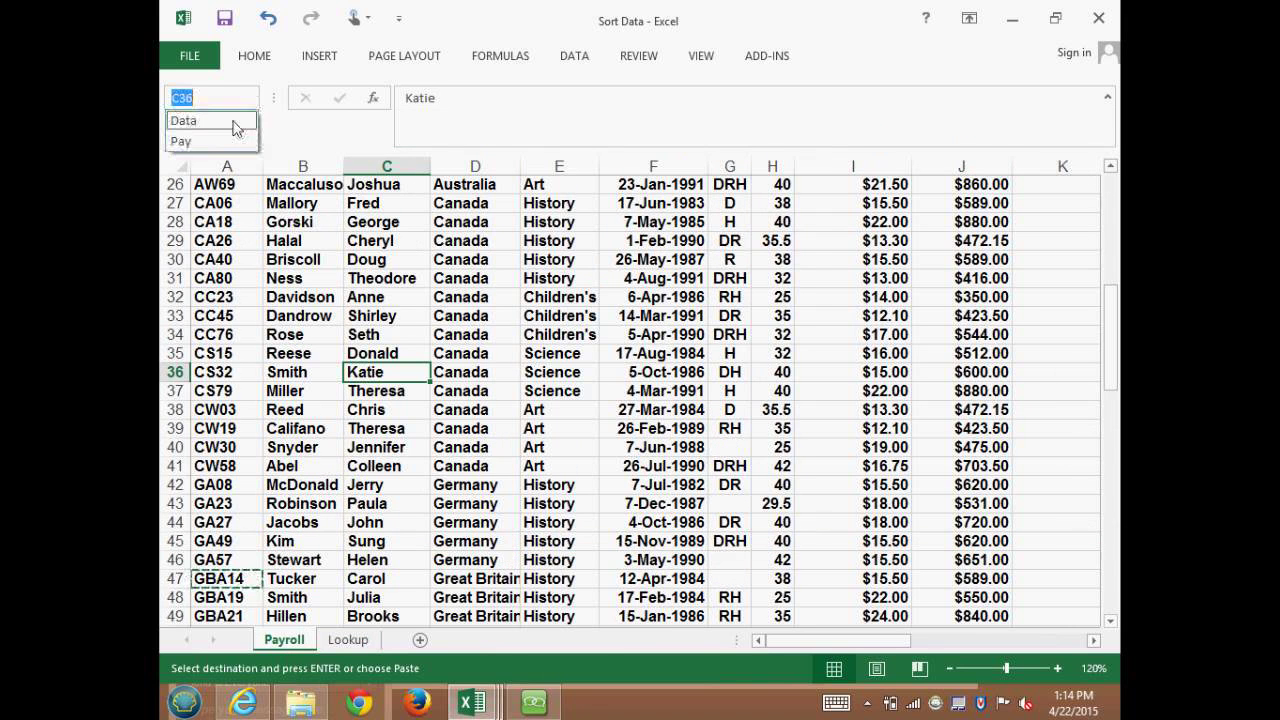
pyautogui.click(201, 121)
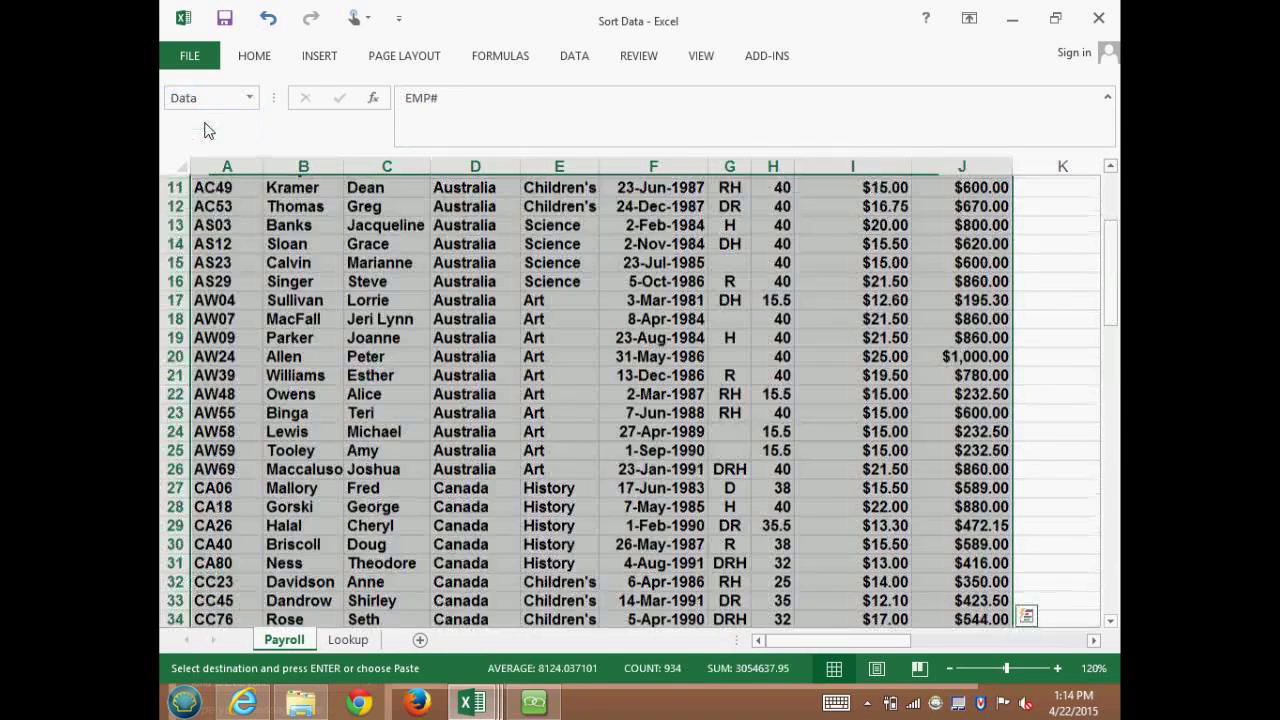
pyautogui.moveTo(1116, 272); pyautogui.dragTo(1117, 180)
pyautogui.click(338, 411)
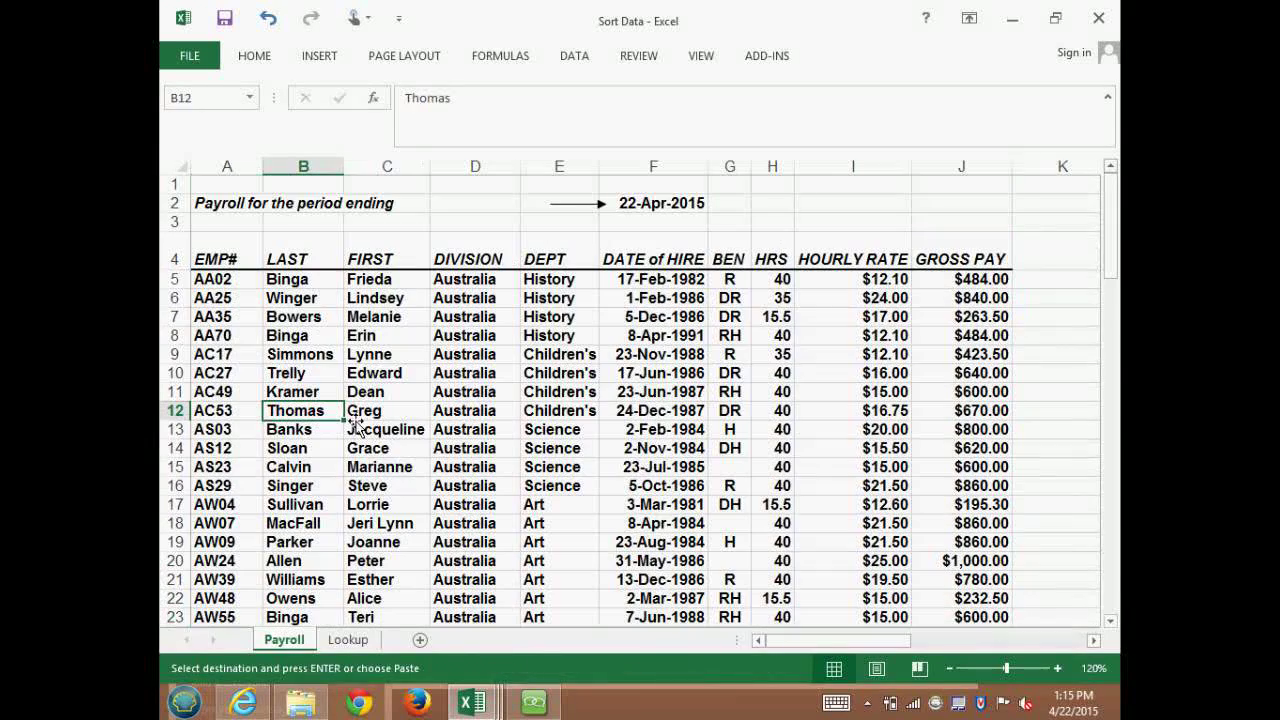
# Switch to the Vlookup - Simple workbook and open its VLookup - match sheet
pyautogui.moveTo(1110, 276); pyautogui.dragTo(1110, 190)
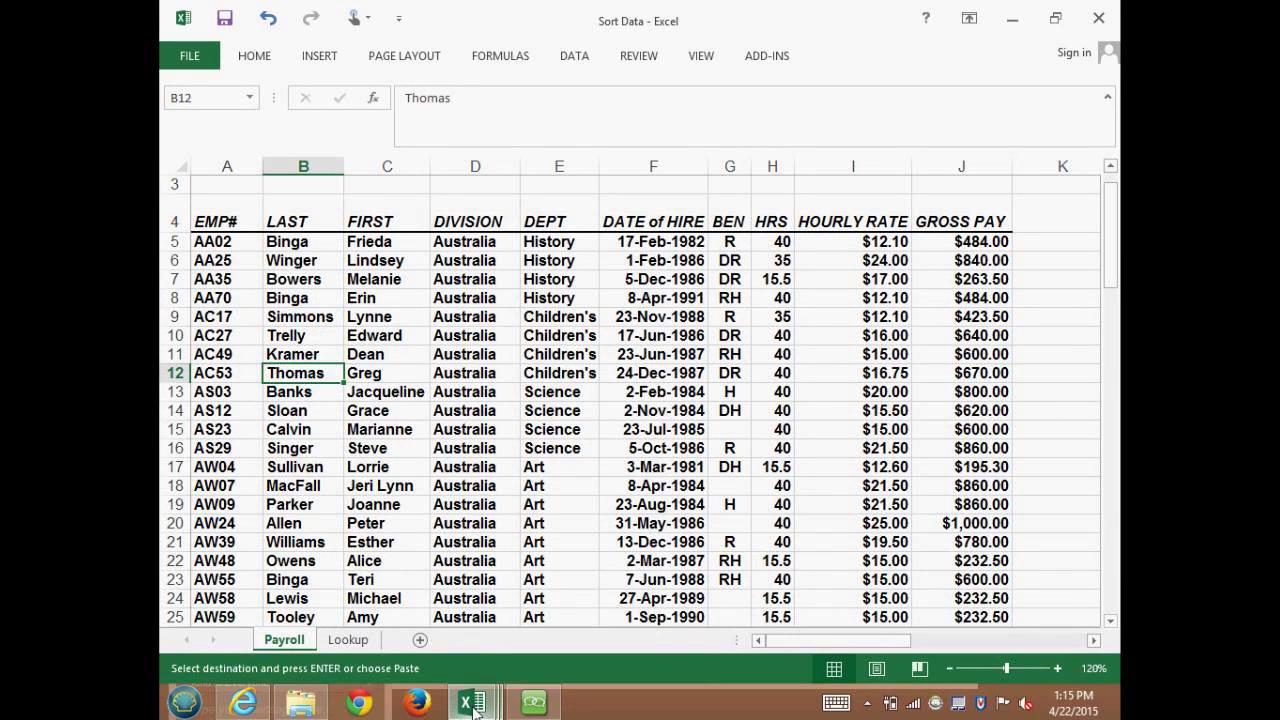
pyautogui.moveTo(475, 712)
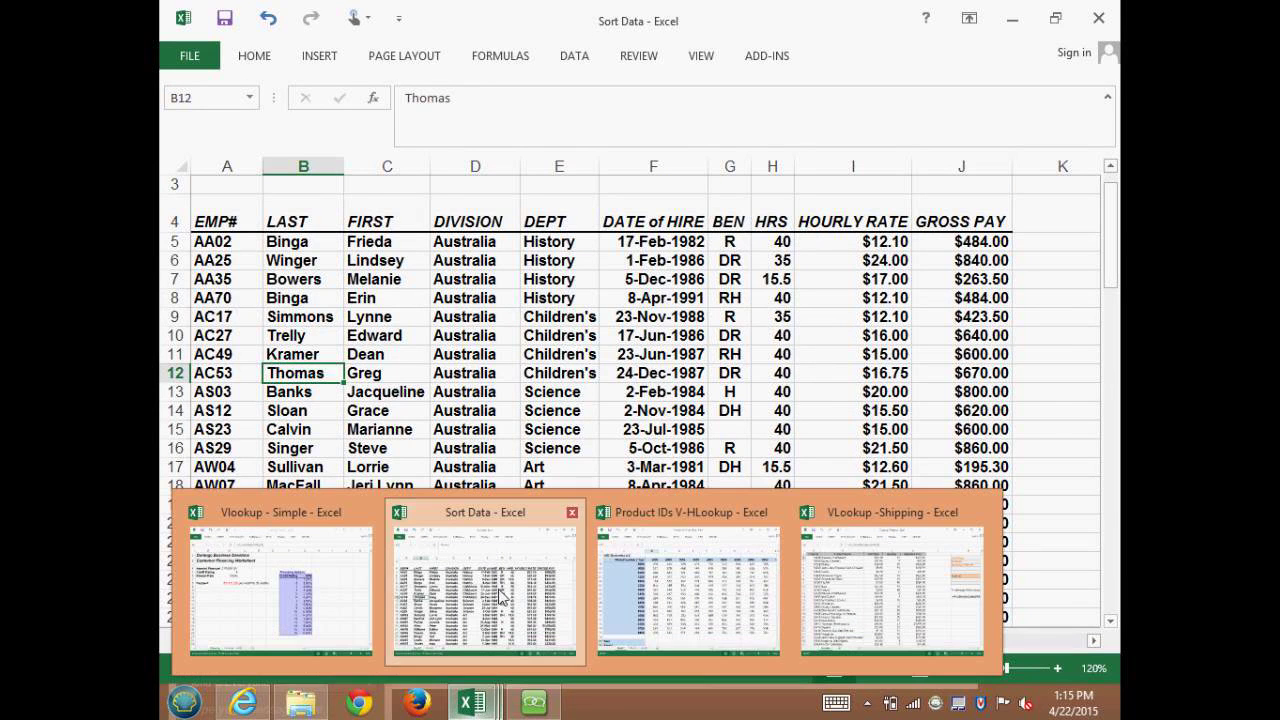
pyautogui.click(345, 607)
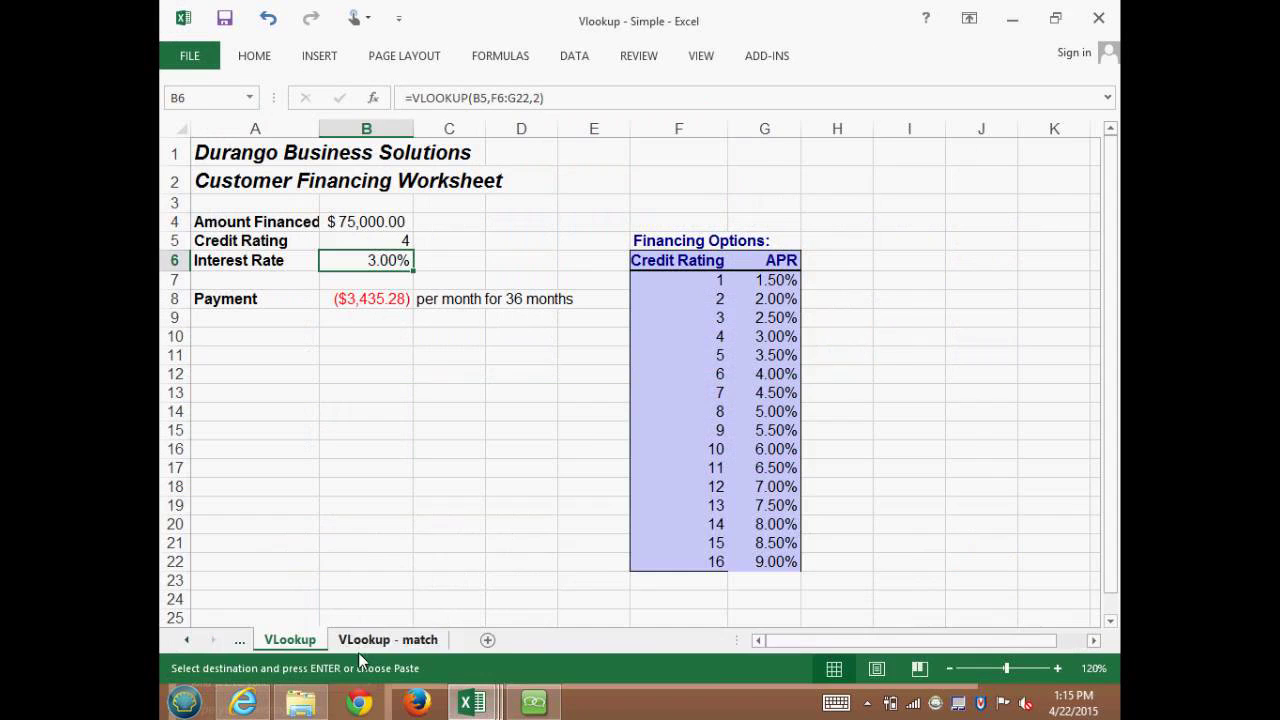
pyautogui.moveTo(473, 703)
pyautogui.click(281, 607)
pyautogui.click(365, 637)
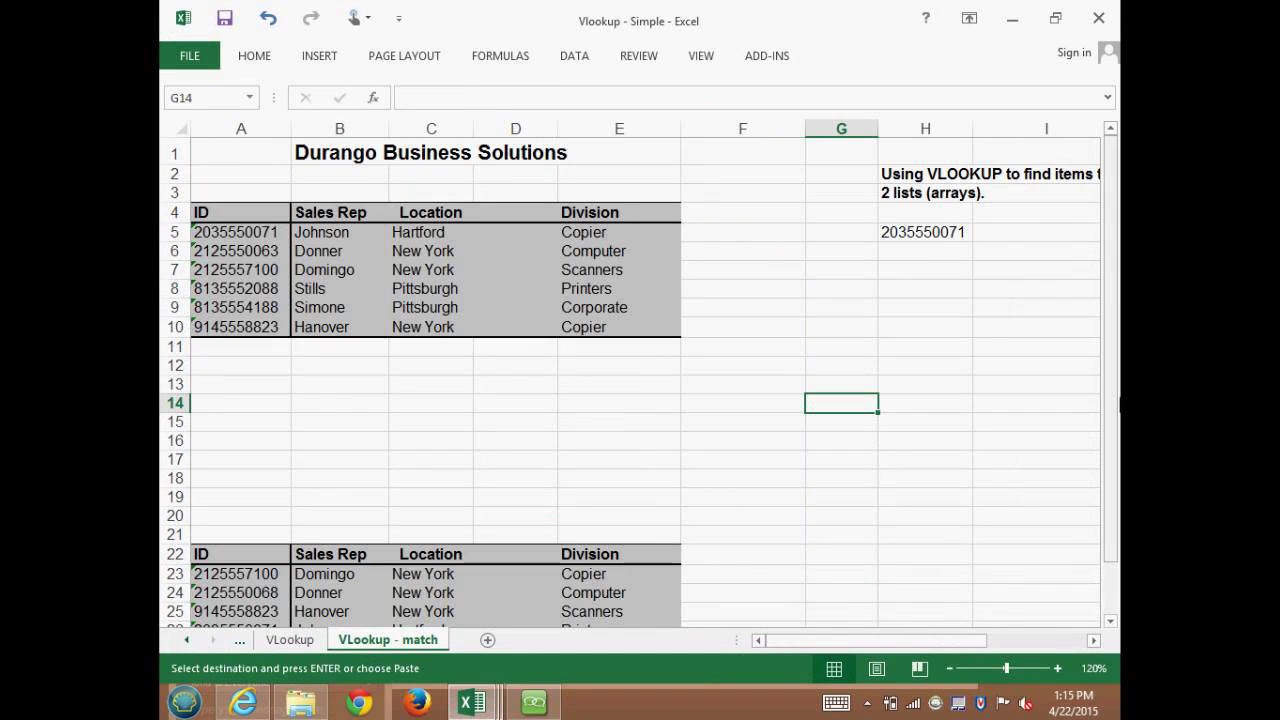
# Compare the two ID lists on the VLookup - match sheet, and clear the existing VLOOKUP formula from H5
pyautogui.click(1109, 622)
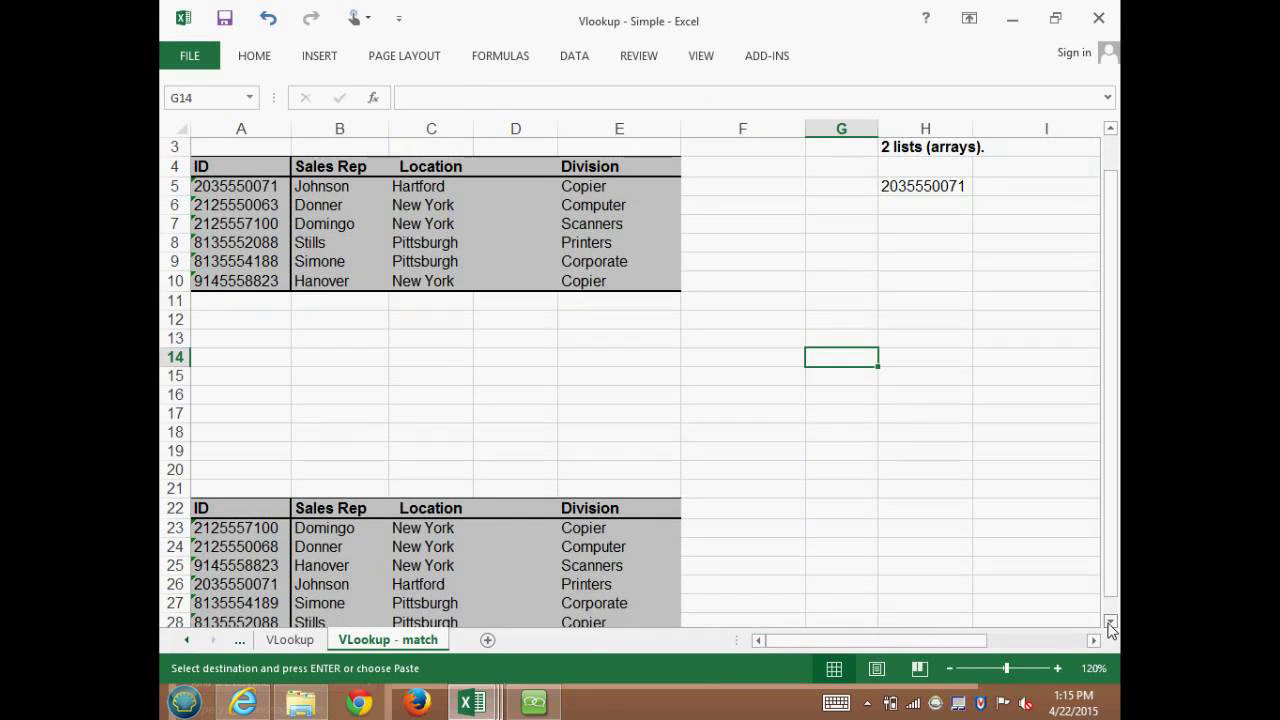
pyautogui.click(1109, 622)
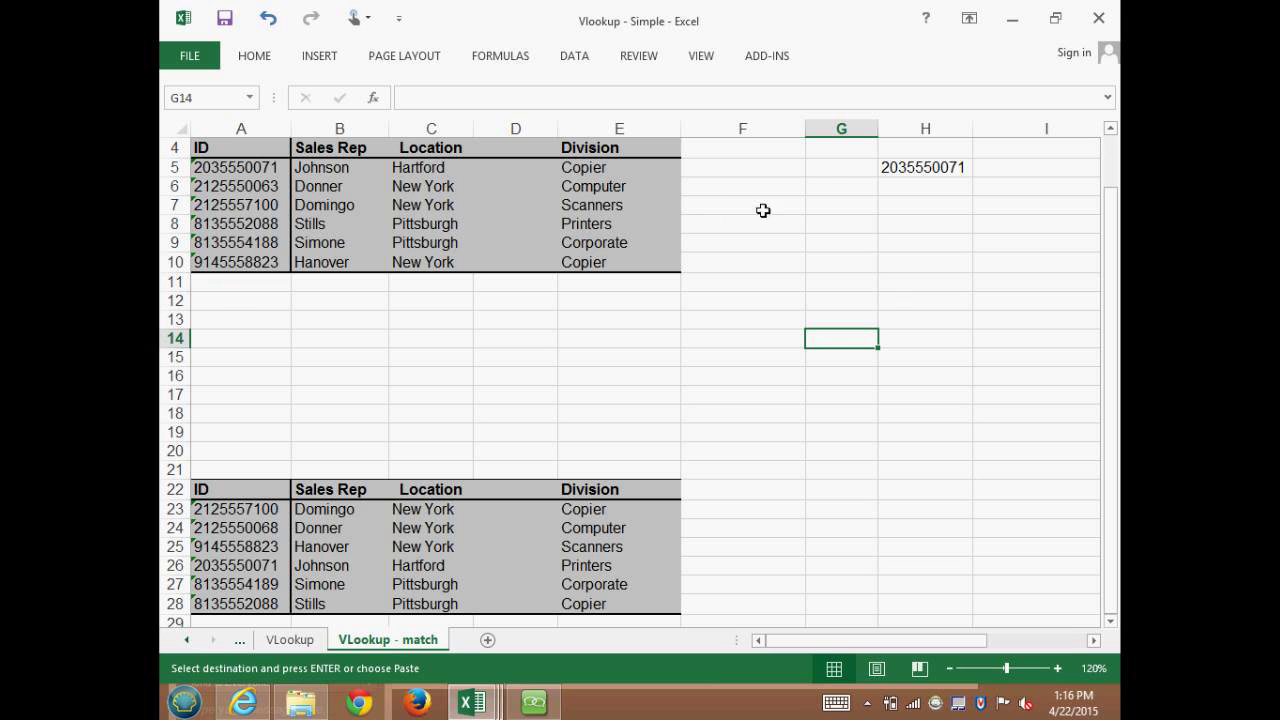
pyautogui.scroll(1, 1110, 130)
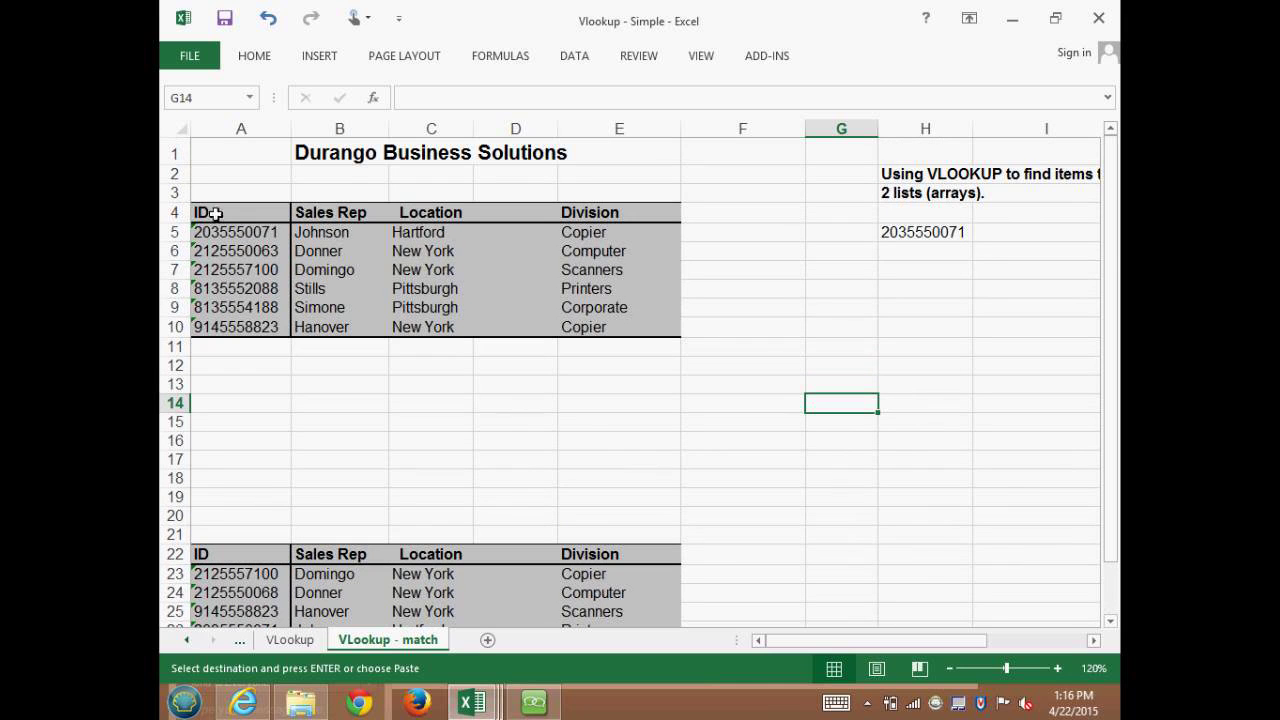
pyautogui.moveTo(1118, 716)
pyautogui.click(949, 669)
pyautogui.click(949, 669)
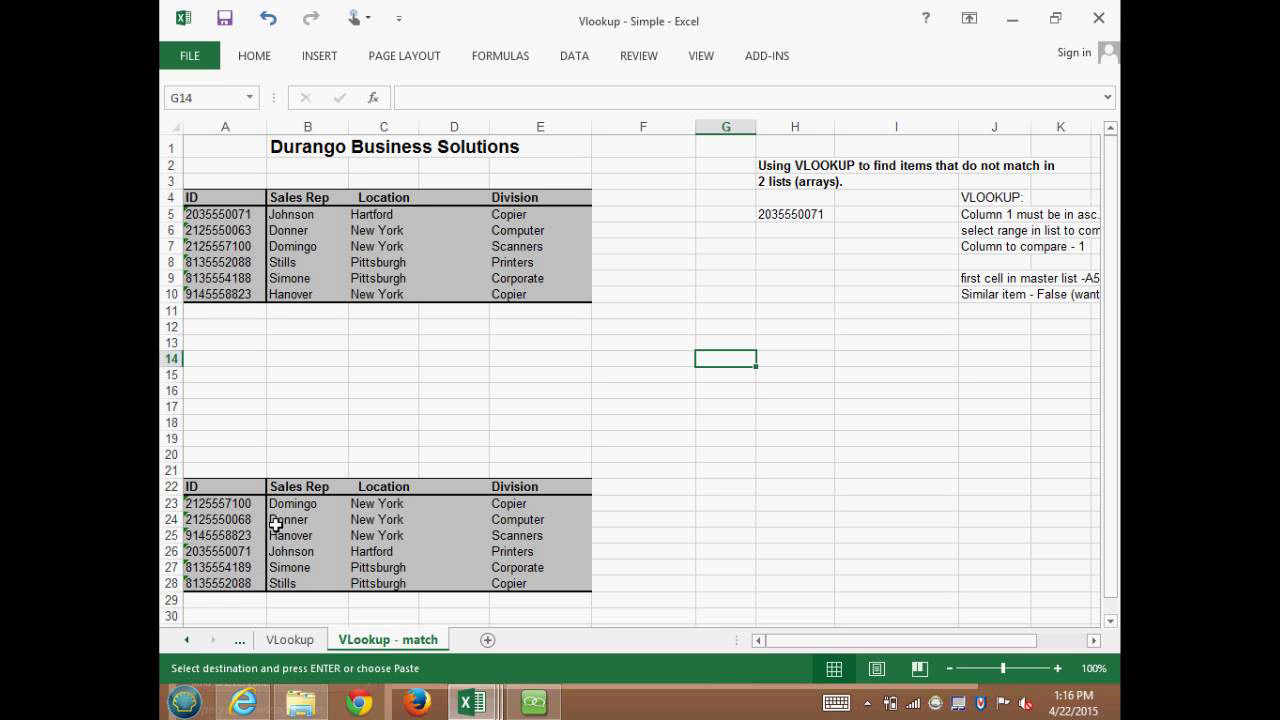
pyautogui.click(818, 220)
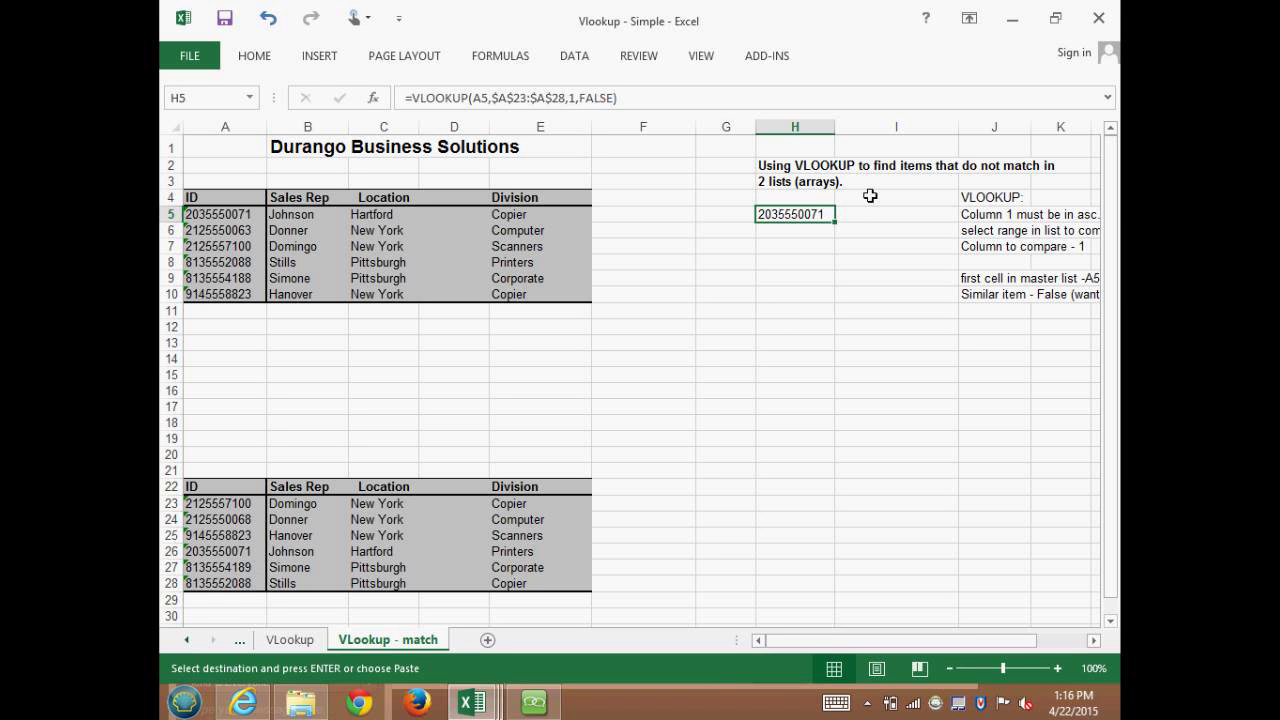
pyautogui.press('Escape')
pyautogui.press('Delete')
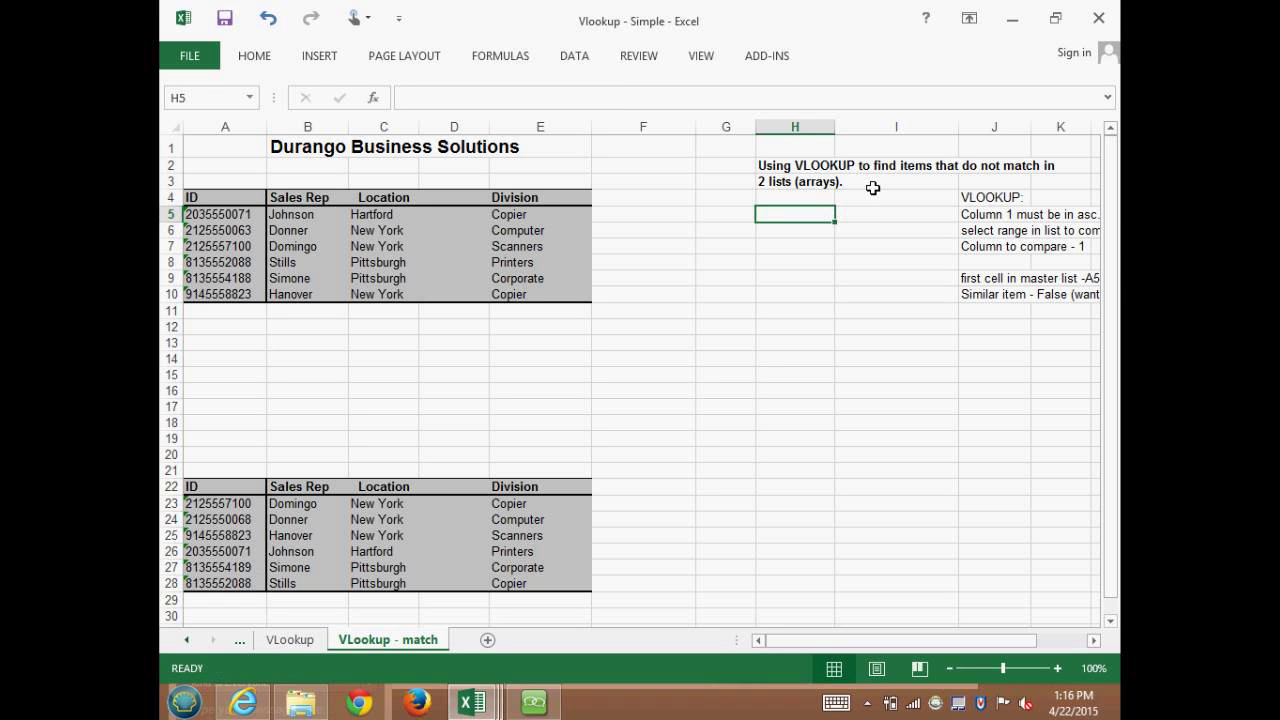
# Start a VLOOKUP in H5 through the function arguments, with A5 as the lookup value
pyautogui.write('=vl')
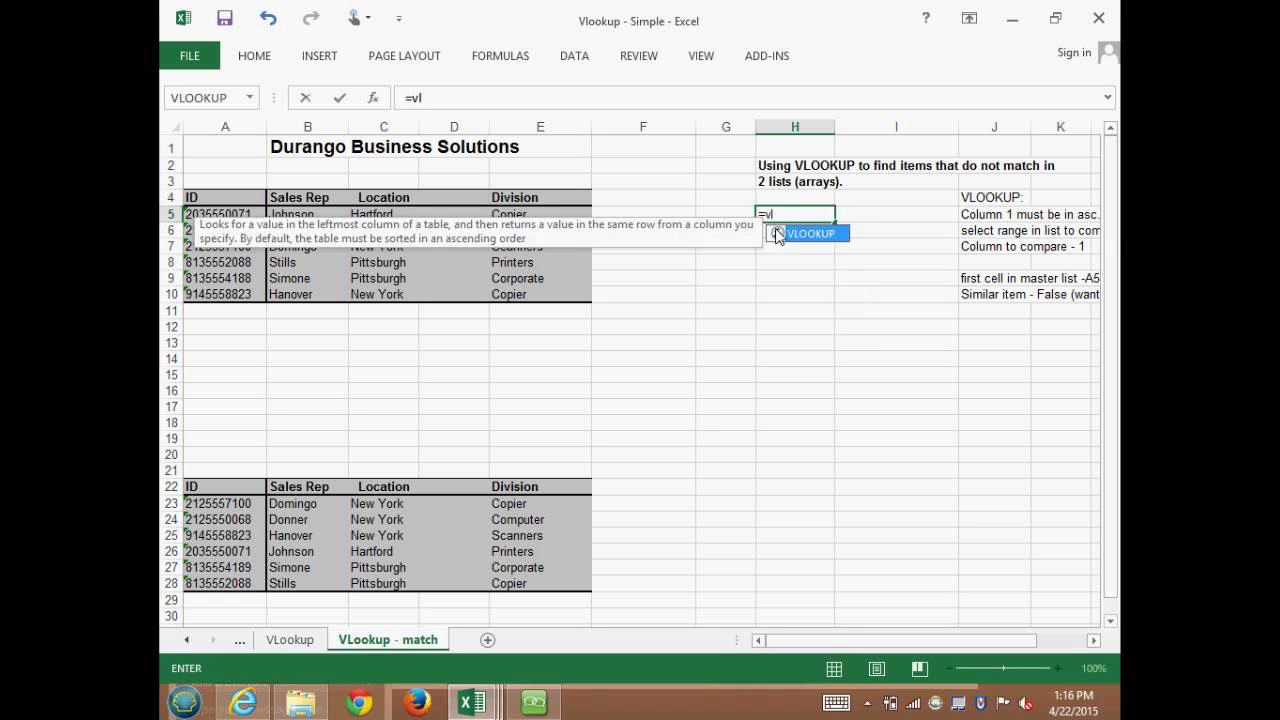
pyautogui.doubleClick(780, 234)
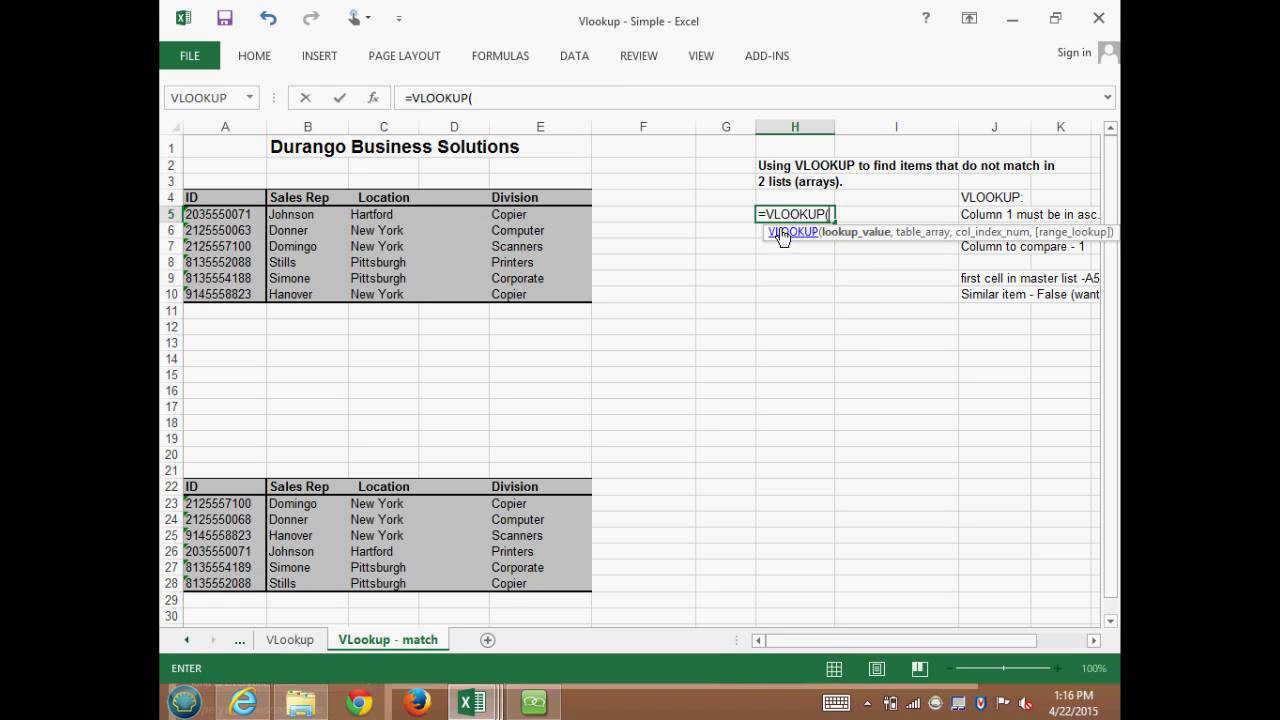
pyautogui.click(373, 98)
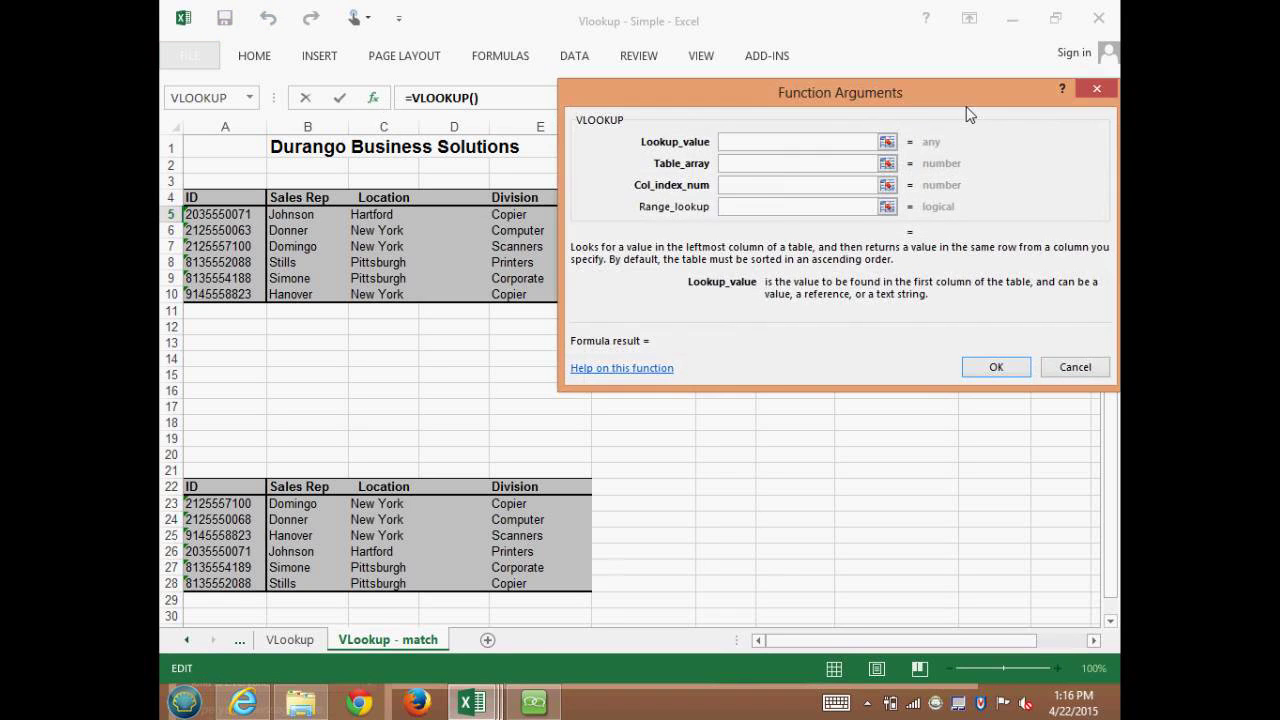
pyautogui.moveTo(960, 91); pyautogui.dragTo(1052, 309)
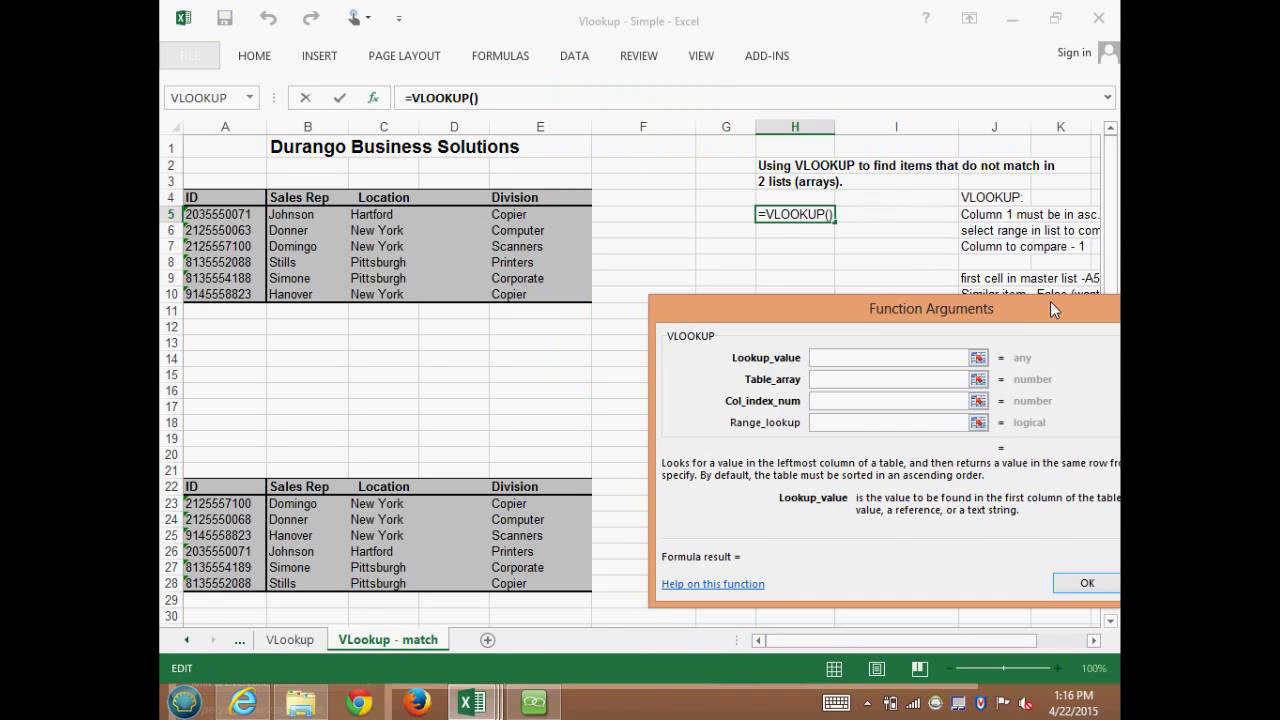
pyautogui.click(210, 220)
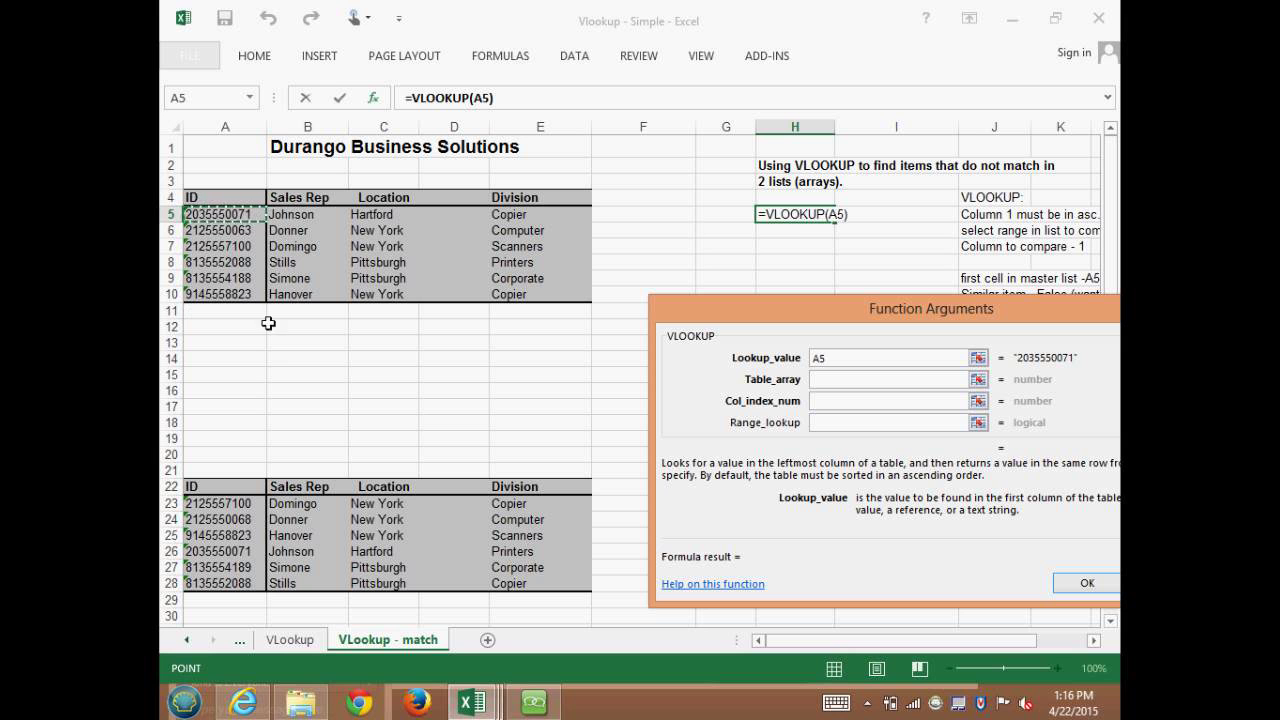
# Set the table array to the second list's IDs as the absolute range $A$23:$A$28
pyautogui.click(829, 380)
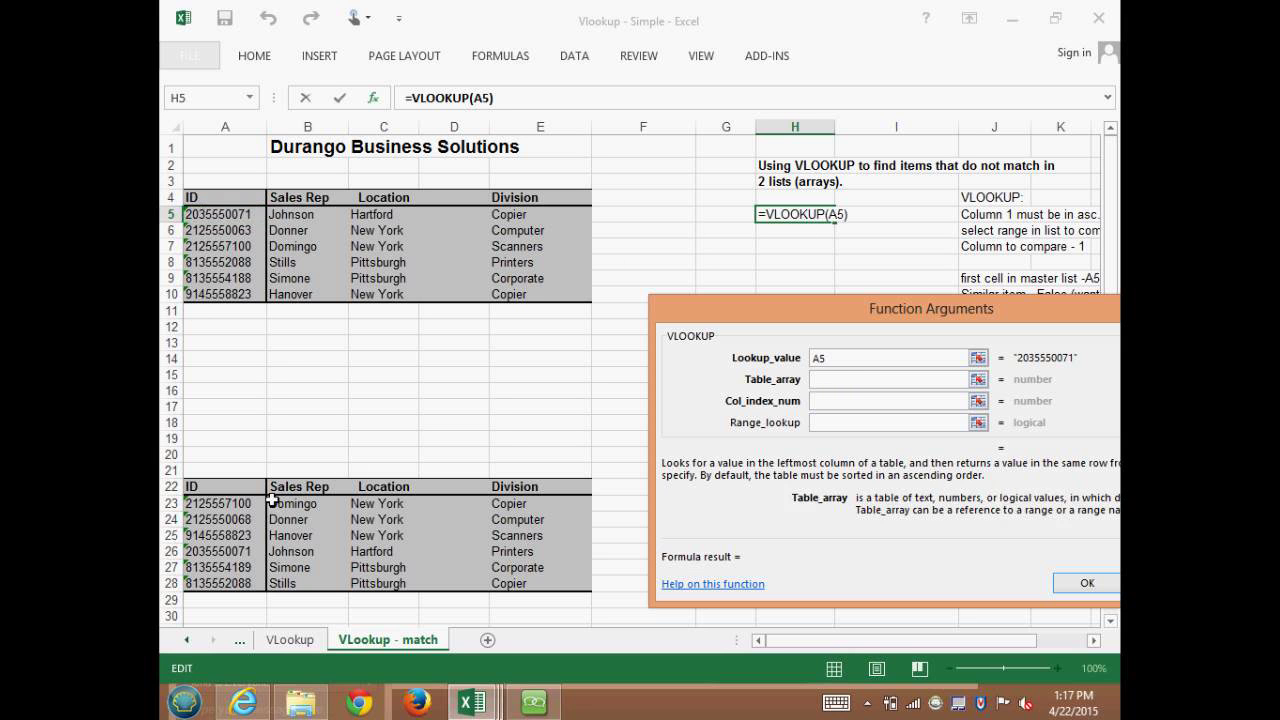
pyautogui.moveTo(240, 510); pyautogui.dragTo(240, 588)
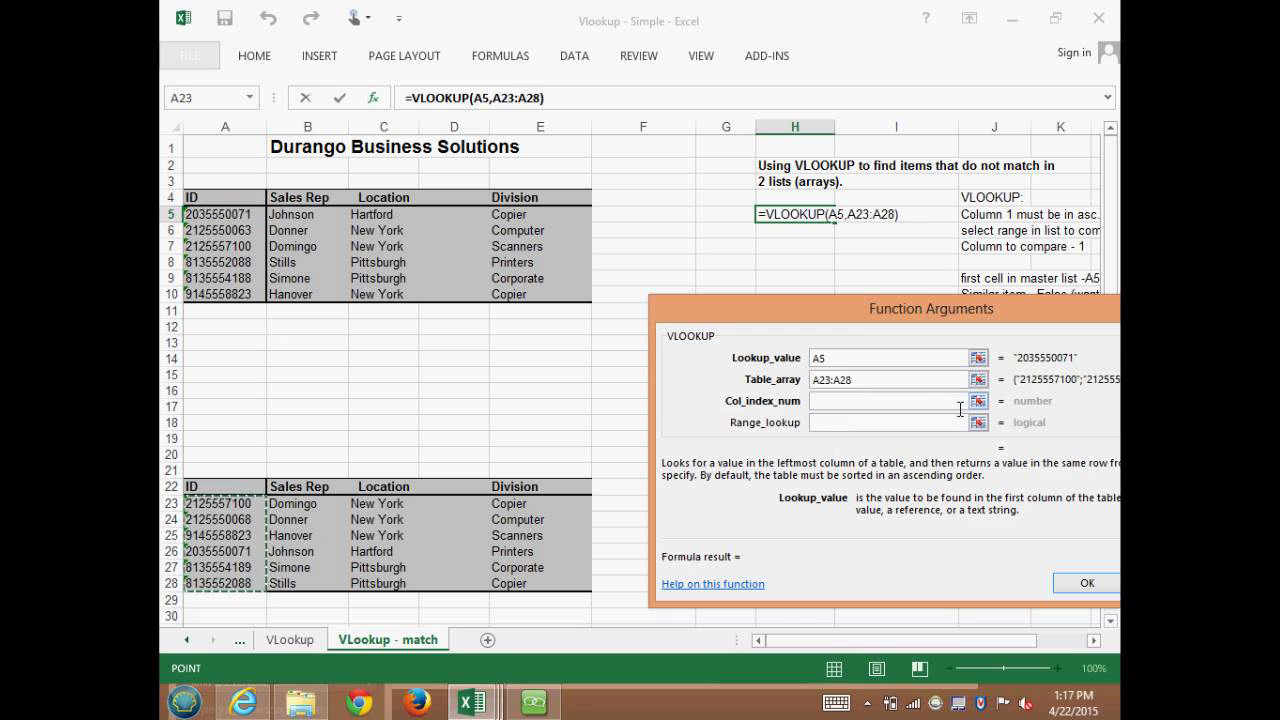
pyautogui.press('F4')
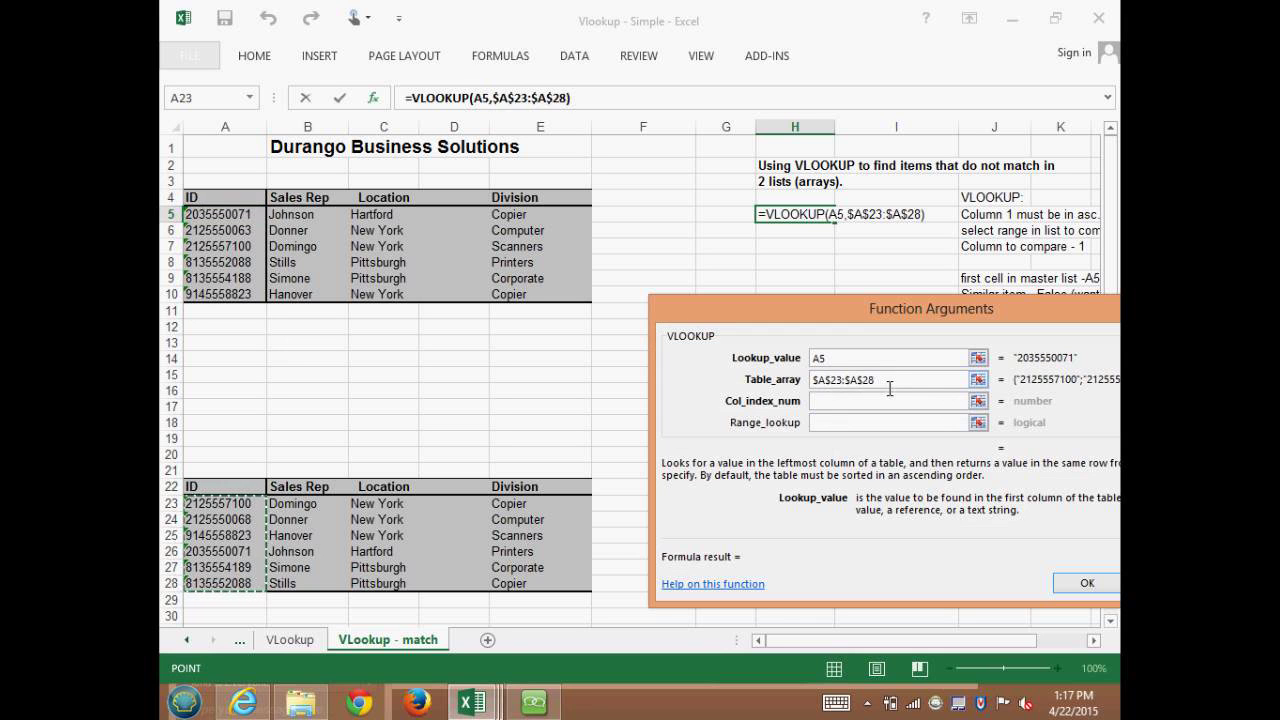
# Complete the H5 VLOOKUP with column index 1 and range lookup false
pyautogui.click(836, 406)
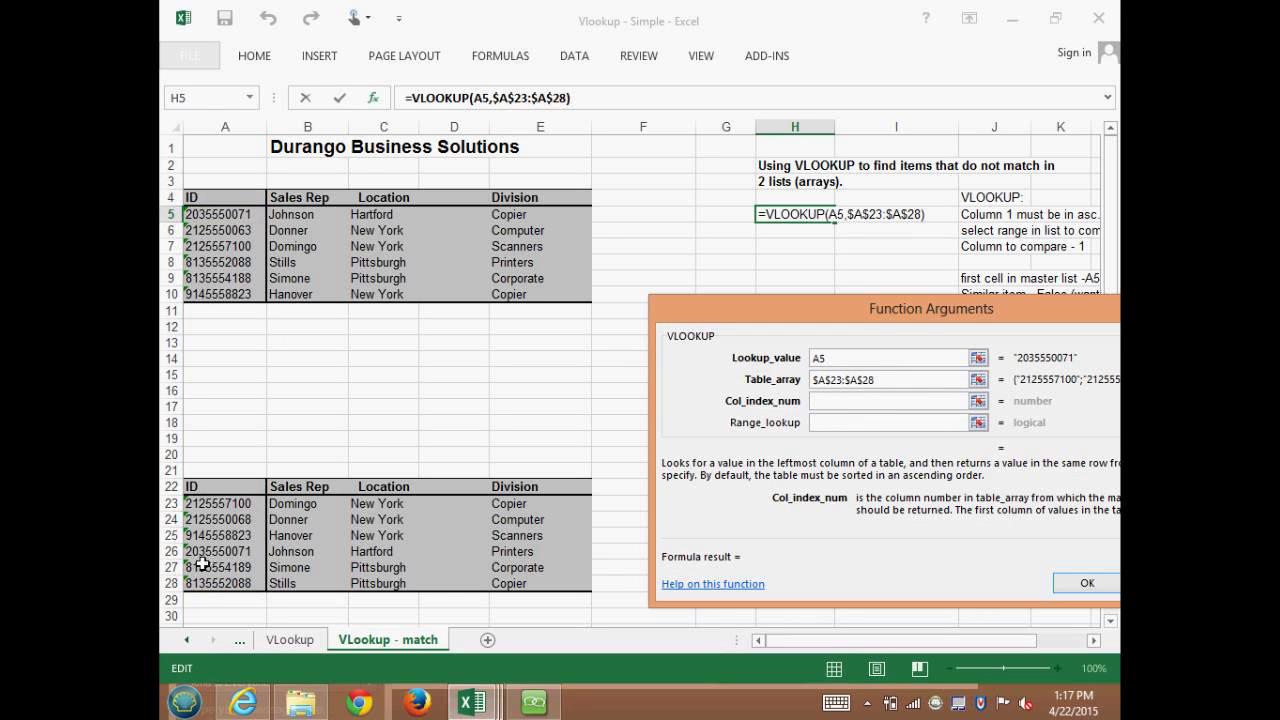
pyautogui.write('1')
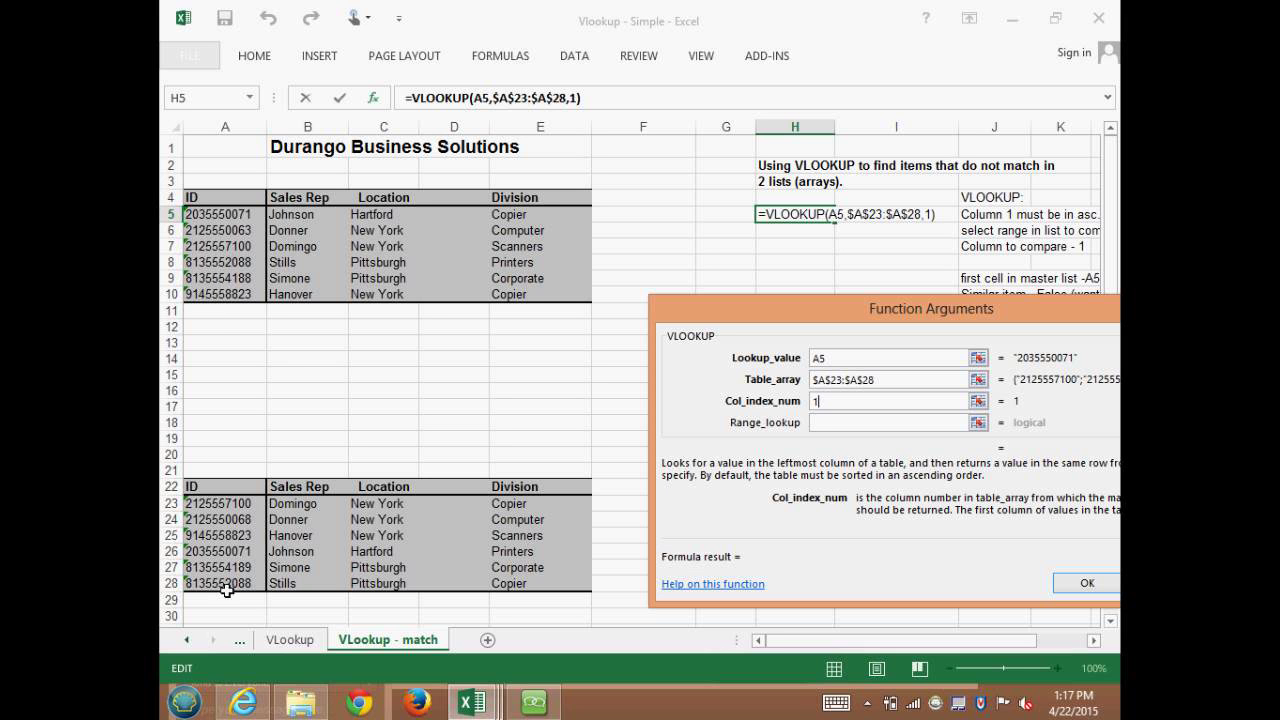
pyautogui.click(838, 425)
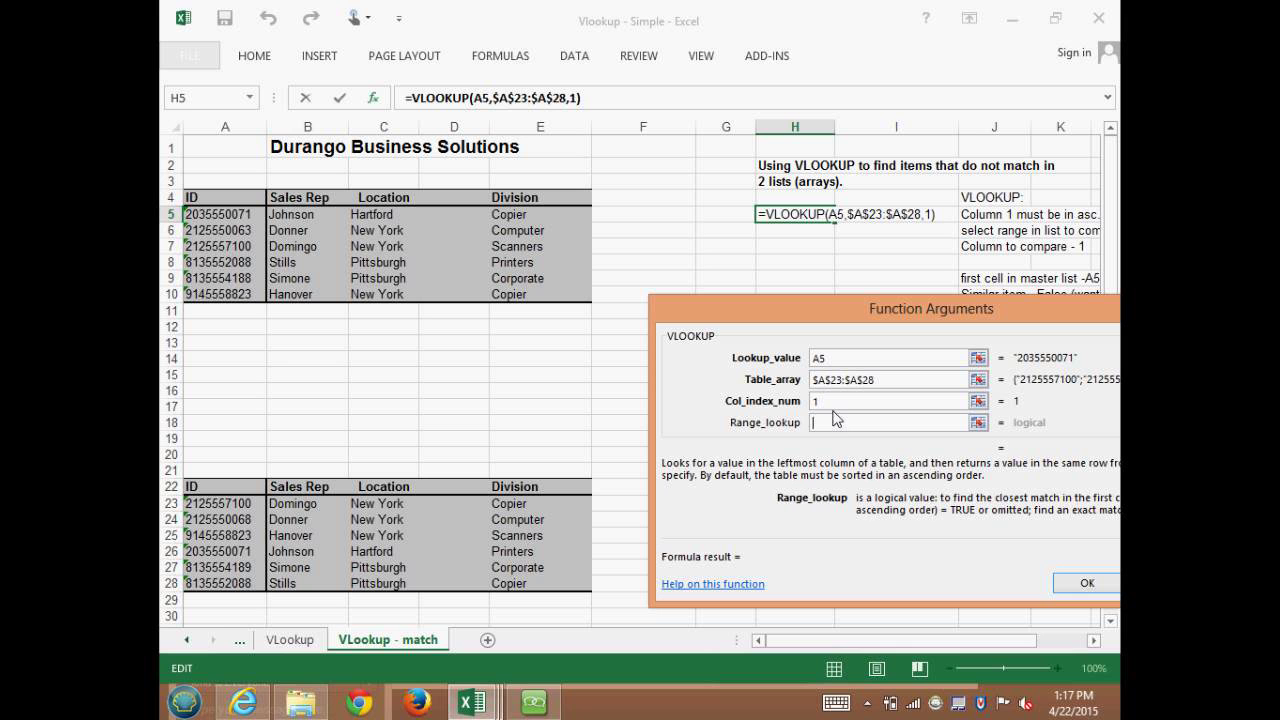
pyautogui.write('false')
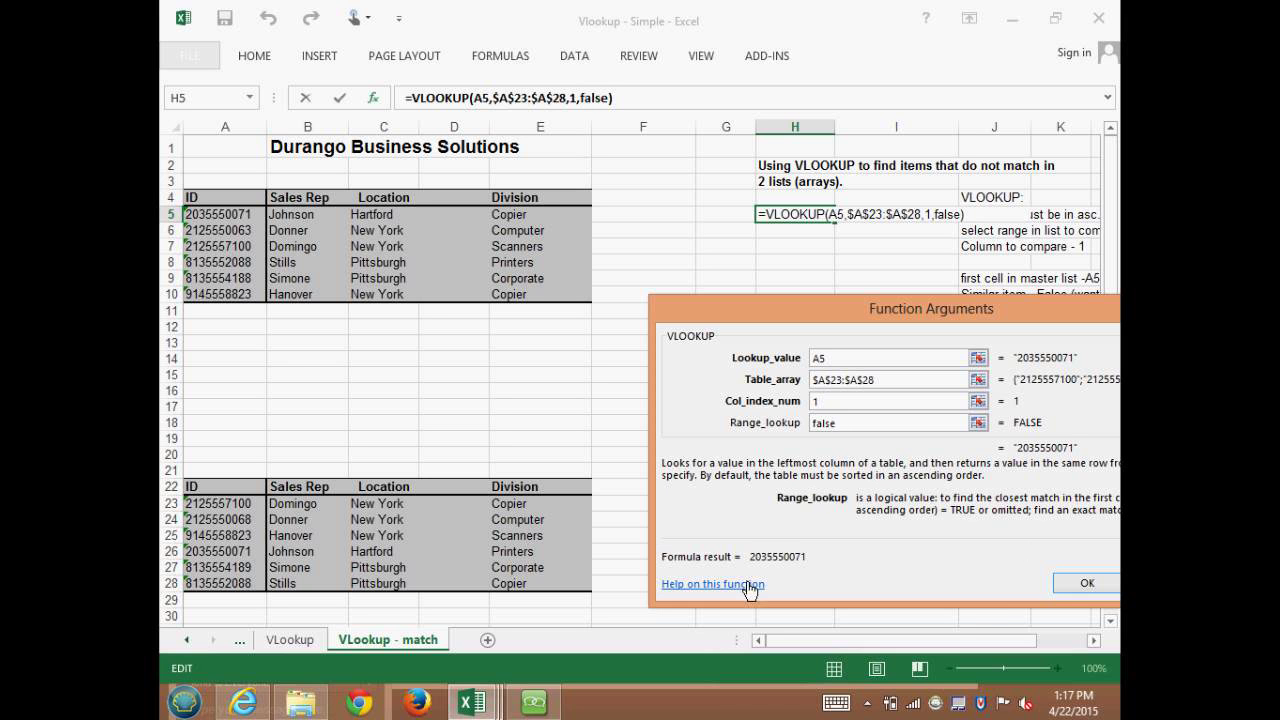
pyautogui.click(1086, 586)
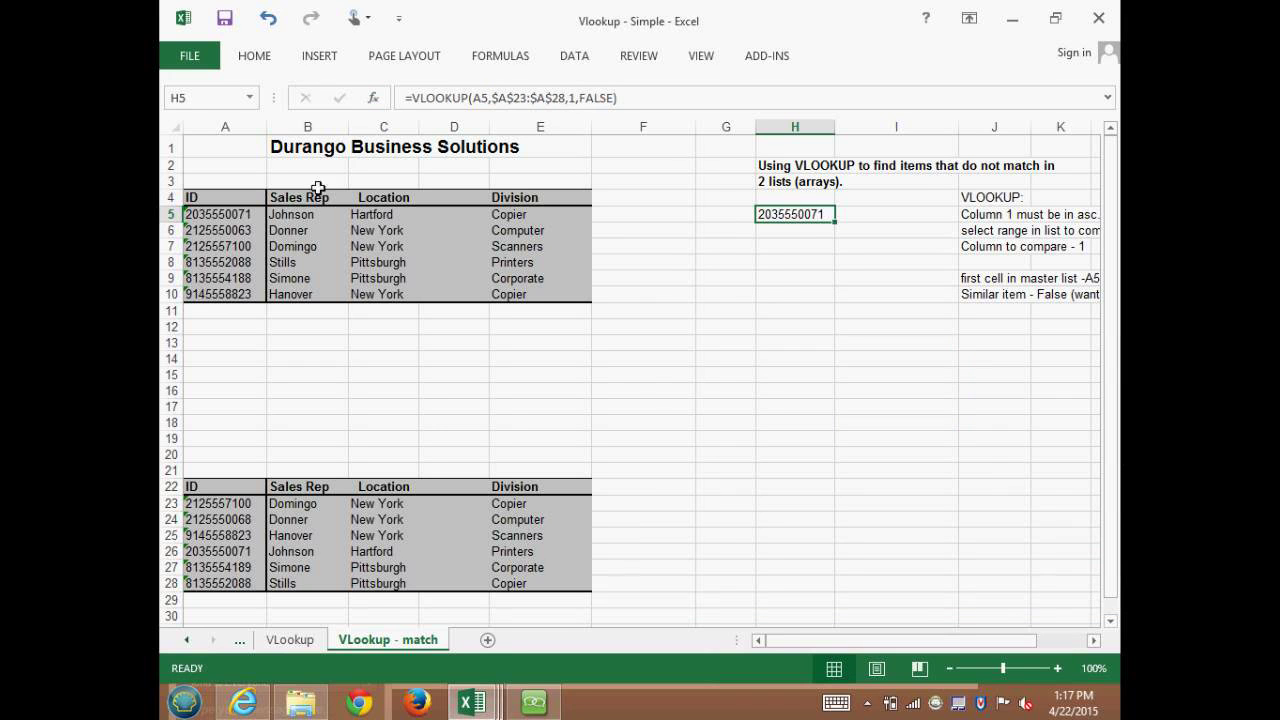
# Check the ID in A5 against the one in A26, and fill the H5 formula down to H10
pyautogui.click(204, 221)
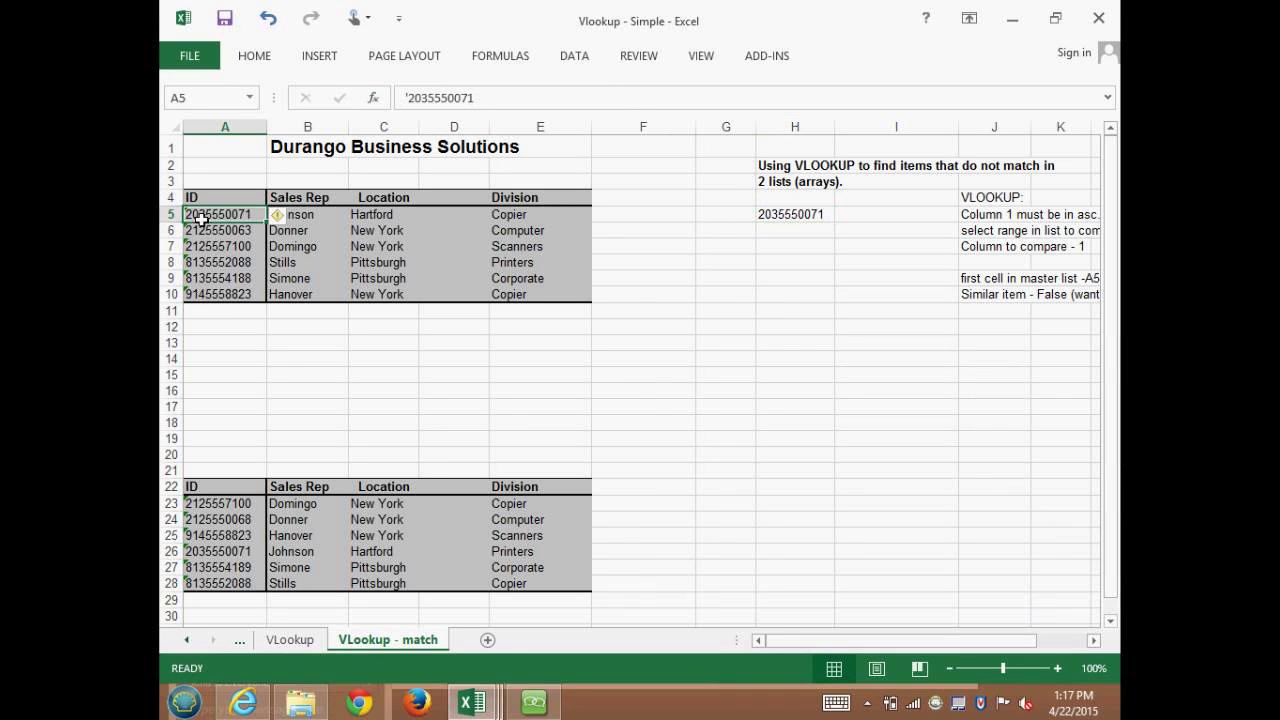
pyautogui.click(232, 553)
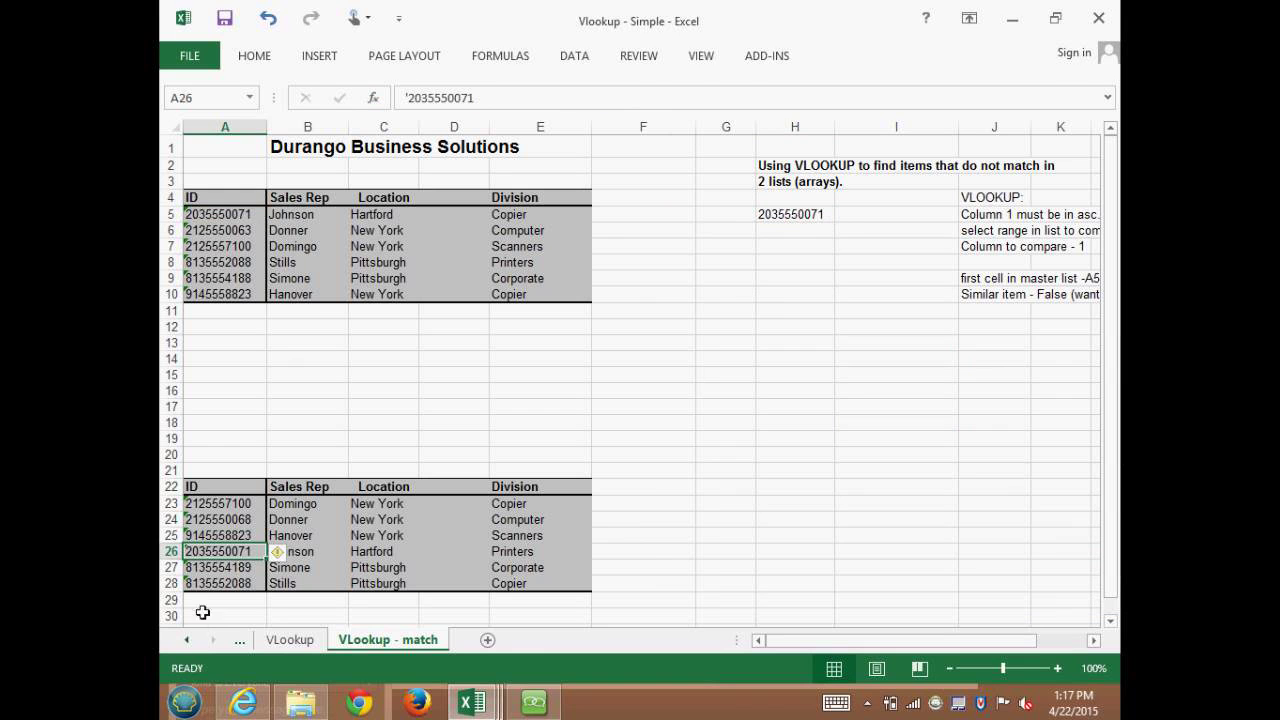
pyautogui.click(821, 215)
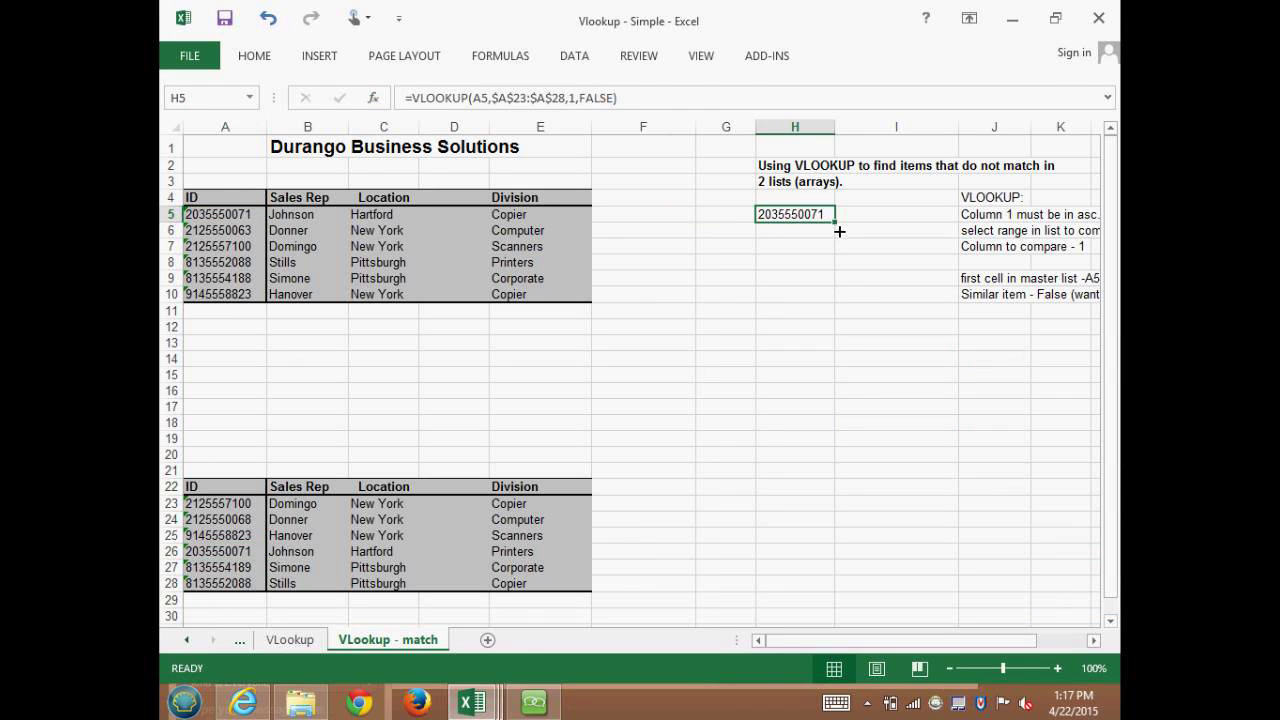
pyautogui.moveTo(840, 229); pyautogui.dragTo(829, 314)
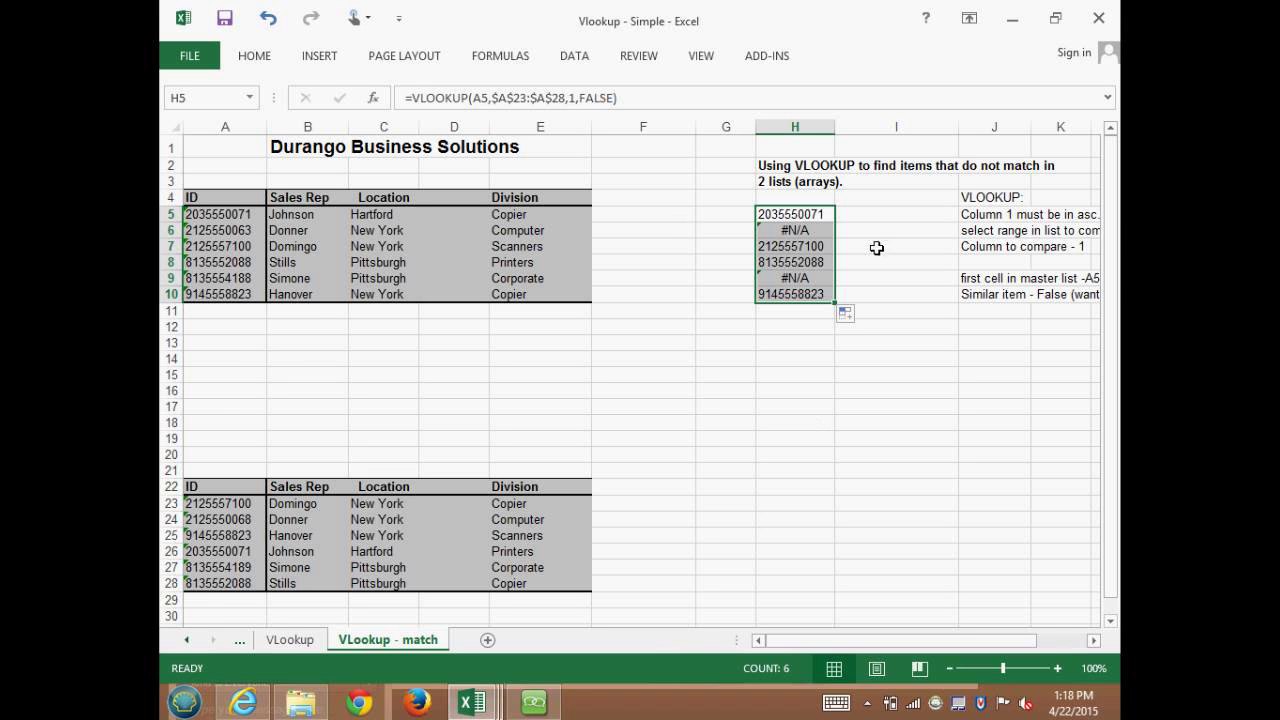
# Examine the IDs in A6 and A9 against the second list, and review the formula in H5
pyautogui.click(208, 236)
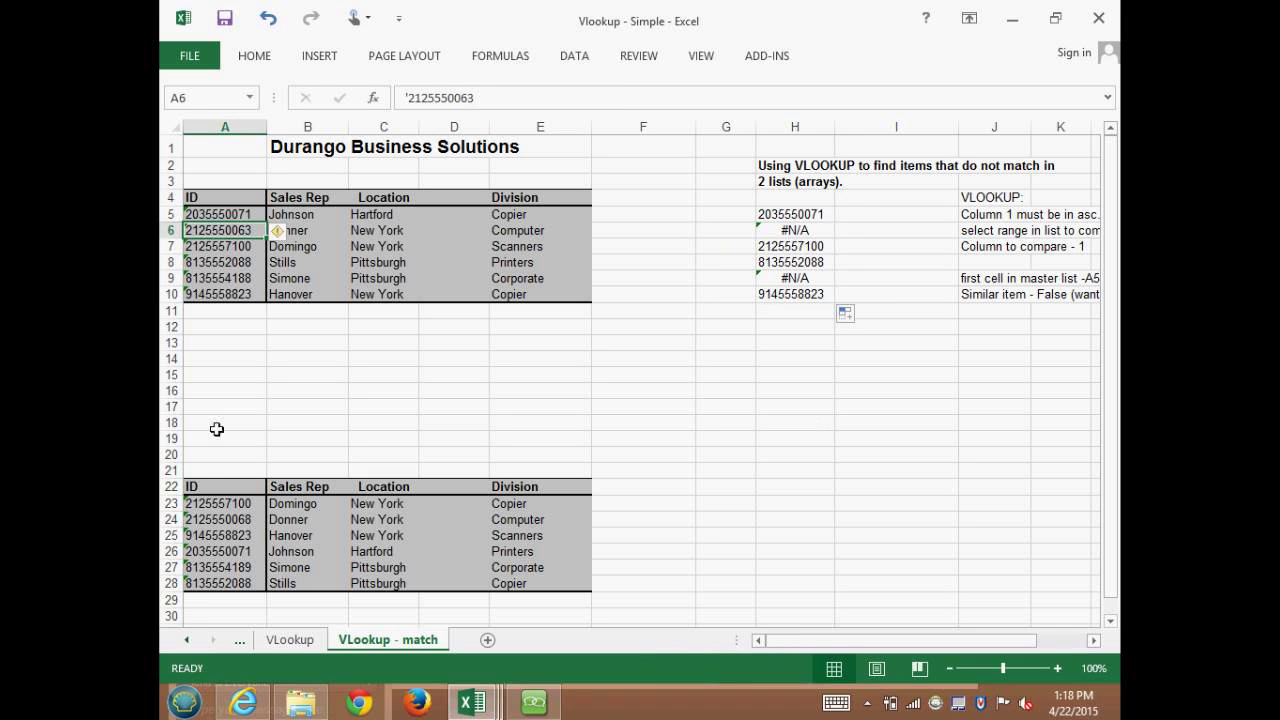
pyautogui.click(252, 282)
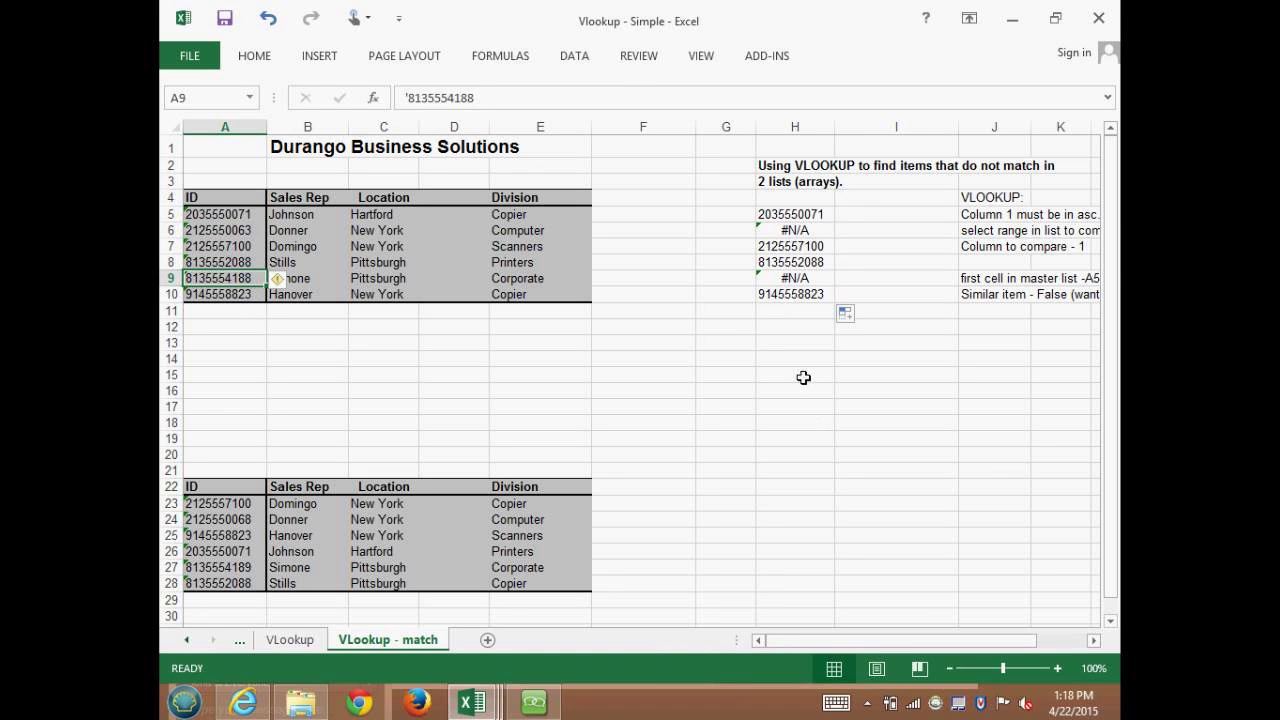
pyautogui.click(663, 327)
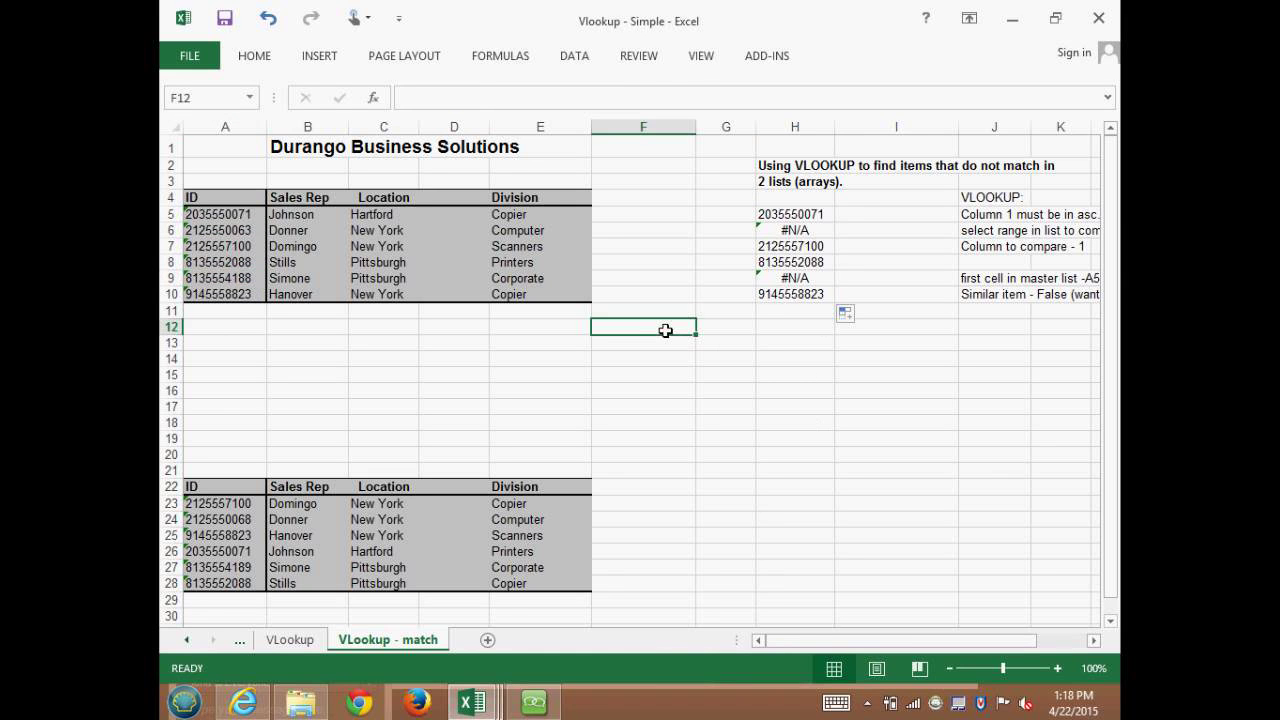
pyautogui.click(803, 215)
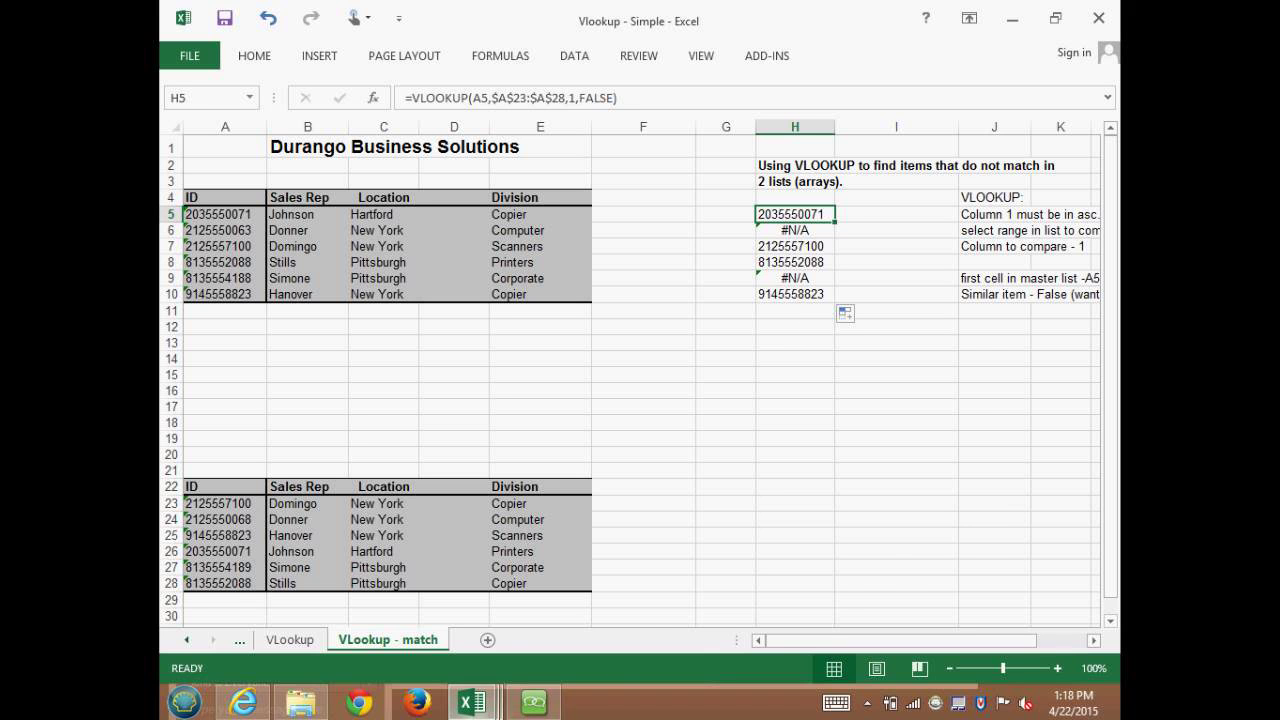
# Switch to the Product IDs V-HLookup workbook and go to the beginning of the model number and year table on Sheet1
pyautogui.moveTo(478, 700)
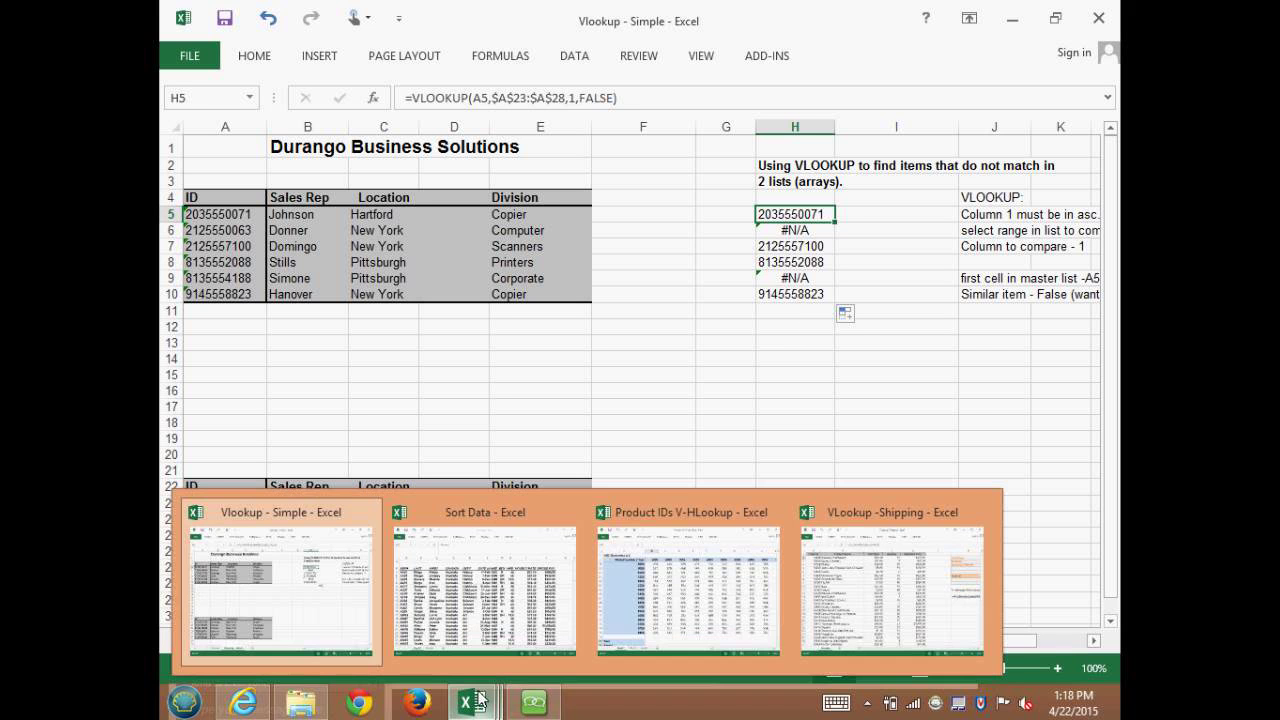
pyautogui.click(703, 592)
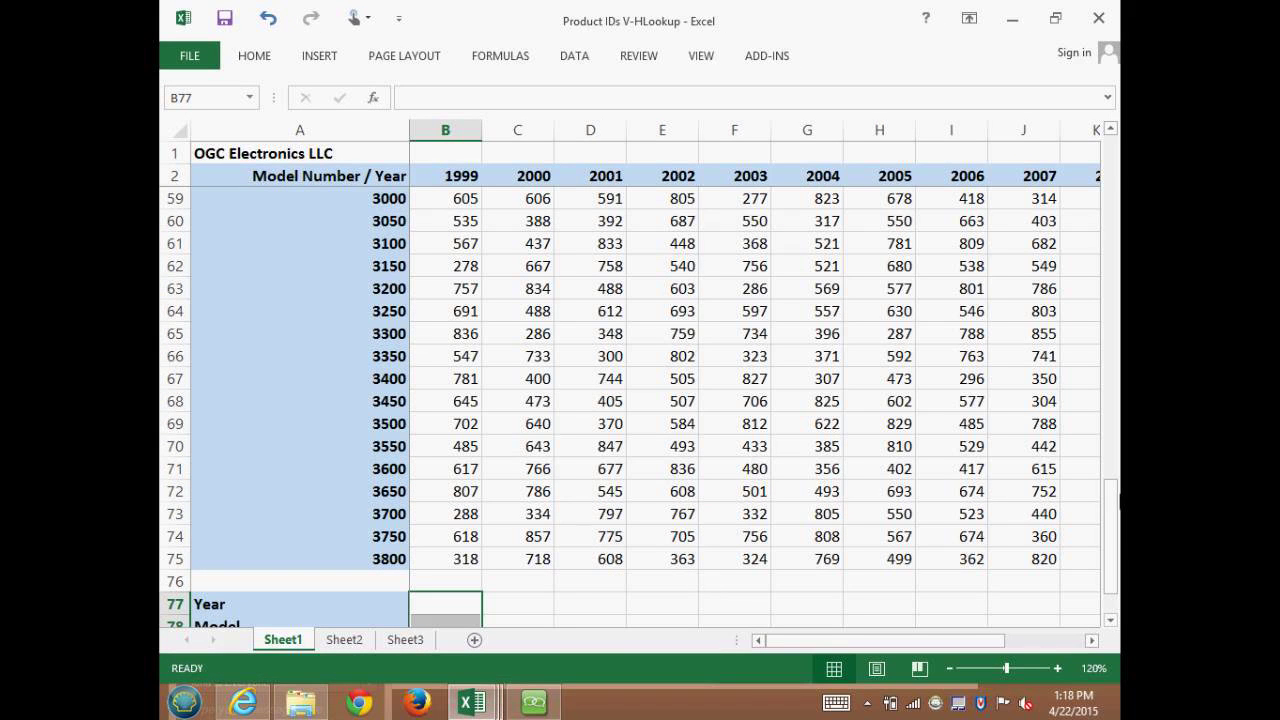
pyautogui.click(950, 668)
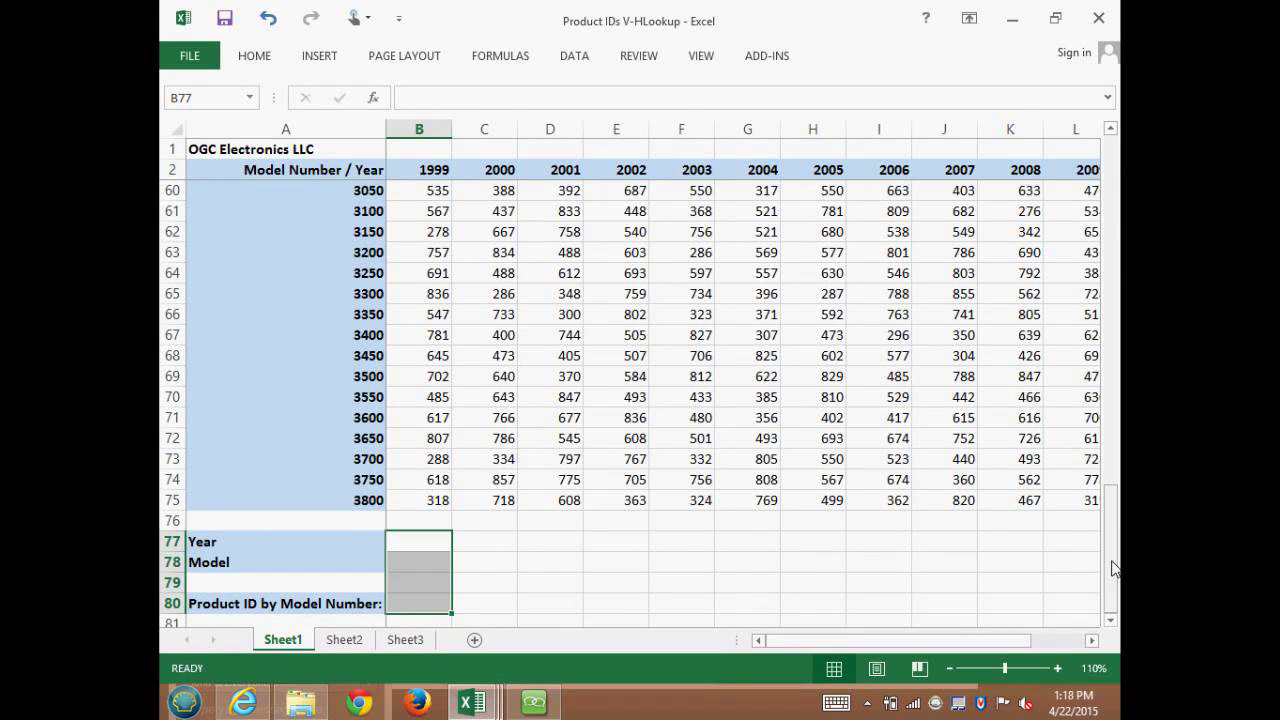
pyautogui.scroll(19, 1115, 568)
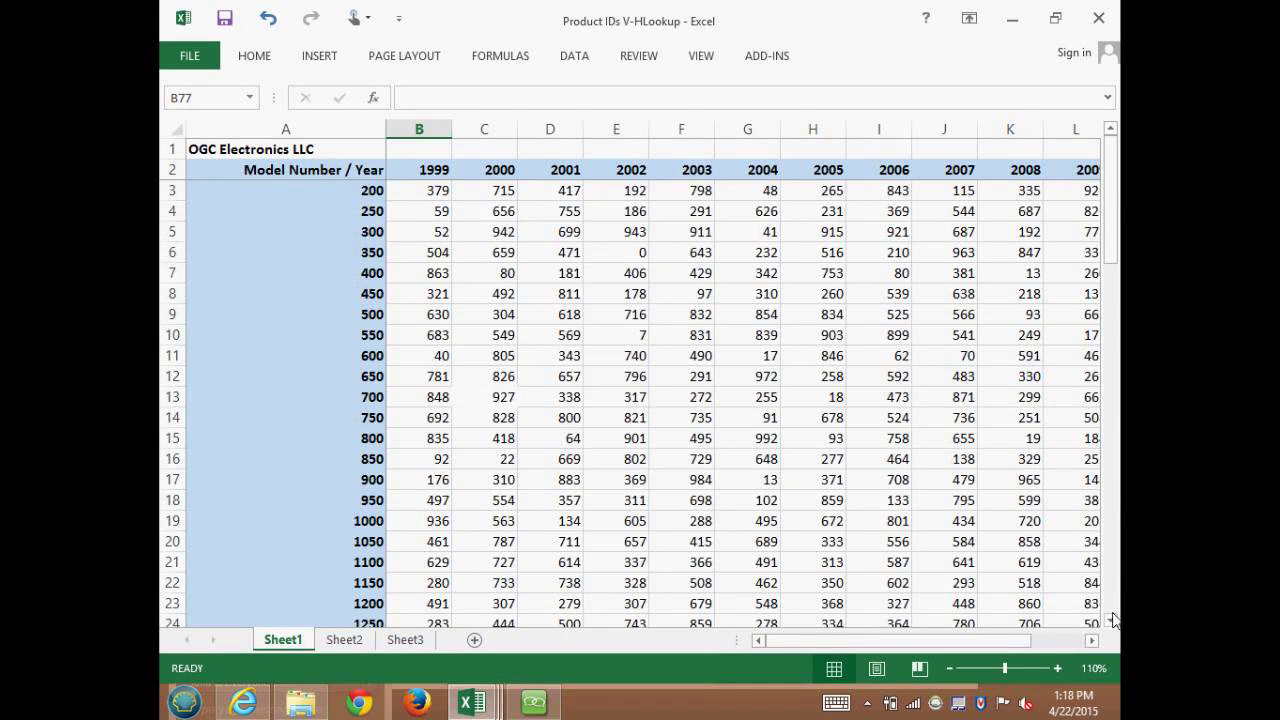
# Examine the year headings through 2010, the model numbers in column A, and the product ID for model 800 in 2007
pyautogui.click(1091, 641)
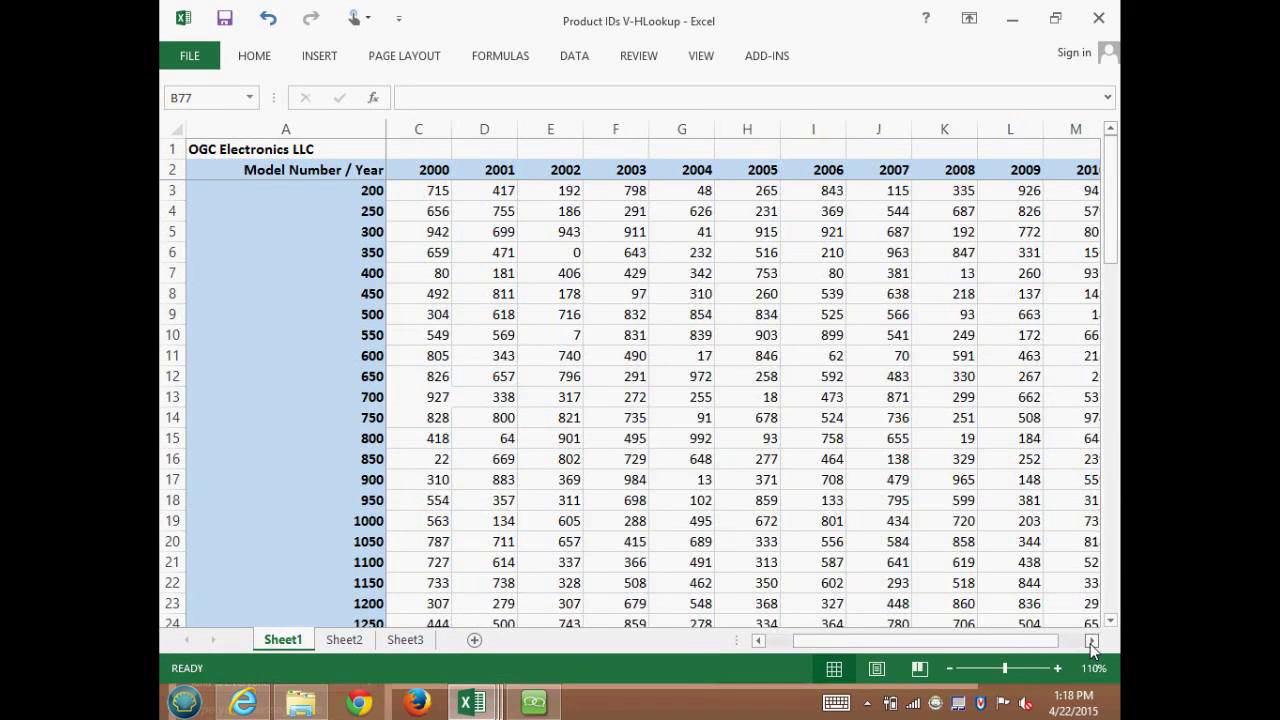
pyautogui.click(1091, 641)
pyautogui.click(1091, 641)
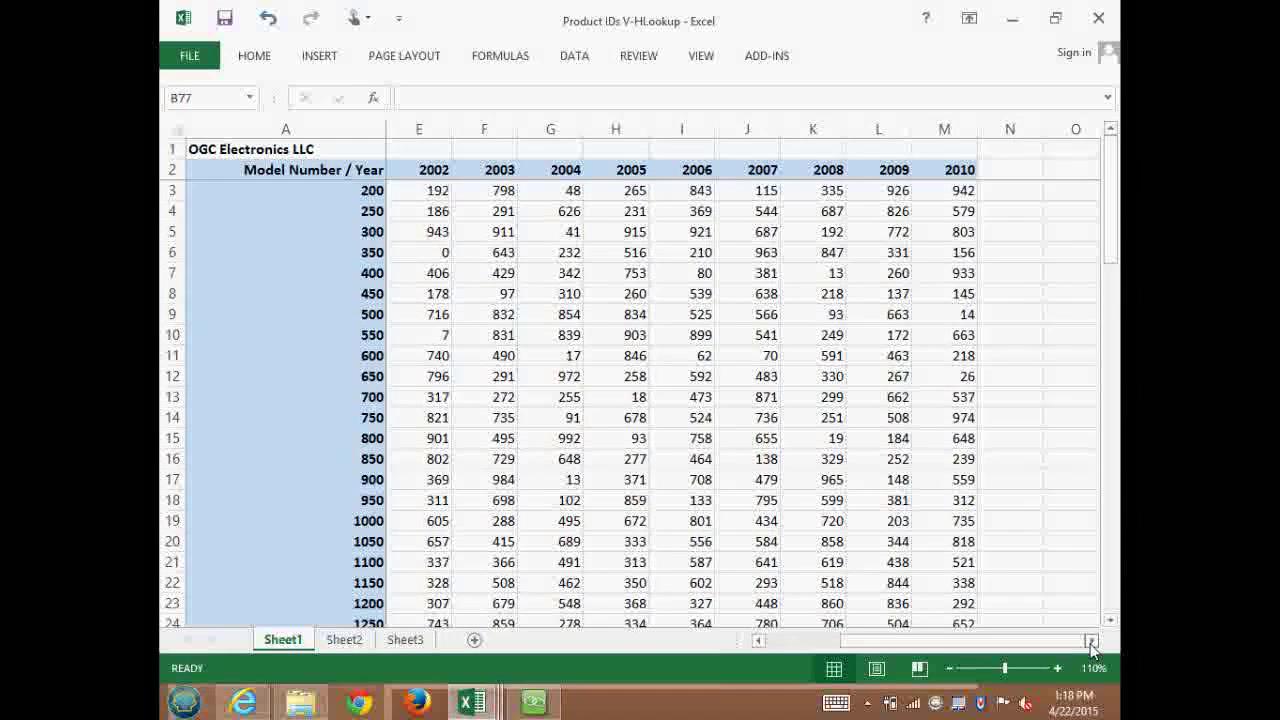
pyautogui.click(1091, 641)
pyautogui.click(1091, 641)
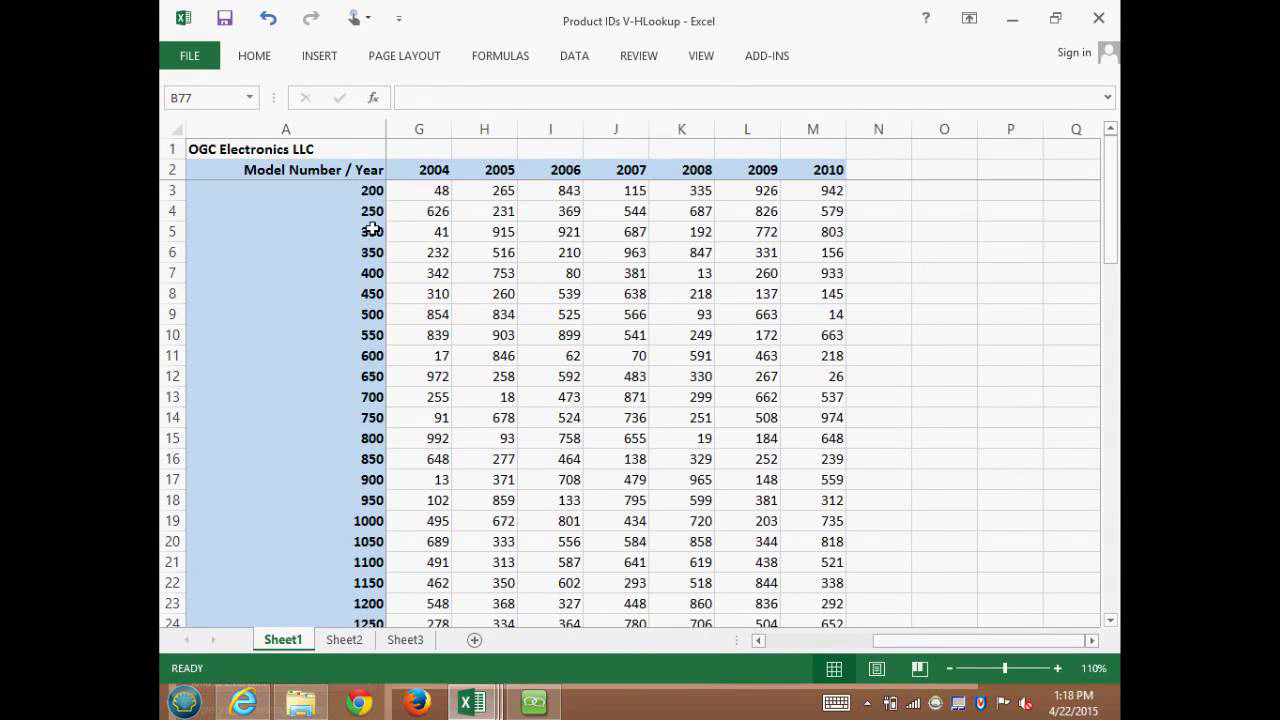
pyautogui.click(628, 172)
pyautogui.click(549, 171)
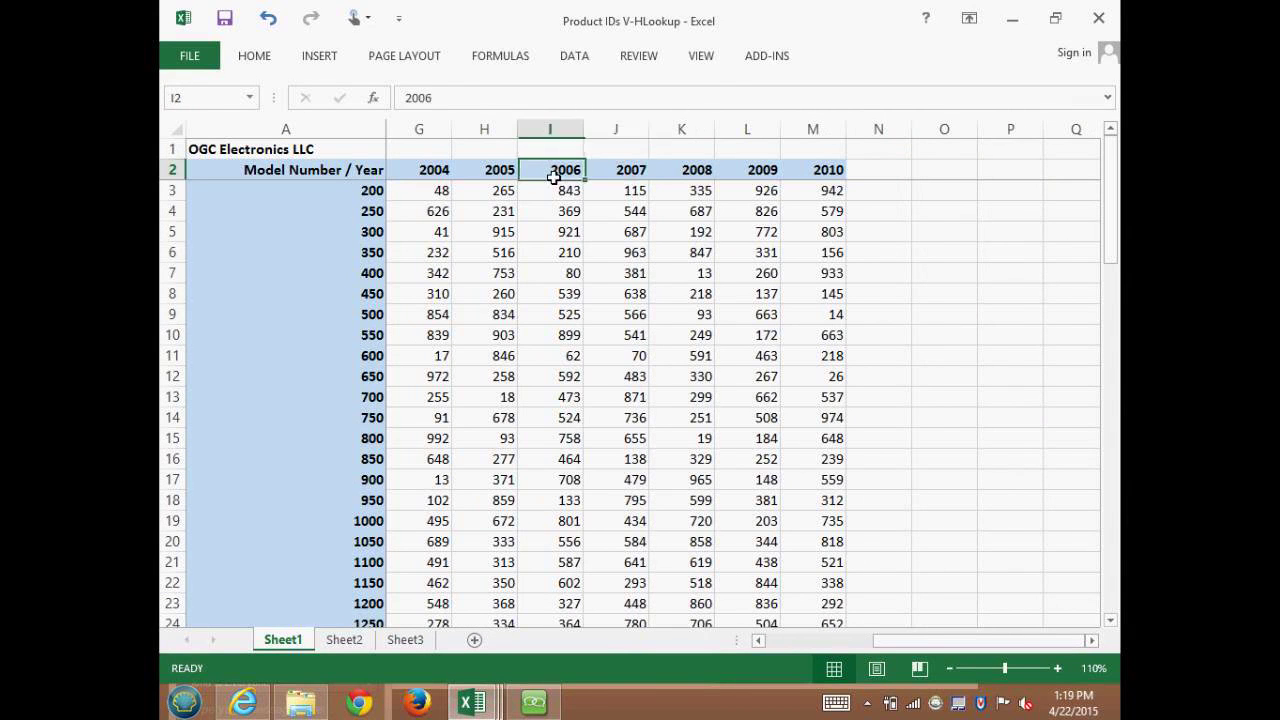
pyautogui.click(509, 177)
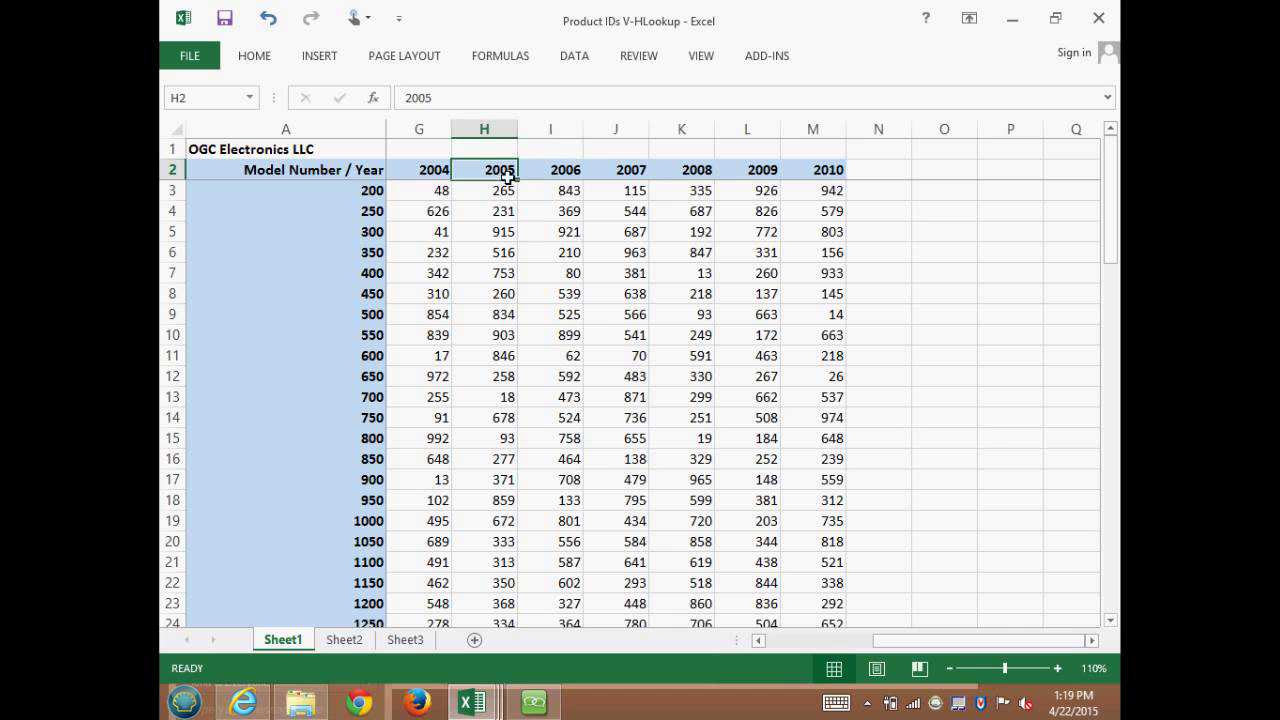
pyautogui.click(357, 459)
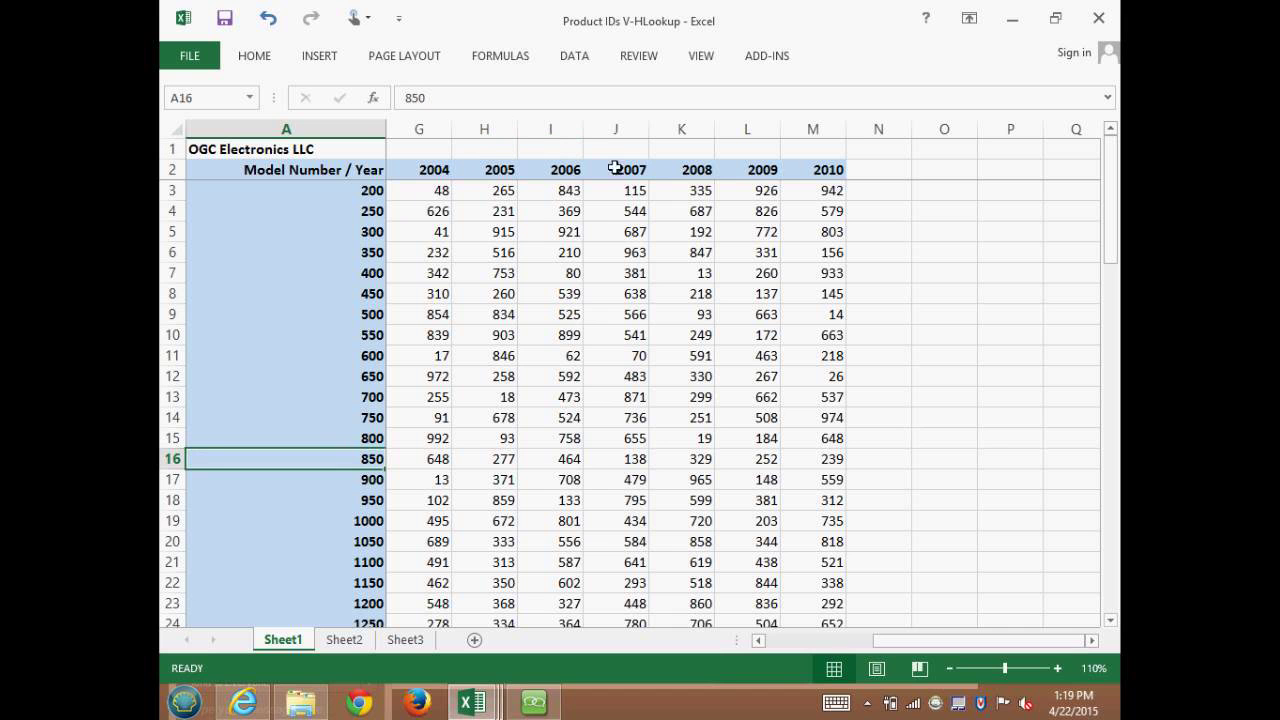
pyautogui.click(629, 442)
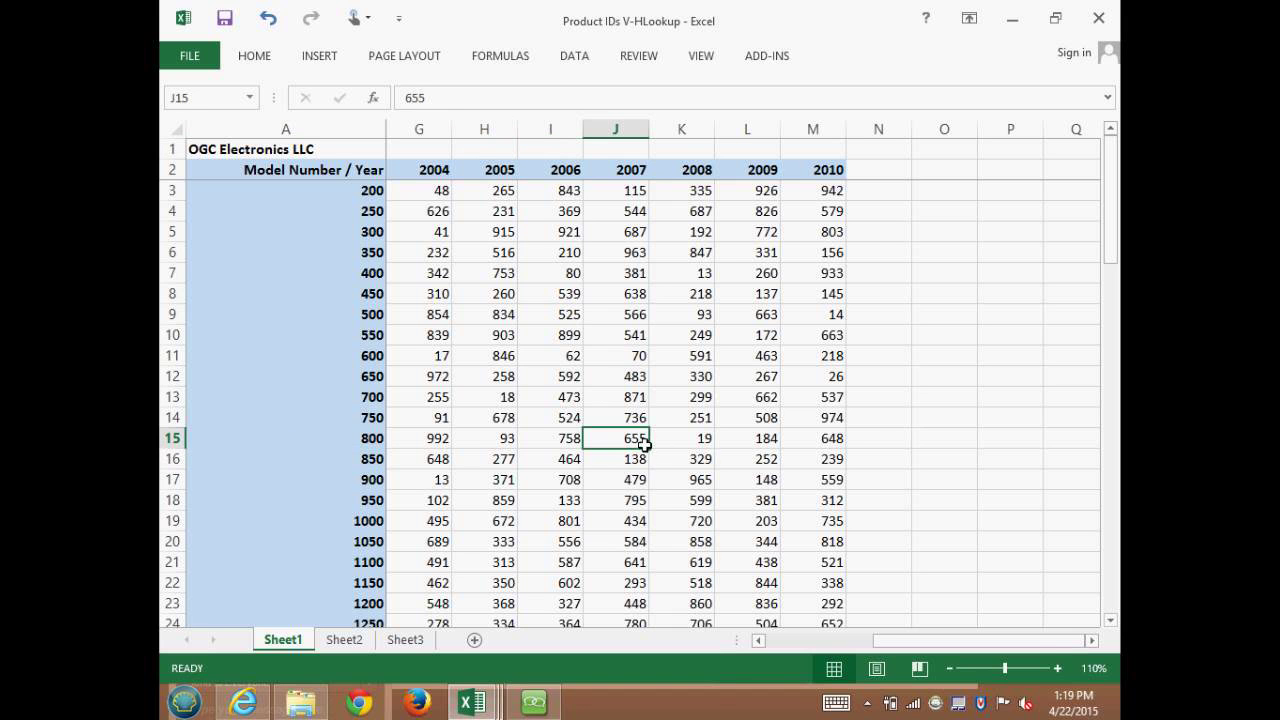
# Enter 2010 as the year in B77 and 300 as the model in B78 below the table
pyautogui.moveTo(1028, 642); pyautogui.dragTo(913, 637)
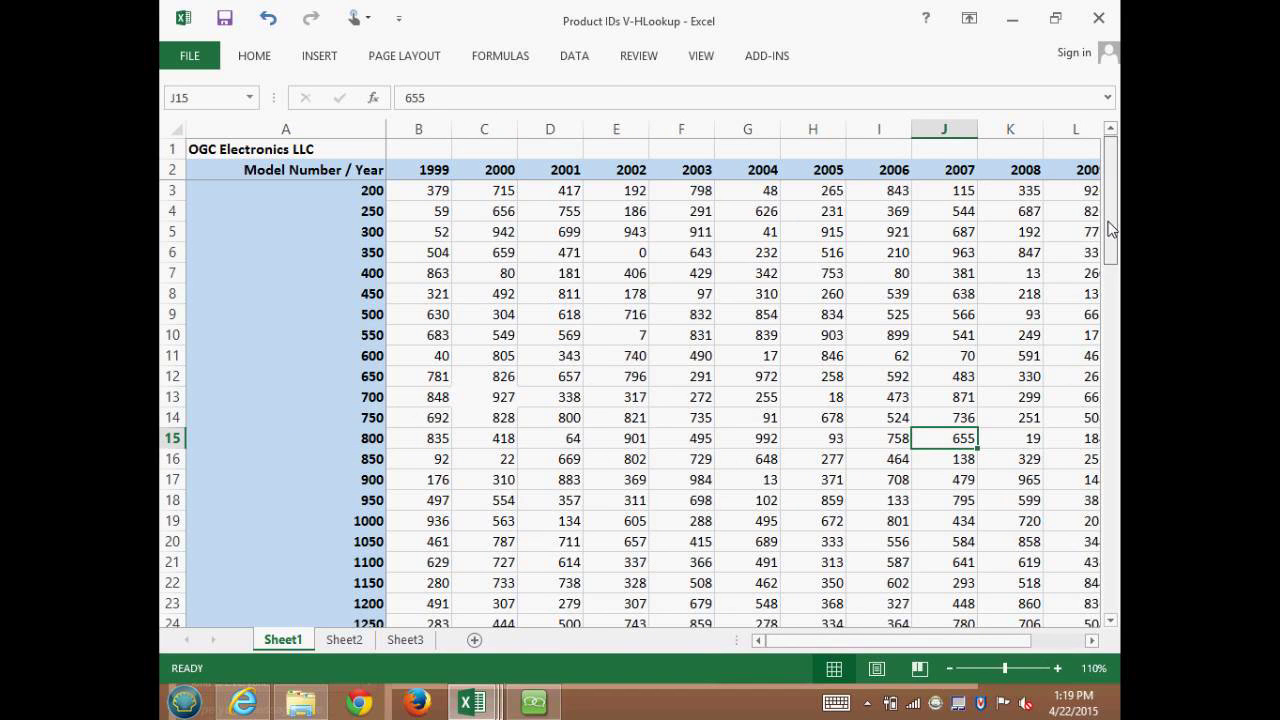
pyautogui.moveTo(1112, 229); pyautogui.dragTo(1118, 600)
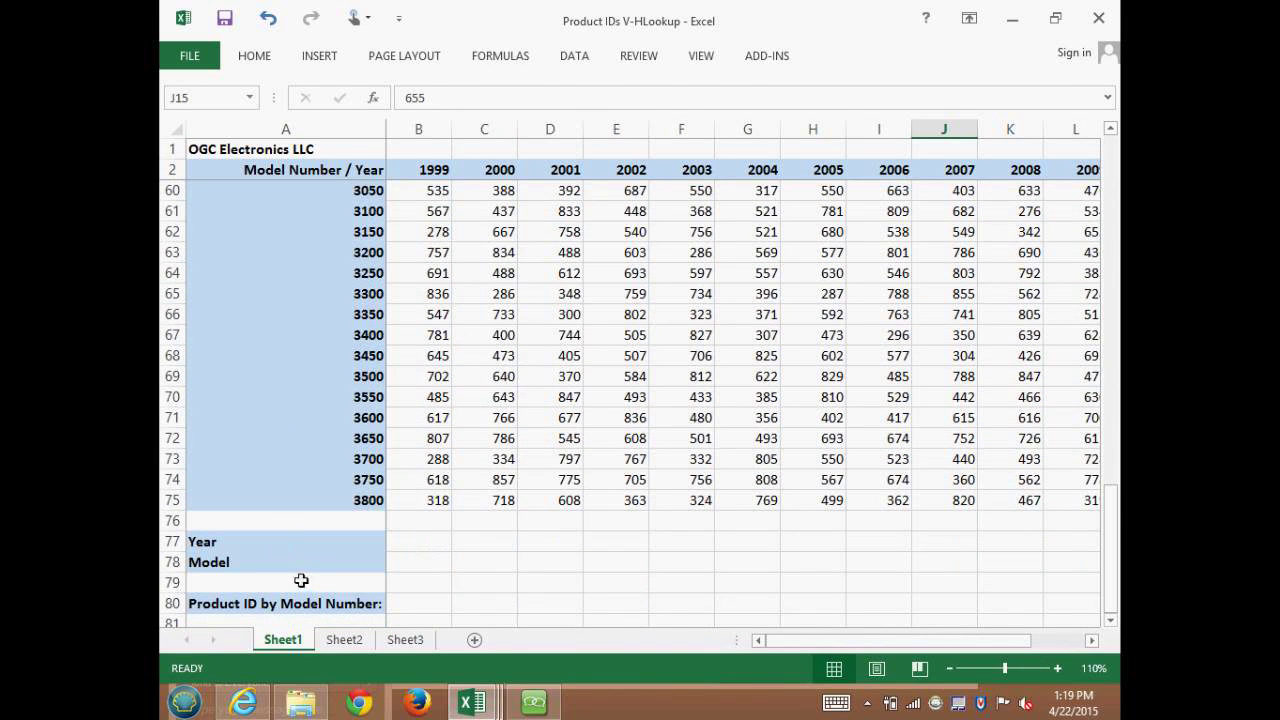
pyautogui.click(428, 548)
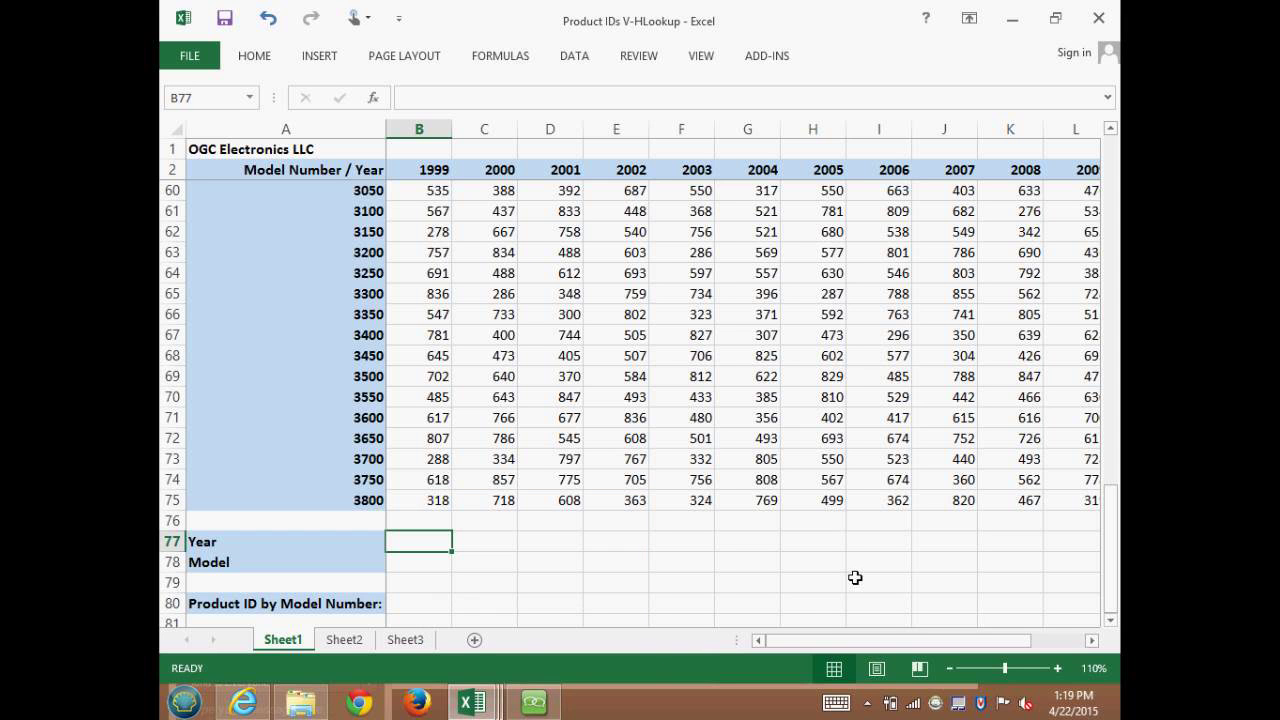
pyautogui.write('2010')
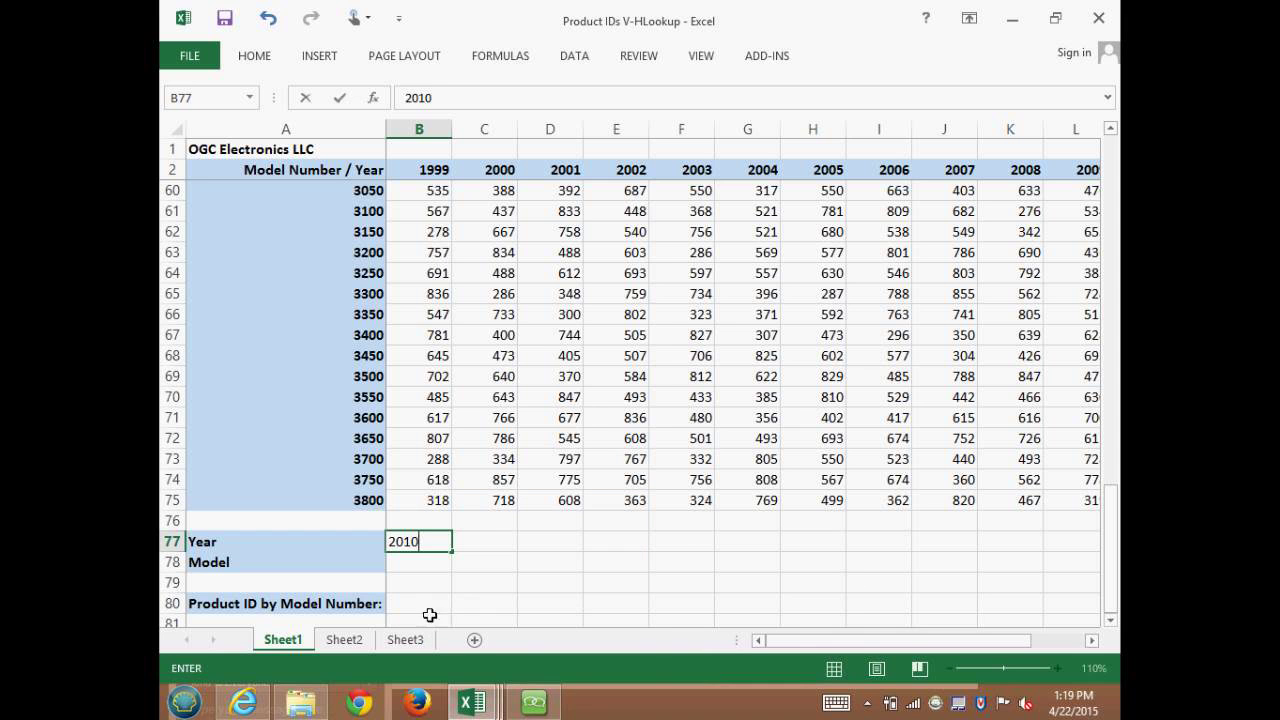
pyautogui.click(421, 573)
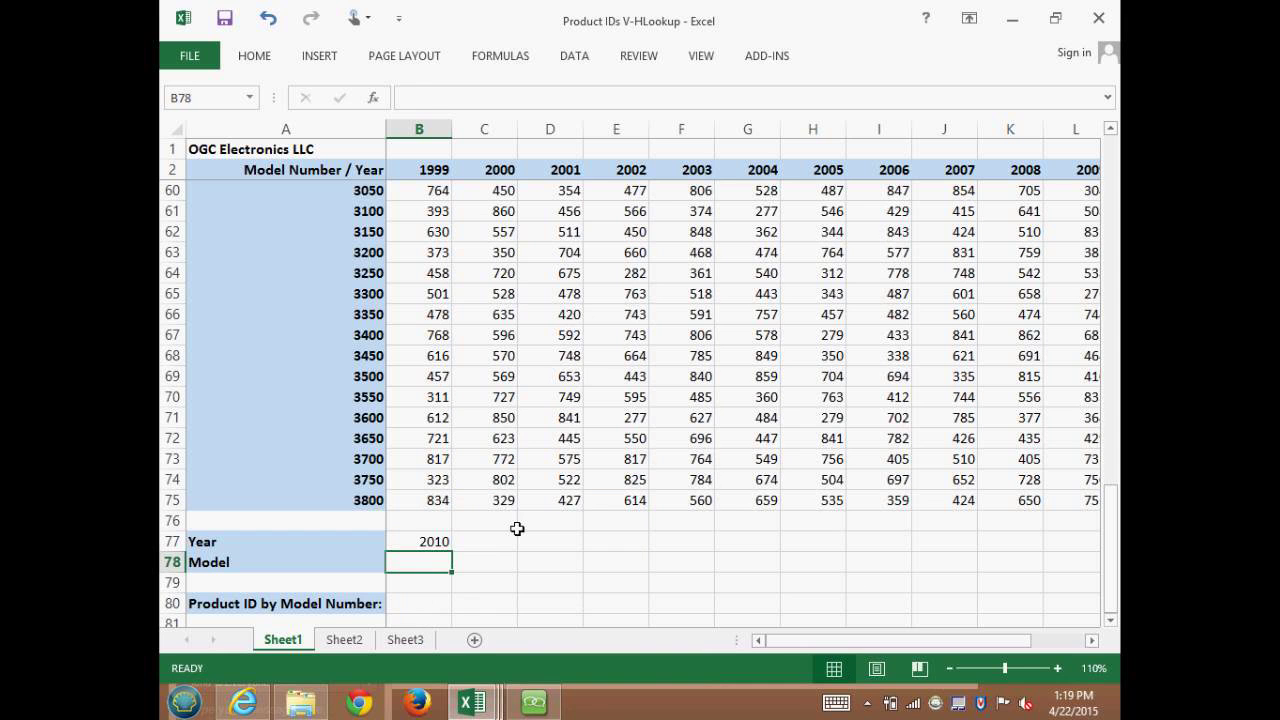
pyautogui.write('300')
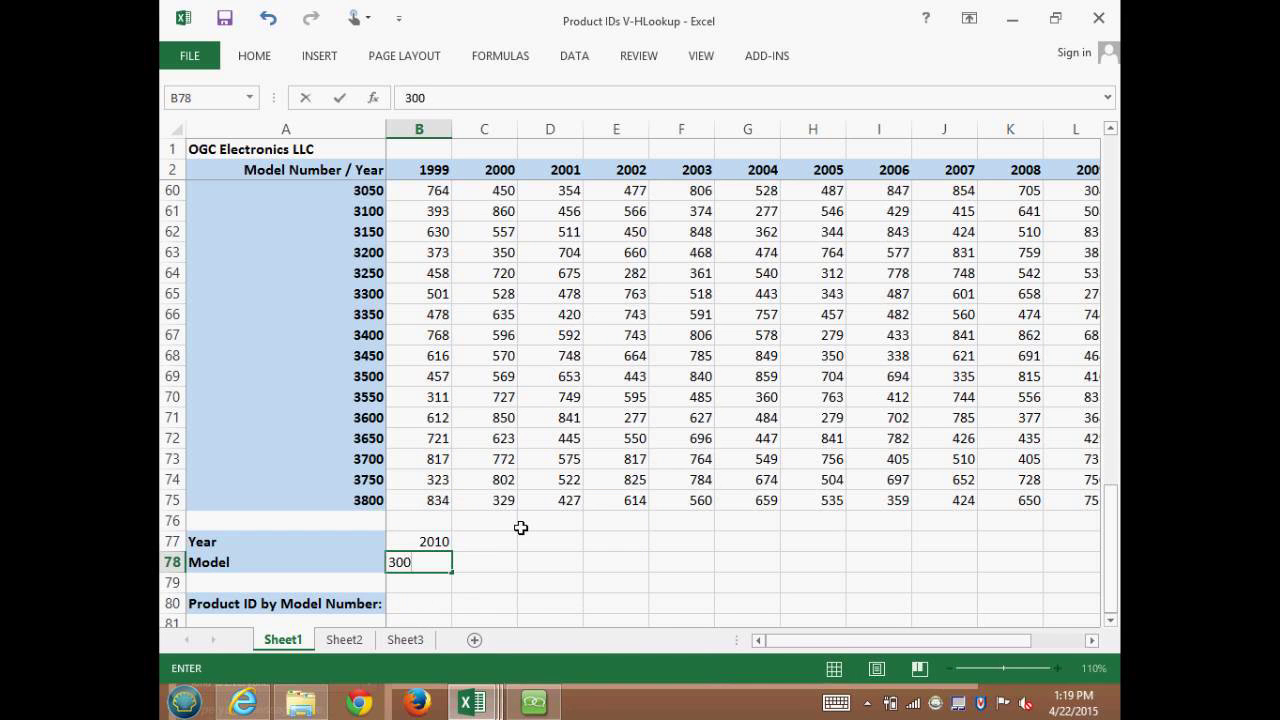
pyautogui.press('Return')
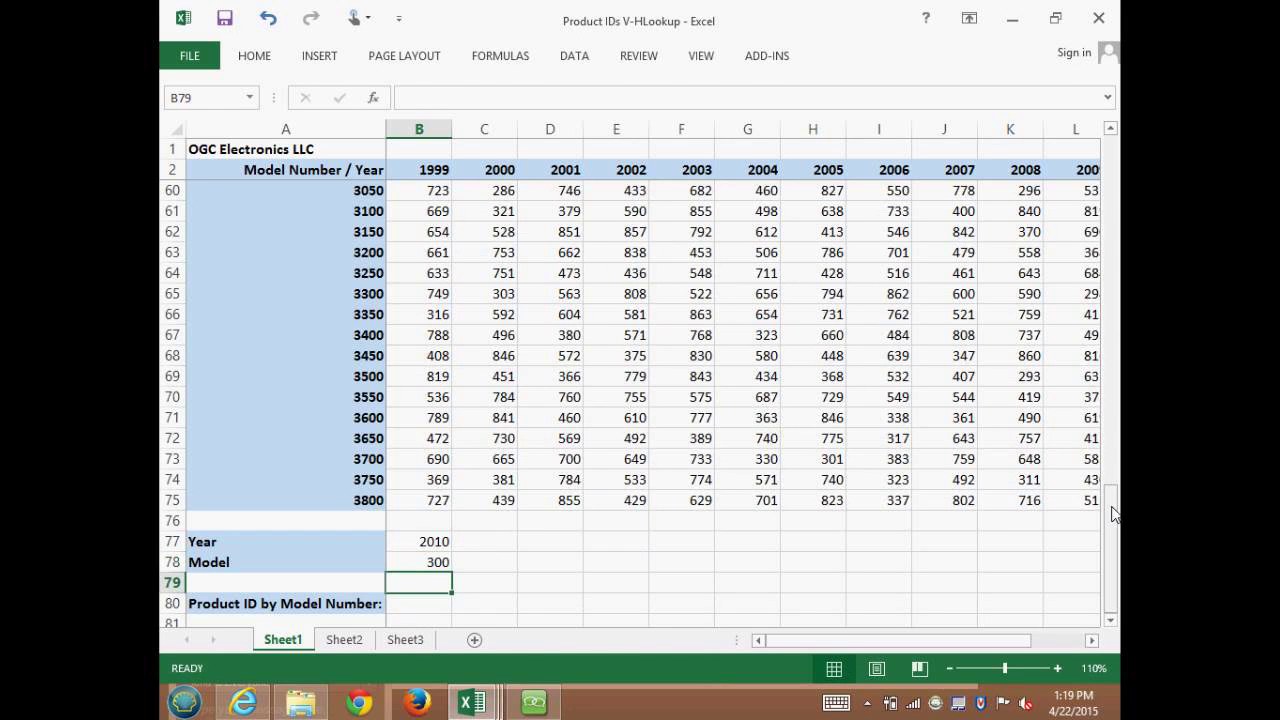
# Select the model 300 row and look up its product ID under the year 2010
pyautogui.scroll(19, 1110, 428)
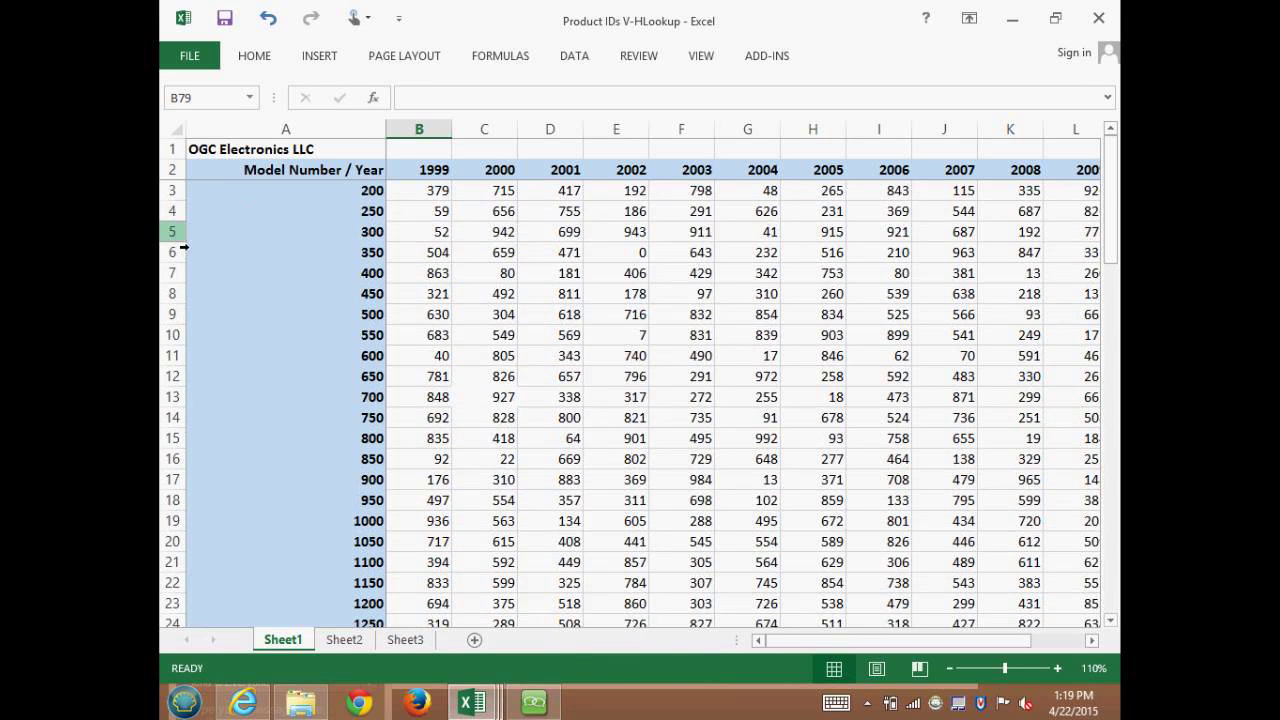
pyautogui.click(172, 231)
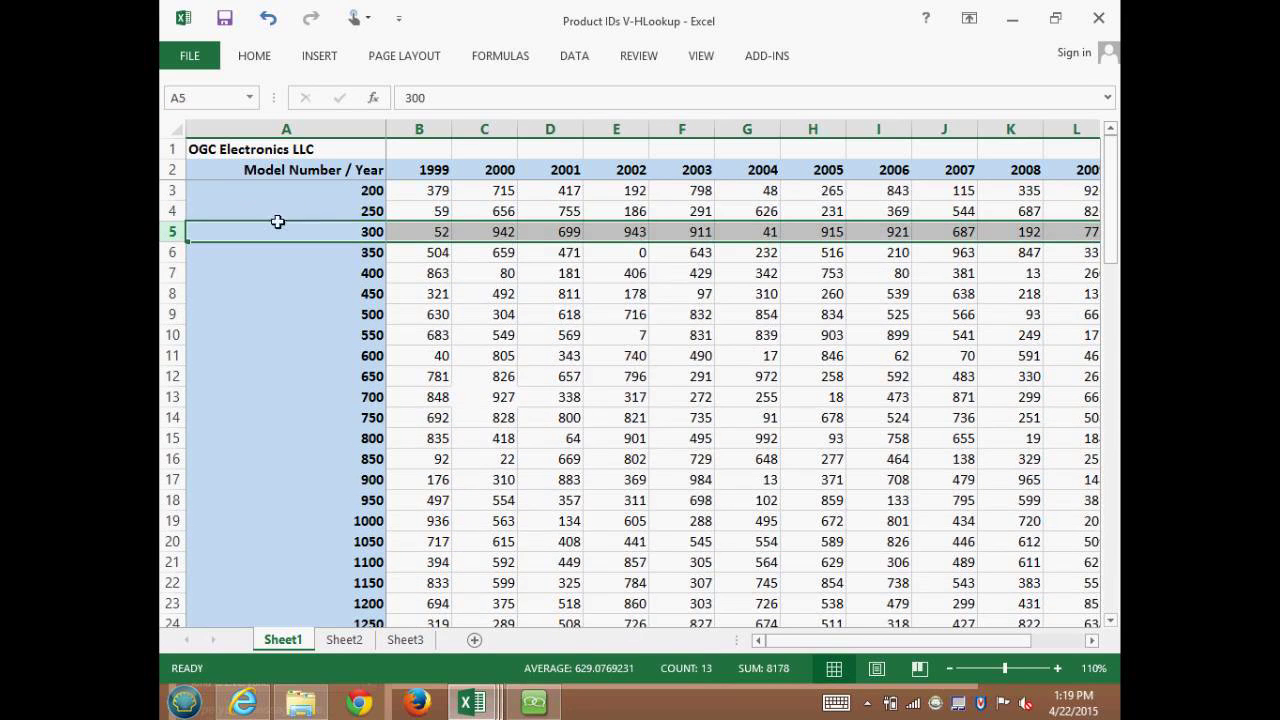
pyautogui.click(1093, 641)
pyautogui.click(1093, 641)
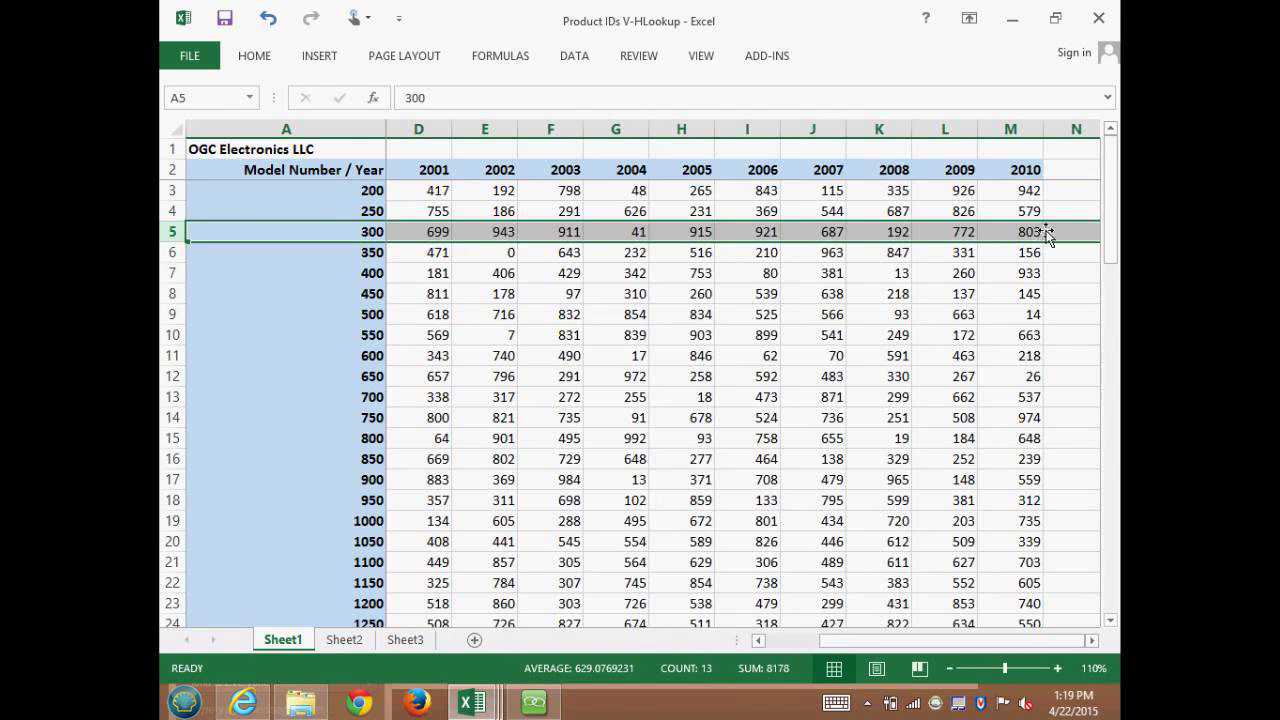
# Start an HLOOKUP formula in B80 with its function arguments dialog, using B77 as the lookup value
pyautogui.moveTo(1110, 222); pyautogui.dragTo(1110, 509)
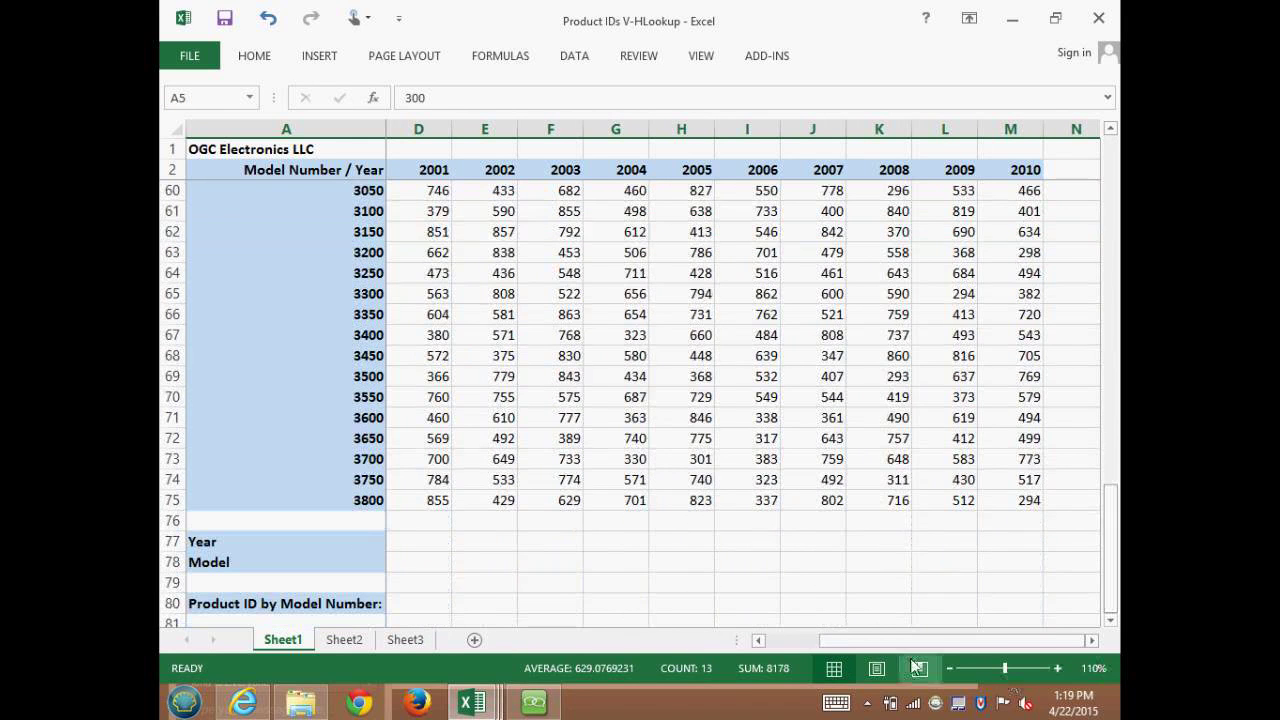
pyautogui.click(758, 641)
pyautogui.click(758, 641)
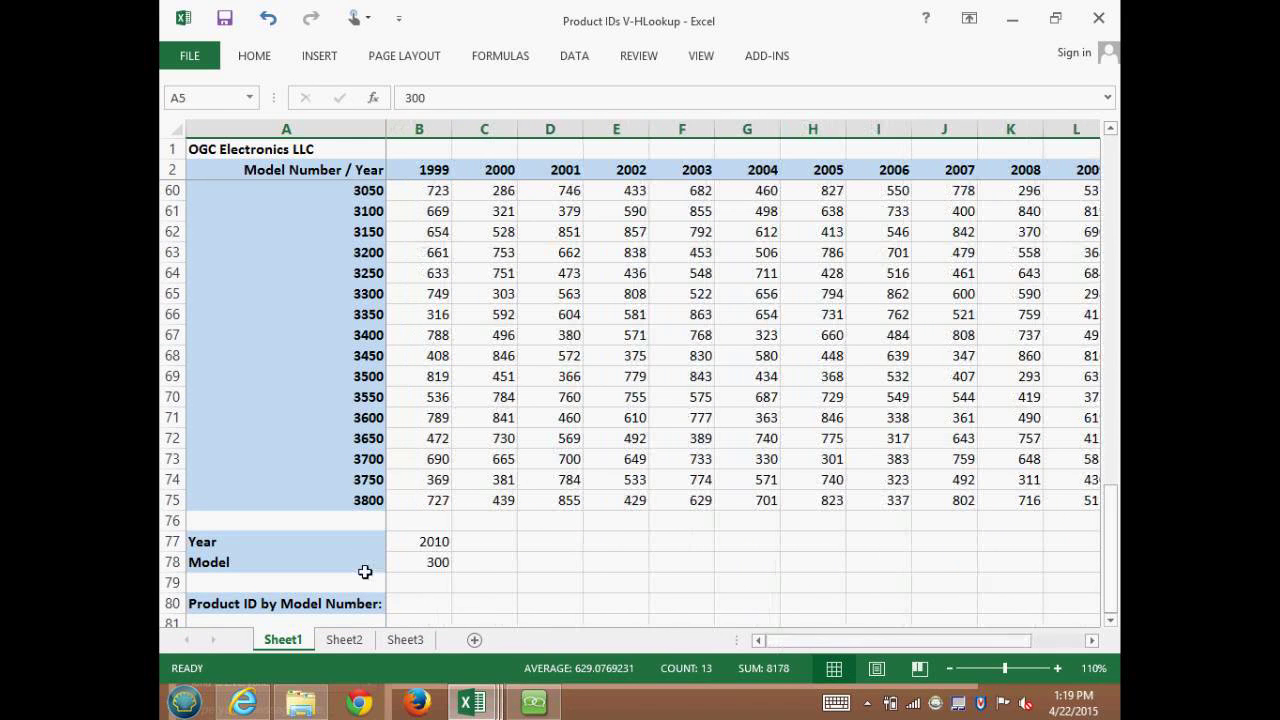
pyautogui.click(421, 604)
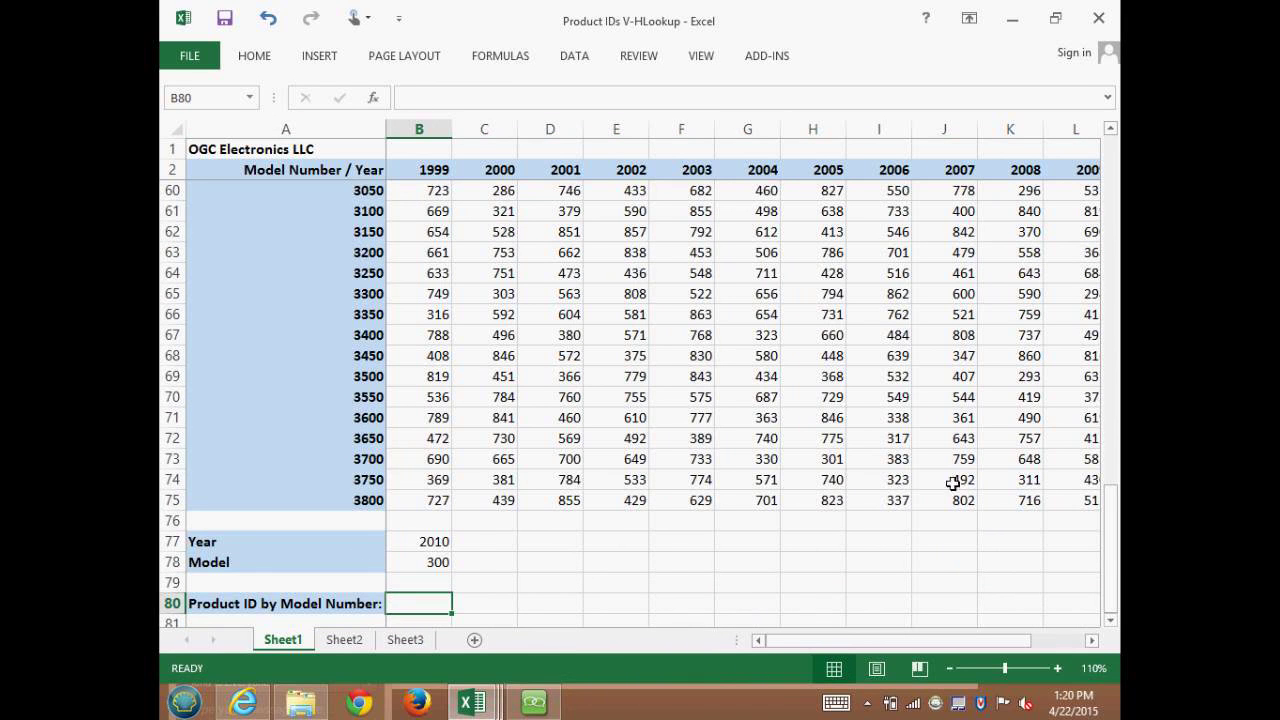
pyautogui.write('=')
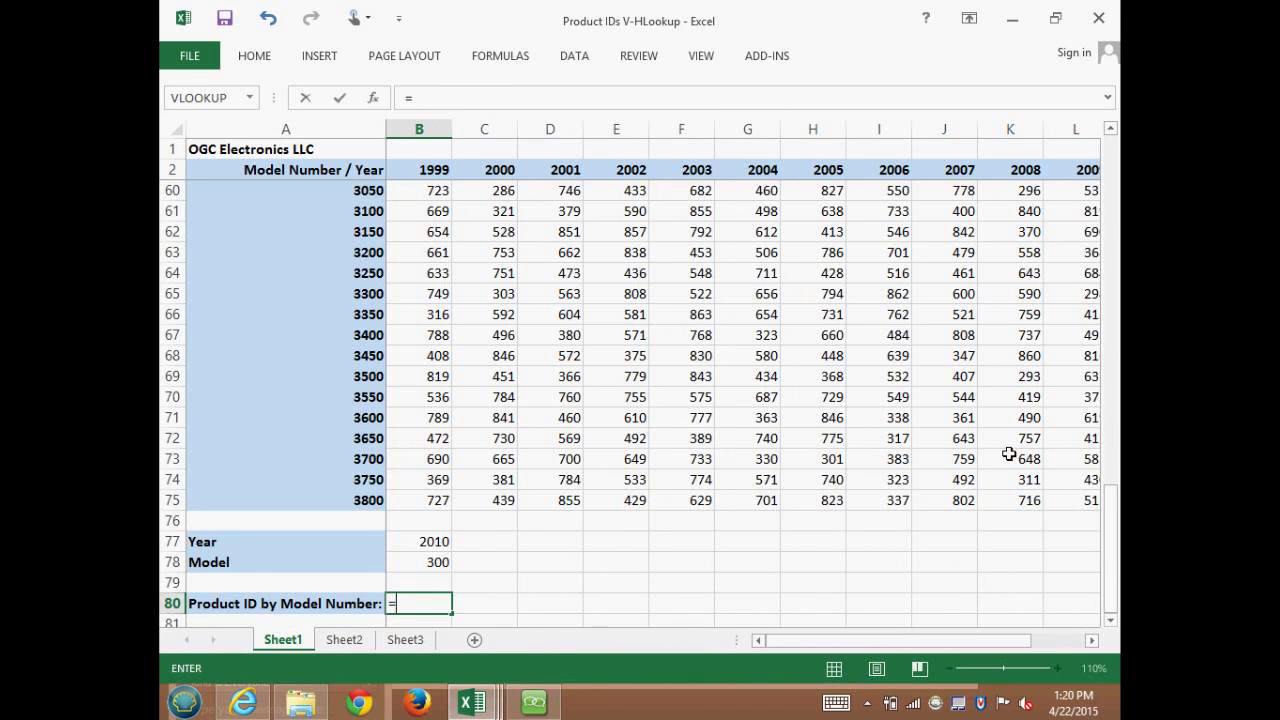
pyautogui.write('hl')
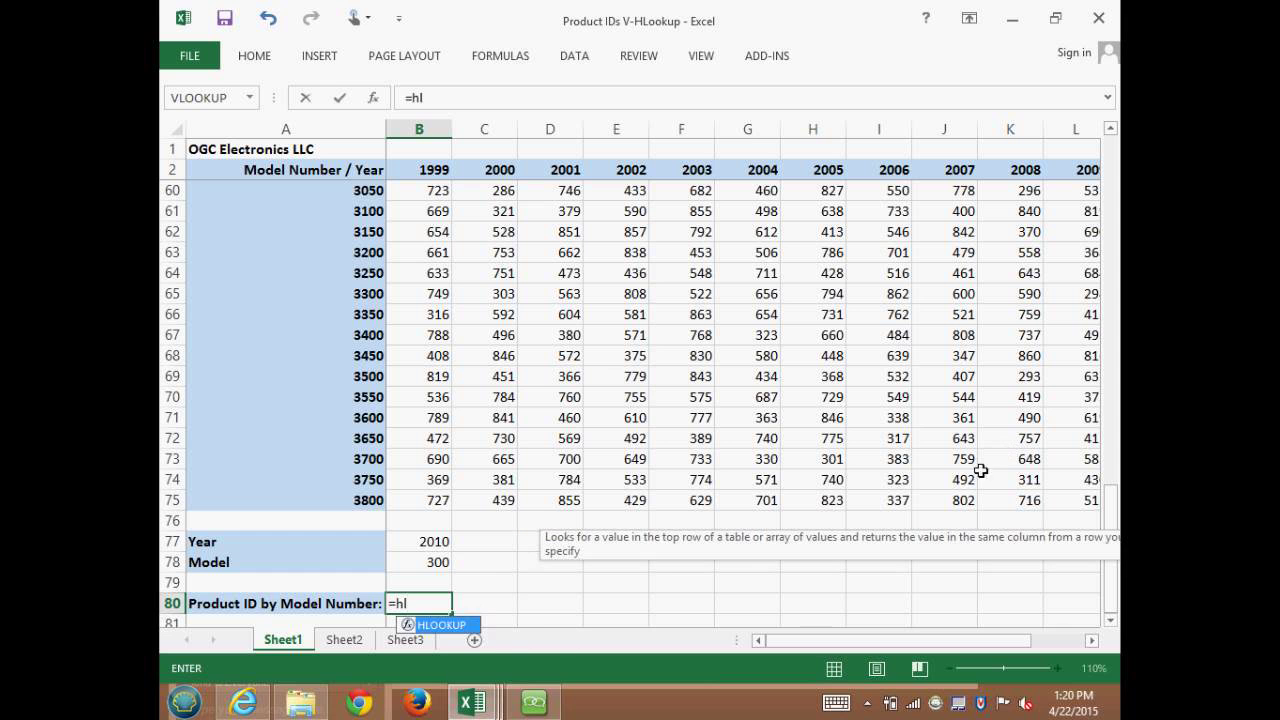
pyautogui.doubleClick(408, 626)
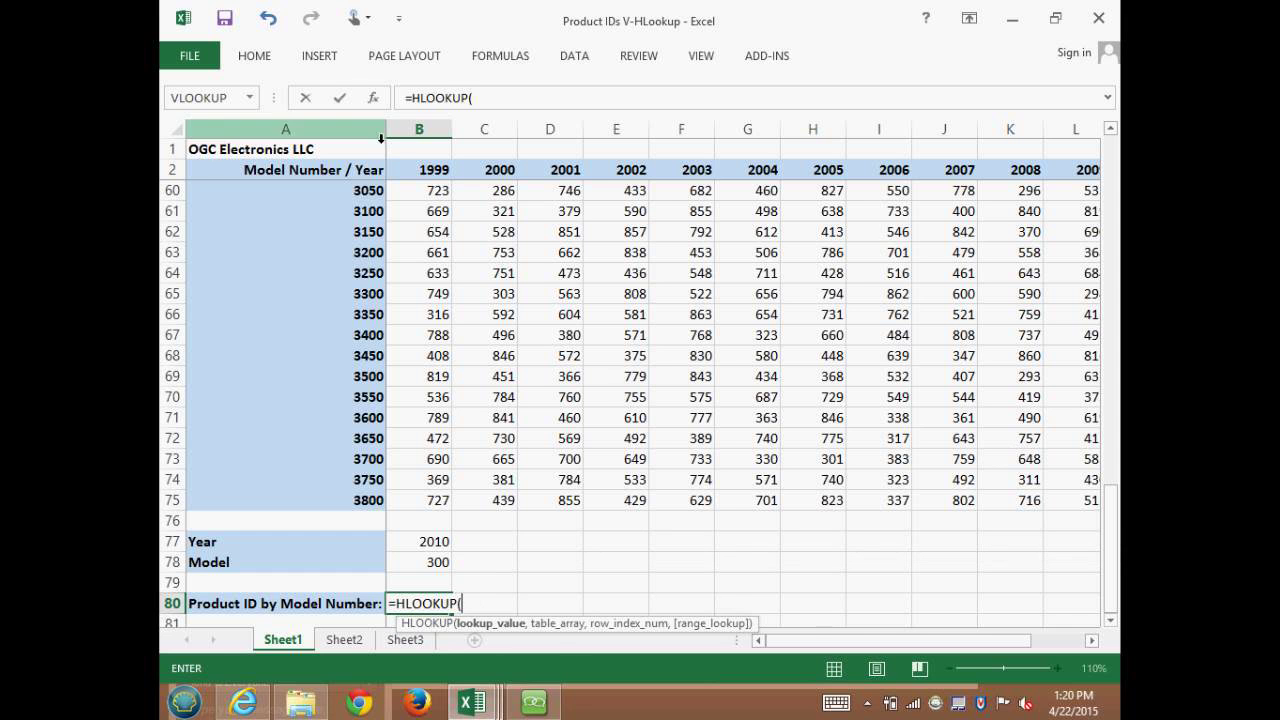
pyautogui.click(374, 101)
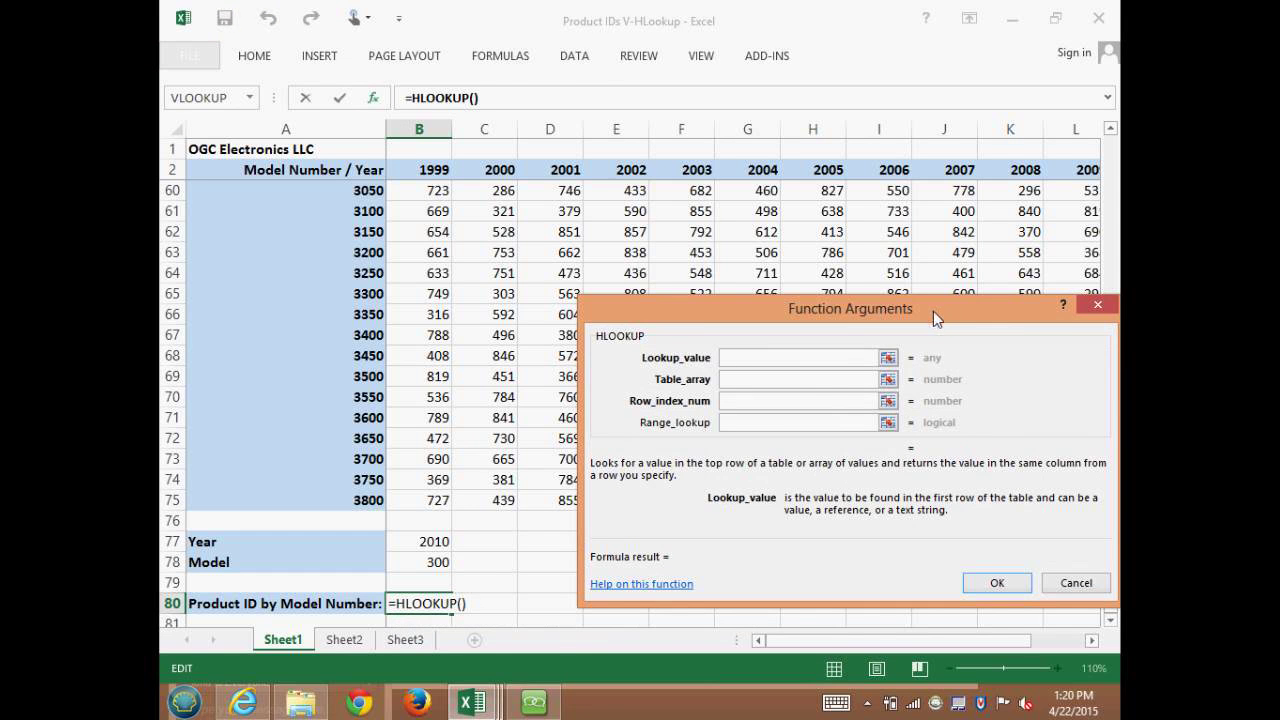
pyautogui.click(421, 547)
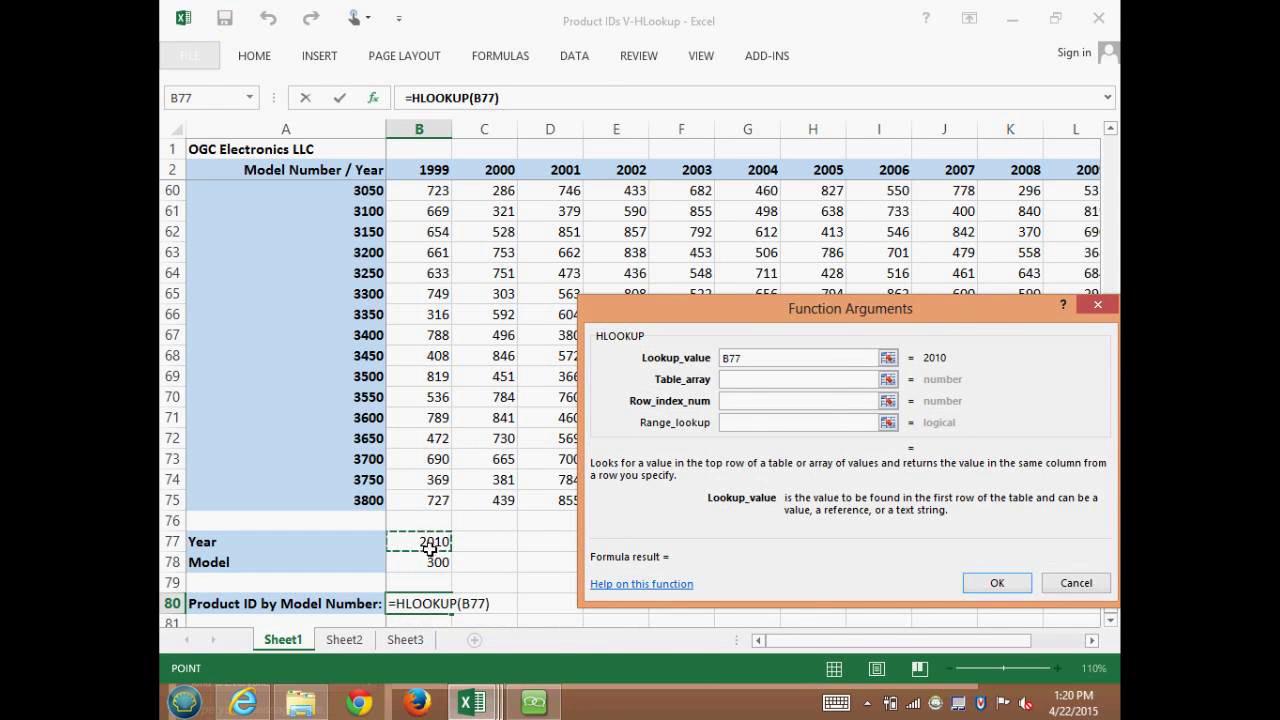
# Complete the B80 HLOOKUP with table array data, row index number 4 and range lookup false
pyautogui.click(747, 382)
pyautogui.write('data')
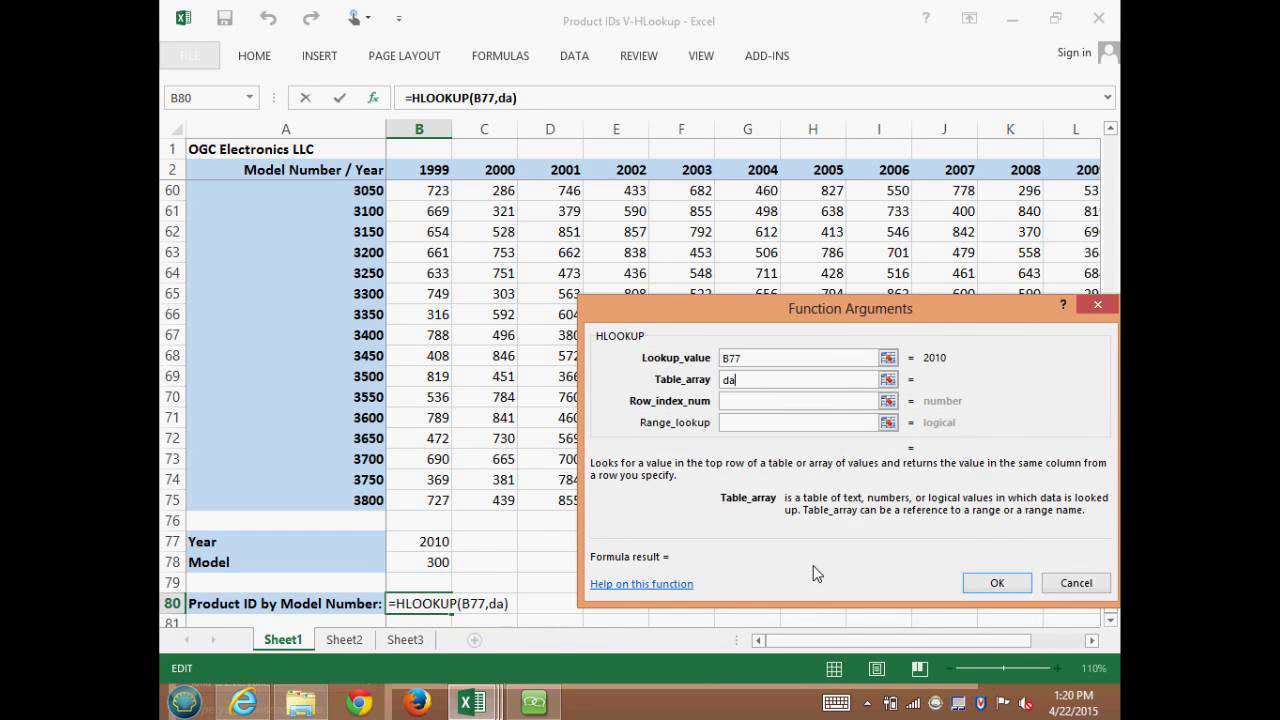
pyautogui.click(756, 405)
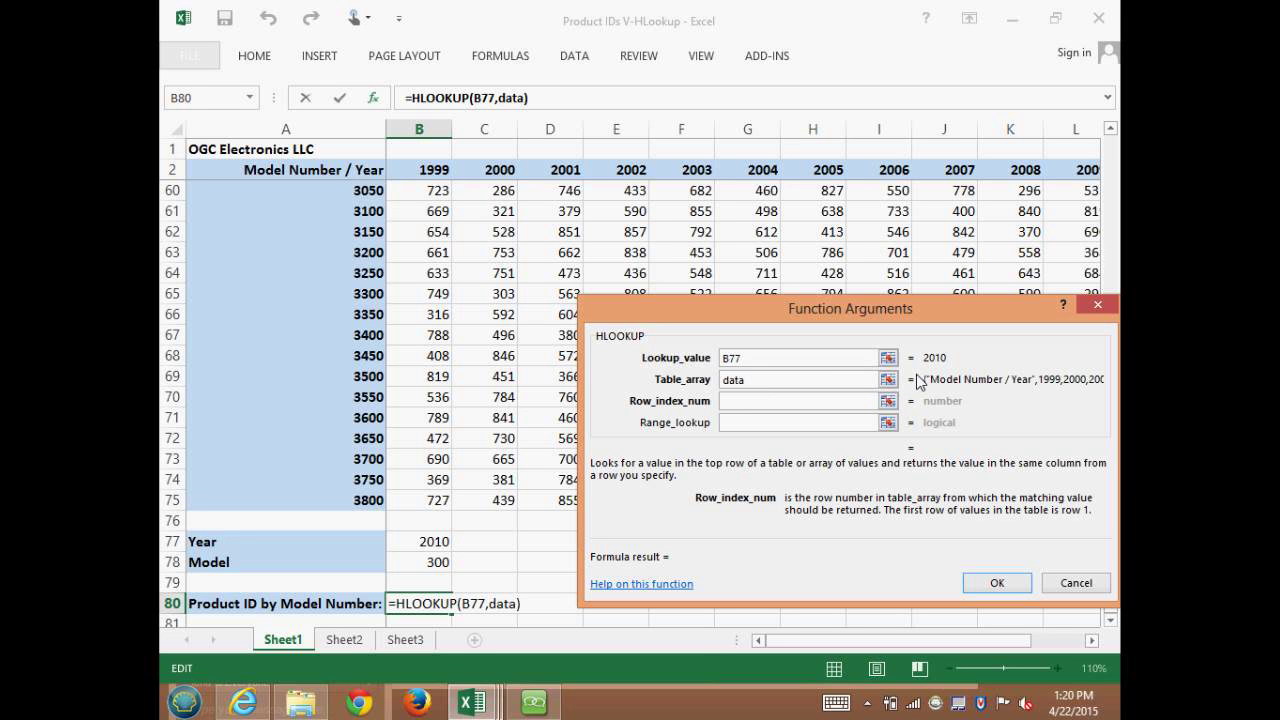
pyautogui.write('4')
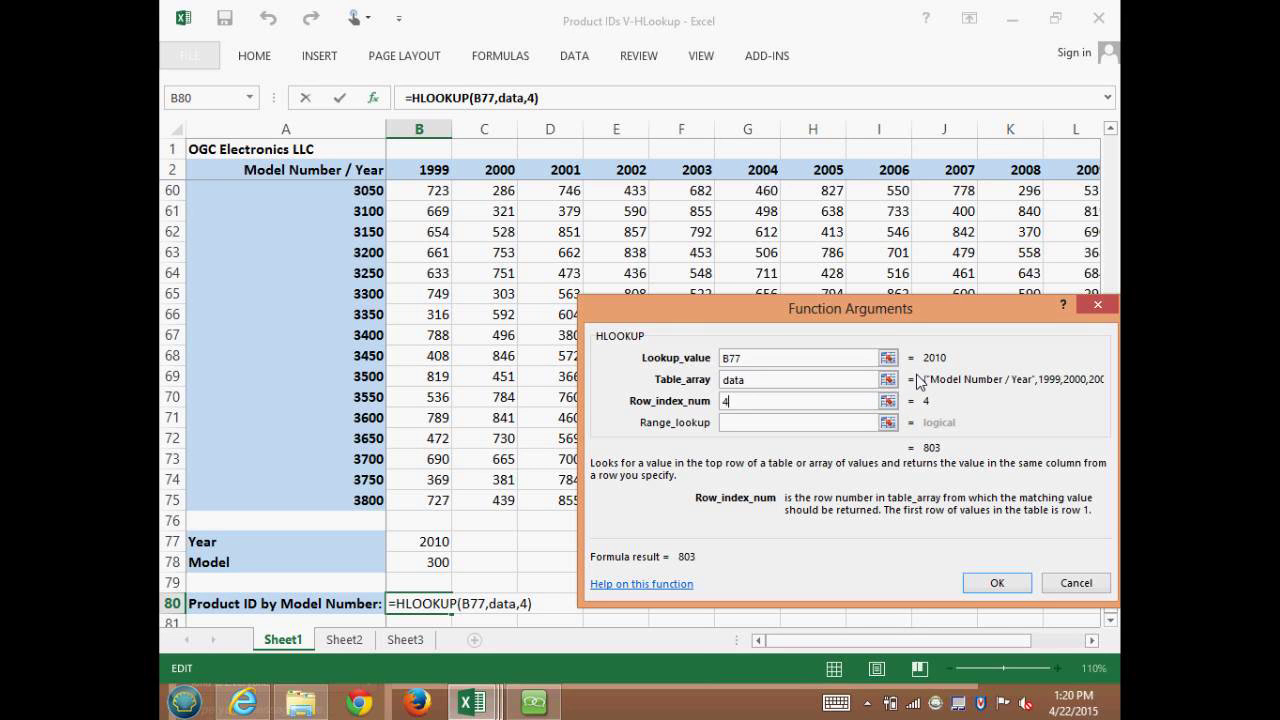
pyautogui.click(730, 428)
pyautogui.write('false')
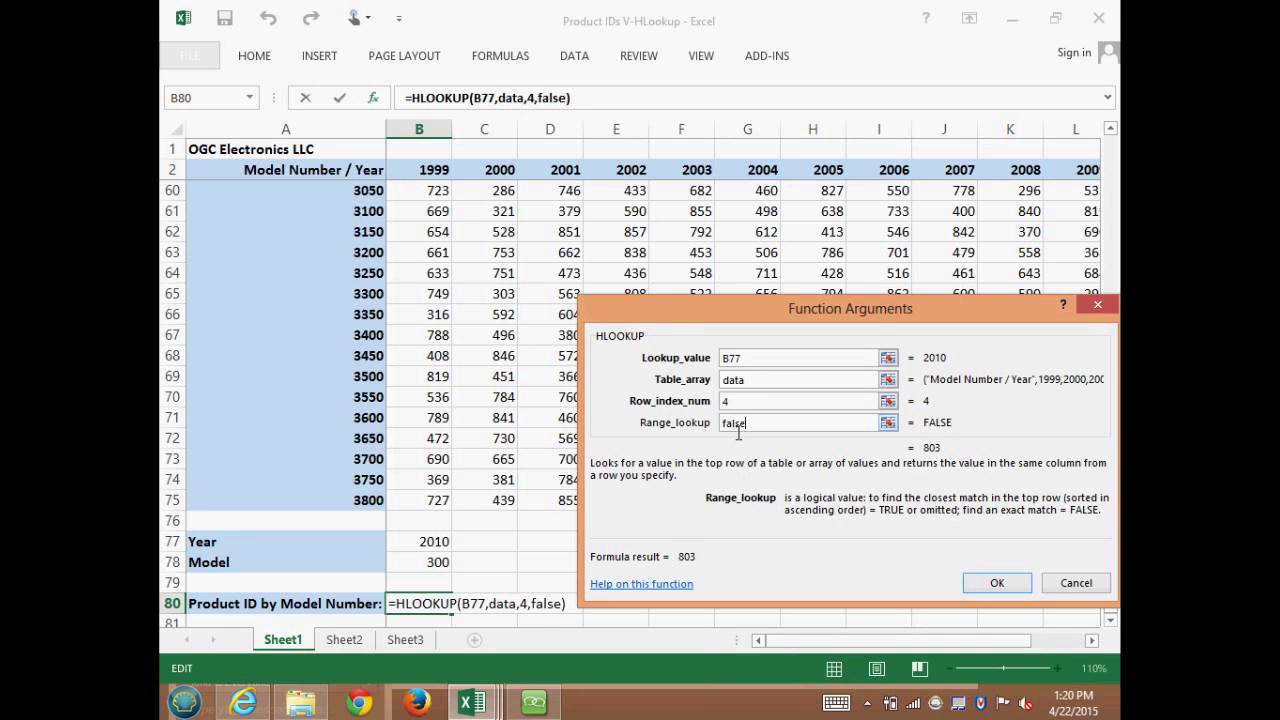
pyautogui.press('Return')
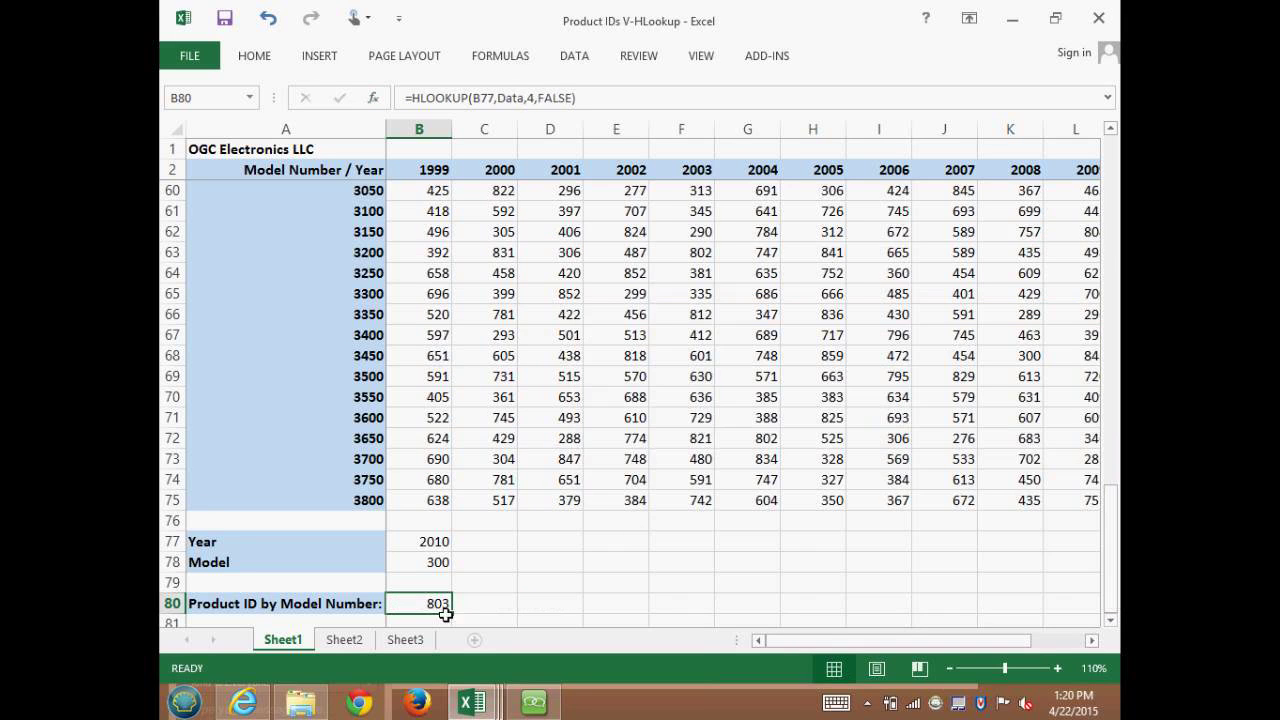
# Check the product ID for model 300 in 2010 in the table against the HLOOKUP result in B80
pyautogui.moveTo(1111, 545); pyautogui.dragTo(1111, 200)
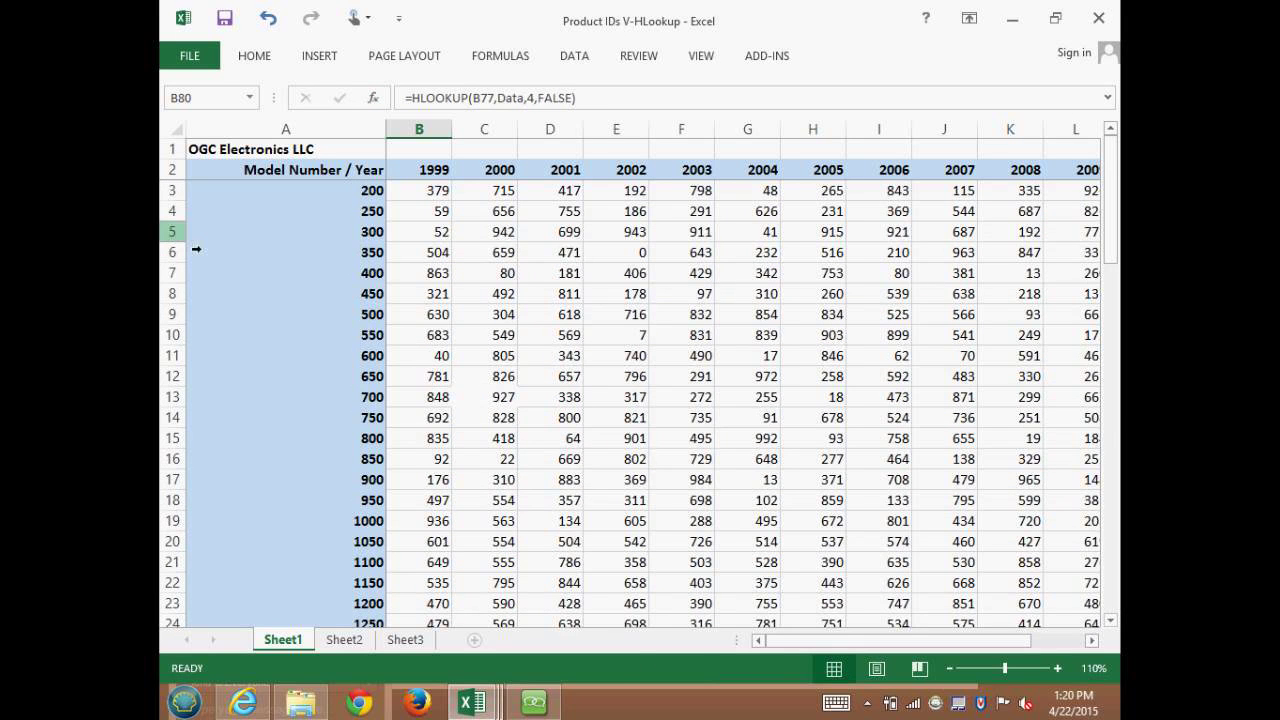
pyautogui.click(171, 231)
pyautogui.click(1063, 640)
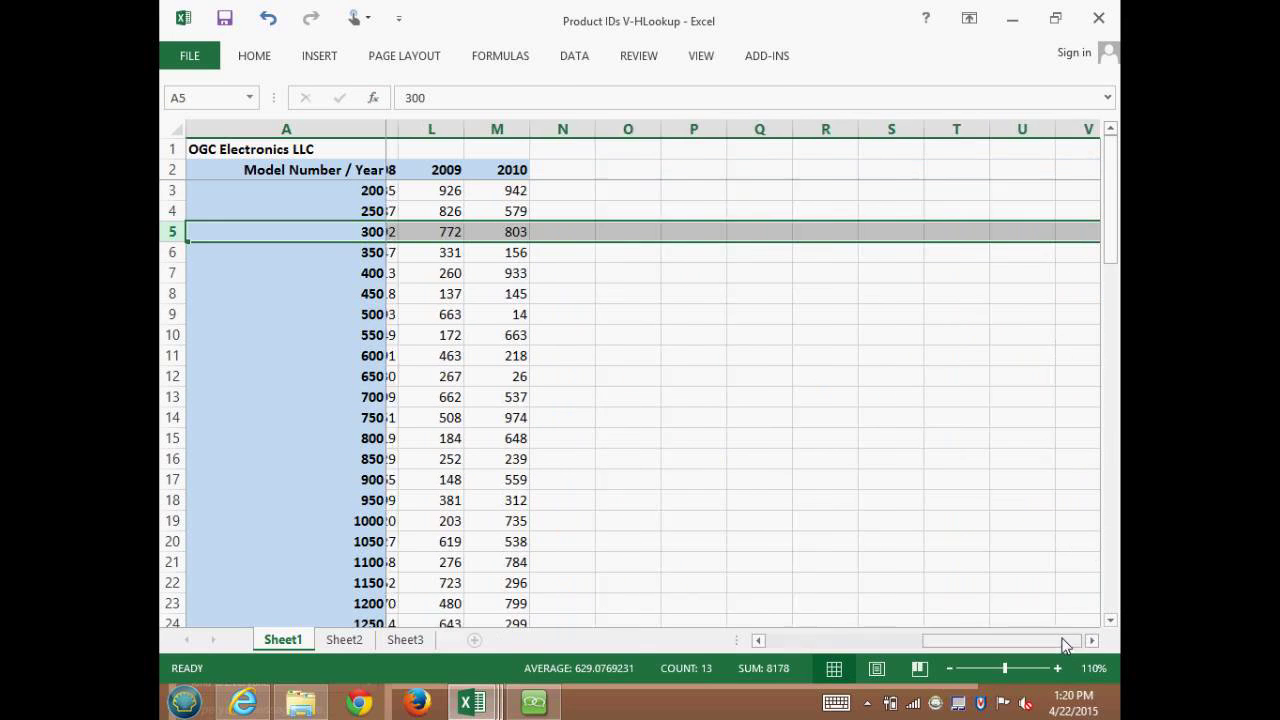
pyautogui.click(490, 236)
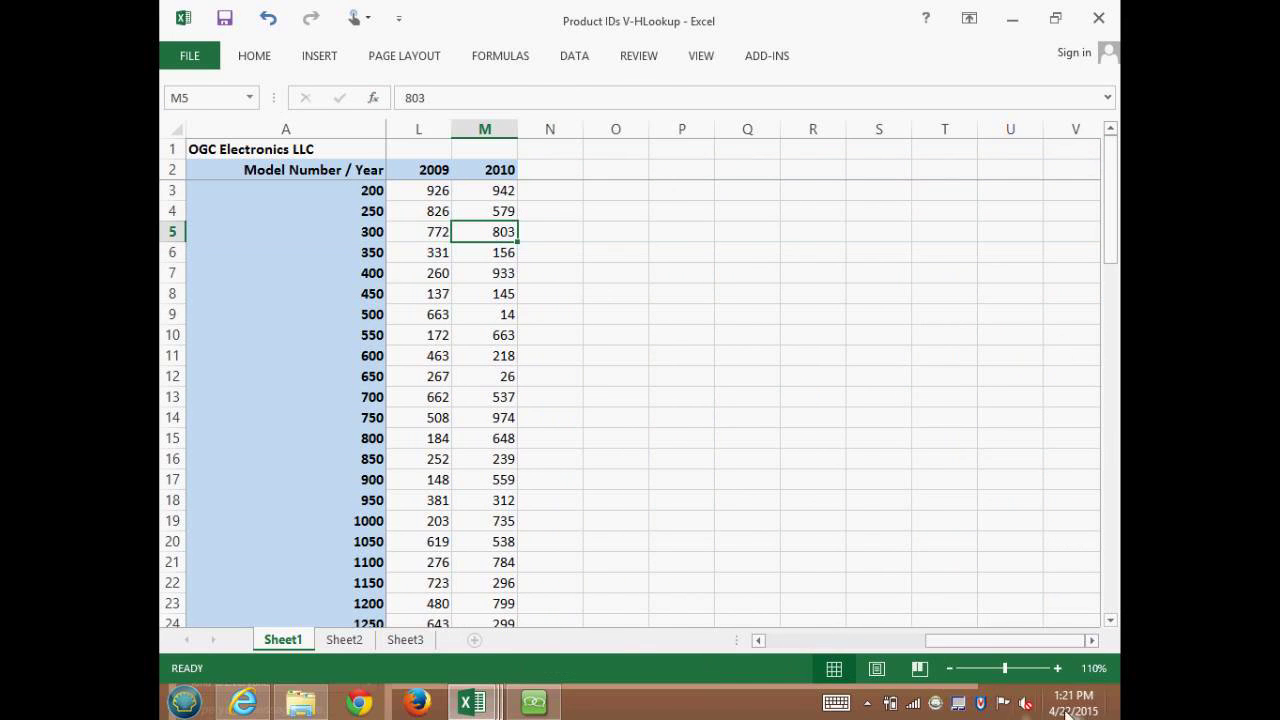
pyautogui.moveTo(1018, 648); pyautogui.dragTo(850, 640)
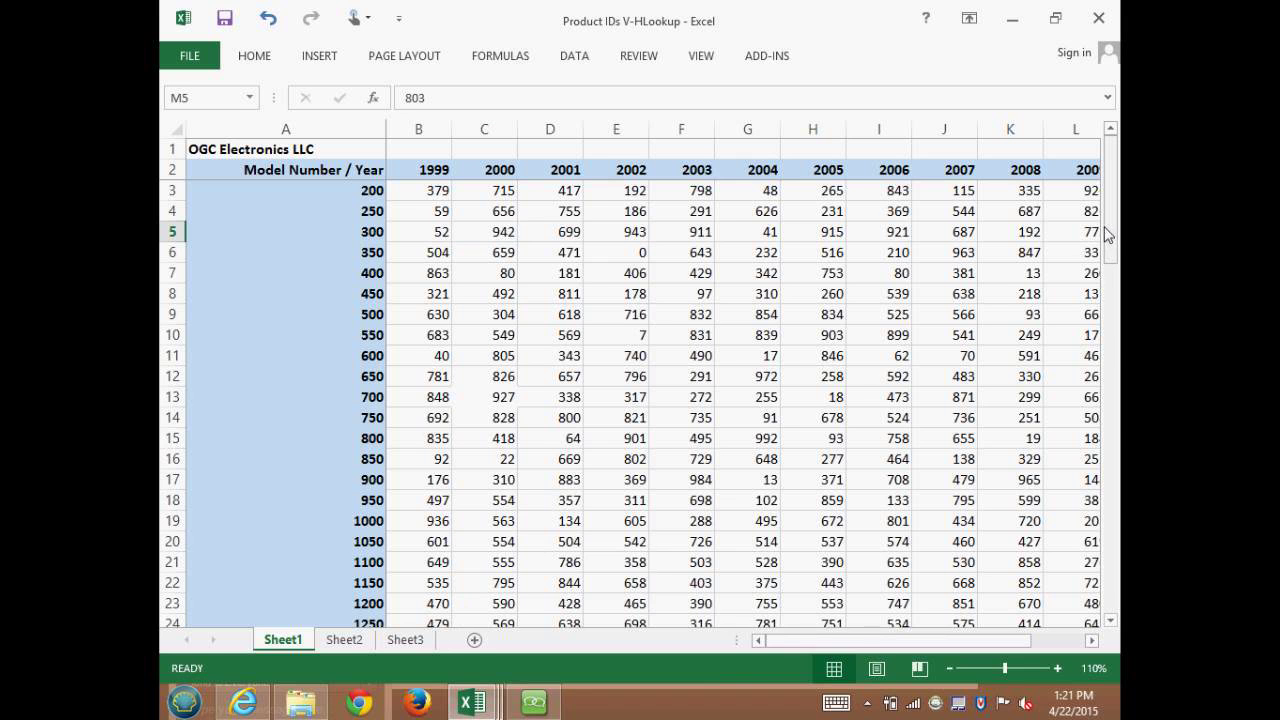
pyautogui.moveTo(1108, 248); pyautogui.dragTo(1096, 600)
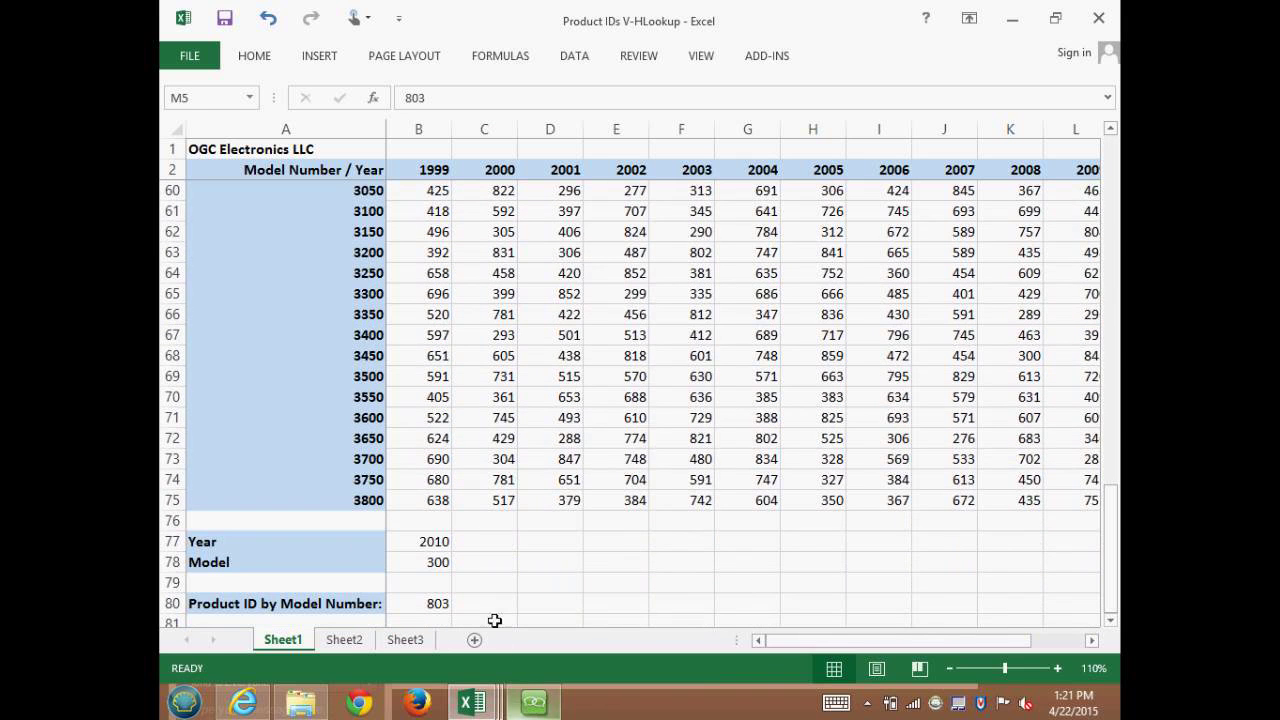
# Set the lookup year in B77 to 2000
pyautogui.click(430, 542)
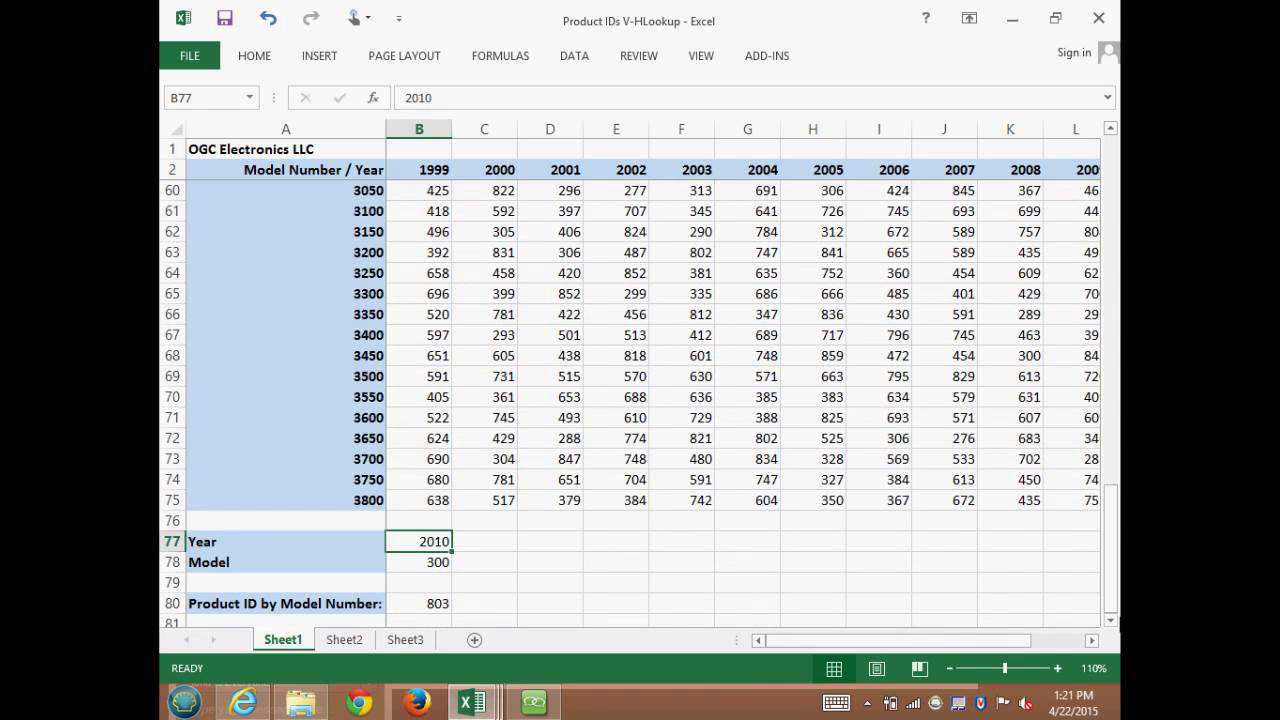
pyautogui.write('2')
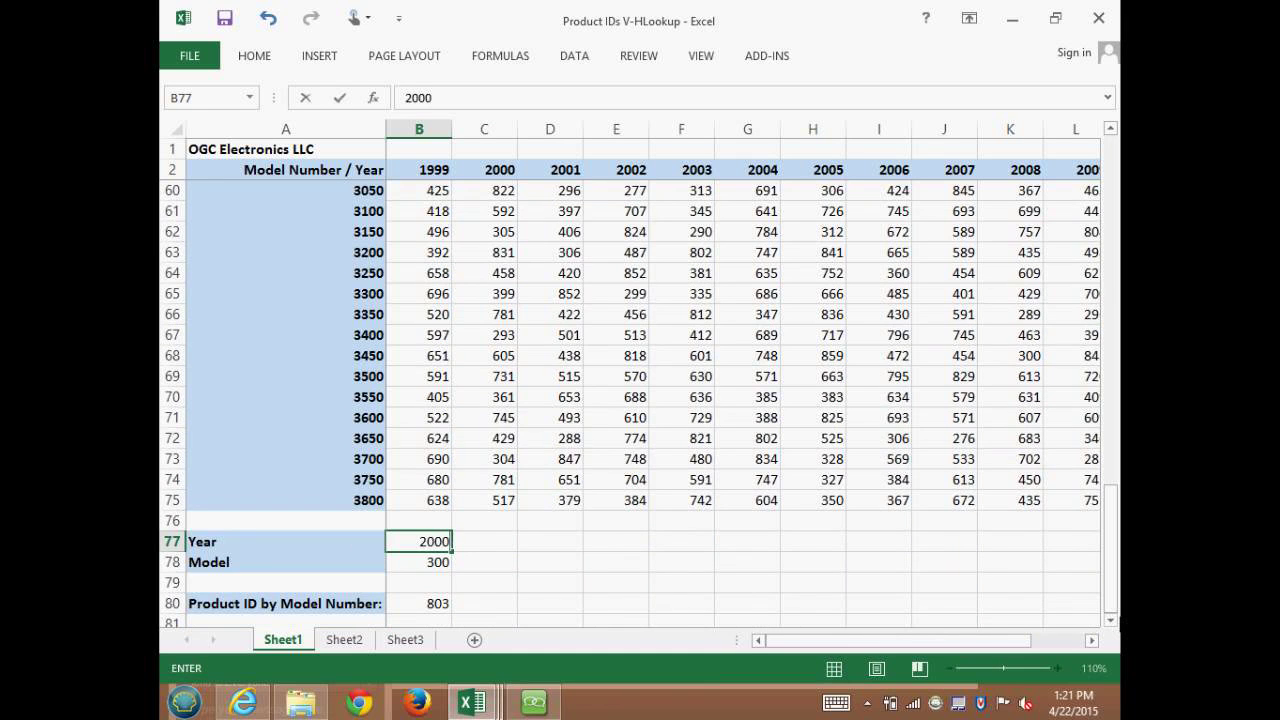
pyautogui.press('Return')
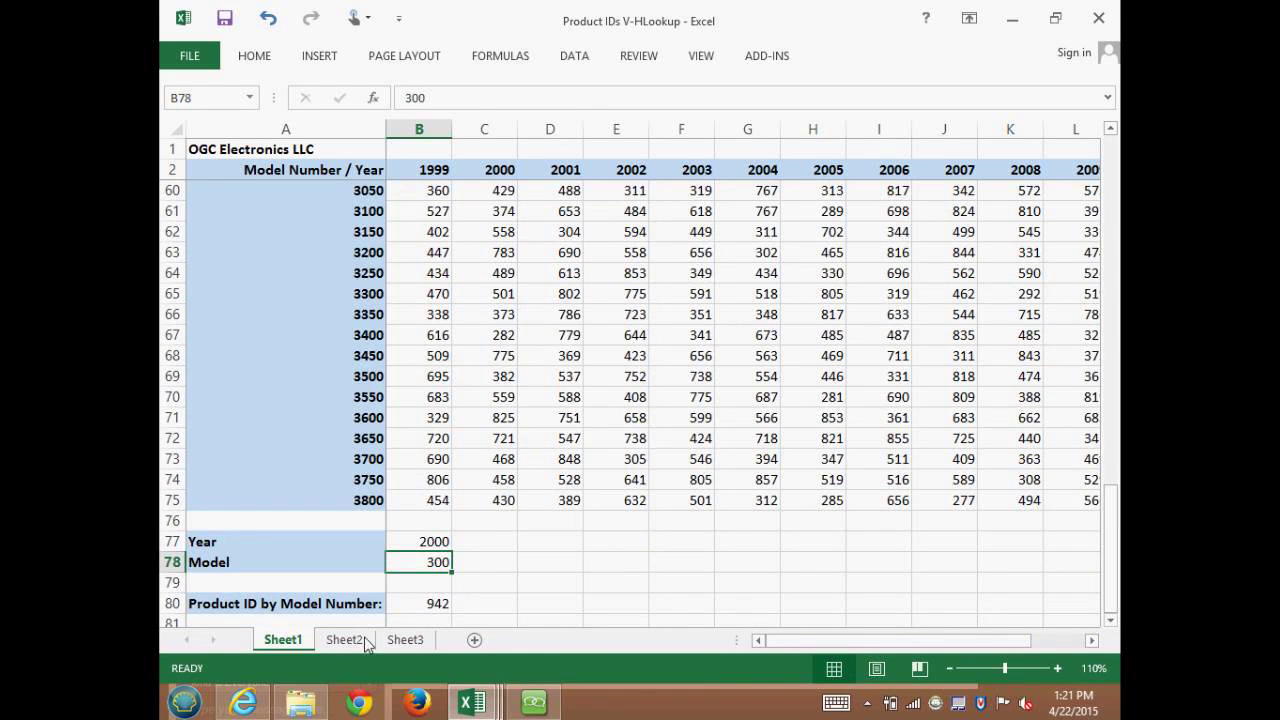
# Compare the HLOOKUP result in B80 with the table's product ID for model 300 in 2000
pyautogui.click(418, 606)
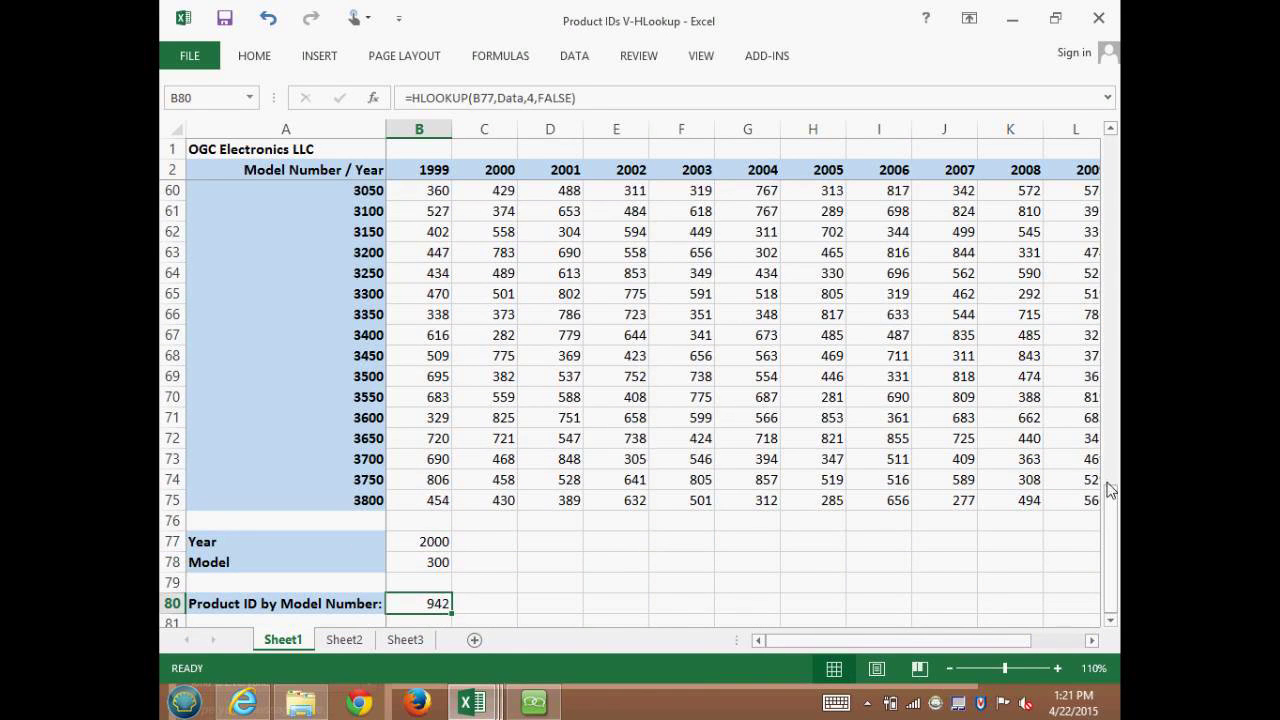
pyautogui.moveTo(1110, 490); pyautogui.dragTo(1110, 150)
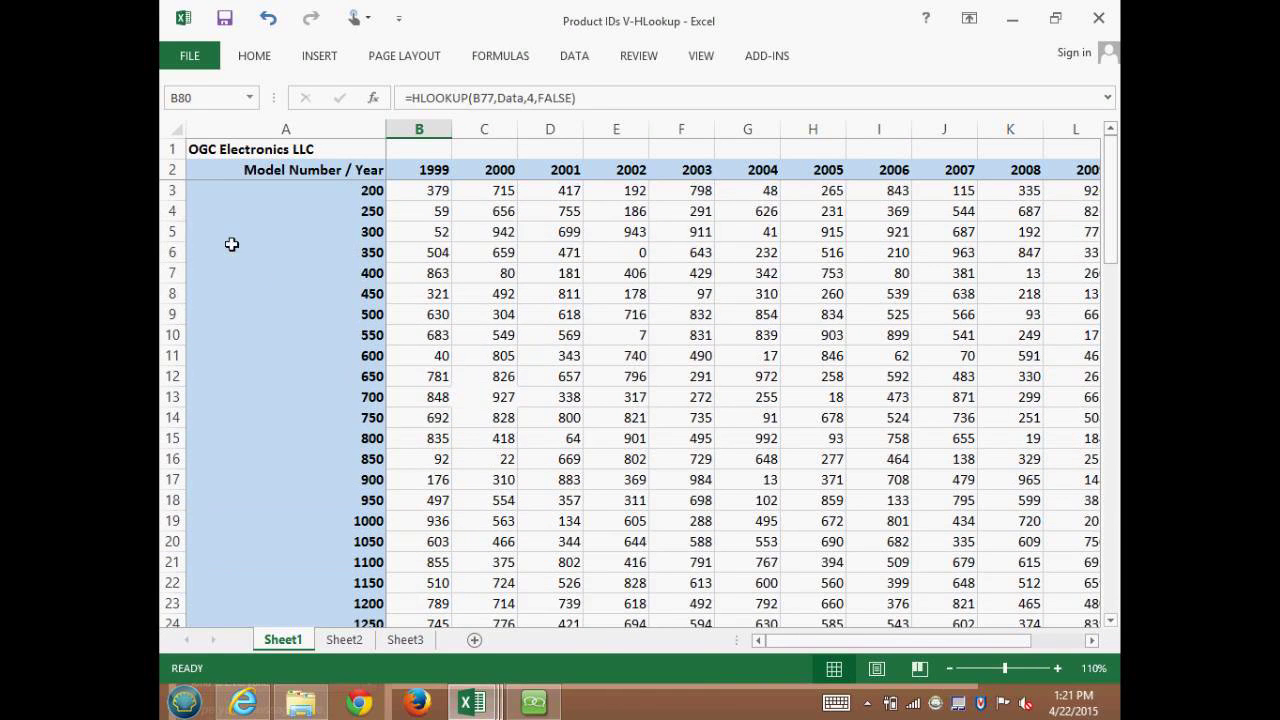
pyautogui.click(498, 234)
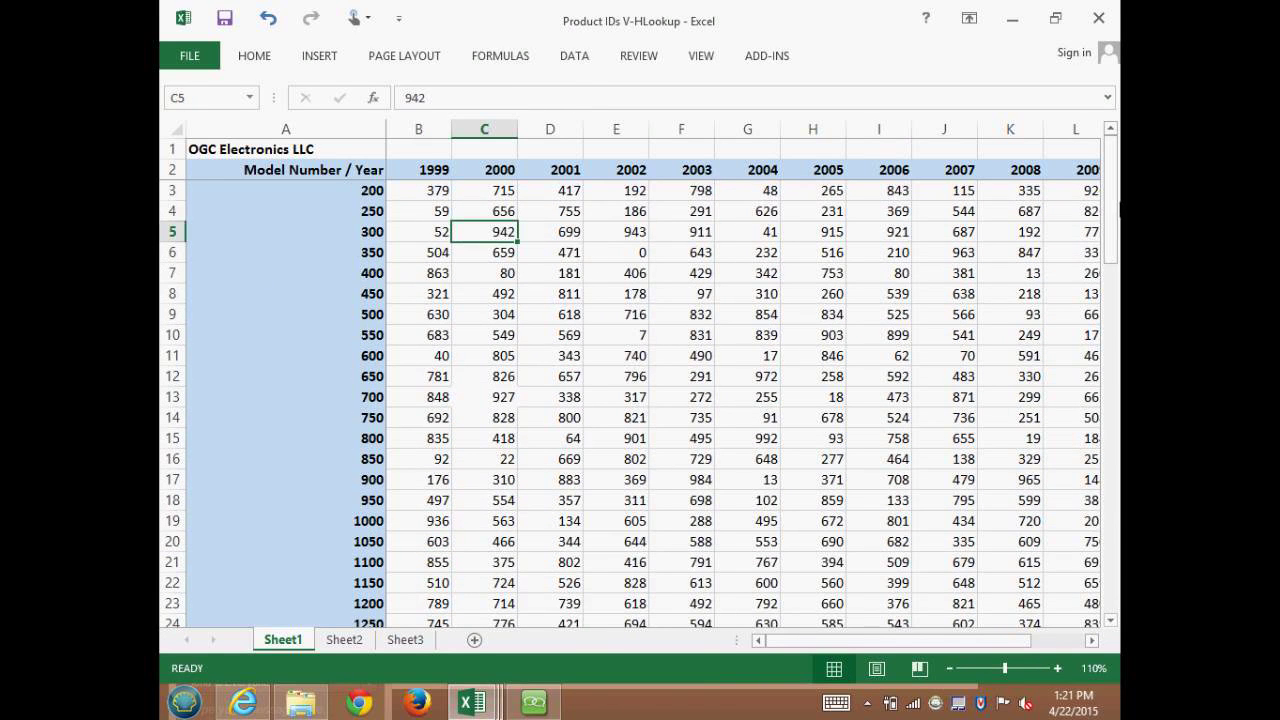
# Set the model number in B78 to 3800 and check how the HLOOKUP result in B80 responds
pyautogui.moveTo(1112, 215); pyautogui.dragTo(1116, 690)
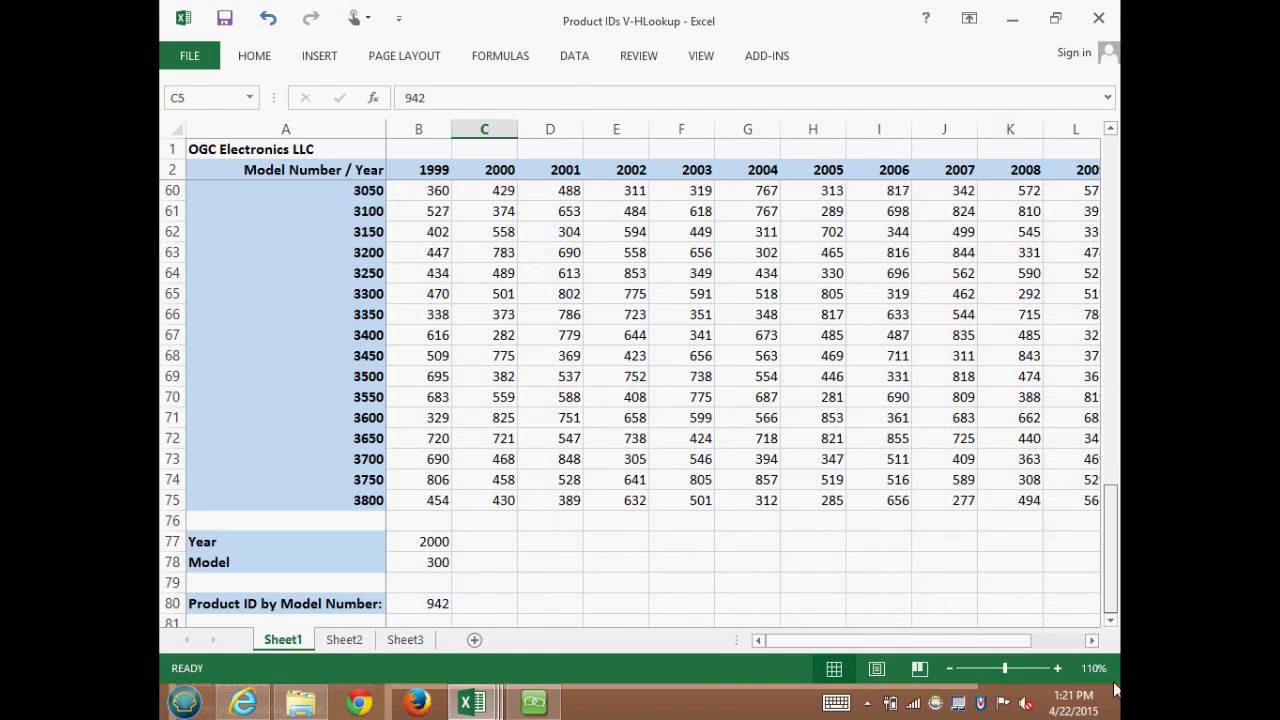
pyautogui.click(433, 564)
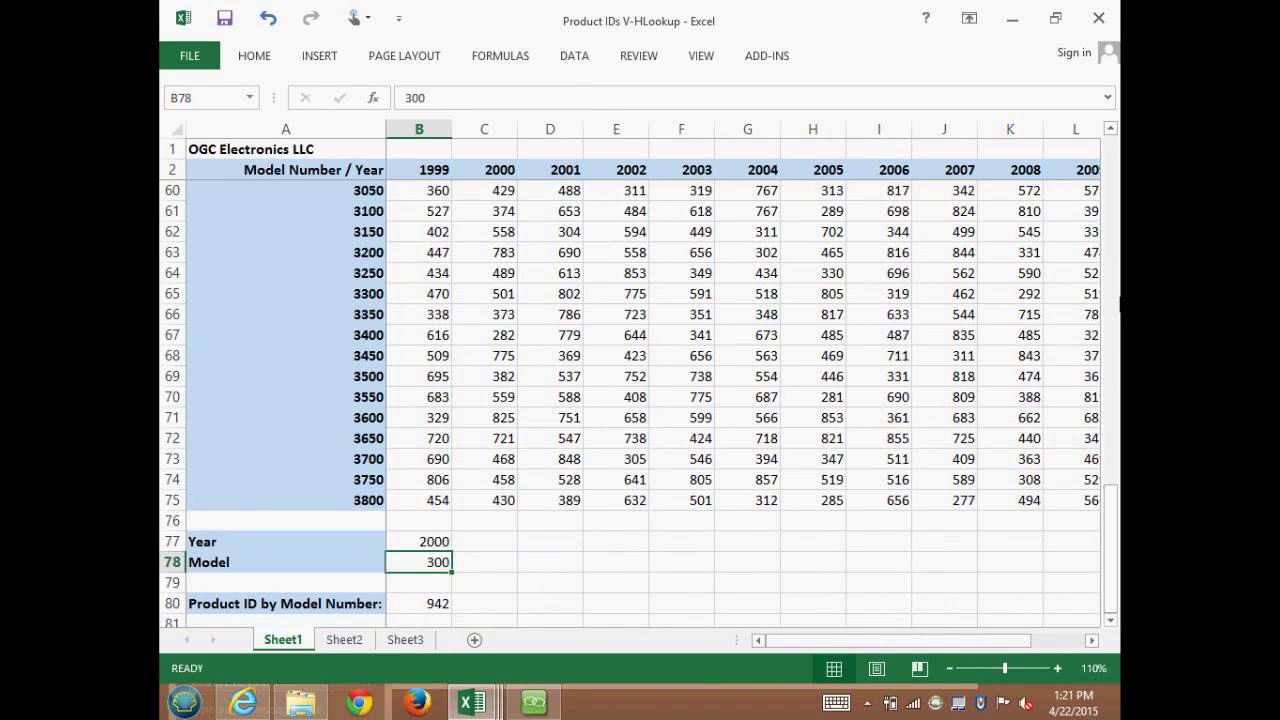
pyautogui.write('38')
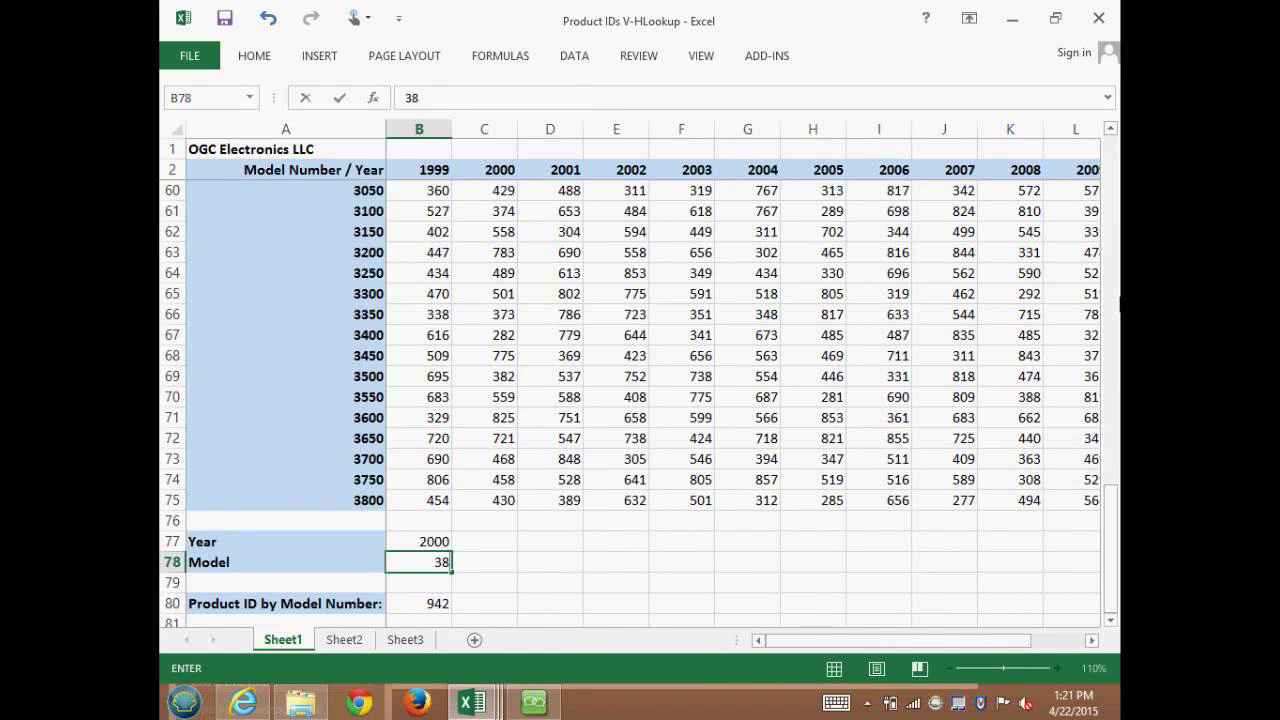
pyautogui.write('00')
pyautogui.press('Return')
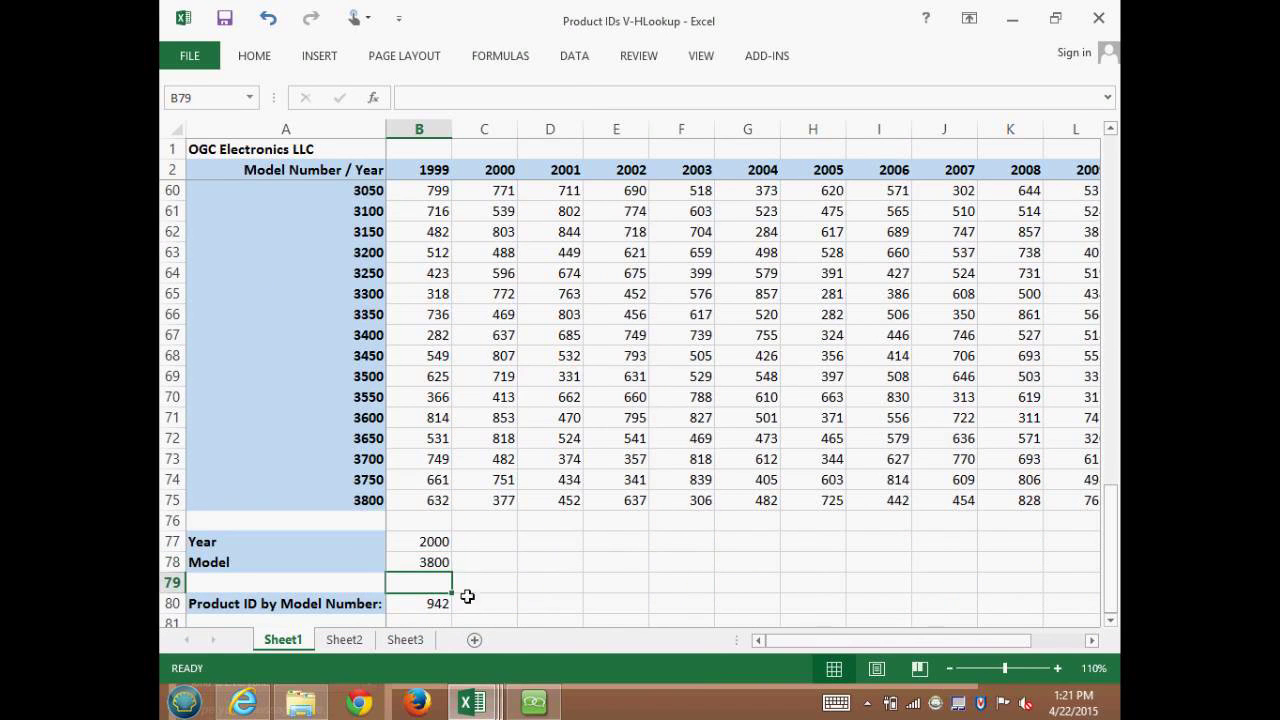
pyautogui.click(428, 610)
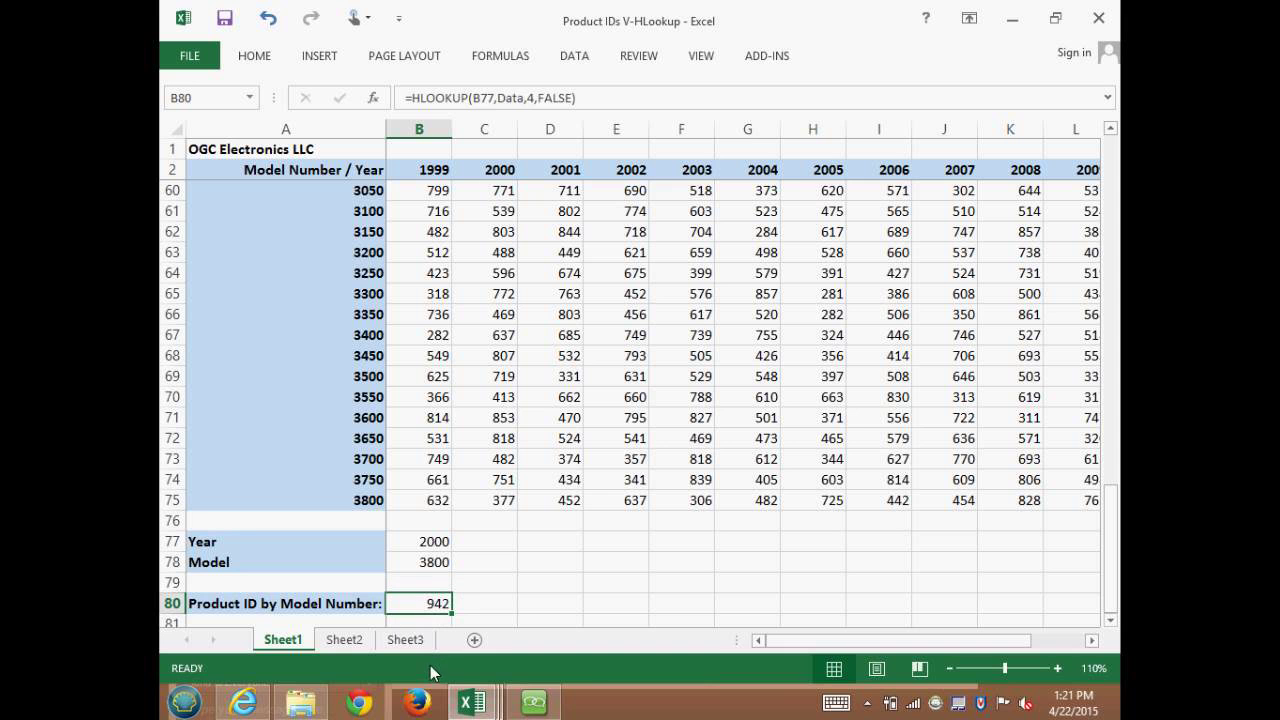
pyautogui.click(432, 565)
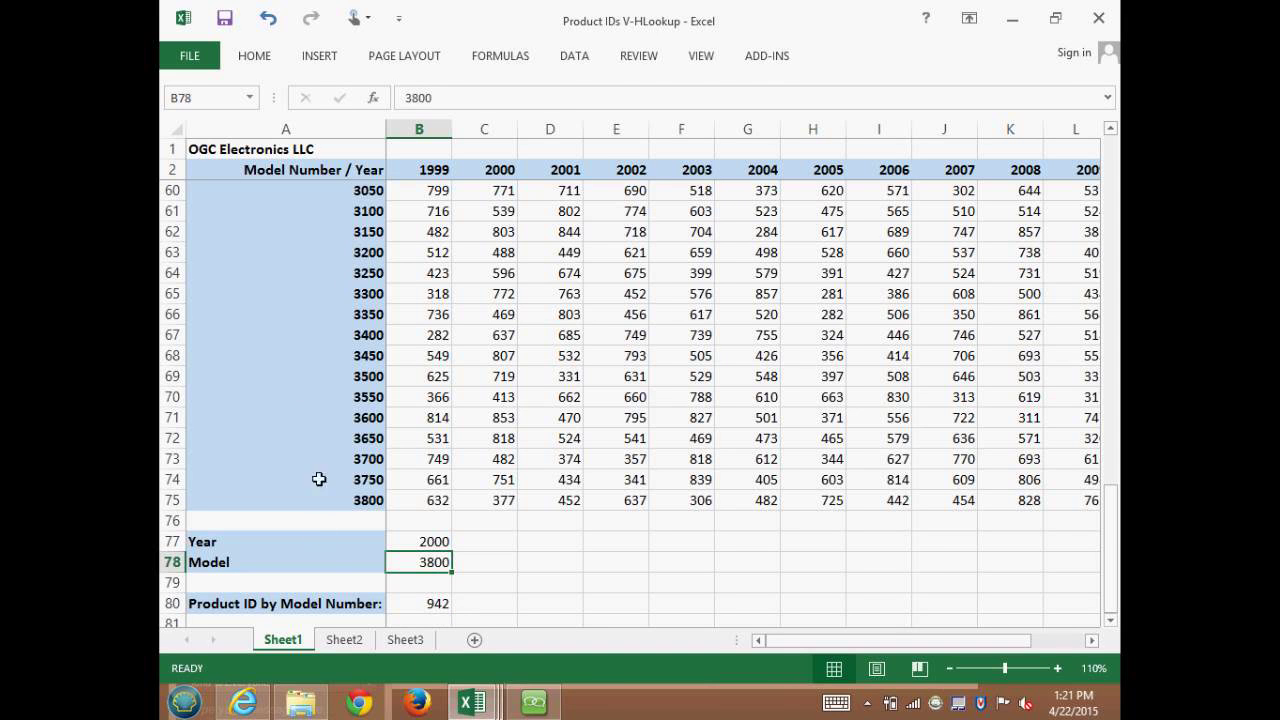
# Replace the row index number in B80's HLOOKUP with MATCH(B78,A2:A75) and check the result against the model 3800 row under 2000
pyautogui.click(411, 606)
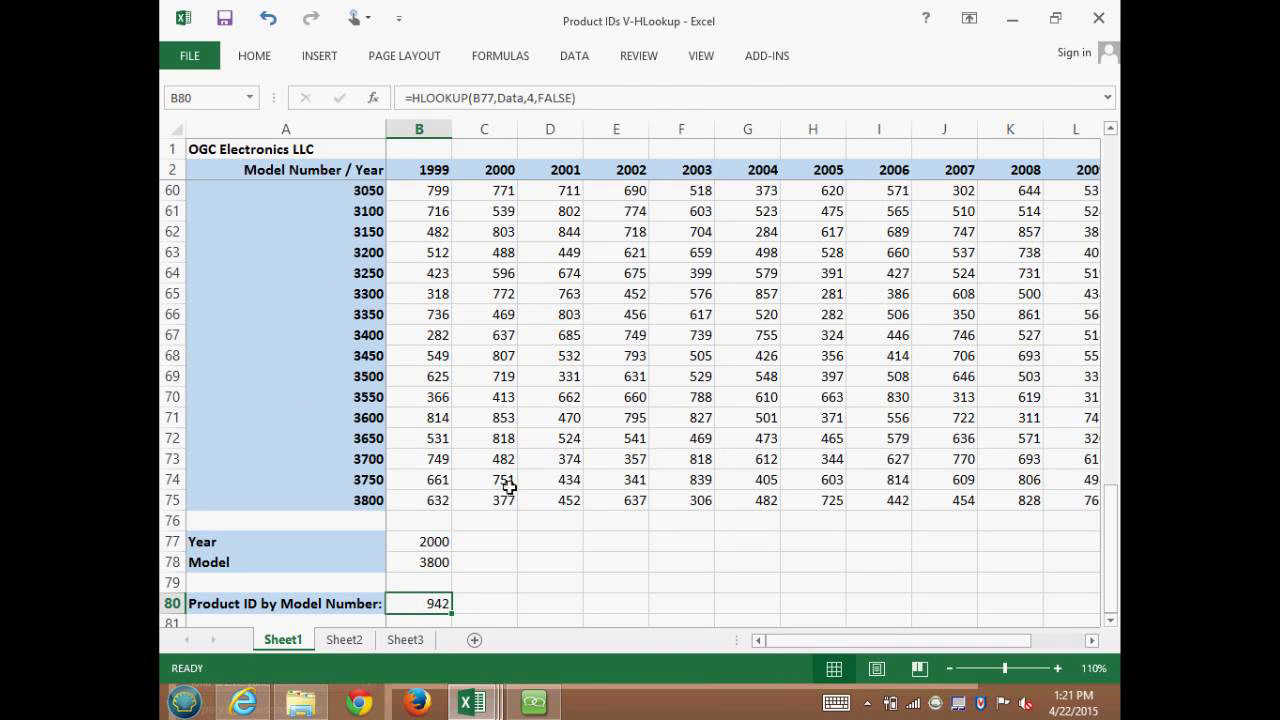
pyautogui.click(373, 97)
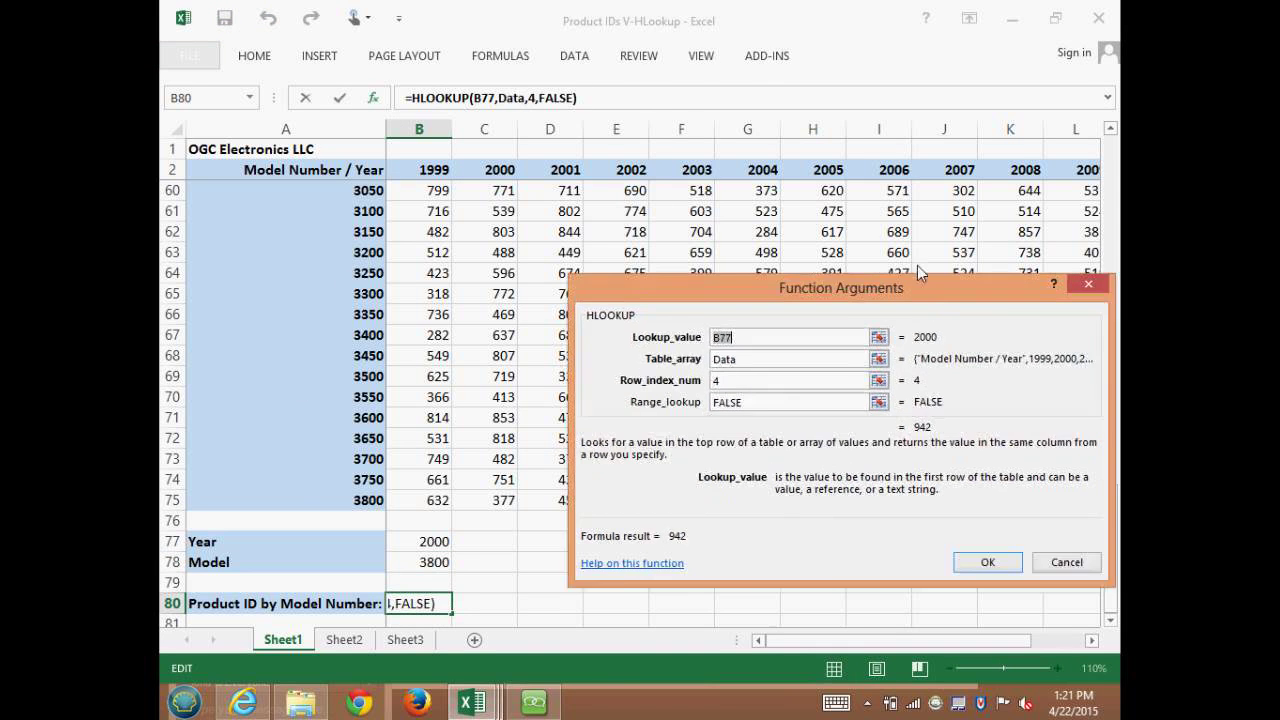
pyautogui.moveTo(917, 265); pyautogui.dragTo(915, 78)
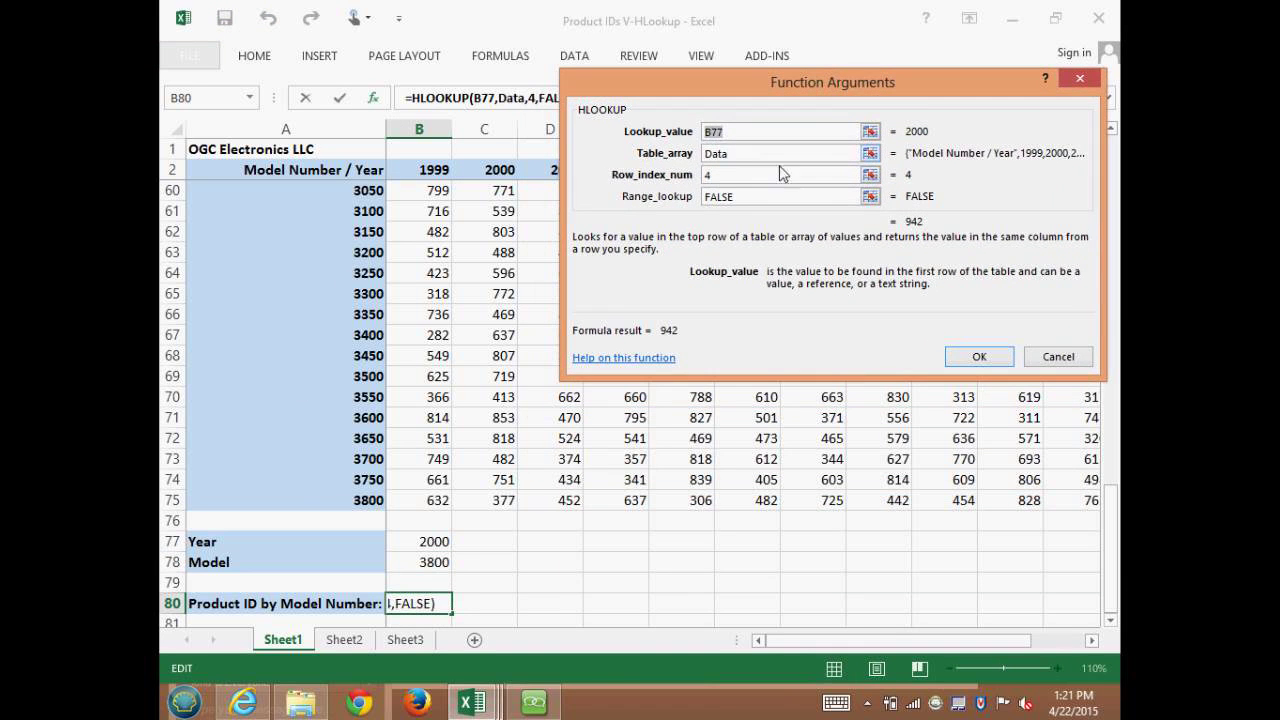
pyautogui.click(721, 178)
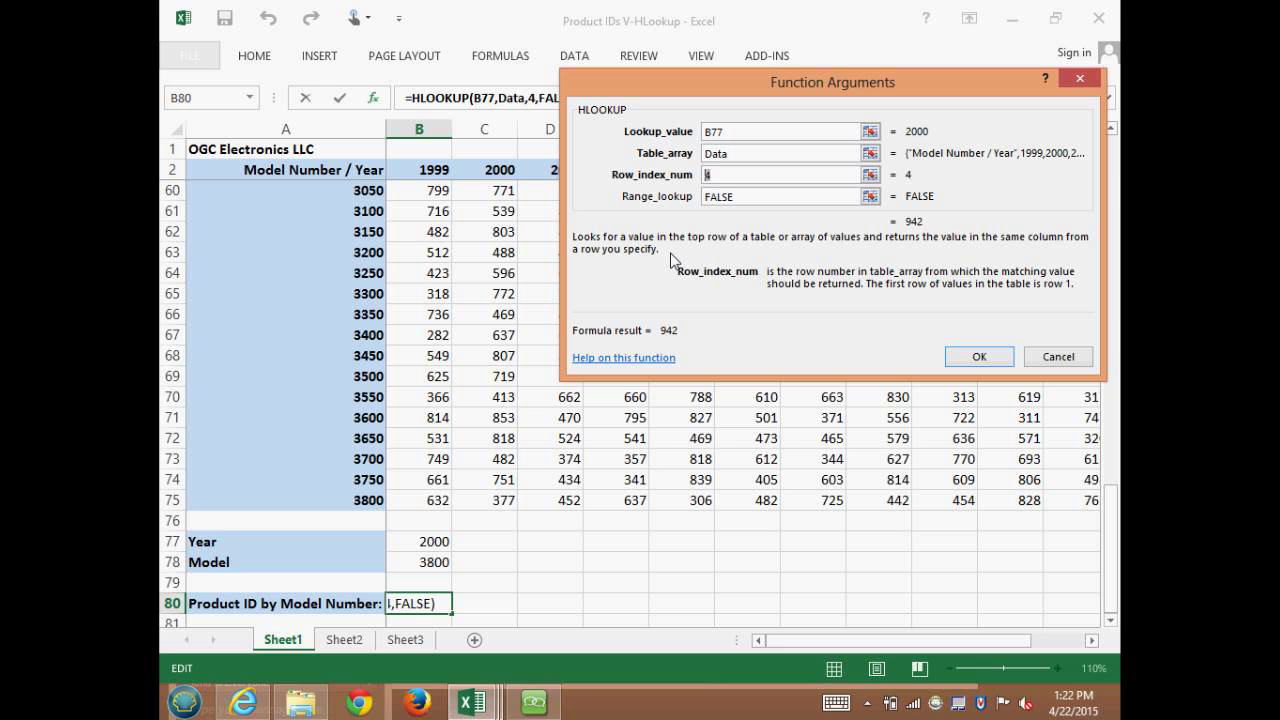
pyautogui.write('match(')
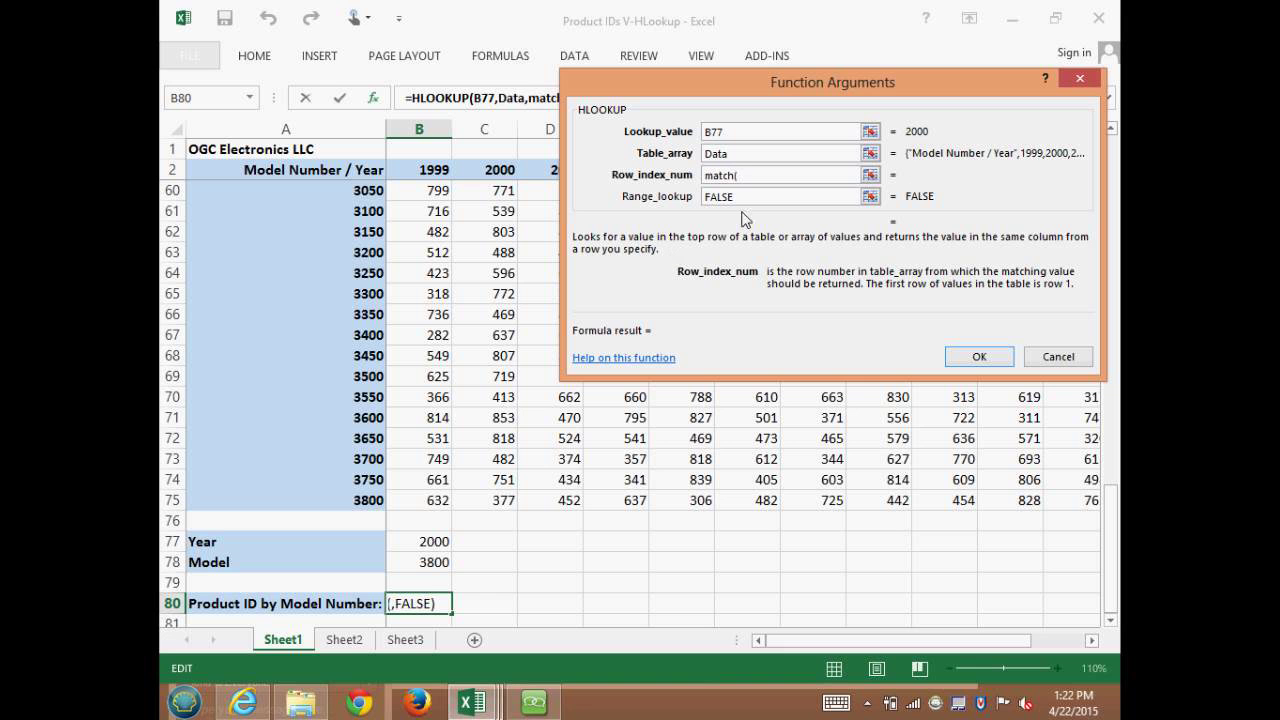
pyautogui.click(431, 570)
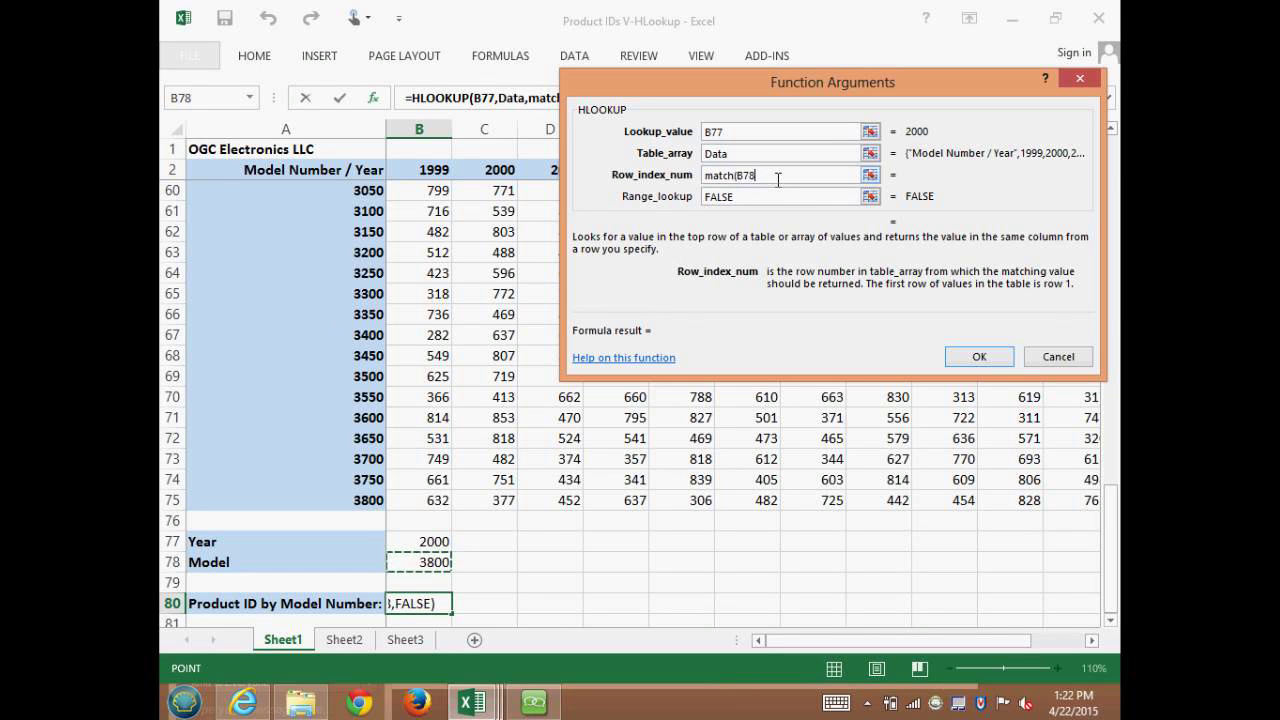
pyautogui.write(',A2:A75')
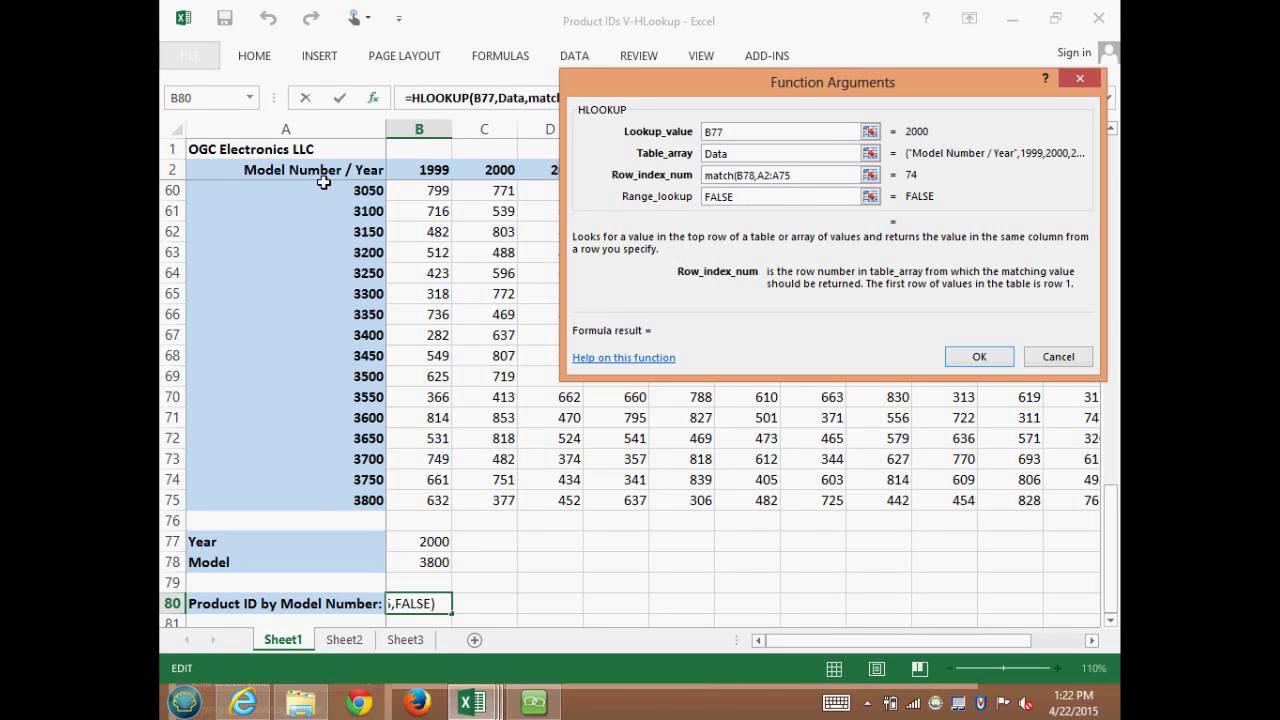
pyautogui.write(')')
pyautogui.click(978, 358)
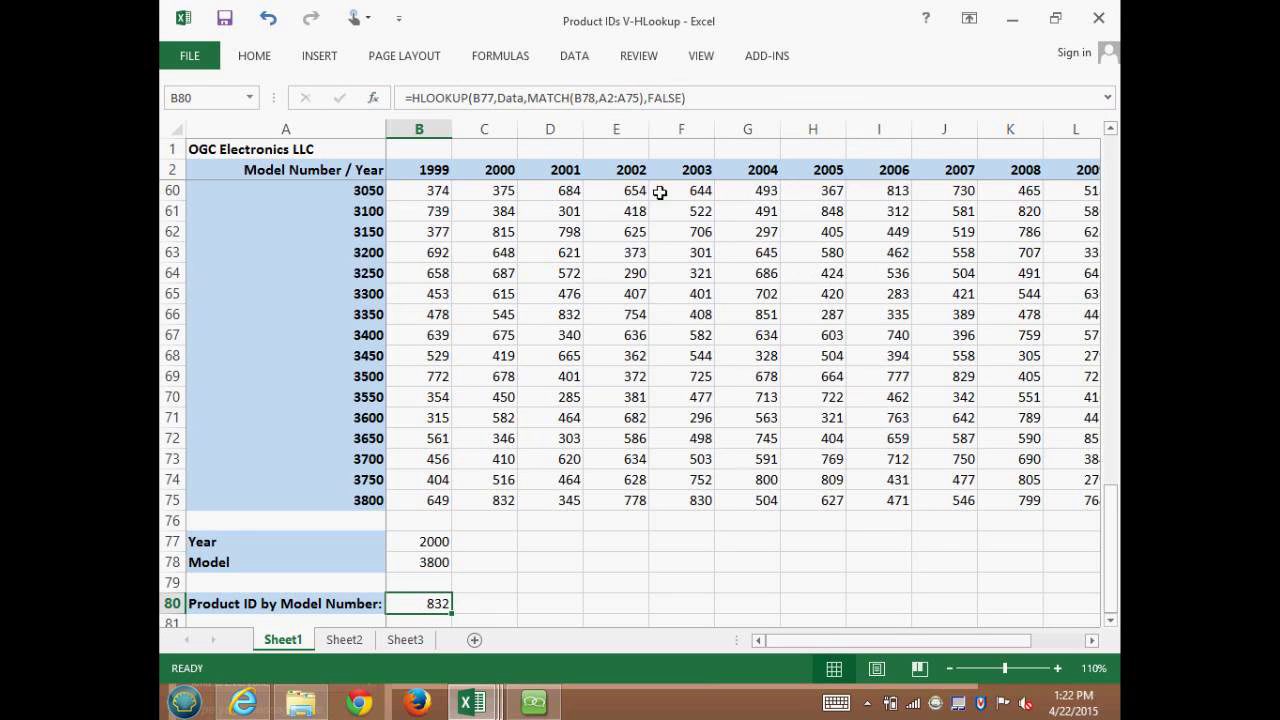
pyautogui.click(505, 502)
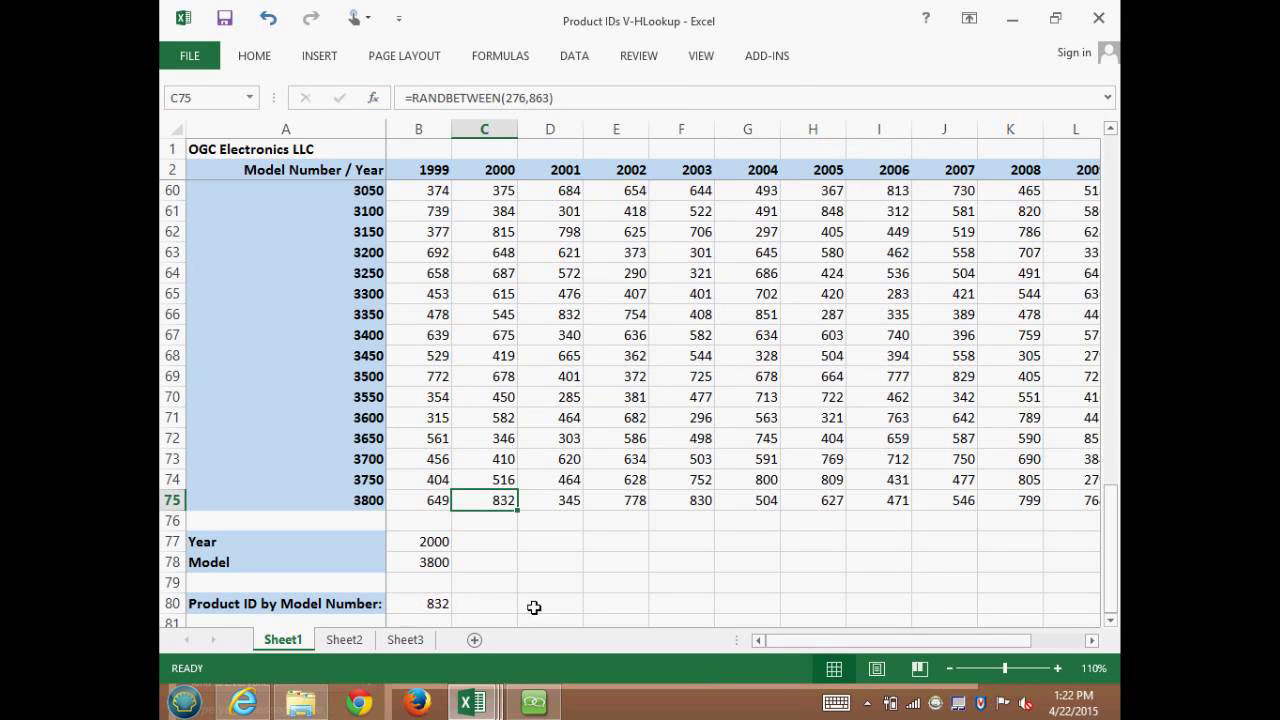
# Set the lookup year in B77 to 2005
pyautogui.click(398, 549)
pyautogui.doubleClick(398, 551)
pyautogui.moveTo(1115, 5)
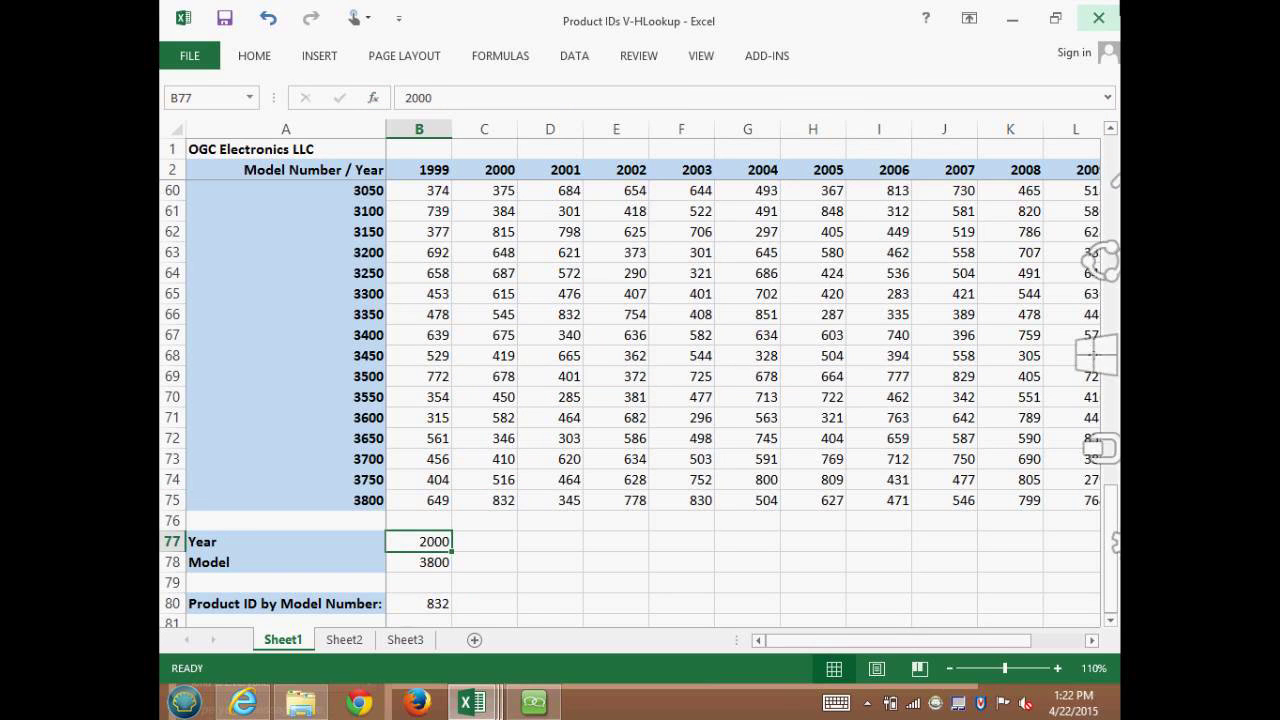
pyautogui.press('BackSpace')
pyautogui.write('5')
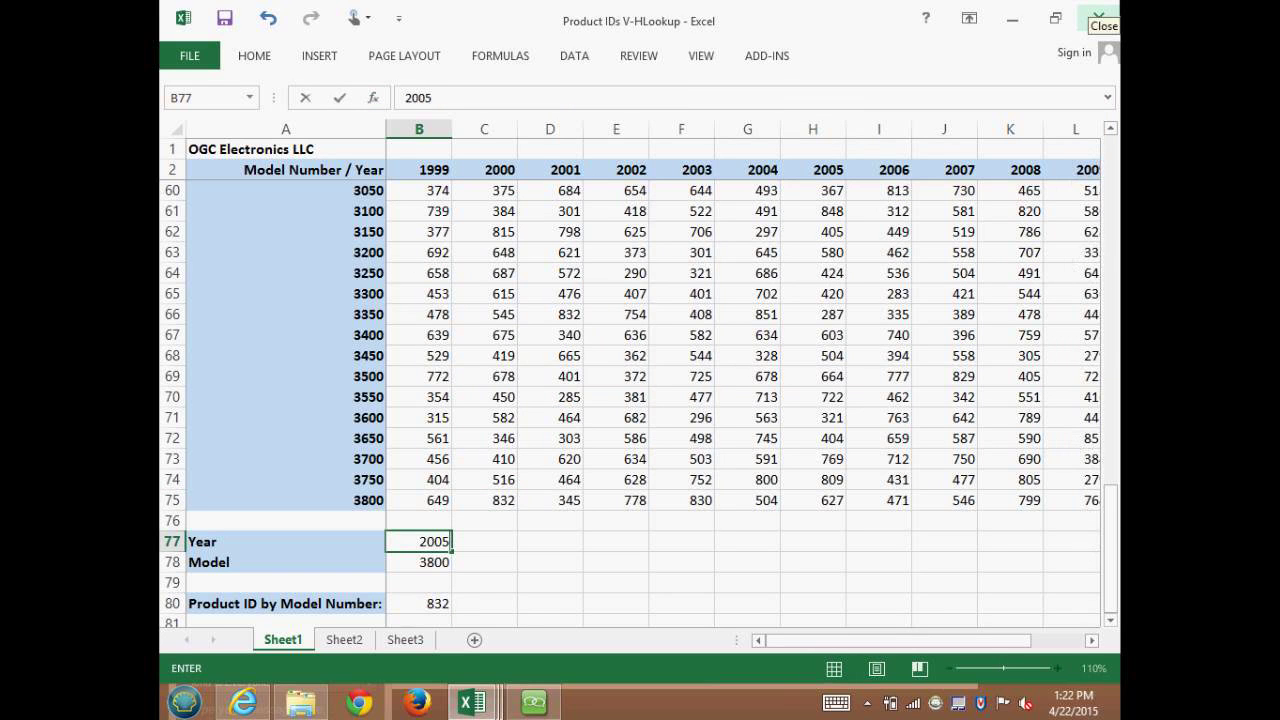
pyautogui.press('Return')
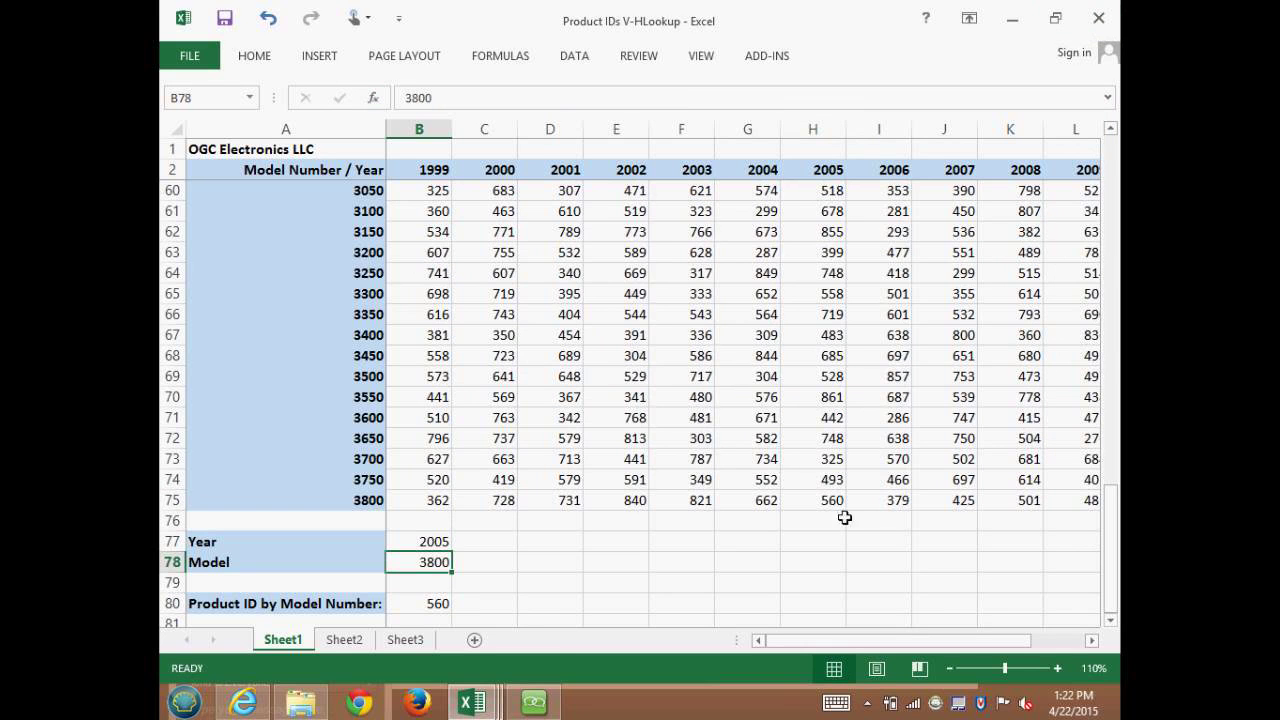
pyautogui.click(438, 606)
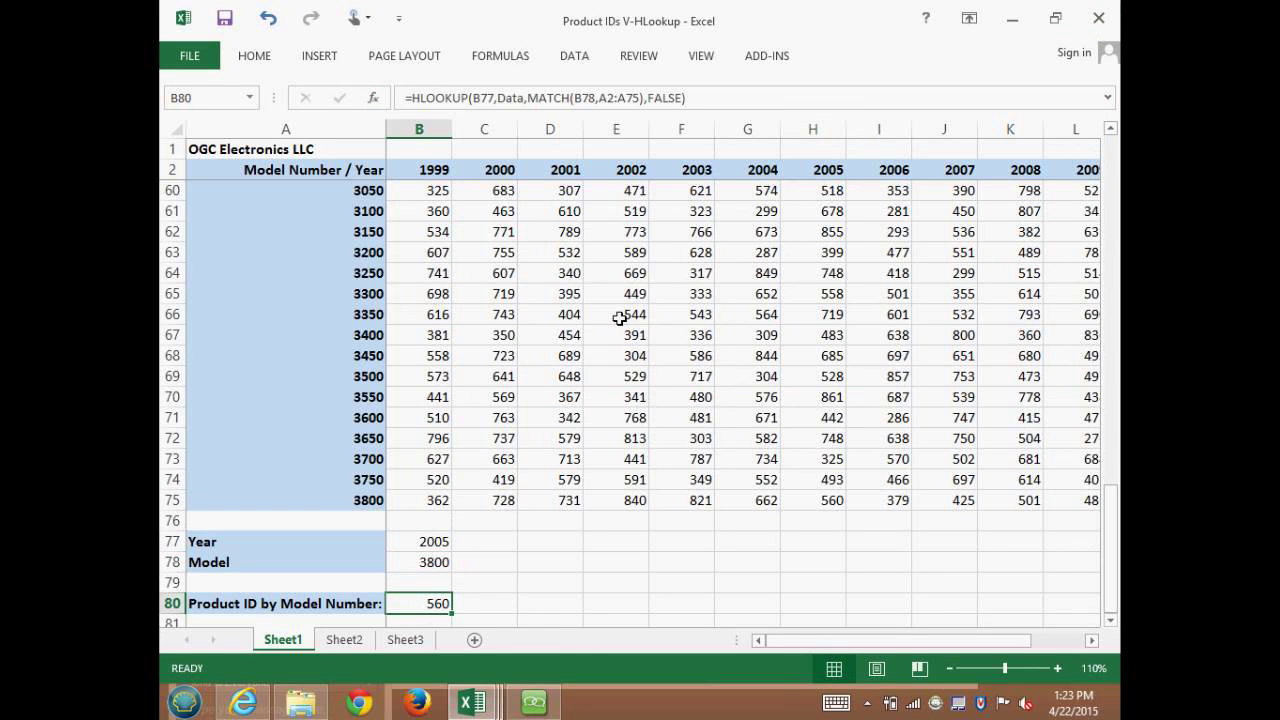
pyautogui.press('F2')
pyautogui.press('Escape')
pyautogui.write('3300')
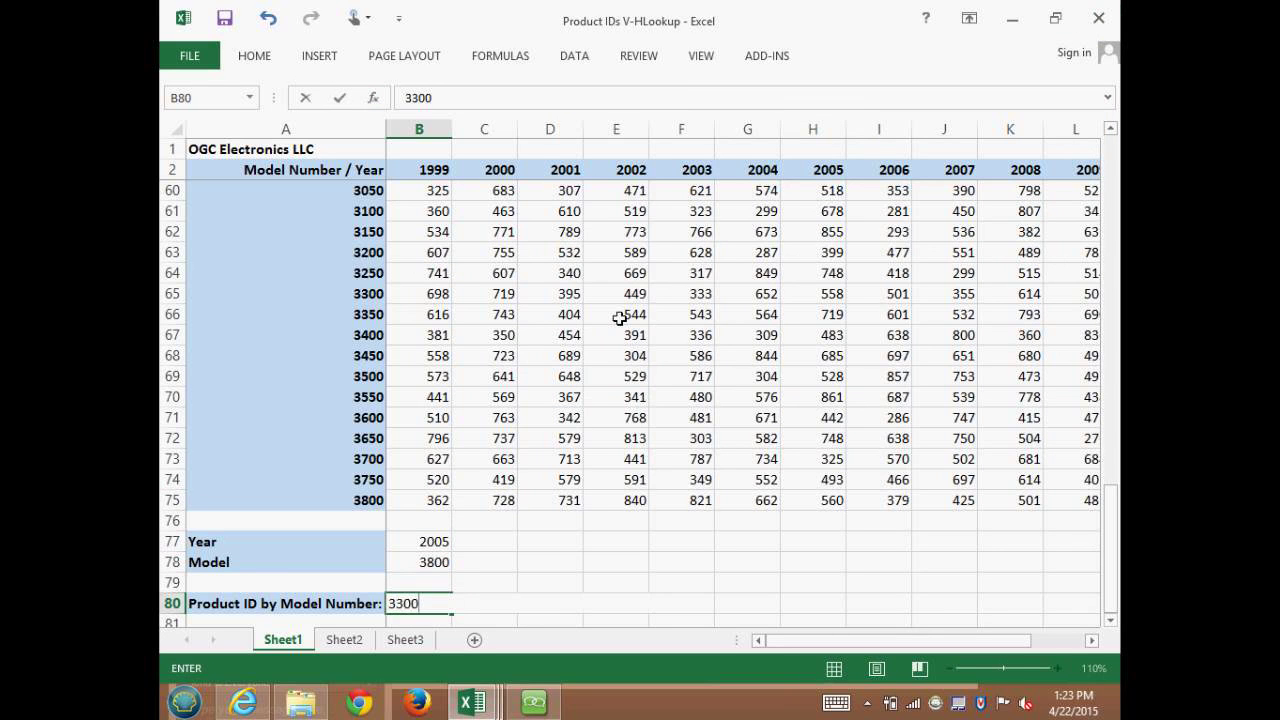
pyautogui.press('Return')
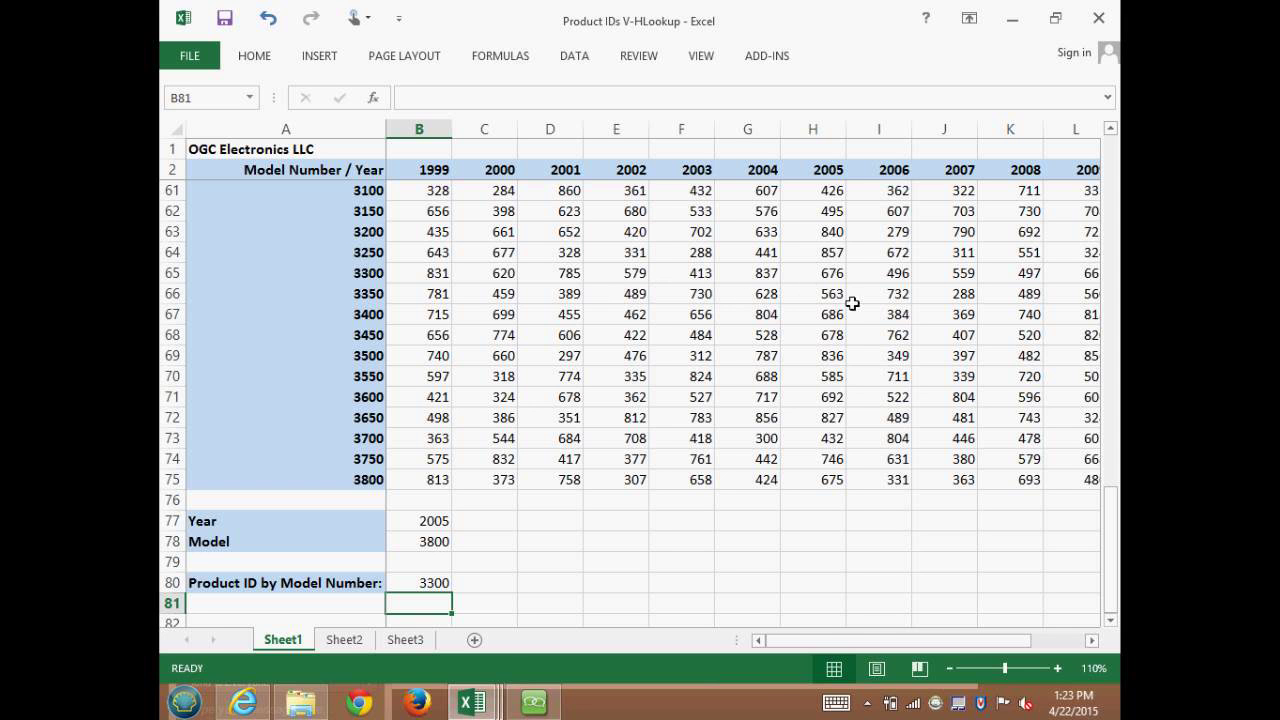
pyautogui.click(1110, 620)
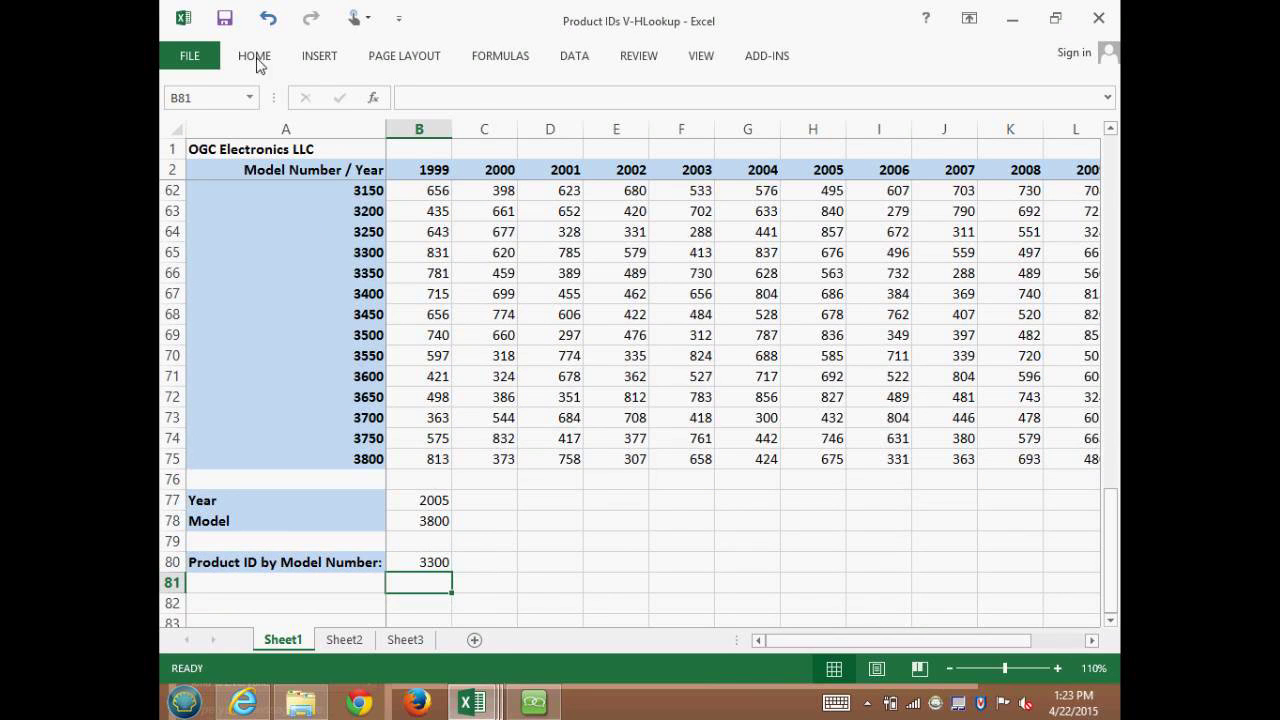
pyautogui.click(268, 17)
pyautogui.click(268, 17)
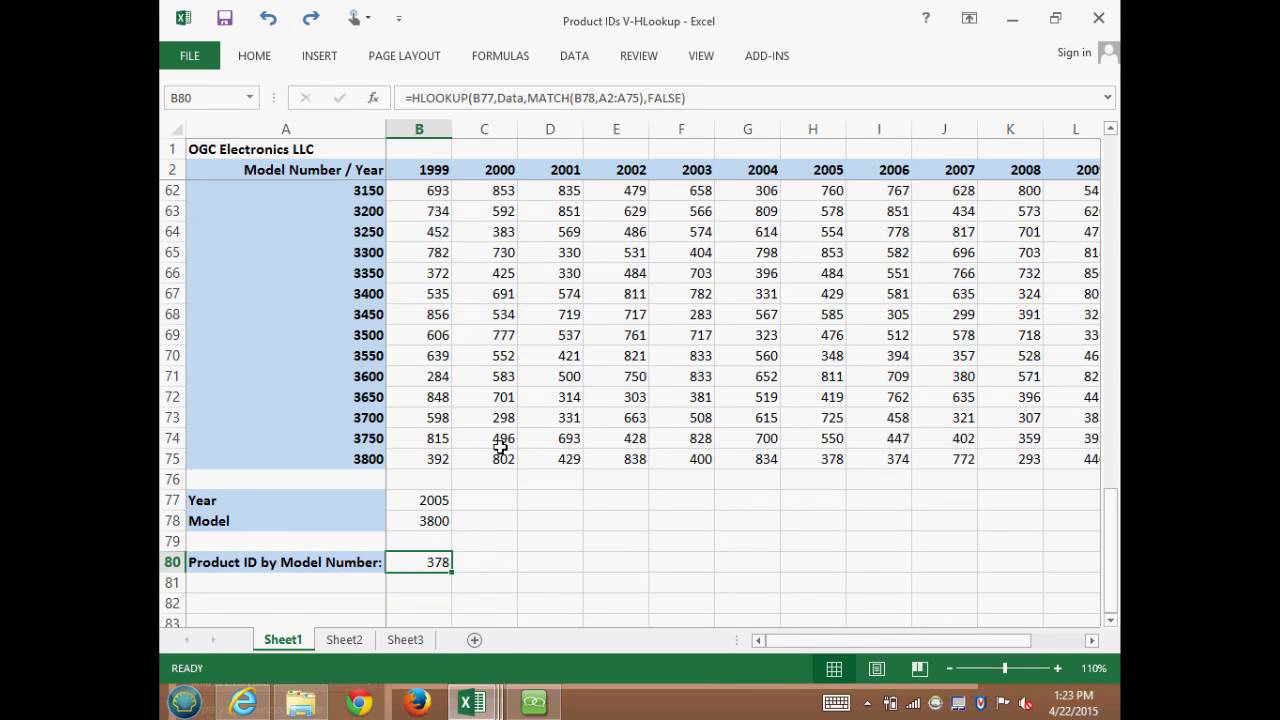
# Set the model number in B78 to 3300
pyautogui.click(446, 520)
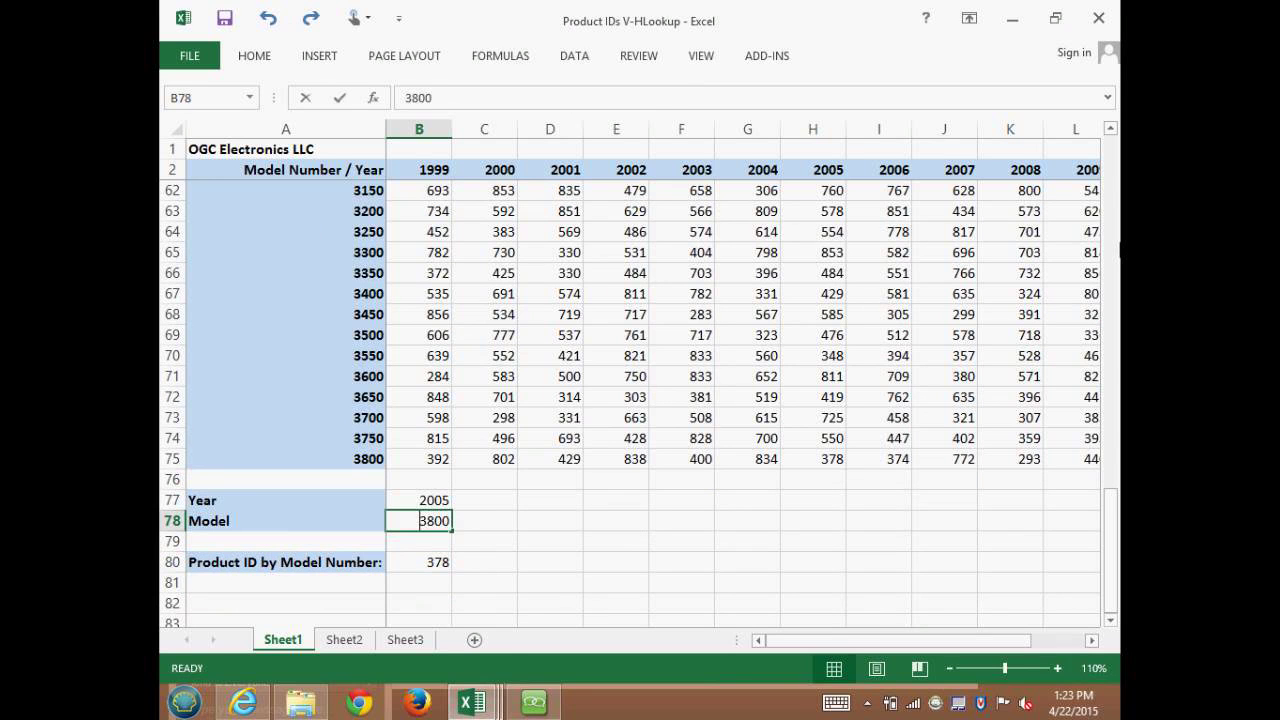
pyautogui.write('3300')
pyautogui.press('Return')
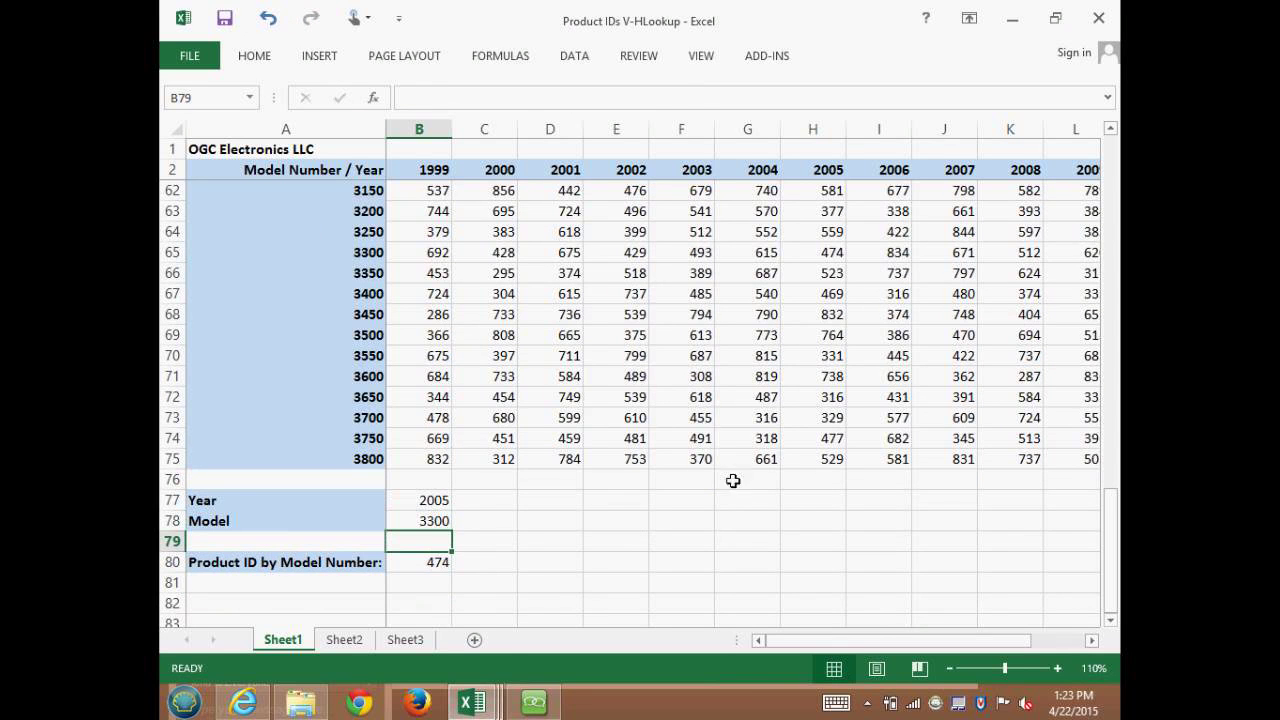
# Check the product ID for model 300 in the 3300 row under 2005 against the B80 result
pyautogui.click(172, 252)
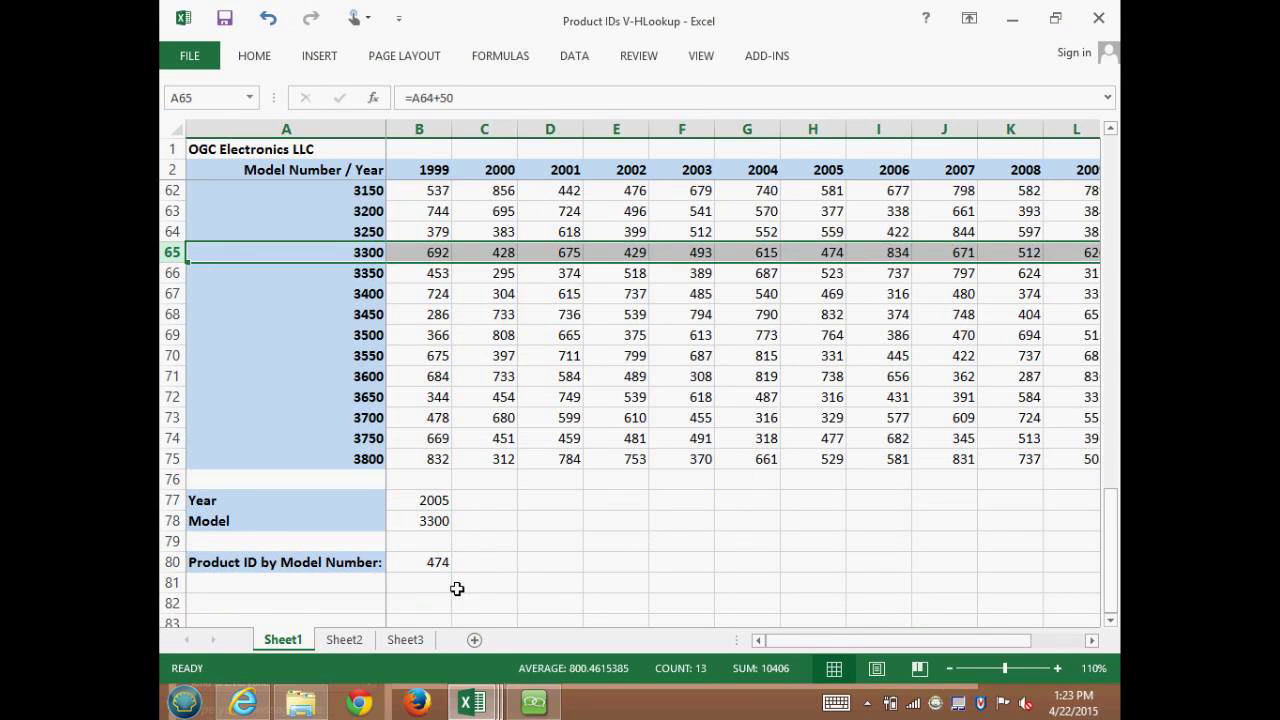
pyautogui.click(832, 247)
pyautogui.click(520, 548)
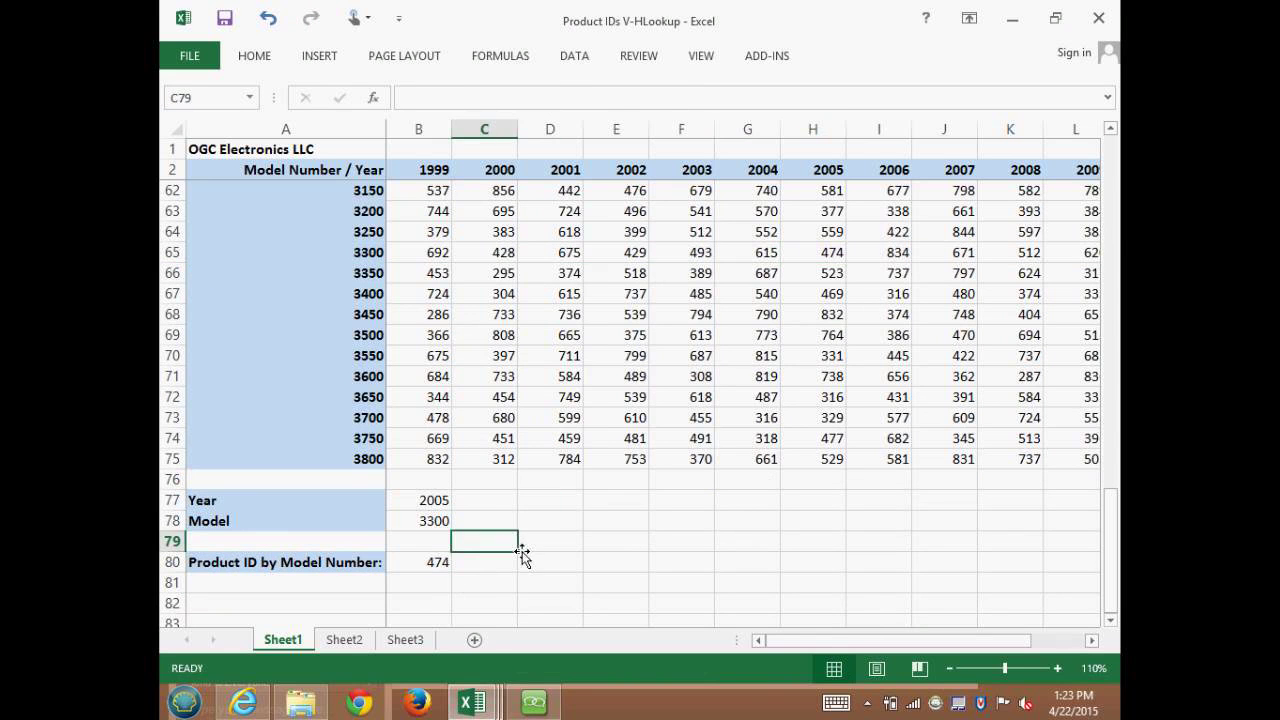
# Review the function arguments of B80's HLOOKUP with its nested MATCH row index
pyautogui.click(422, 562)
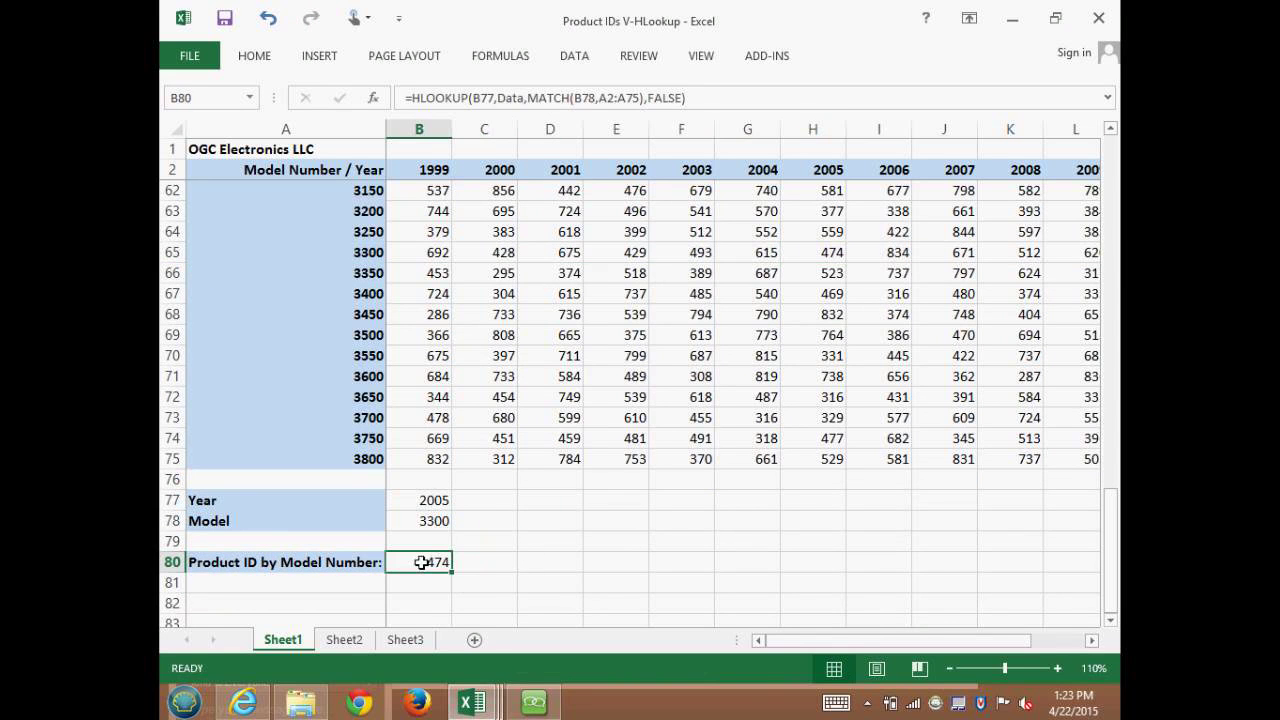
pyautogui.click(379, 100)
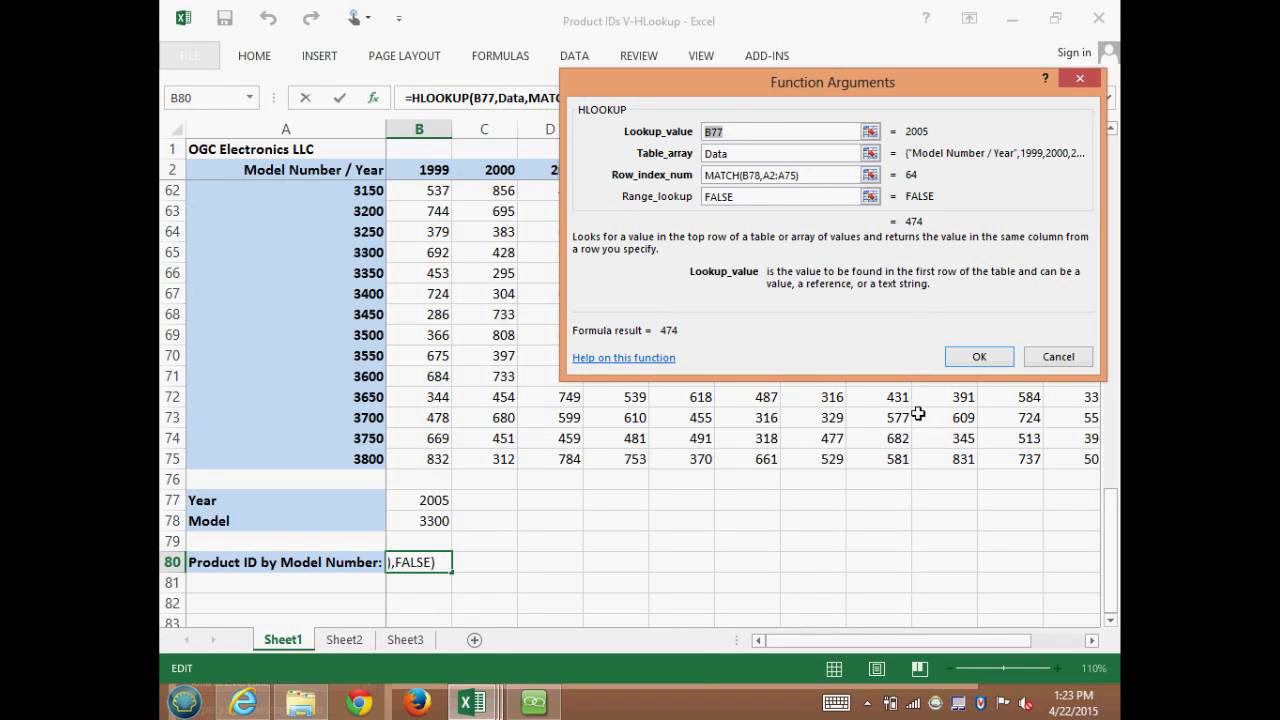
pyautogui.click(979, 357)
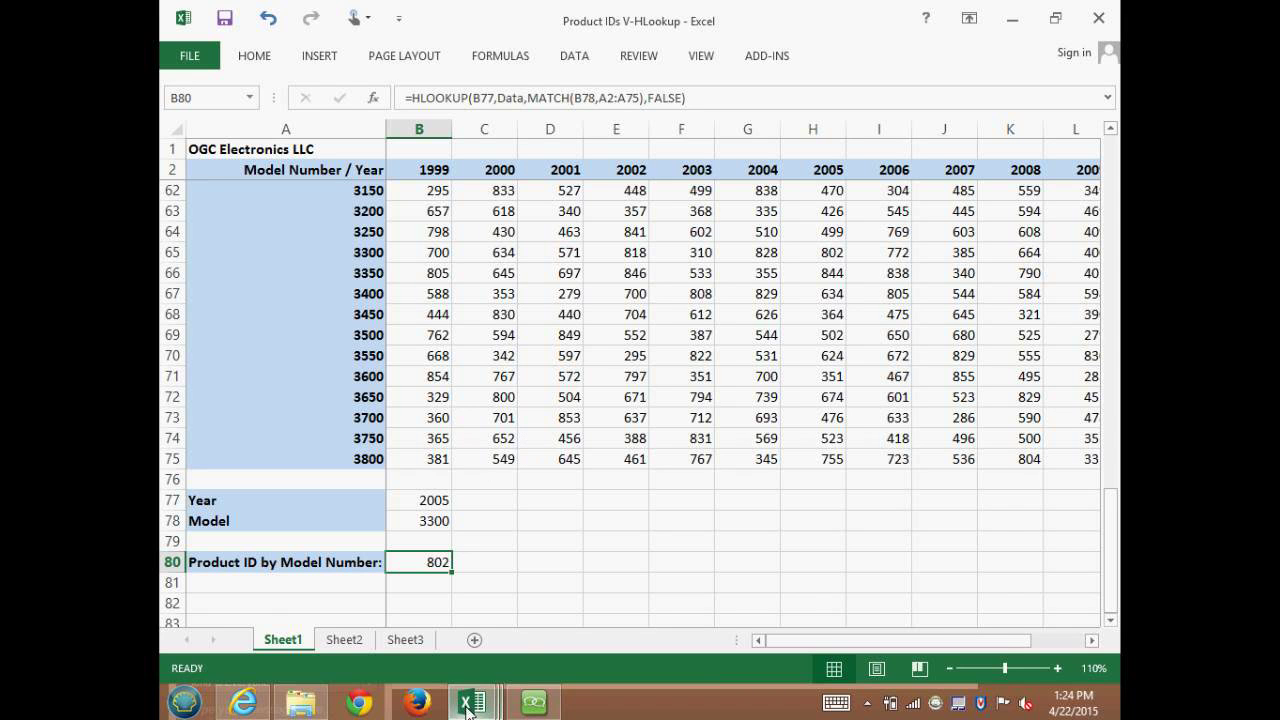
# Switch to the Sort Data workbook and examine the employee ID in L4, the VLOOKUP in L5 and the nested IF formula in M5
pyautogui.moveTo(472, 703)
pyautogui.click(485, 556)
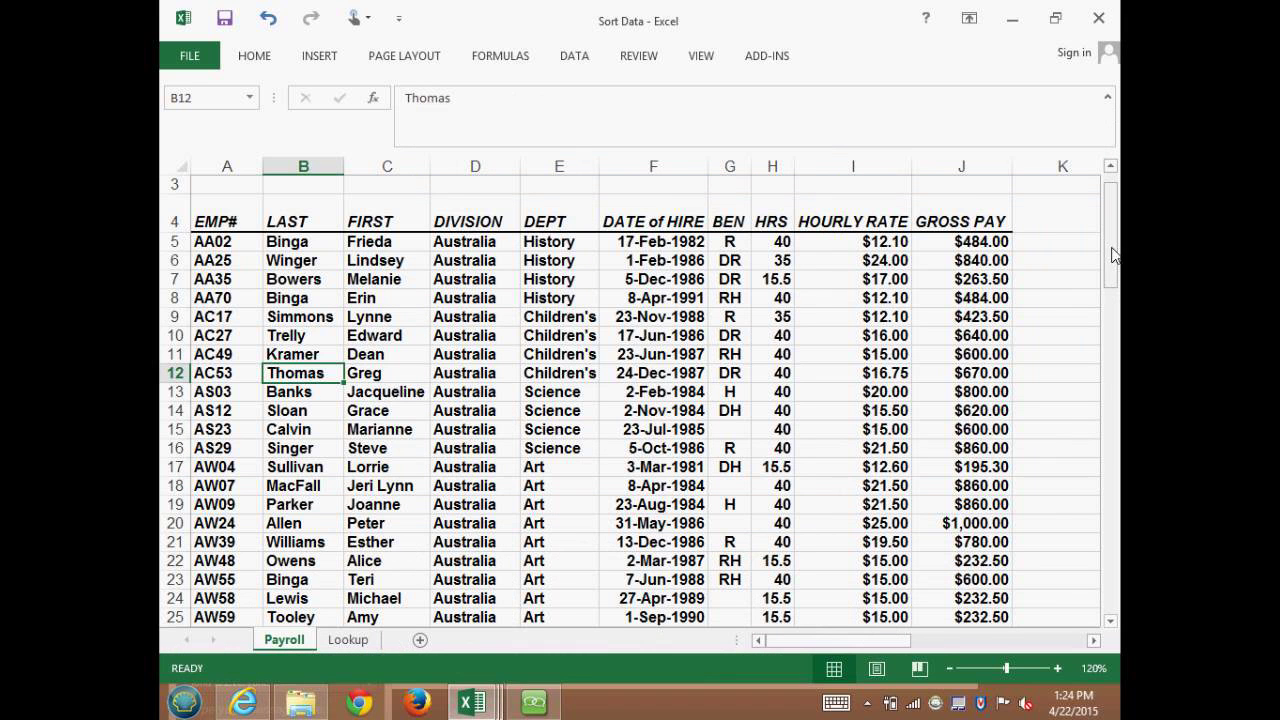
pyautogui.moveTo(1113, 253)
pyautogui.mouseDown()
pyautogui.moveTo(1110, 594)
pyautogui.moveTo(1110, 244)
pyautogui.mouseUp()
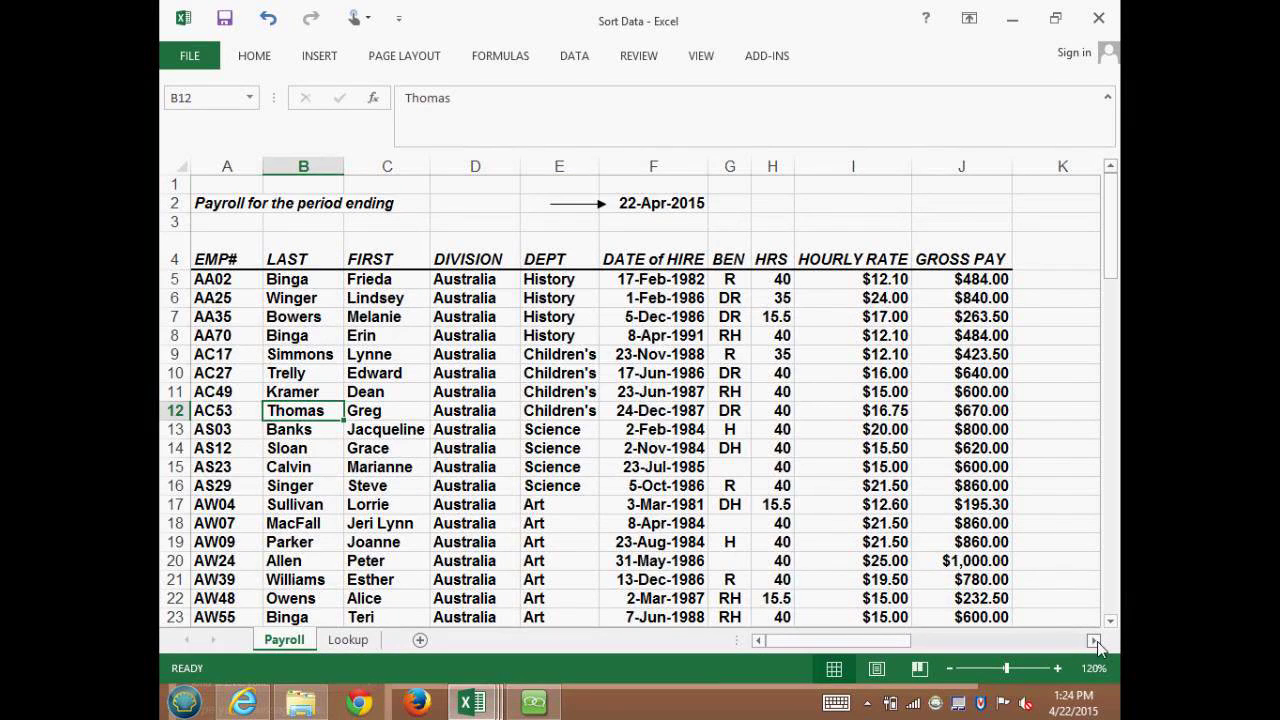
pyautogui.click(1097, 641)
pyautogui.click(1097, 641)
pyautogui.click(1097, 641)
pyautogui.click(1097, 641)
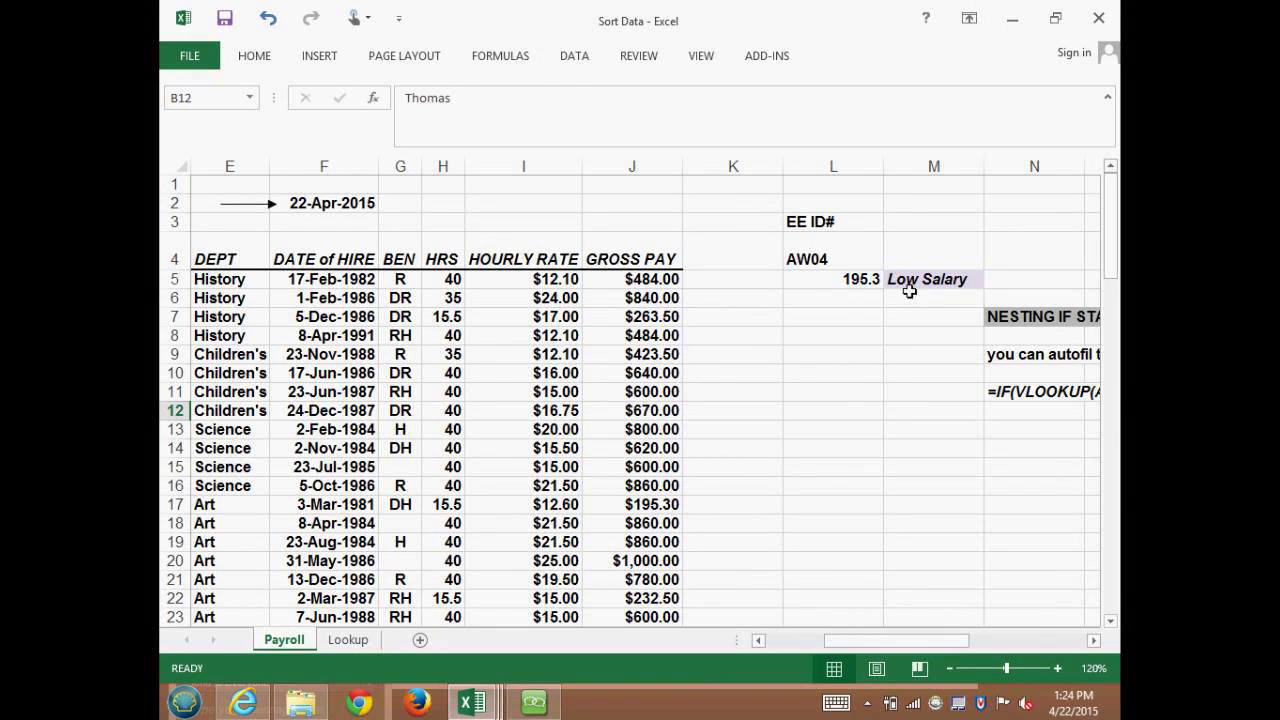
pyautogui.click(845, 284)
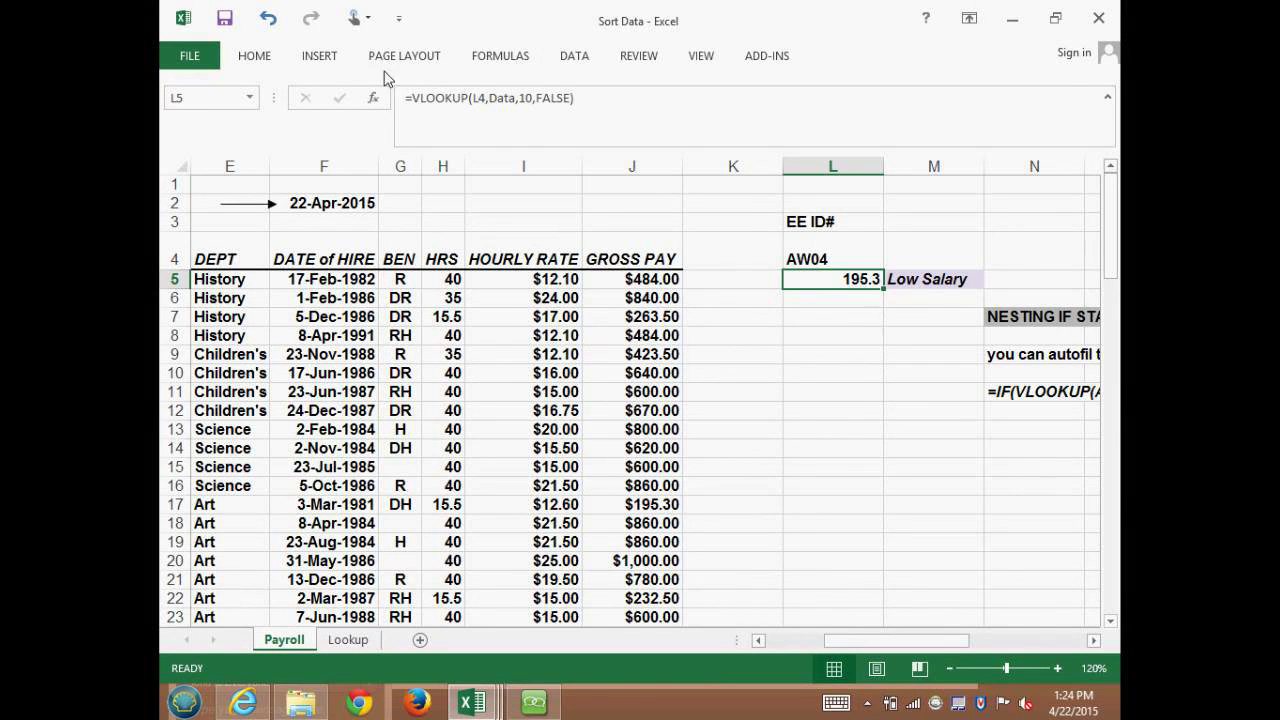
pyautogui.click(834, 258)
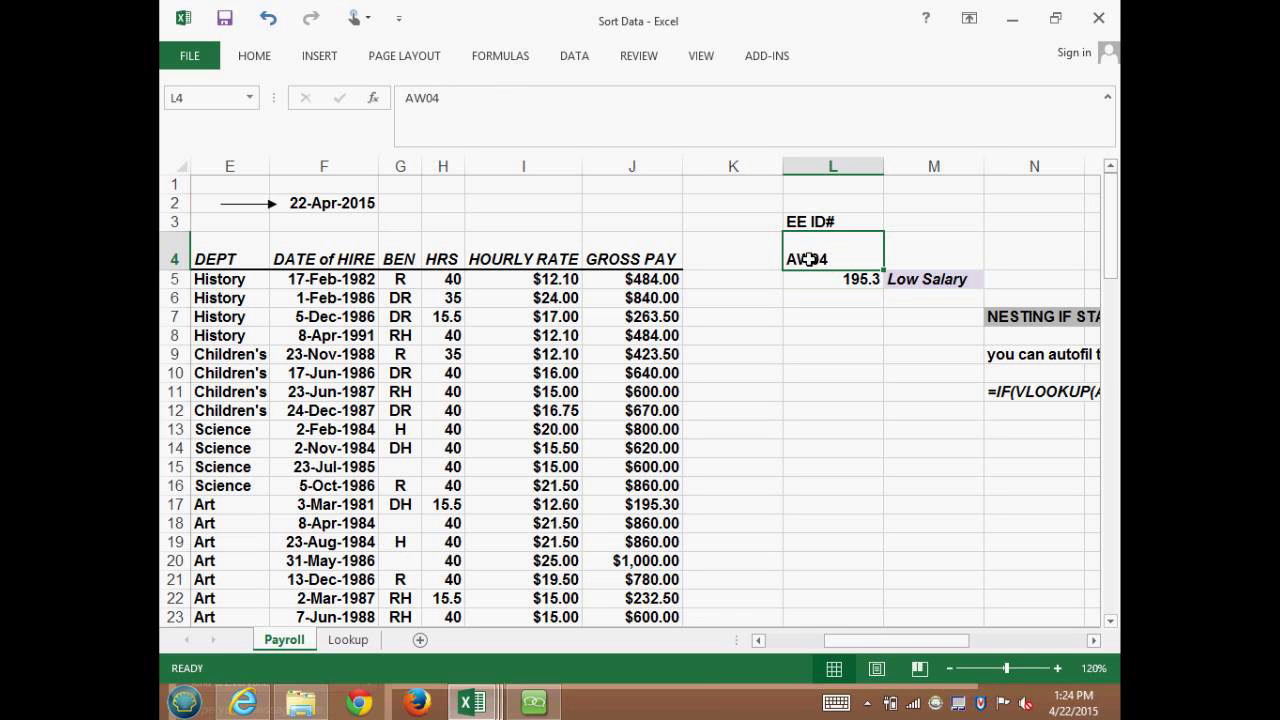
pyautogui.click(813, 286)
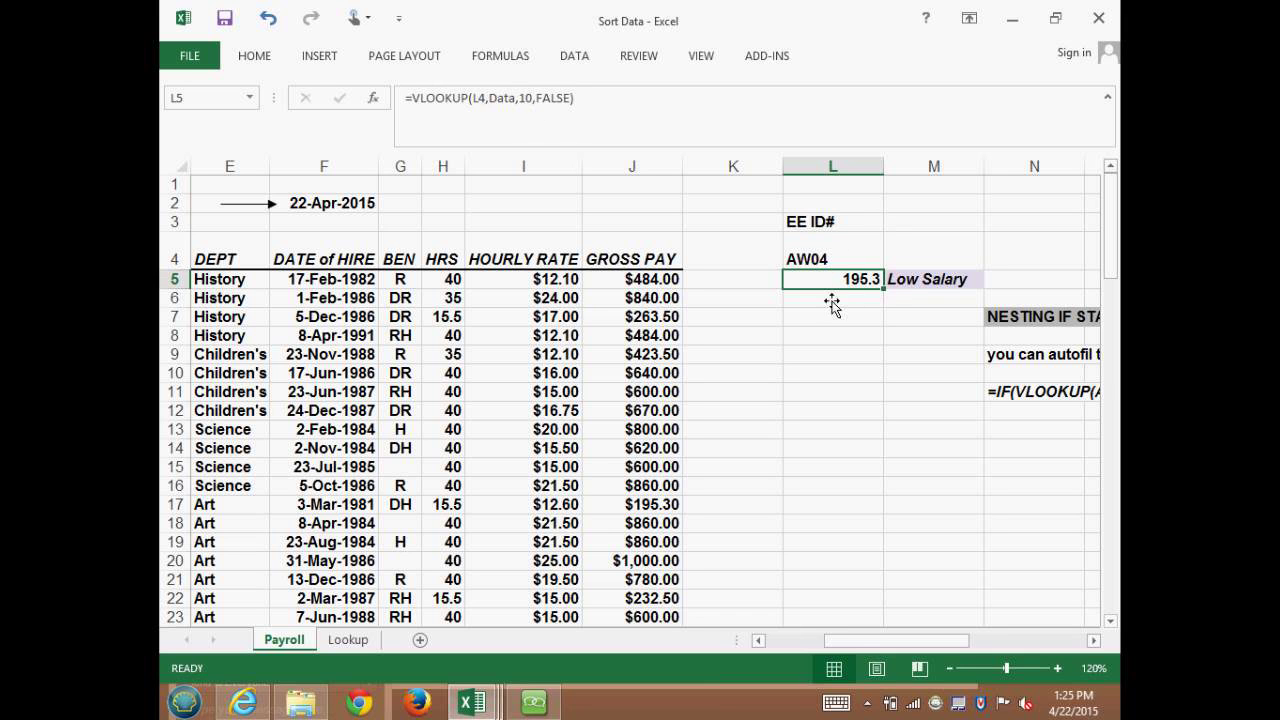
pyautogui.click(945, 285)
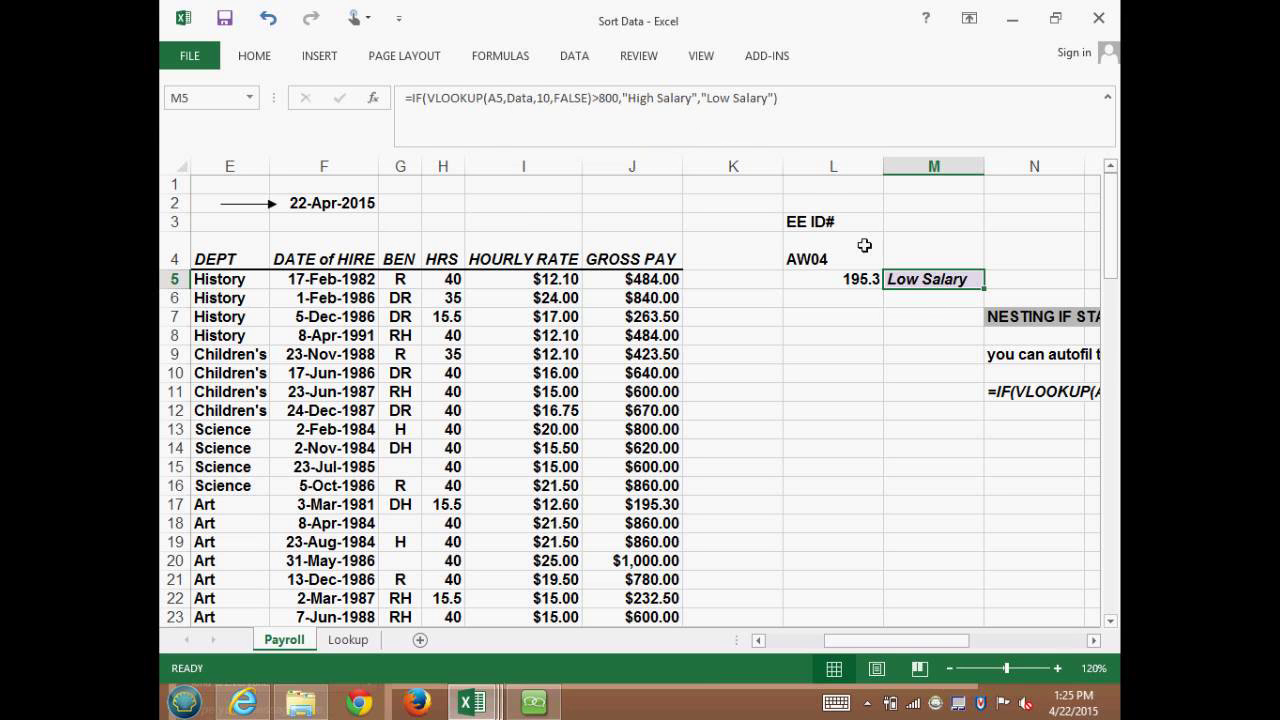
# Change the lookup value in L5's VLOOKUP to A5 and fill the formula down to L23
pyautogui.click(862, 284)
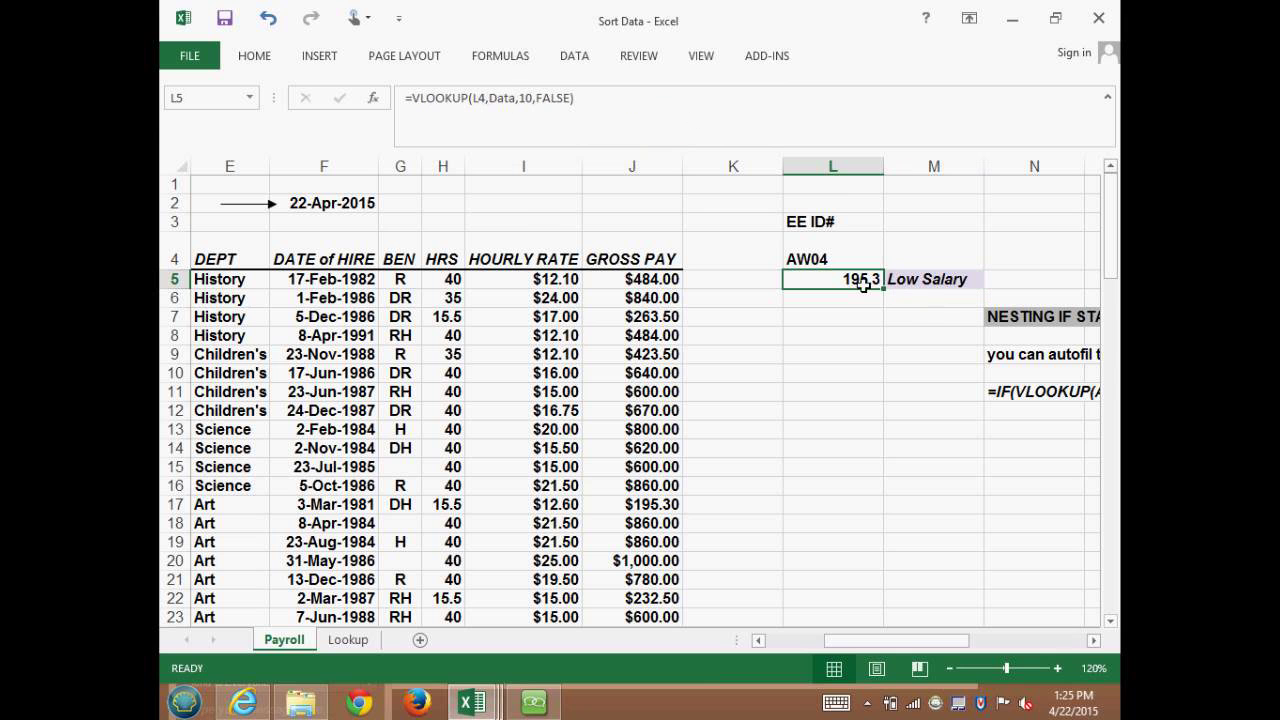
pyautogui.doubleClick(478, 99)
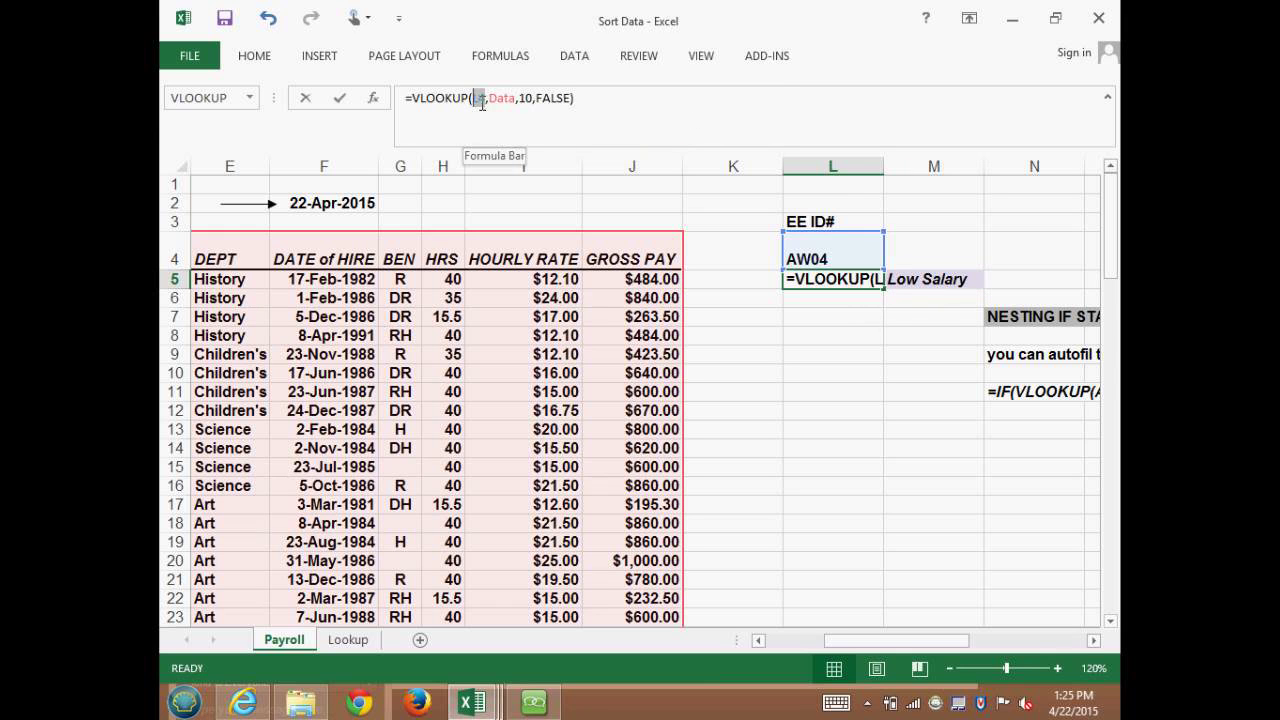
pyautogui.write('A4')
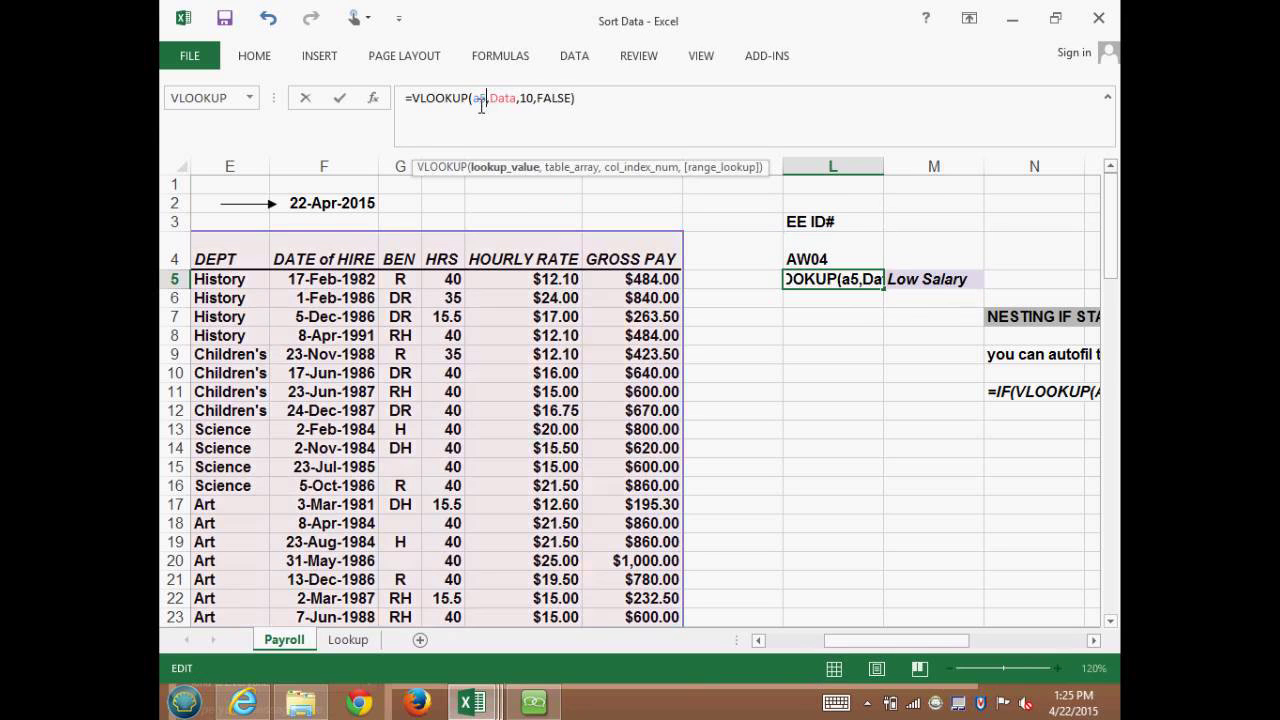
pyautogui.press('Return')
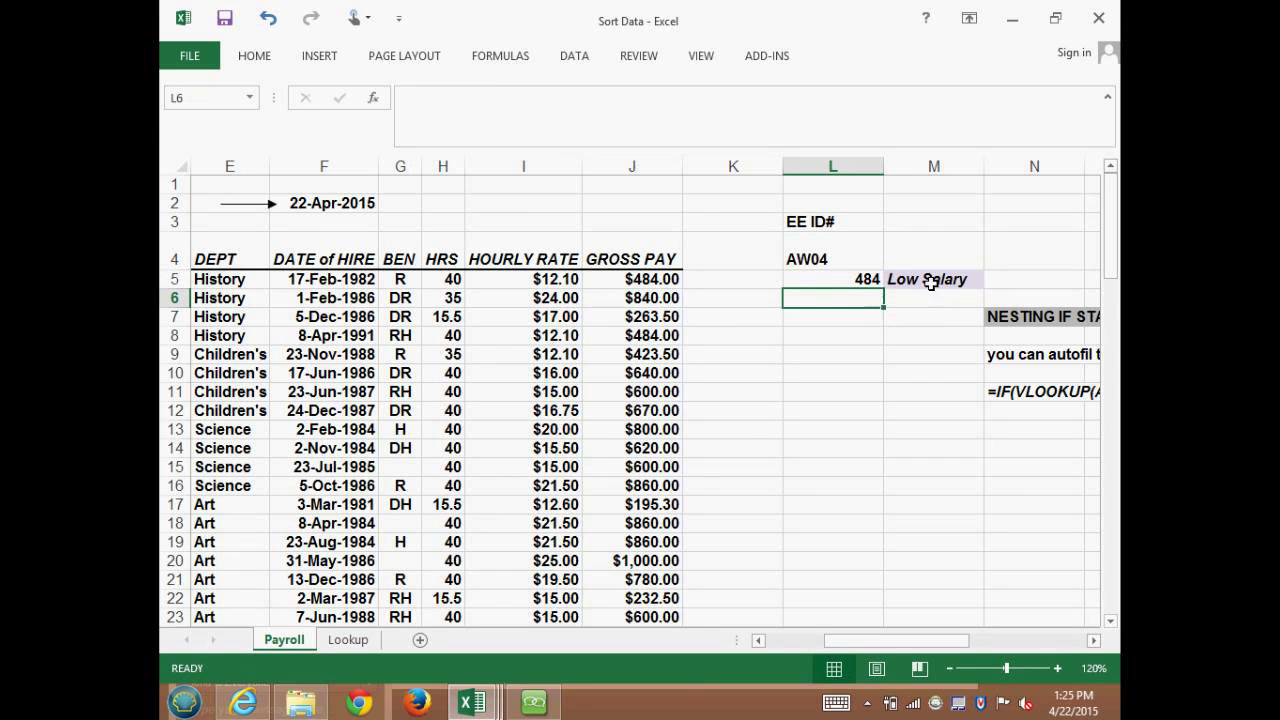
pyautogui.click(848, 278)
pyautogui.moveTo(884, 290); pyautogui.dragTo(878, 621)
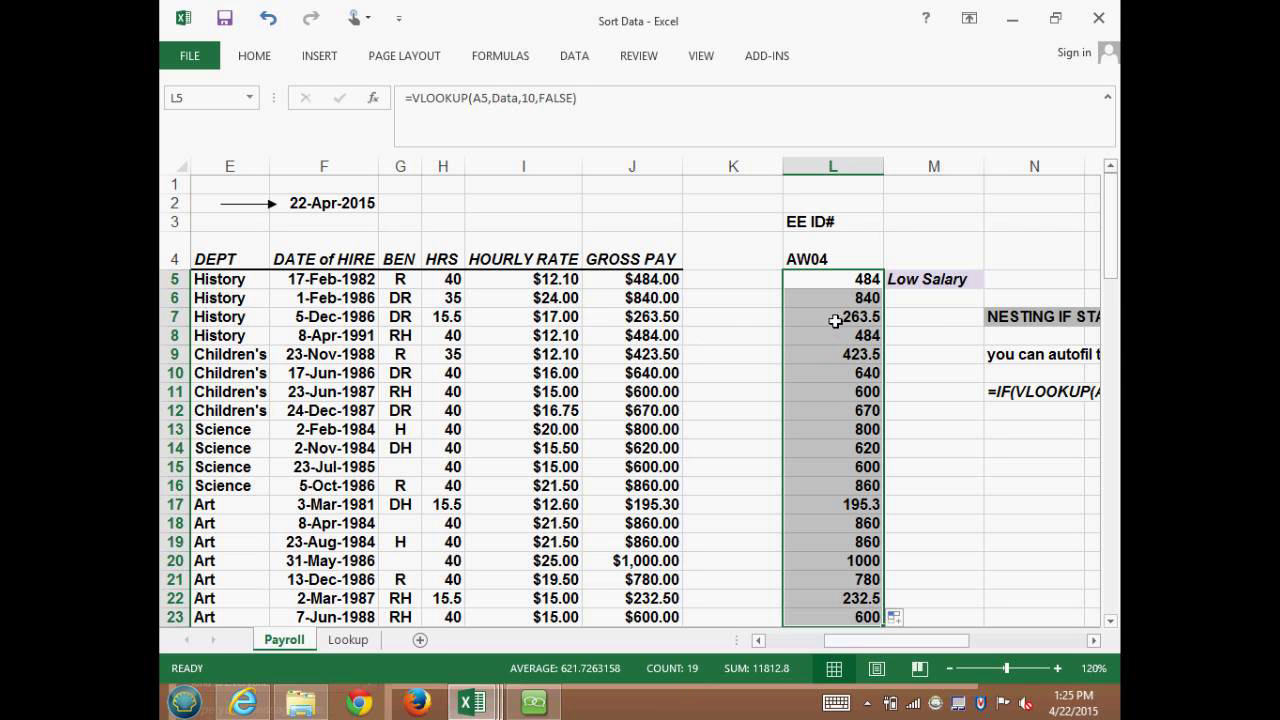
# Fill M5's nested IF and VLOOKUP salary rating formula down through M26
pyautogui.click(940, 280)
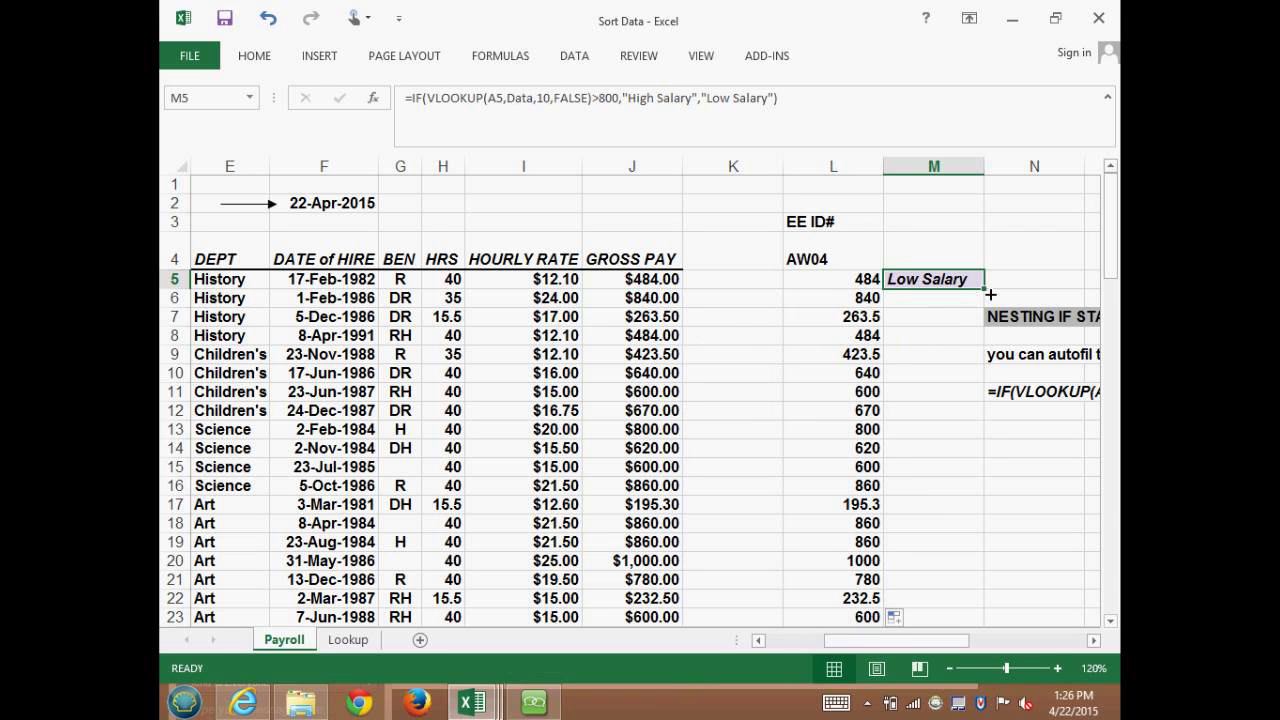
pyautogui.moveTo(988, 294); pyautogui.dragTo(958, 585)
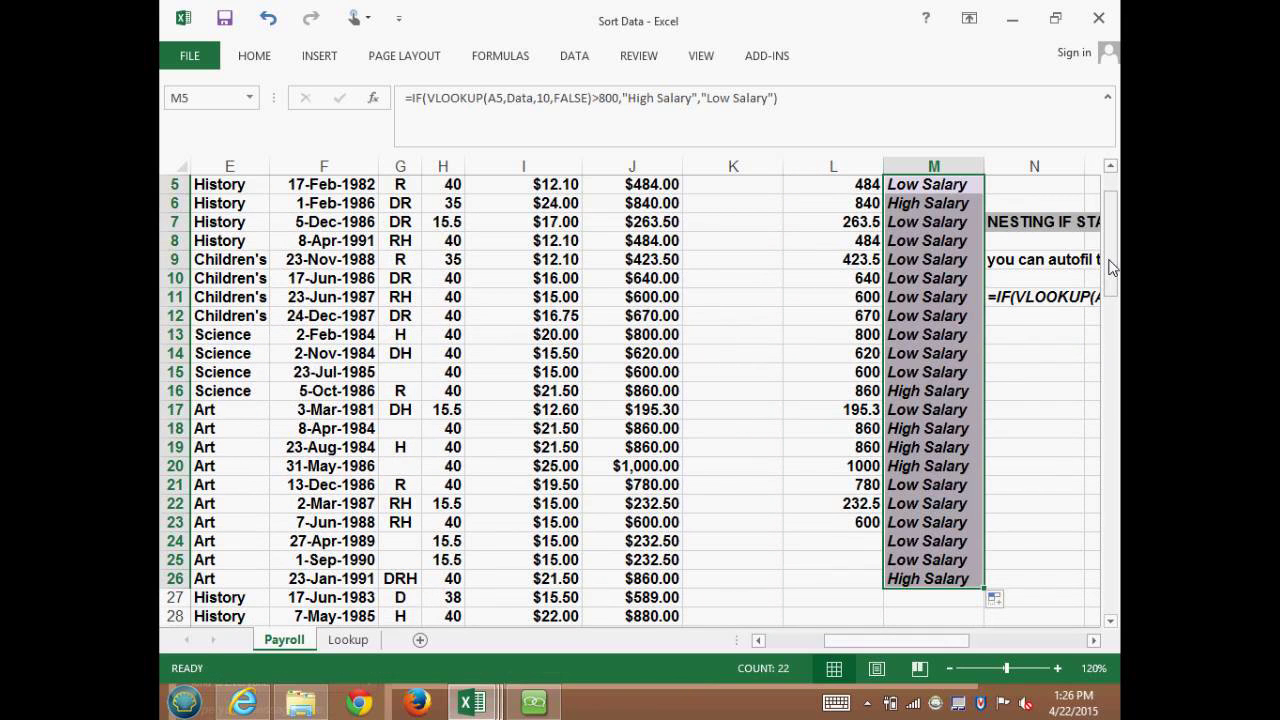
pyautogui.scroll(2, 1112, 262)
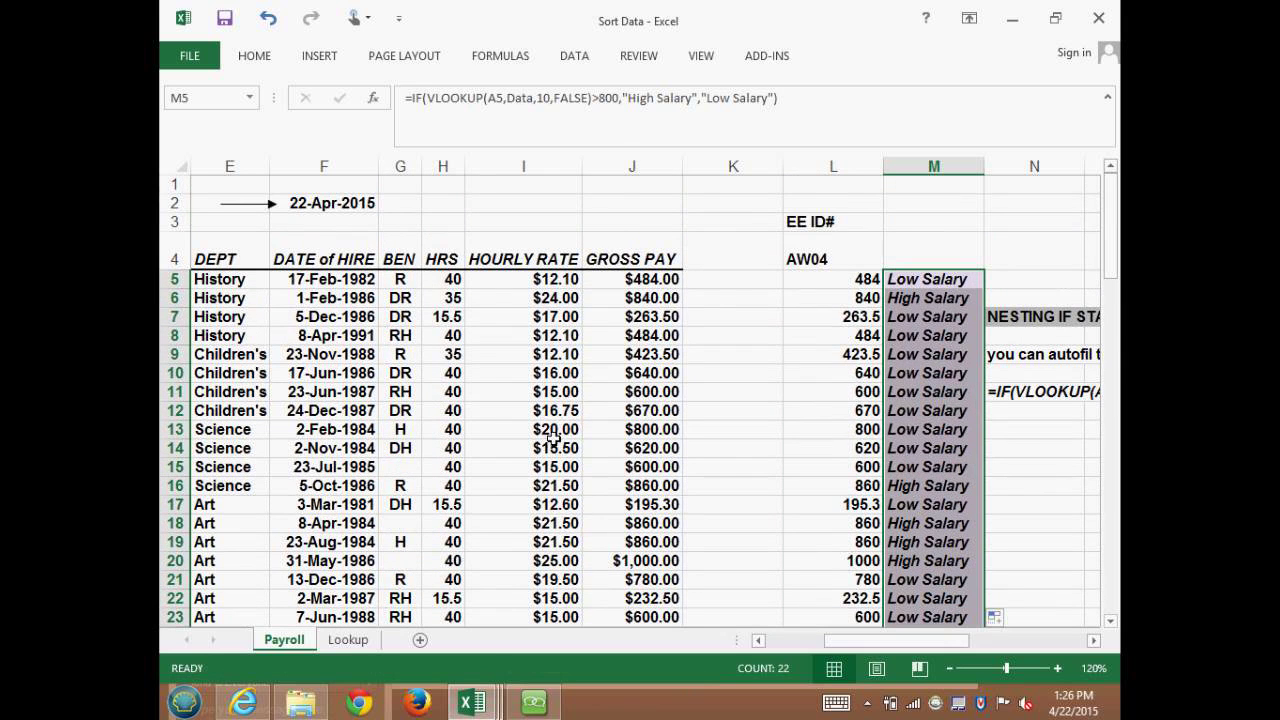
# Examine the nested IF statement notes and the sample formula in N11, and return to the payroll columns
pyautogui.click(1095, 641)
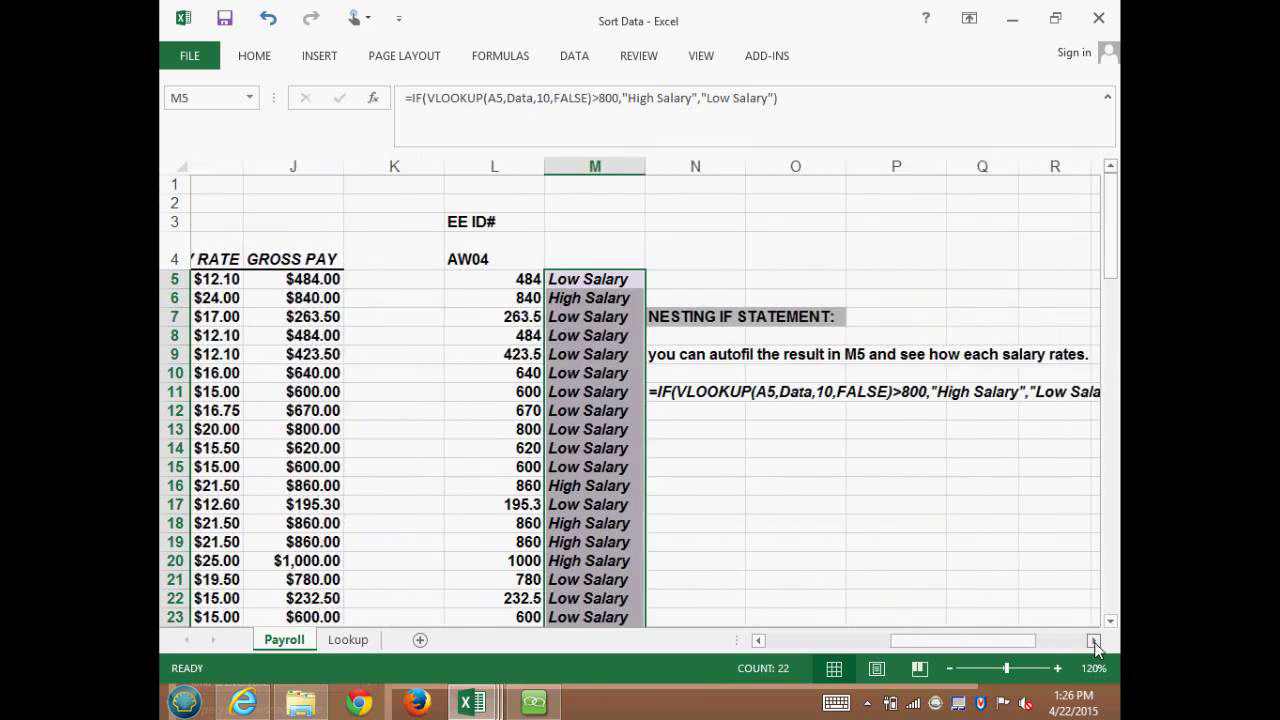
pyautogui.click(608, 447)
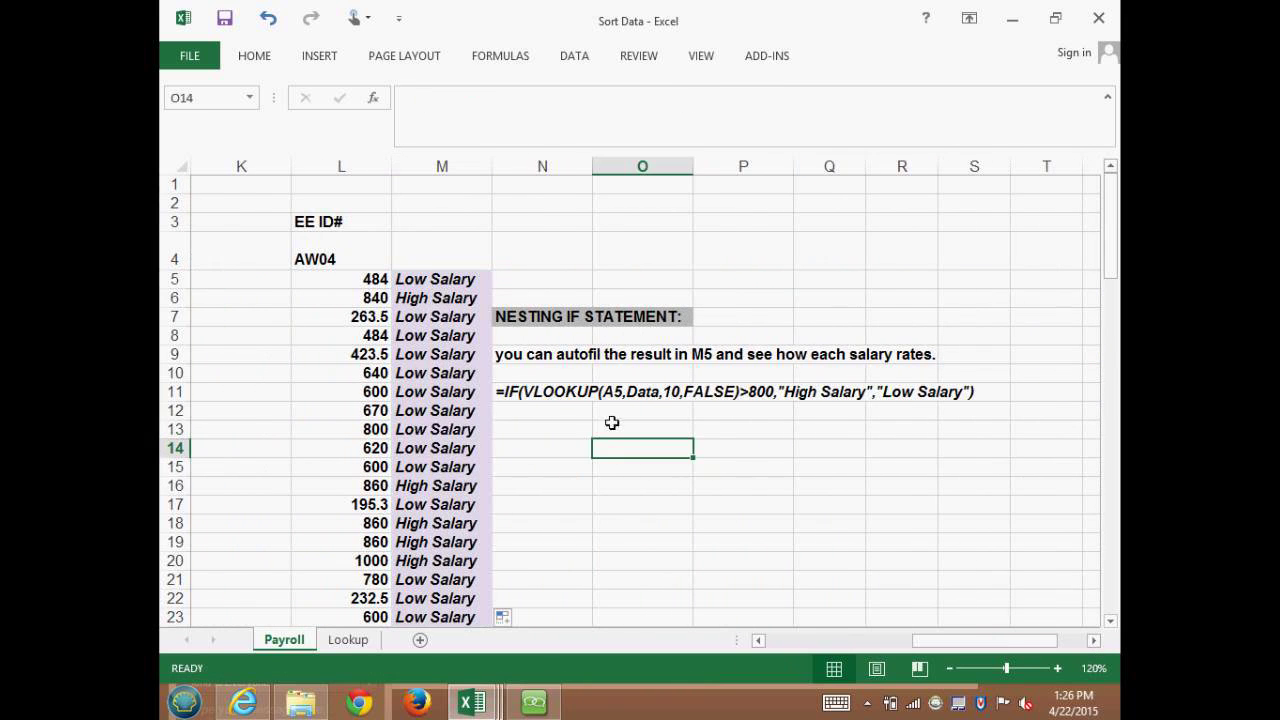
pyautogui.click(540, 393)
pyautogui.moveTo(587, 406); pyautogui.dragTo(963, 407)
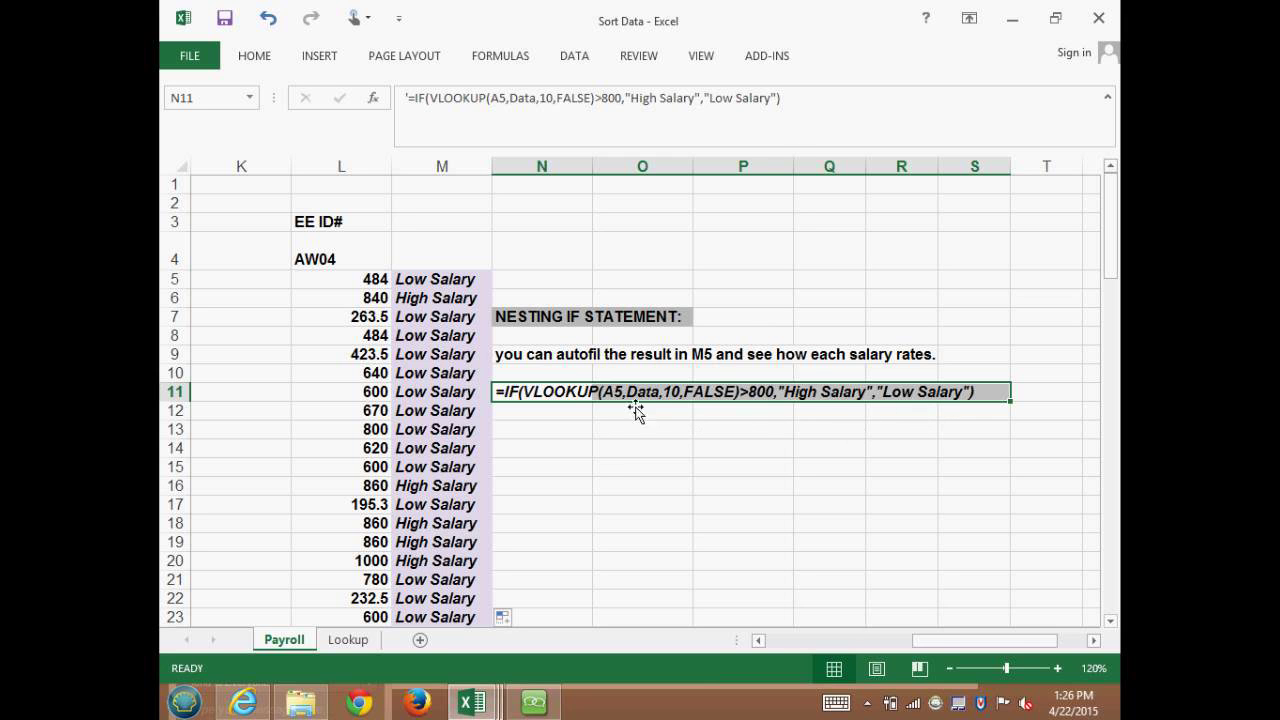
pyautogui.click(590, 448)
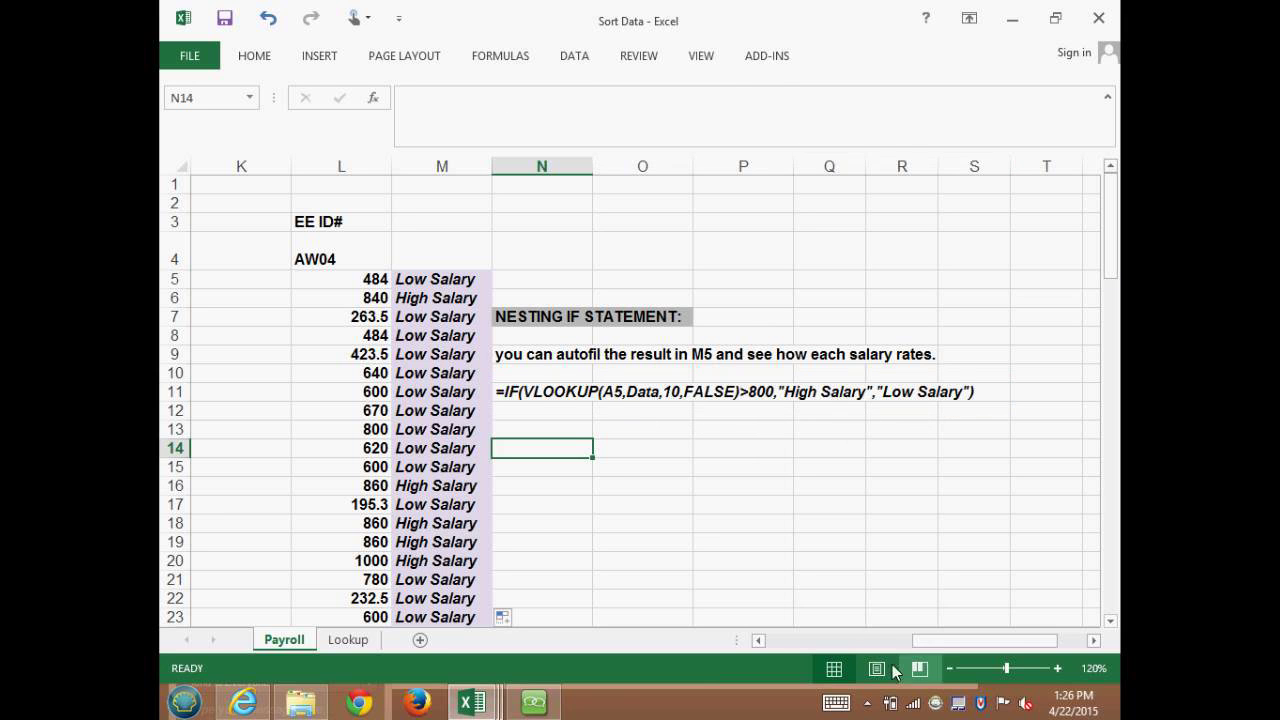
pyautogui.moveTo(943, 640); pyautogui.dragTo(766, 562)
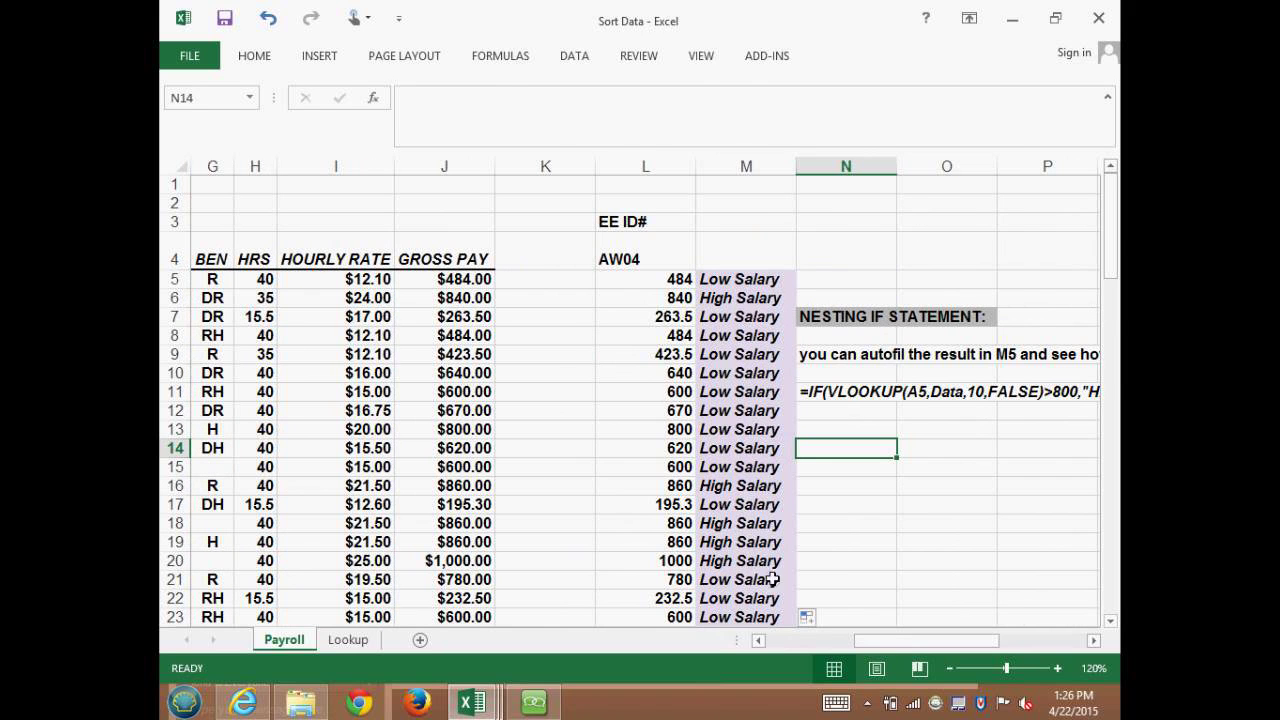
pyautogui.moveTo(900, 642); pyautogui.dragTo(813, 642)
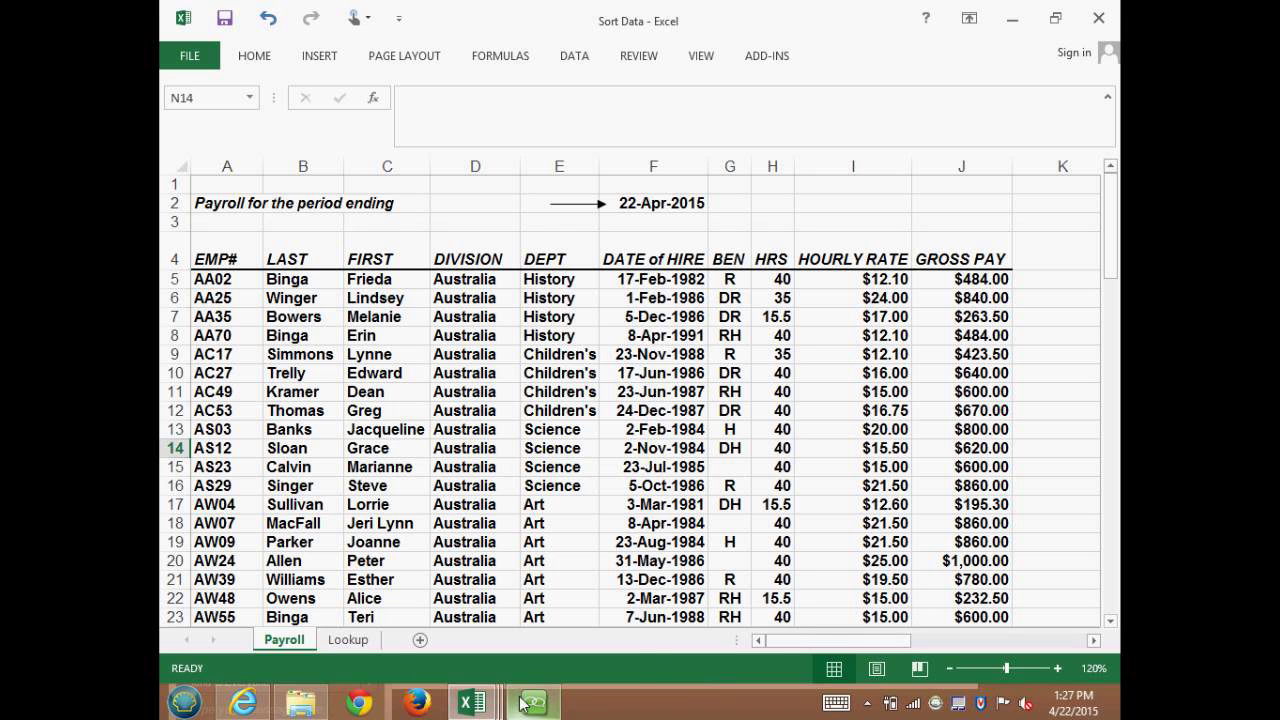
# Check the webinar window's chat for attendee questions and return to the payroll sheet
pyautogui.moveTo(520, 704)
pyautogui.click(536, 632)
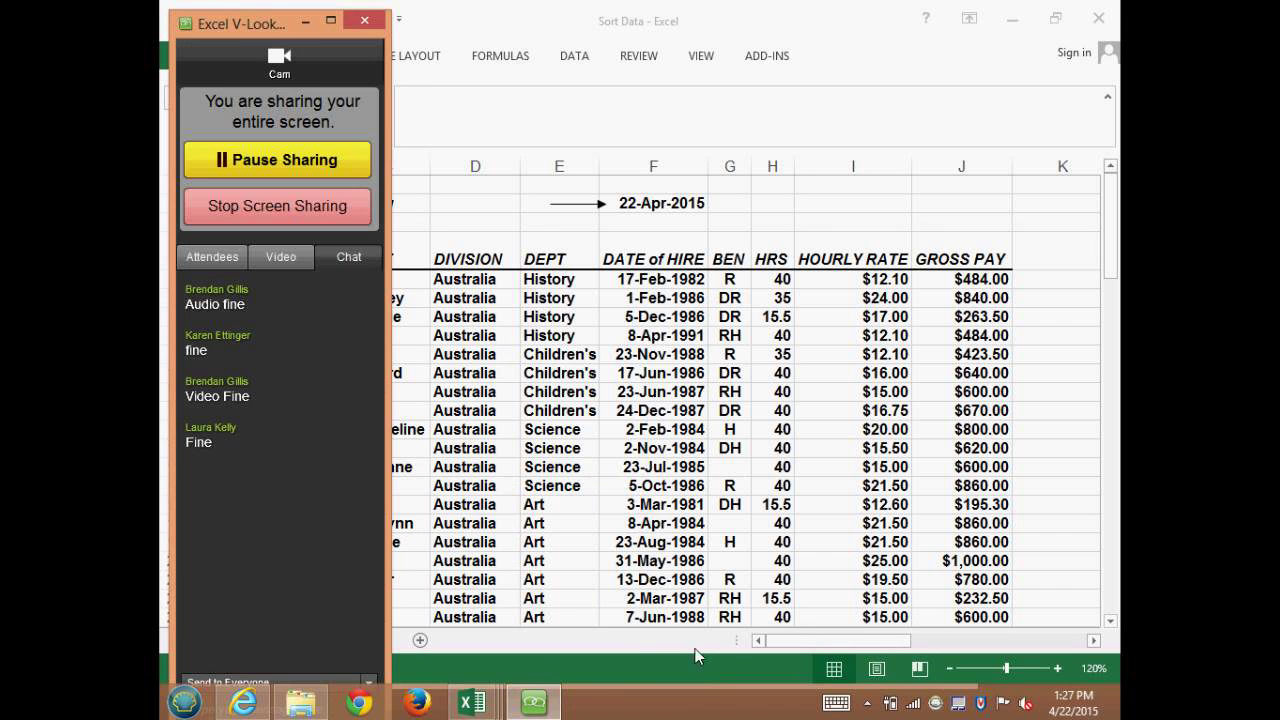
pyautogui.click(534, 703)
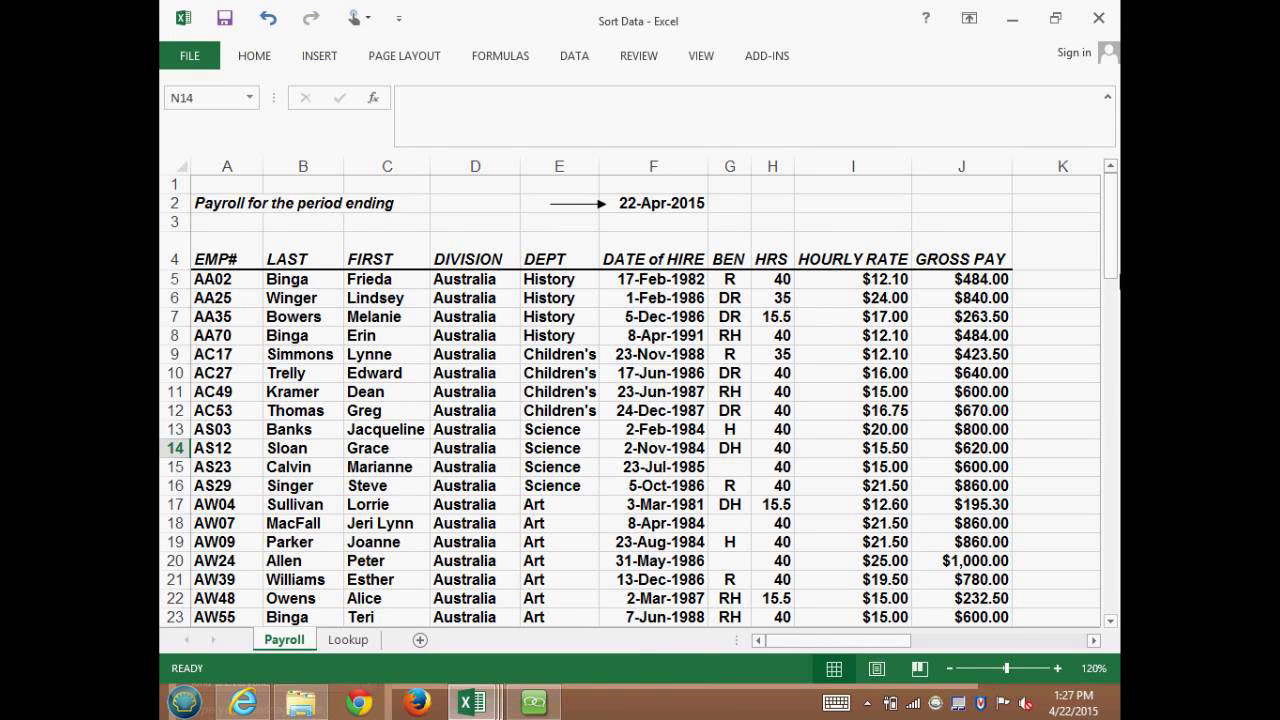
# Reopen the webinar window to check the chat and pause the screen sharing
pyautogui.moveTo(1111, 230)
pyautogui.mouseDown()
pyautogui.moveTo(1106, 590)
pyautogui.moveTo(1108, 220)
pyautogui.mouseUp()
pyautogui.moveTo(808, 645); pyautogui.dragTo(840, 643)
pyautogui.click(535, 705)
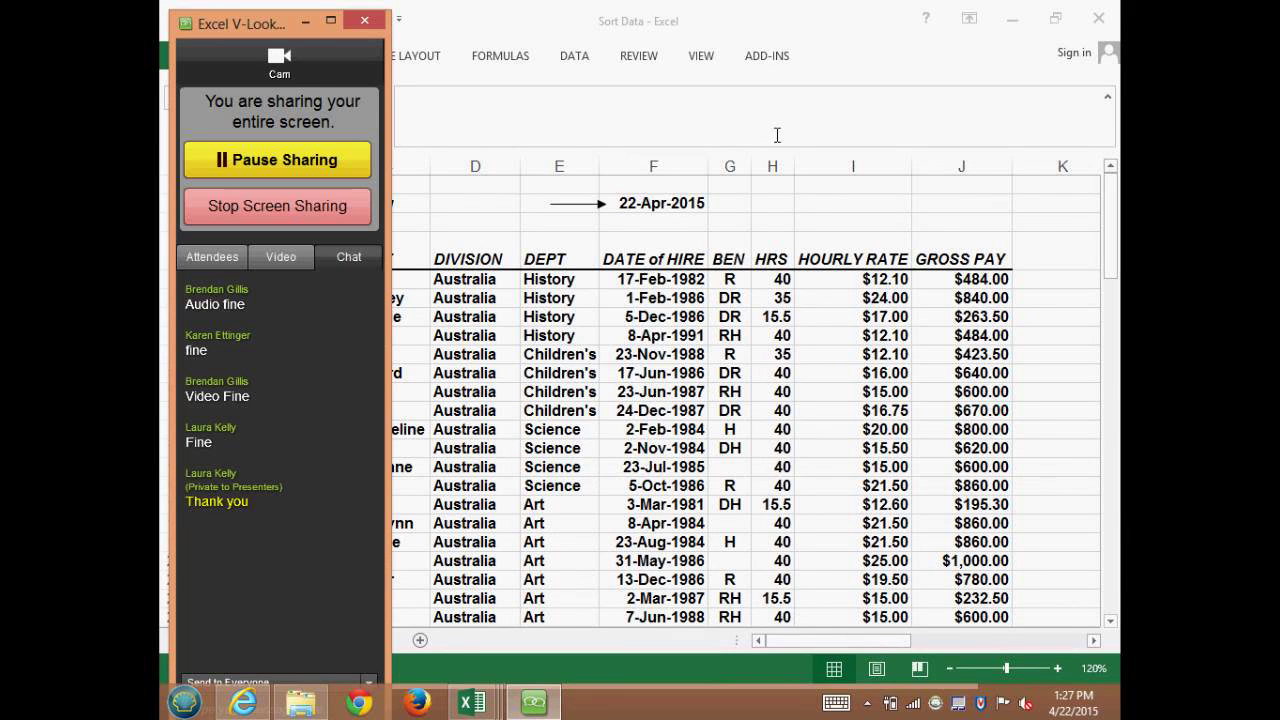
pyautogui.click(262, 165)
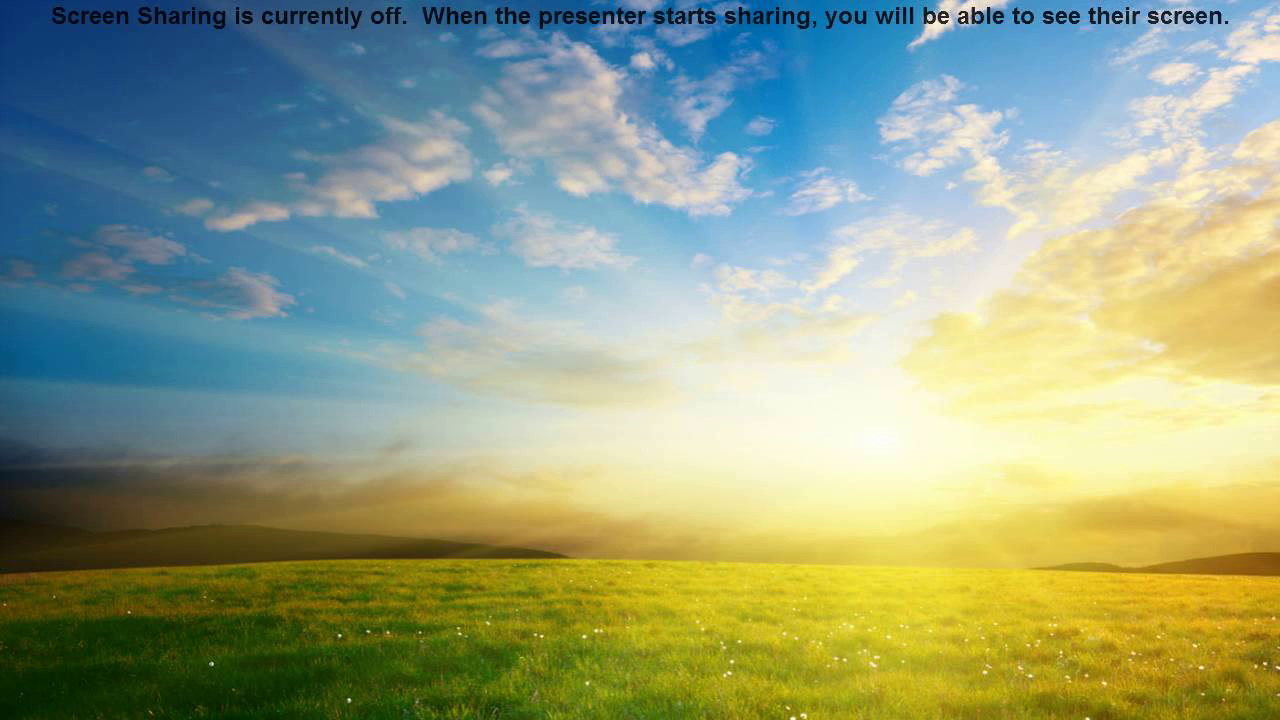